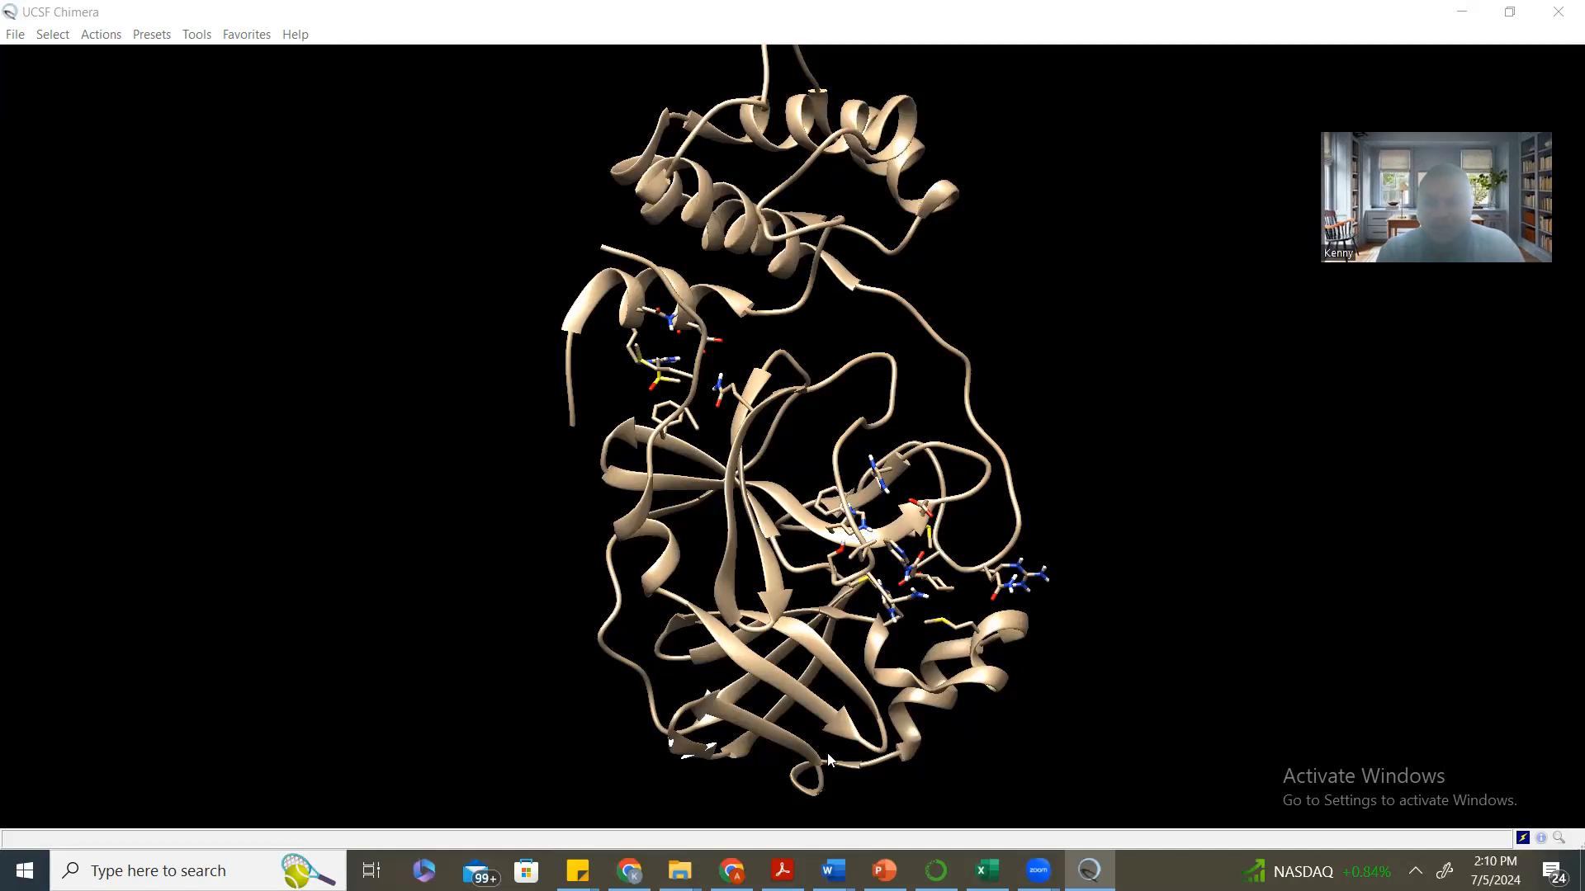
Show the command line and select residue 145 of the protein with the command "sel: 145", inspecting it on the structure.
mouse_move(870, 518)
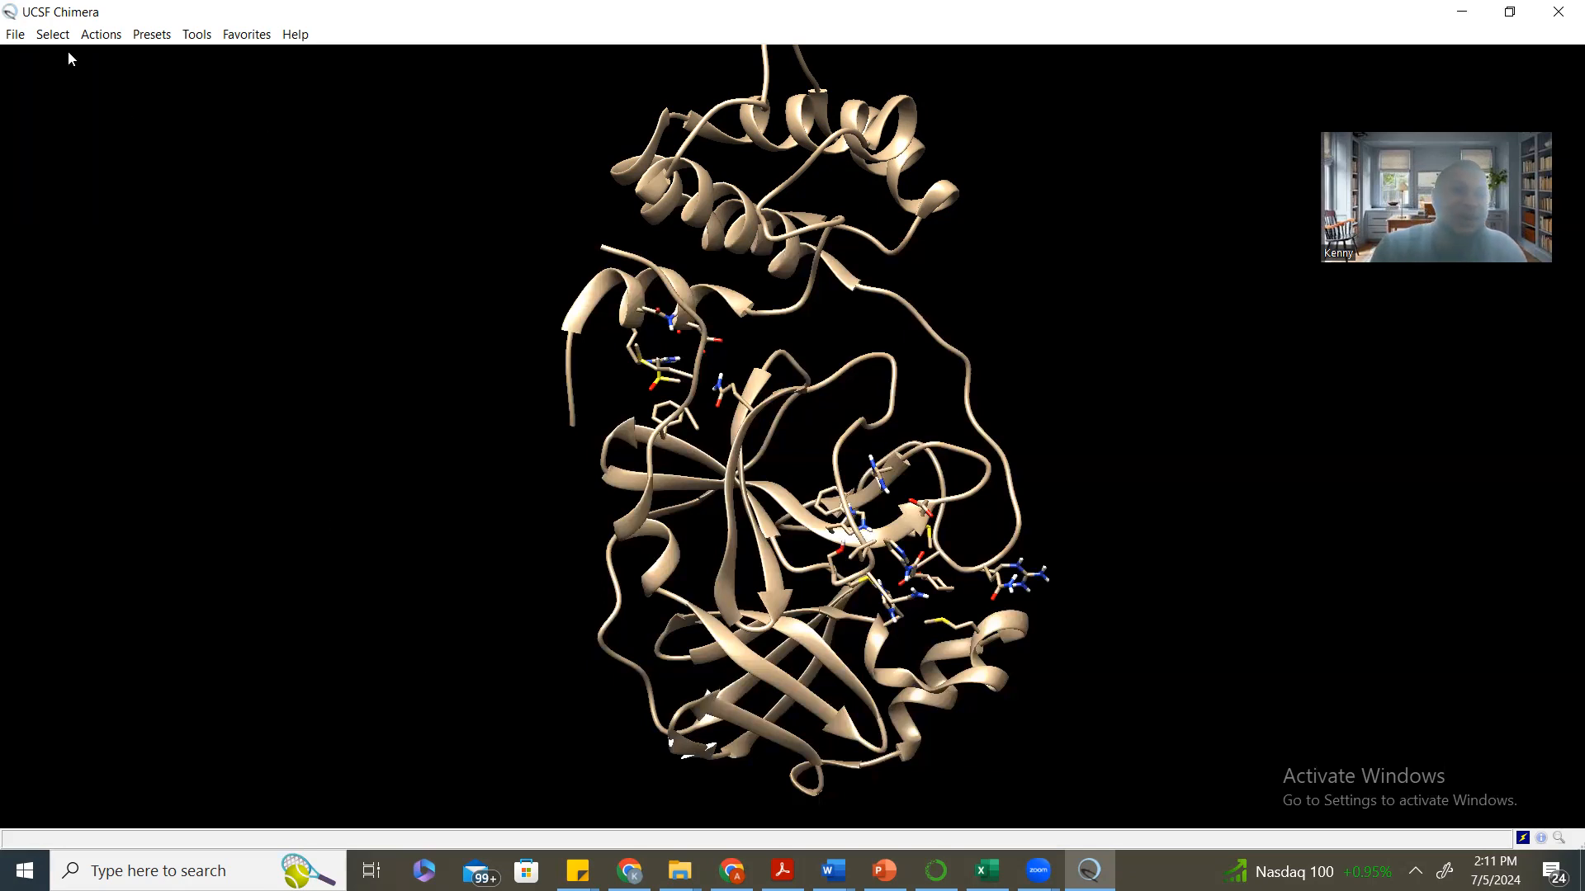
left_click(198, 36)
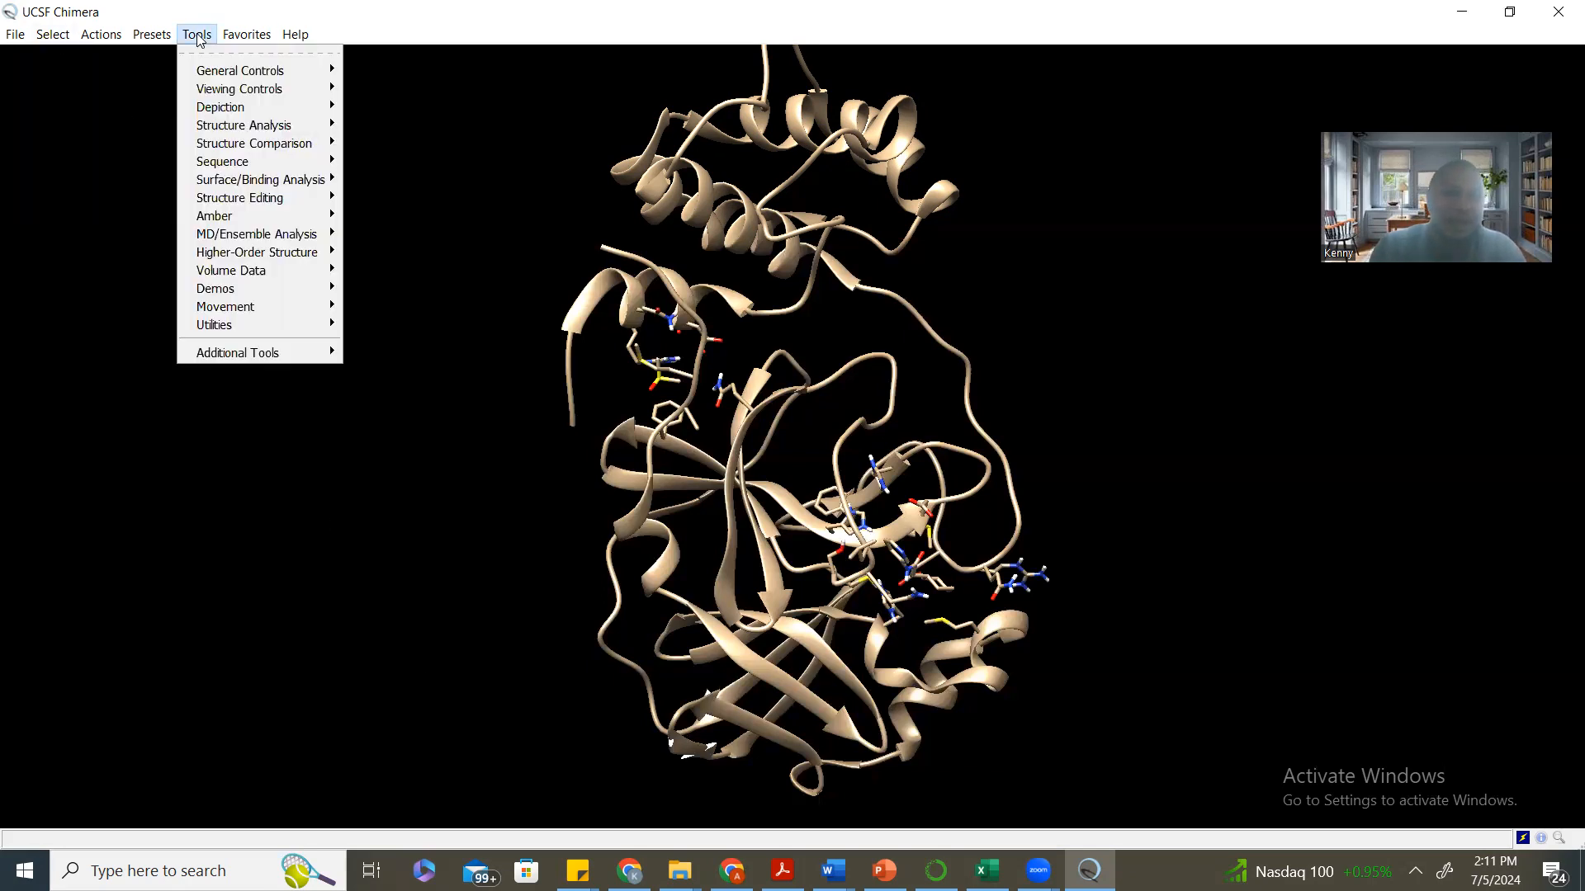
mouse_move(248, 71)
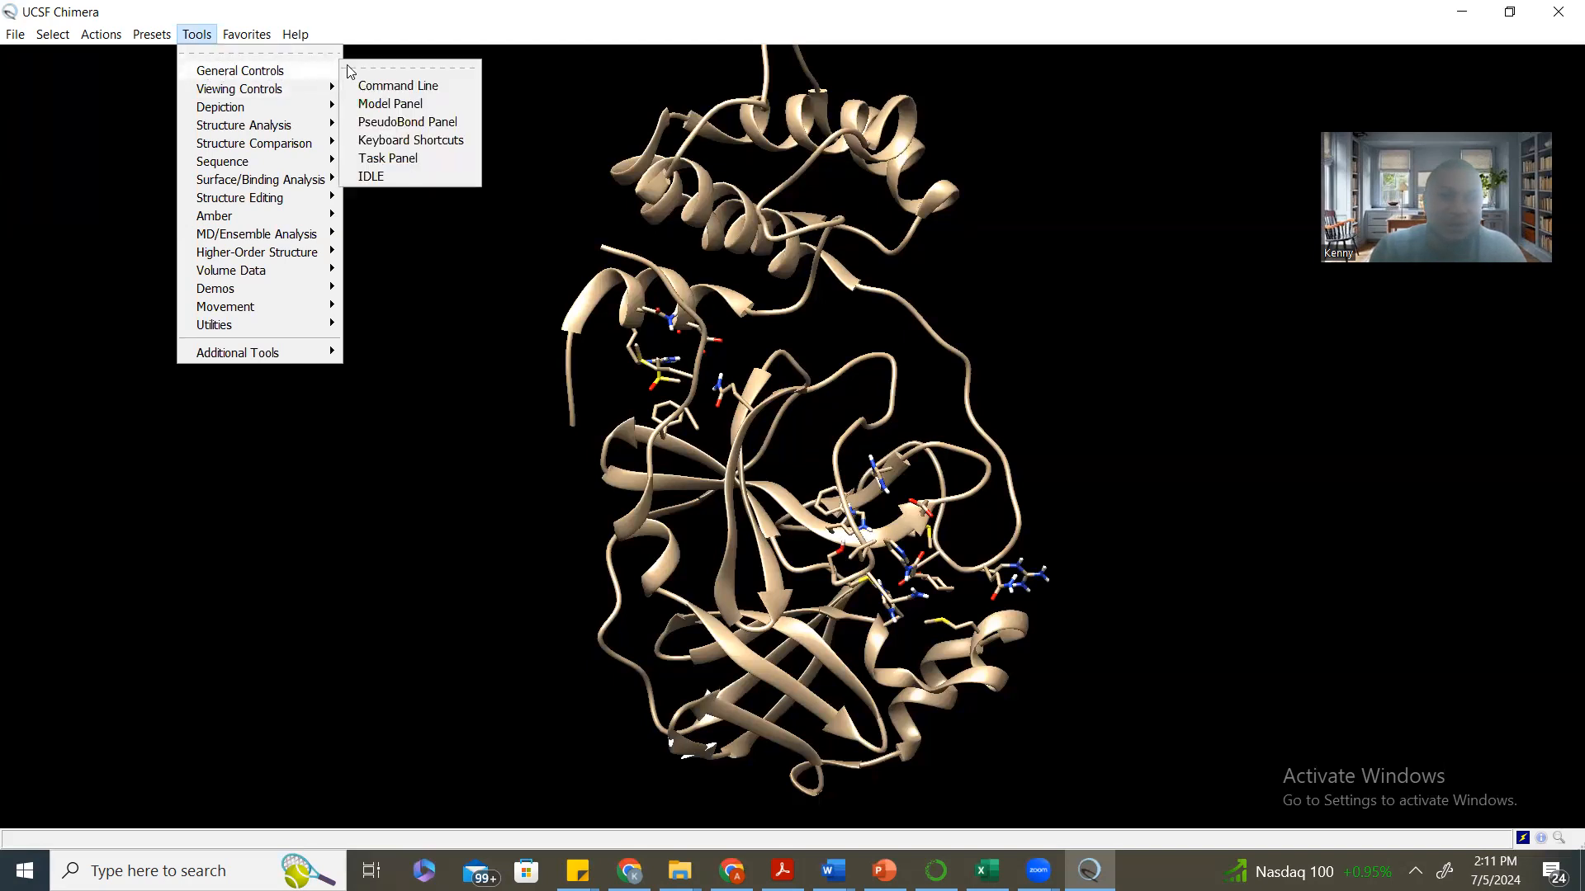
left_click(385, 87)
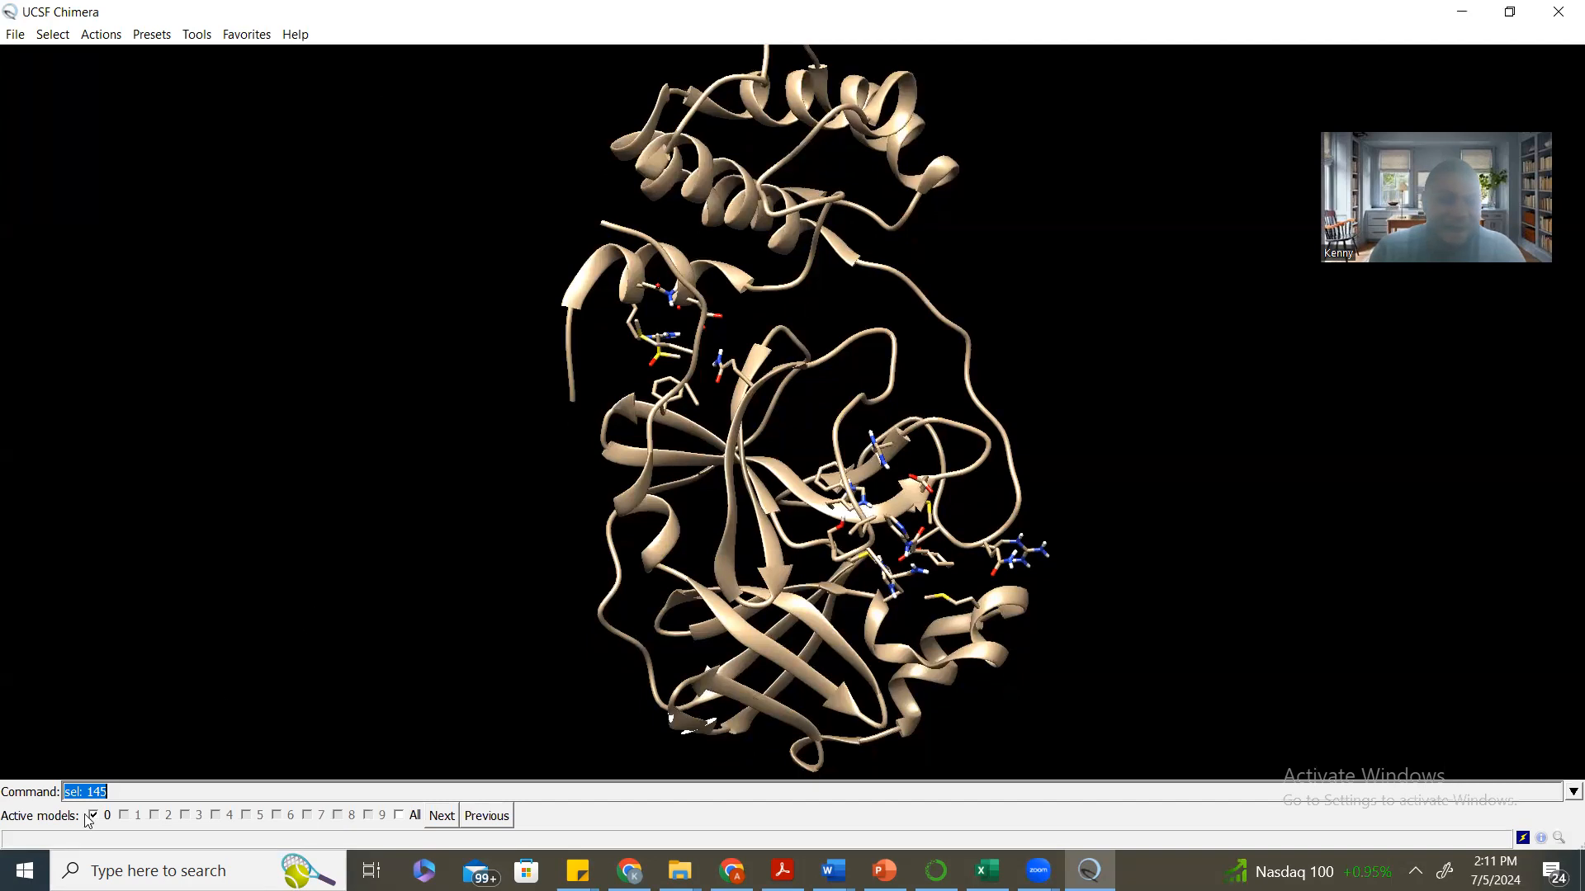
left_click(118, 797)
key("Return")
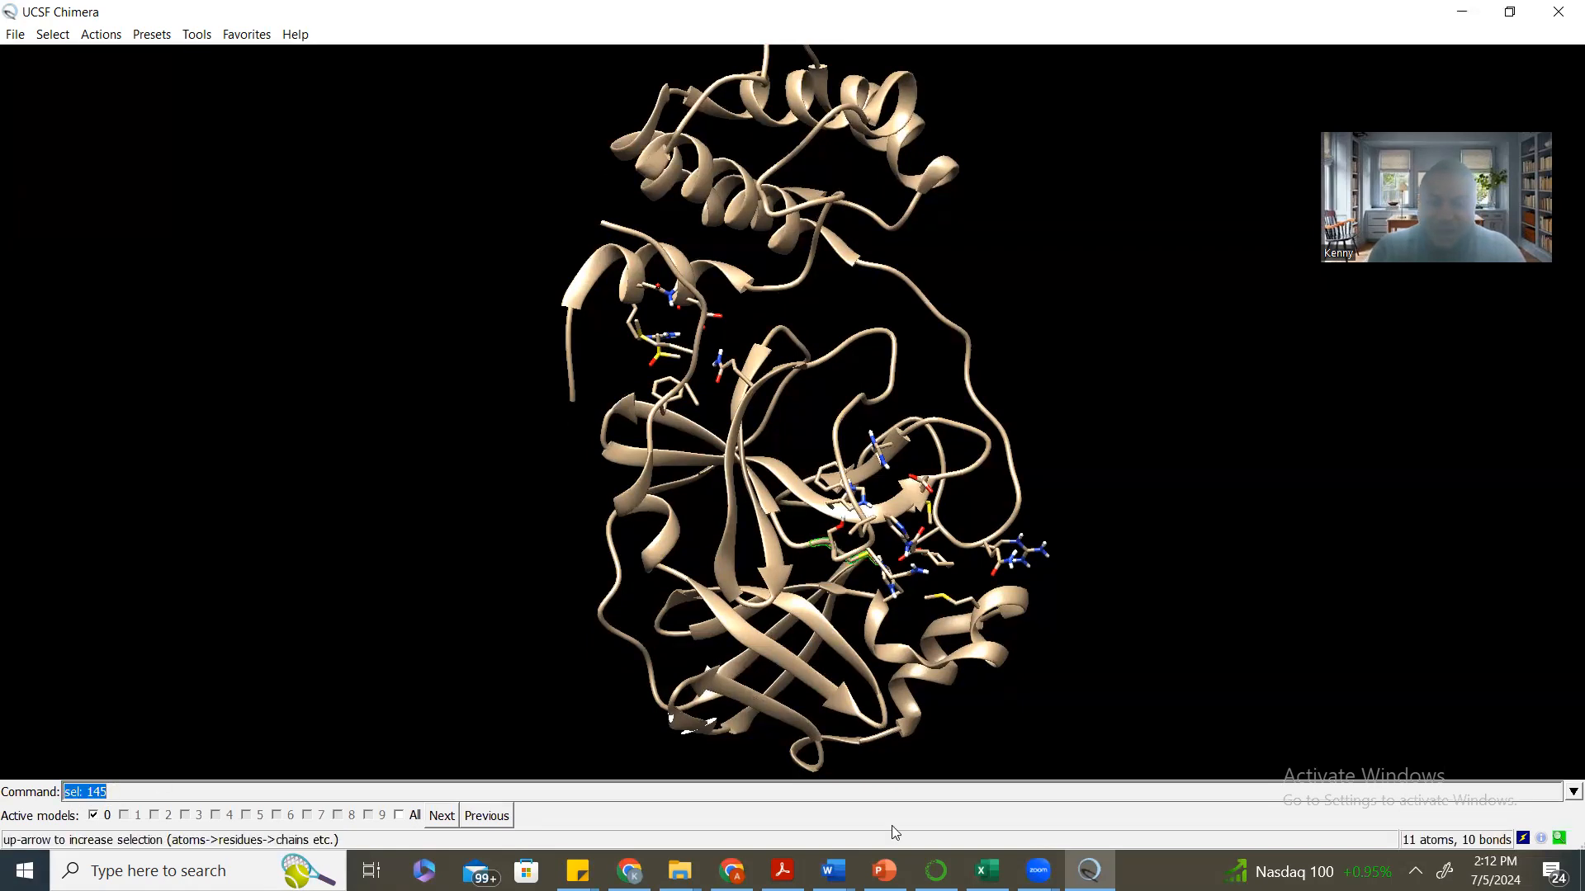
left_click_drag(828, 560, 787, 453)
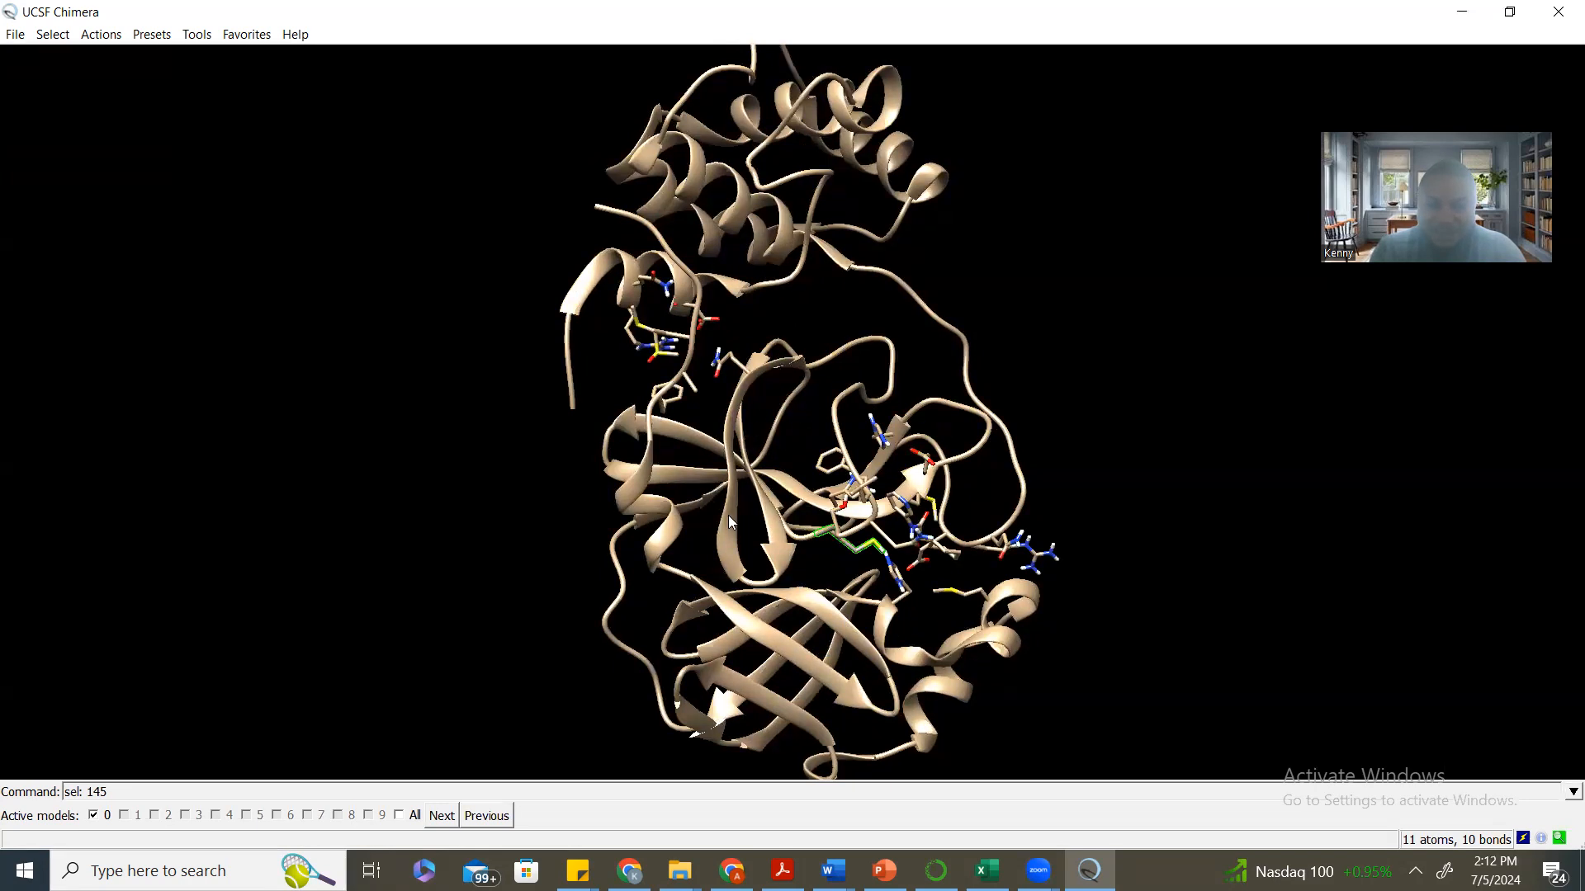
mouse_move(672, 397)
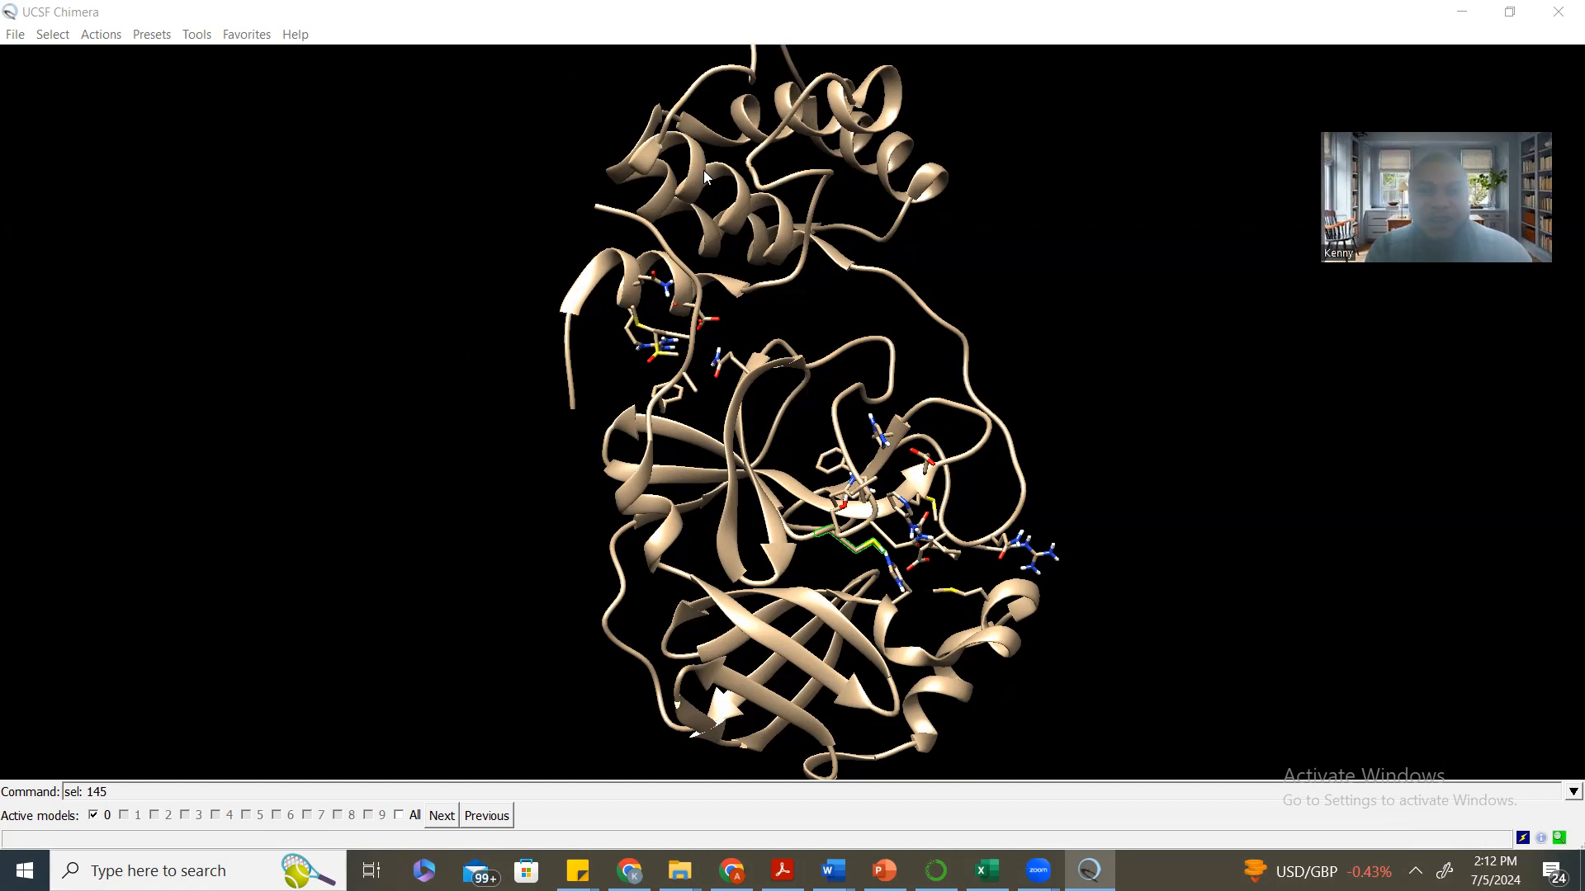
mouse_move(826, 372)
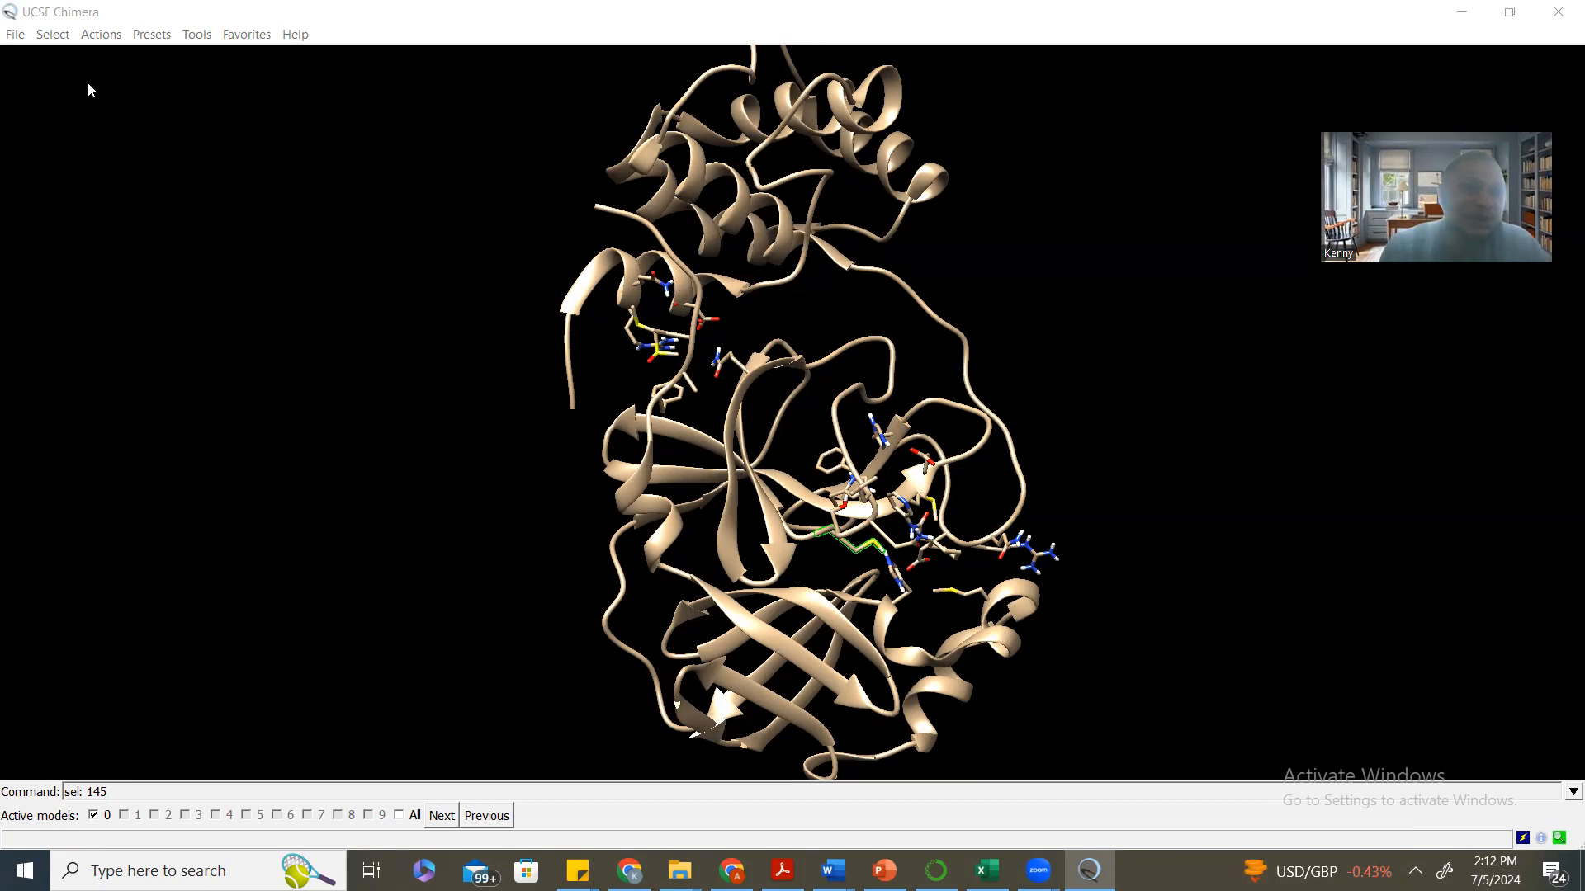
Select the GWS ligand residue and view it in the binding site from a rotated angle.
left_click(53, 35)
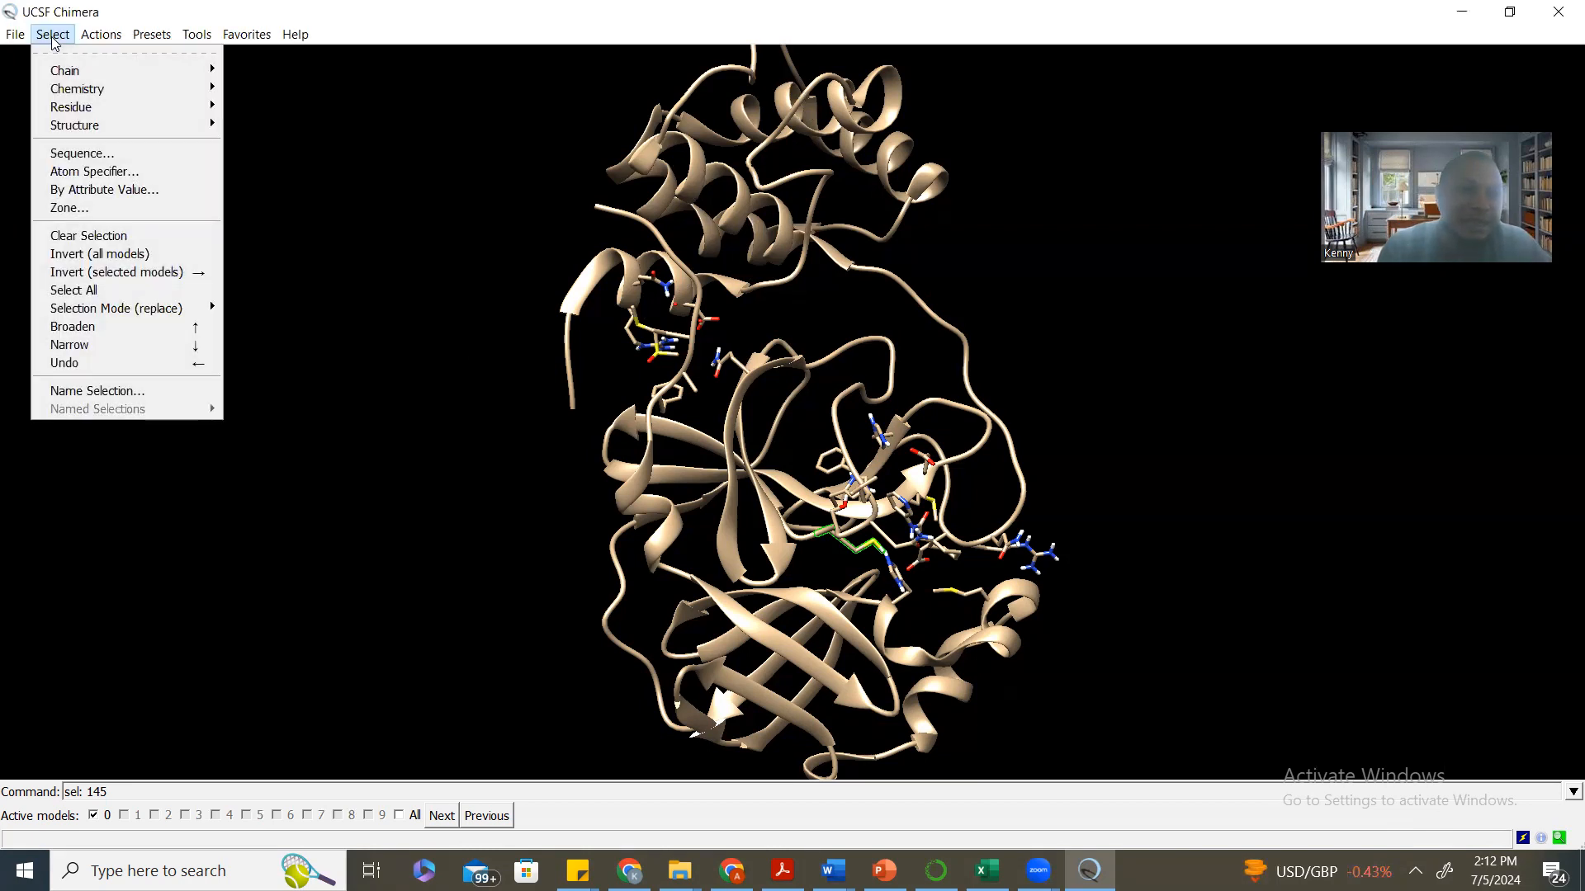
mouse_move(129, 117)
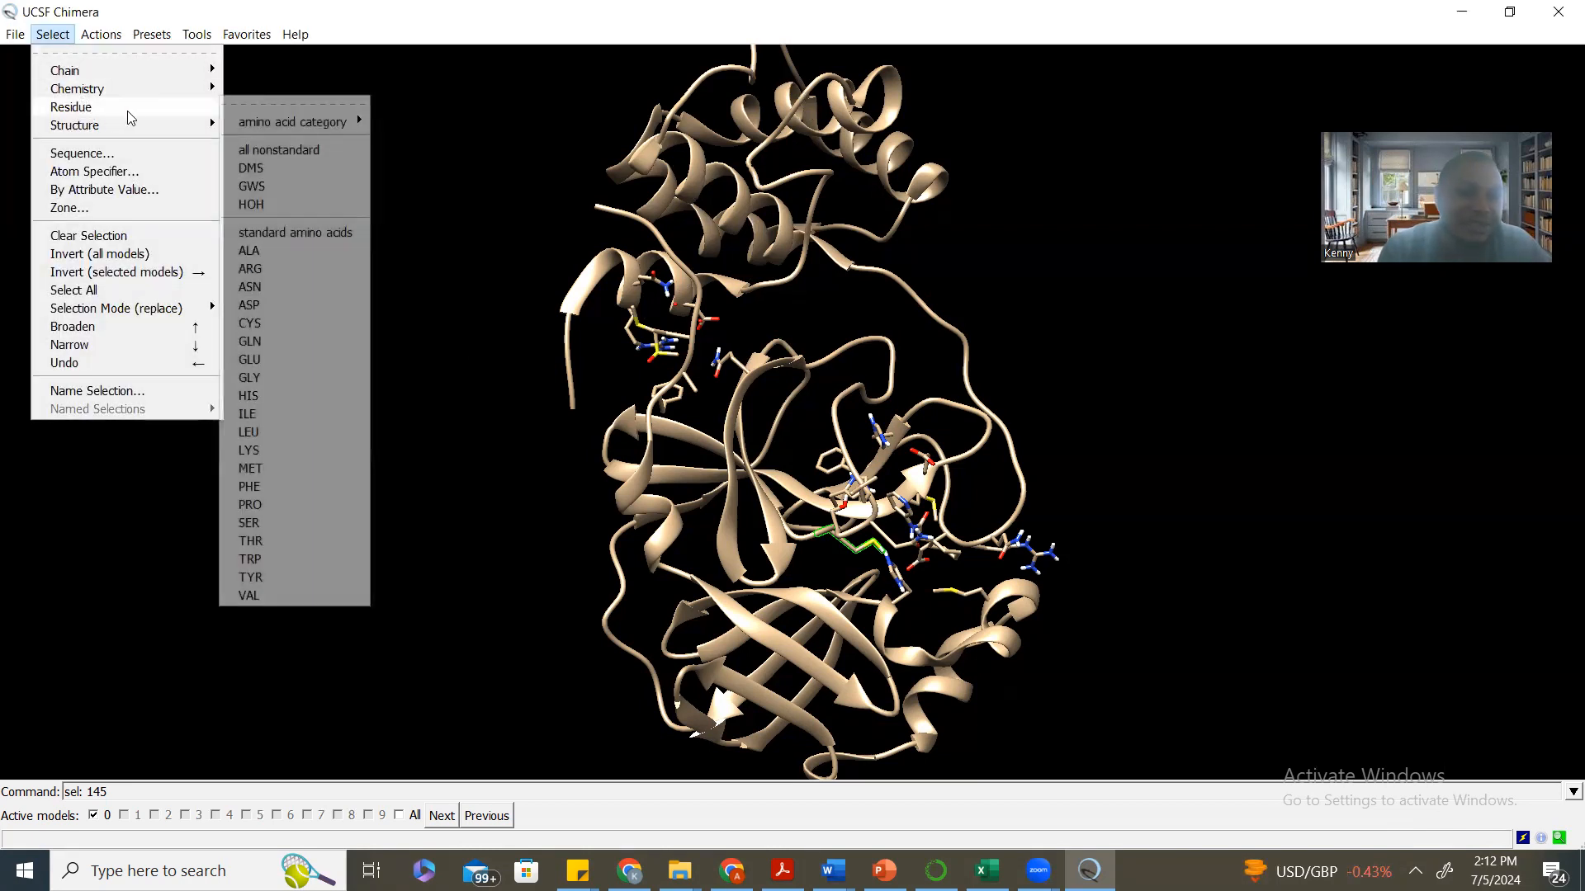
mouse_move(250, 124)
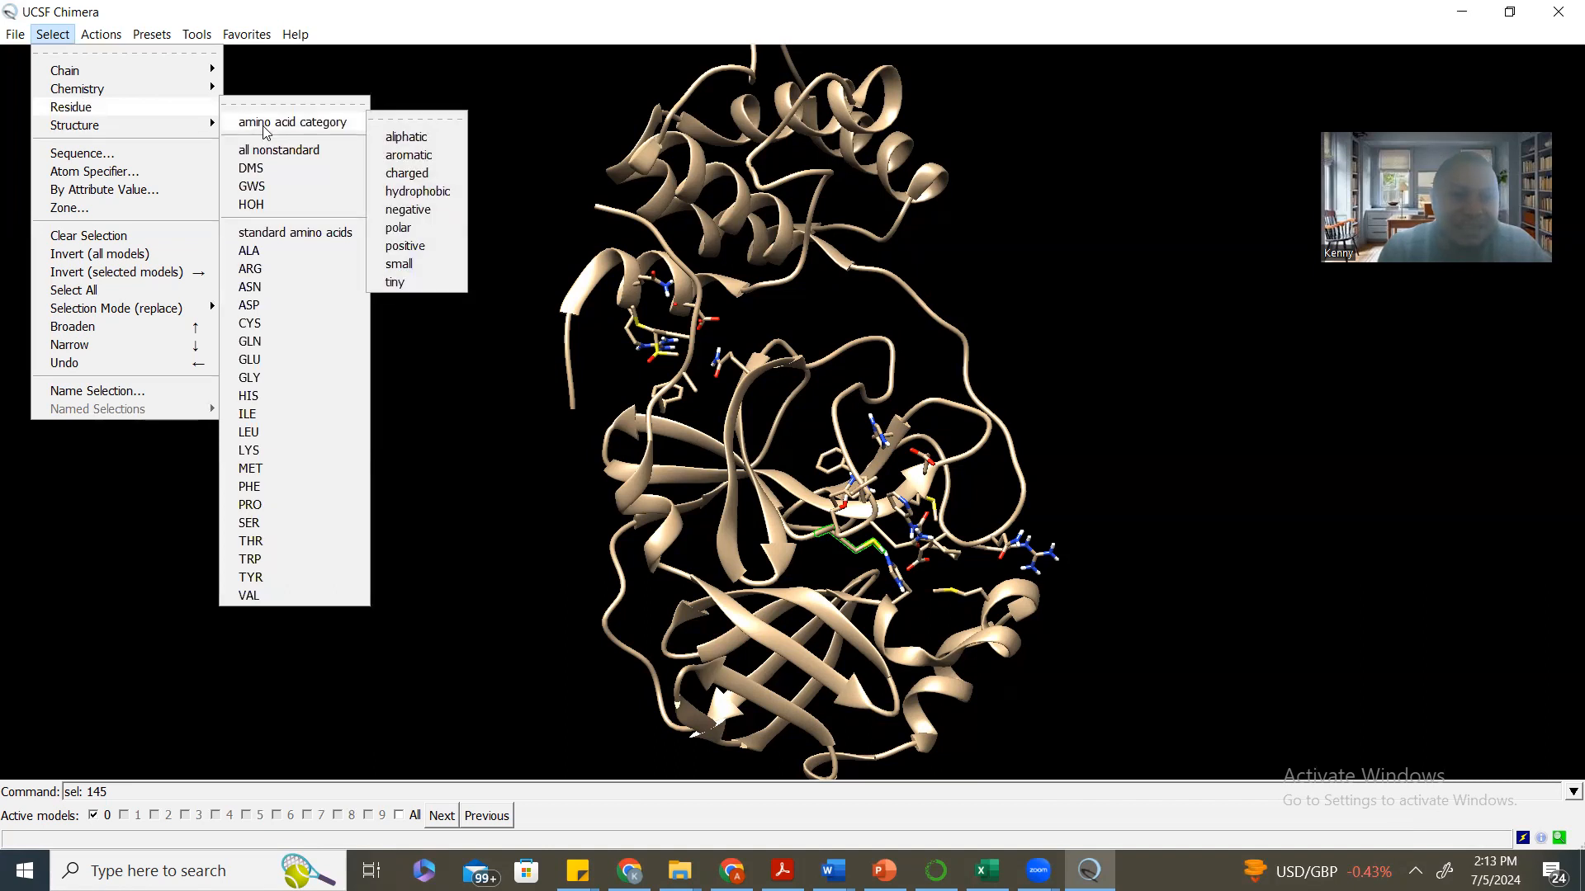
left_click(270, 188)
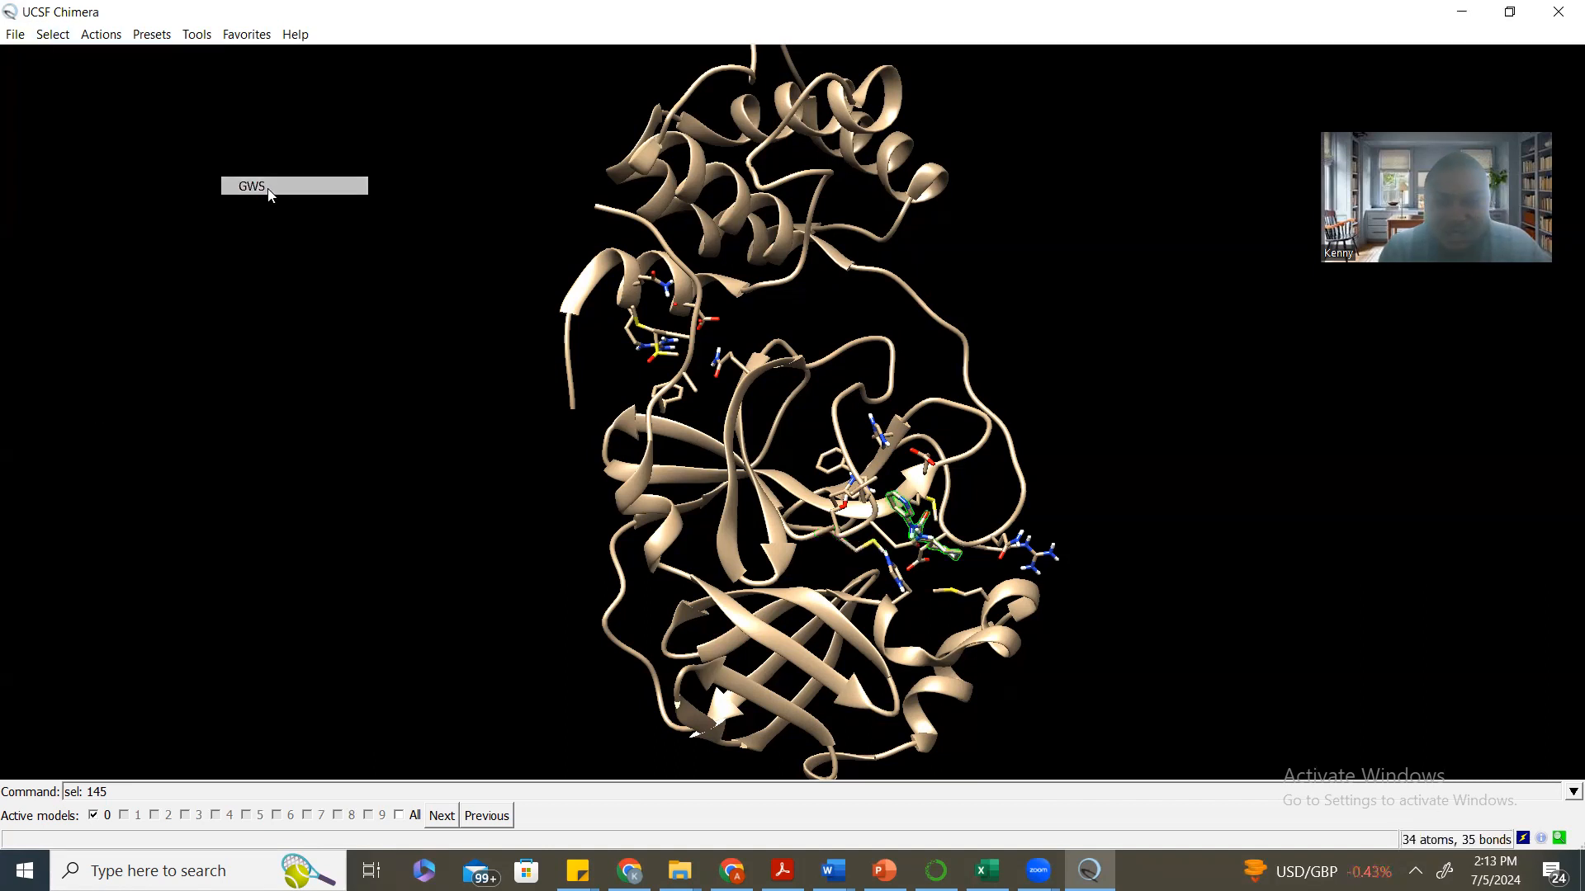
left_click_drag(980, 516, 879, 555)
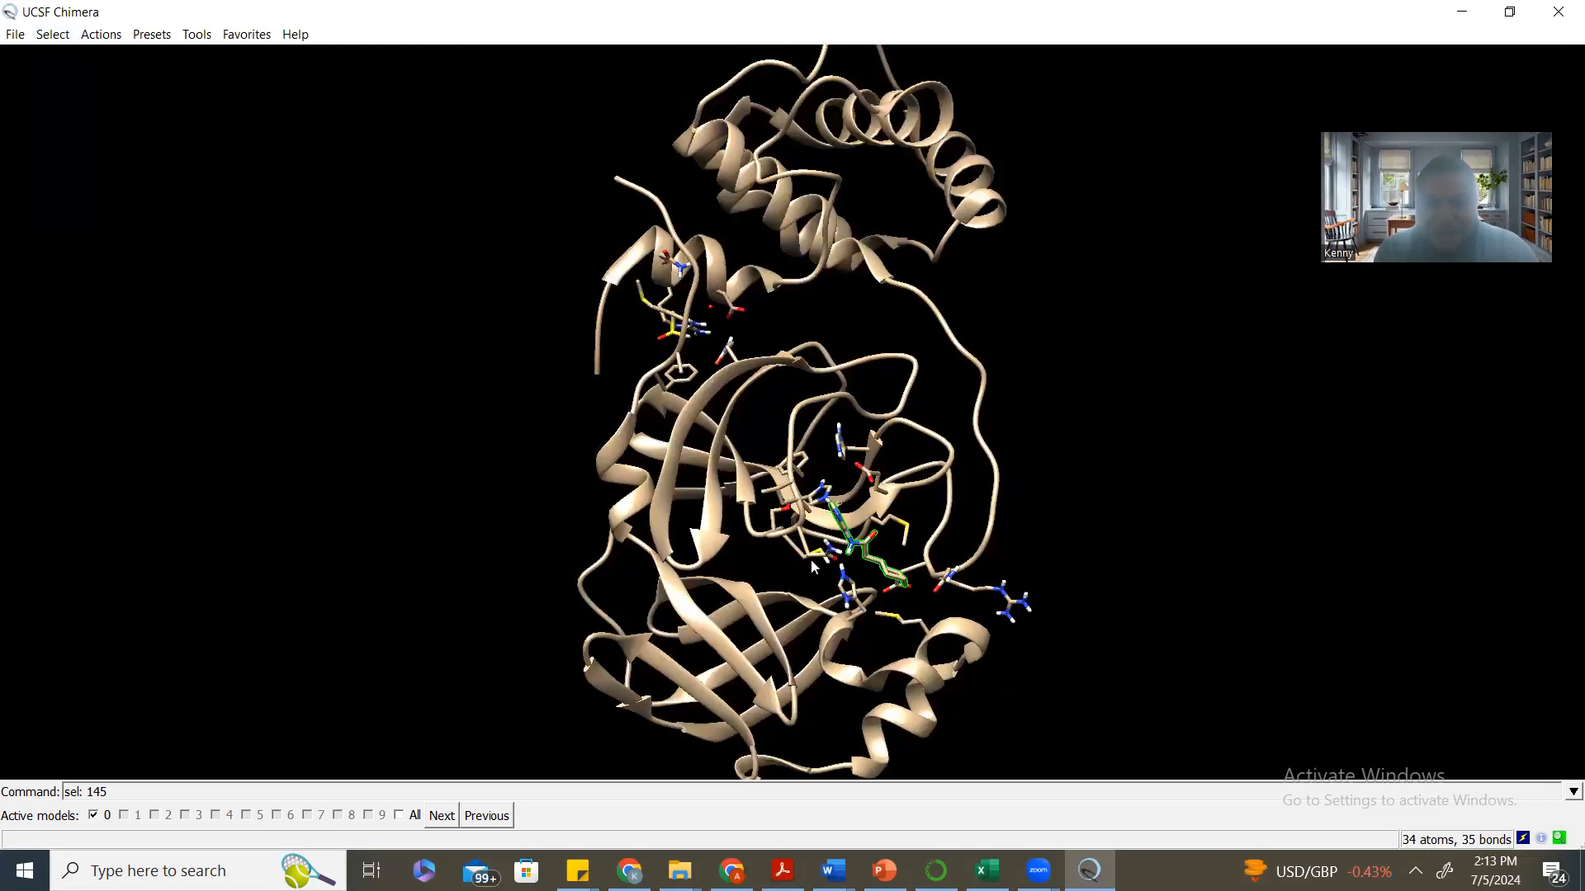
mouse_move(849, 520)
left_mouse_down()
mouse_move(751, 486)
mouse_move(836, 545)
left_mouse_up()
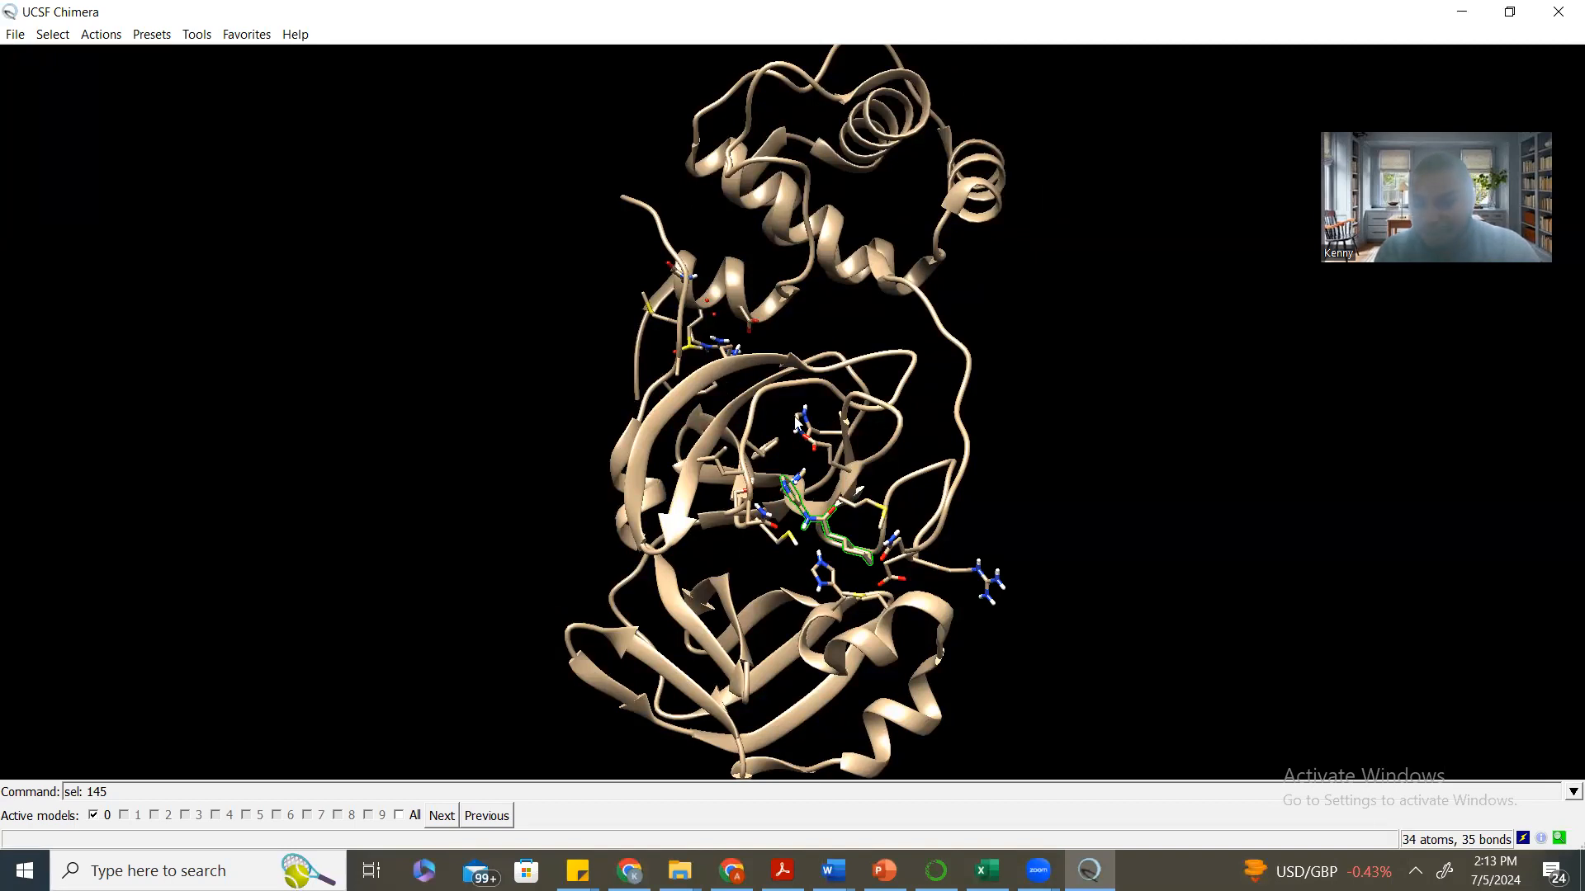
mouse_move(799, 482)
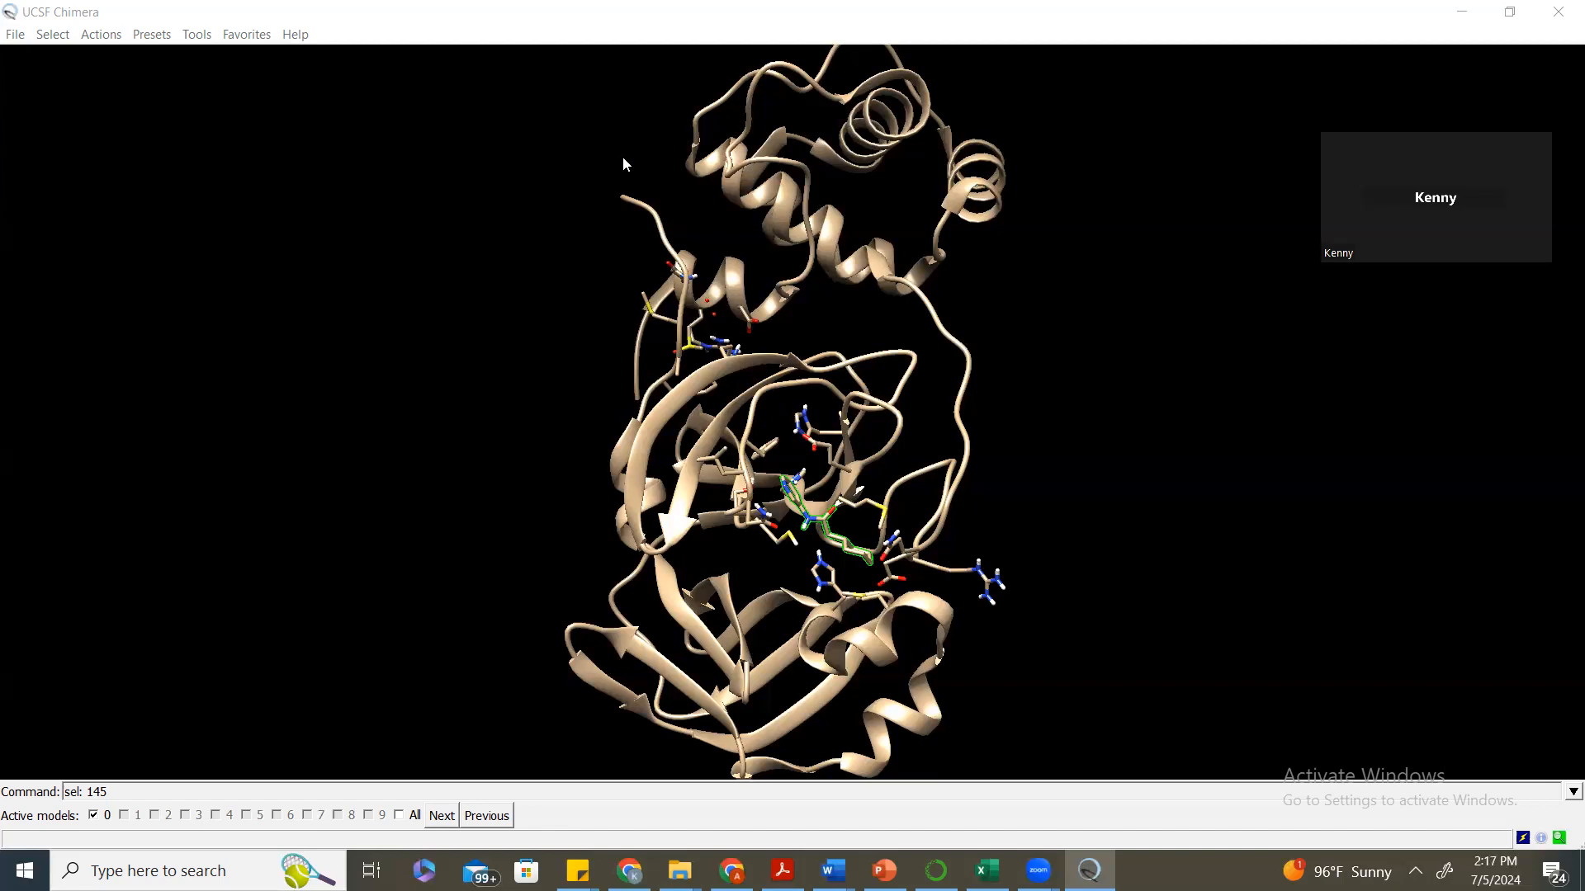
Close the current session and choose Aspirin.mol2 from the iHEART folder as the file to open.
left_click(15, 33)
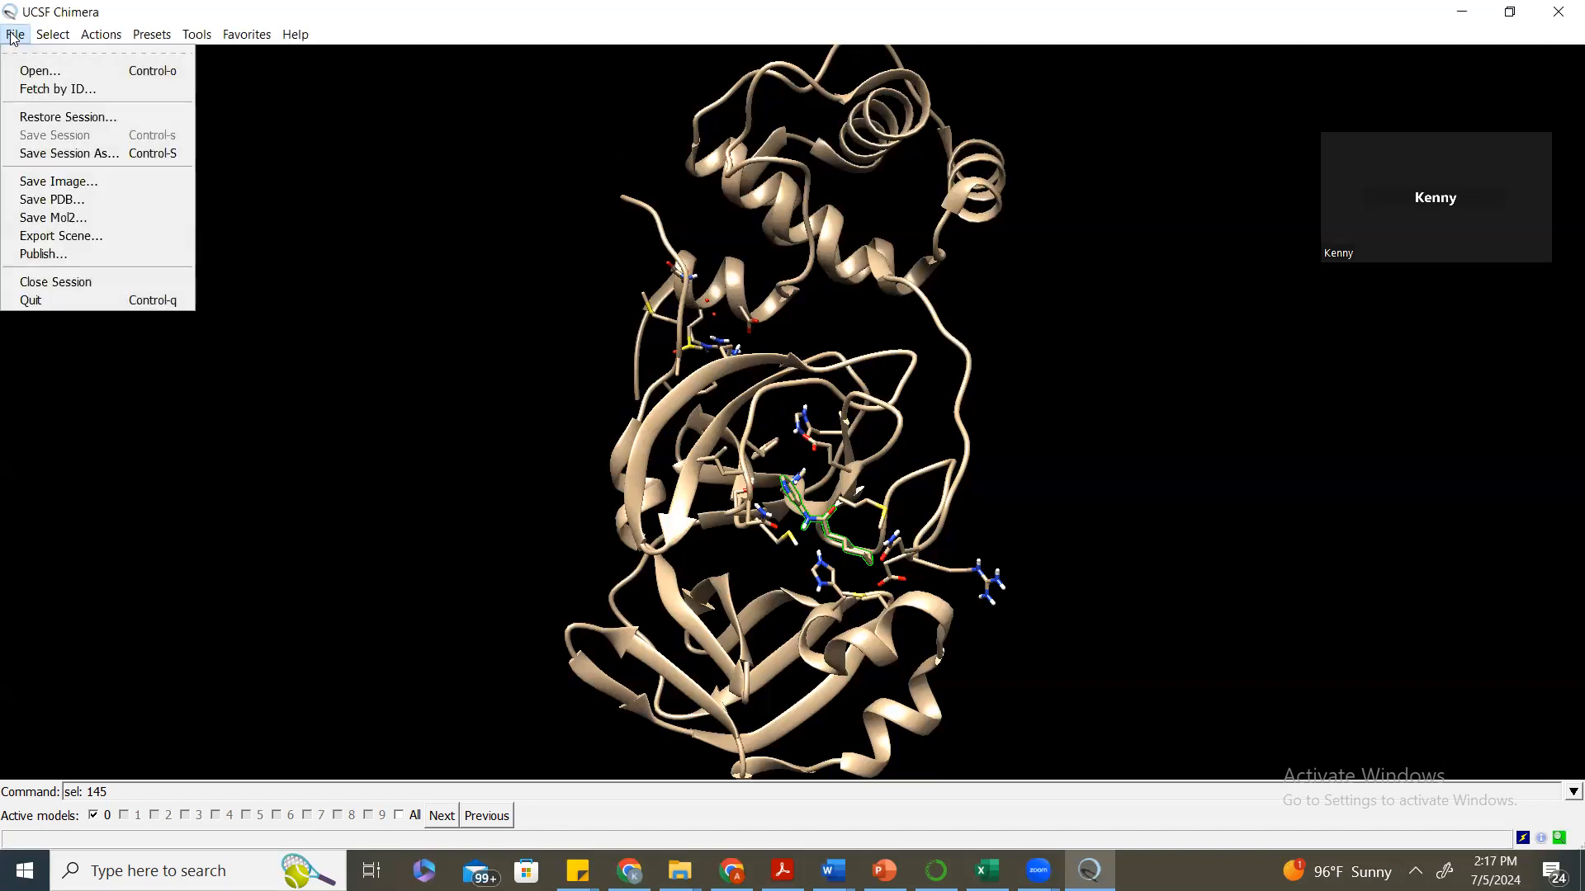
left_click(60, 283)
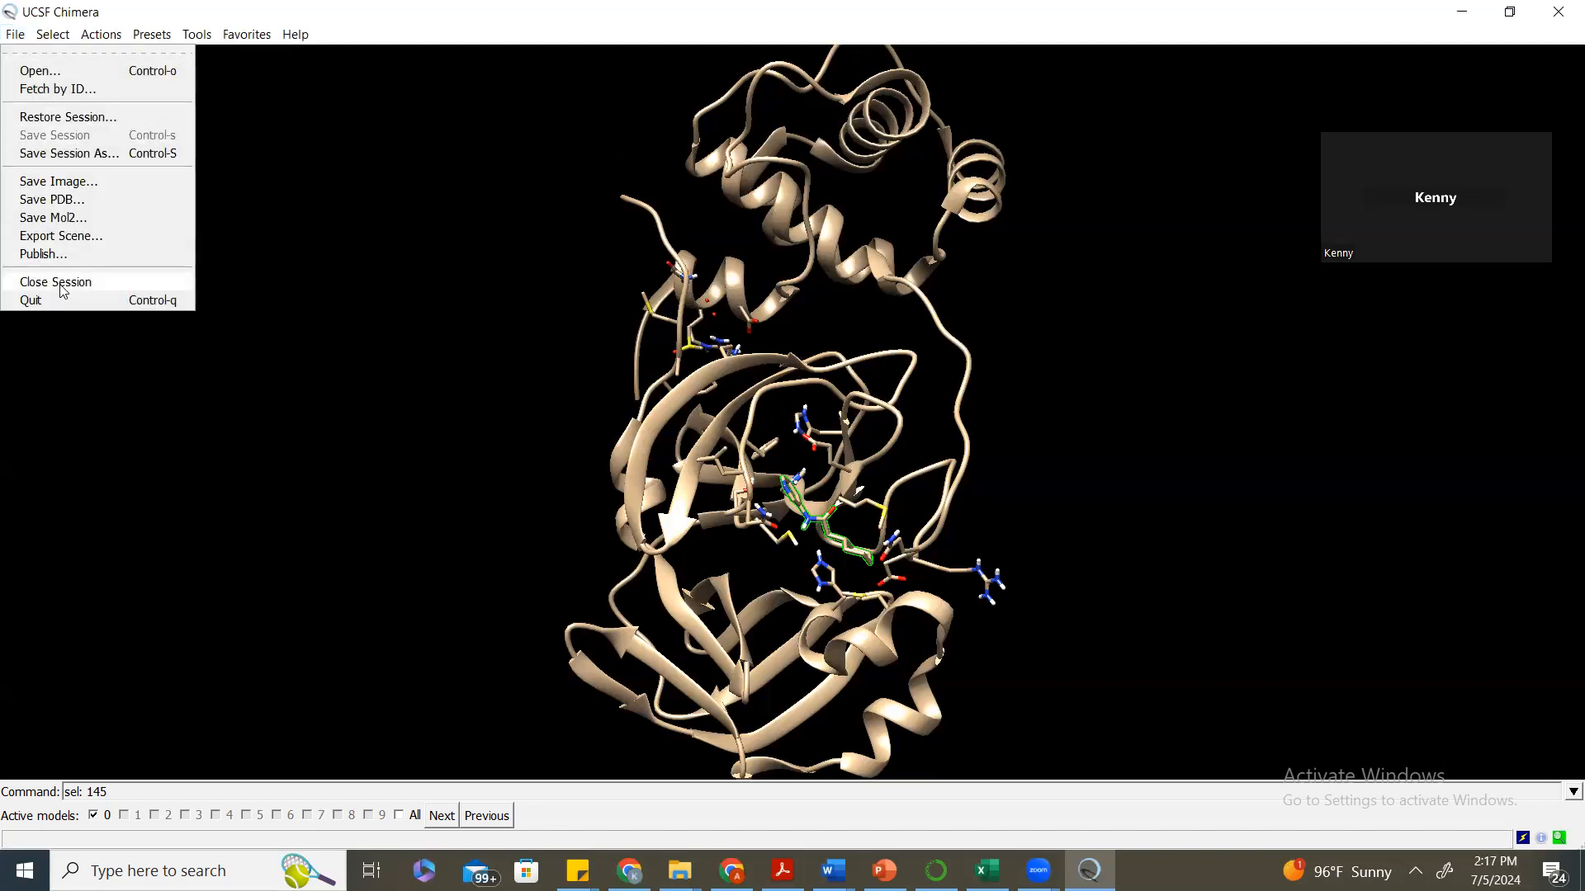
left_click(13, 36)
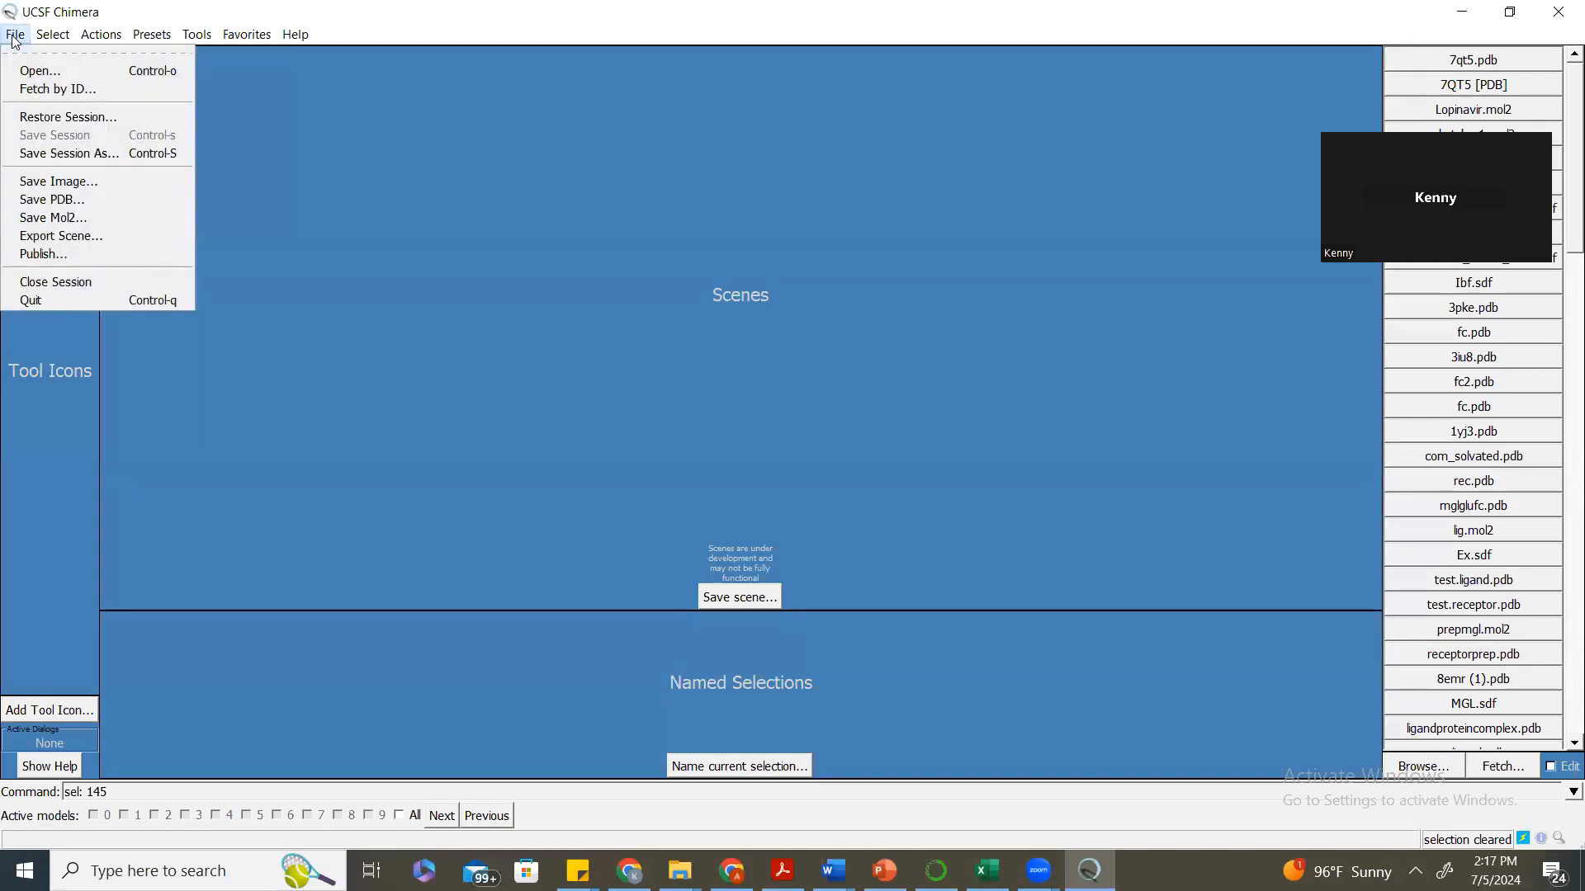
left_click(38, 70)
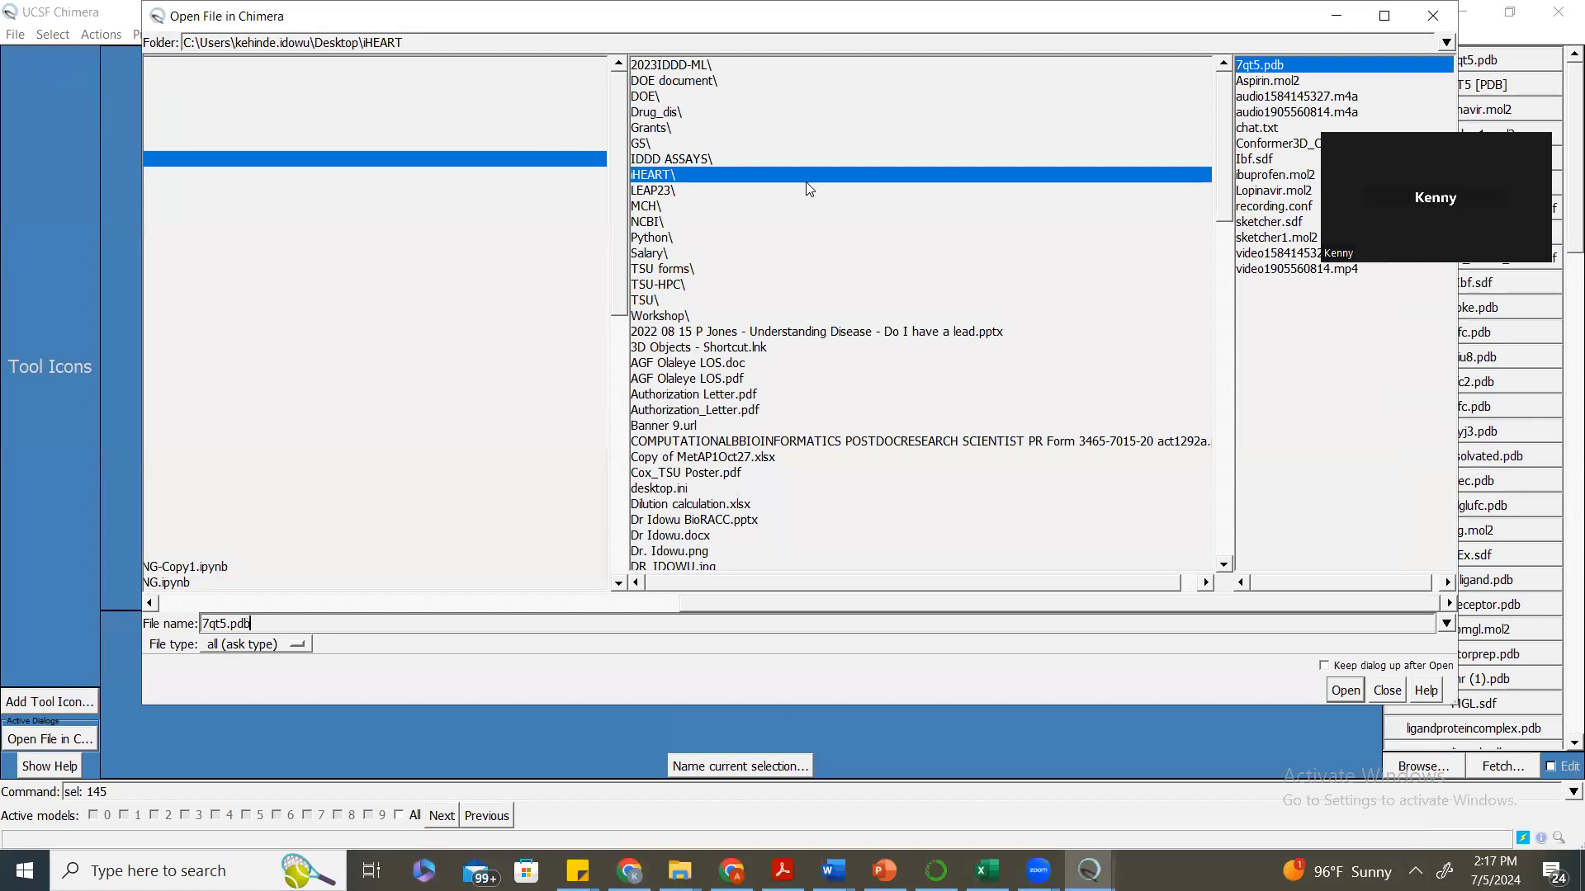
key("Down")
key("Return")
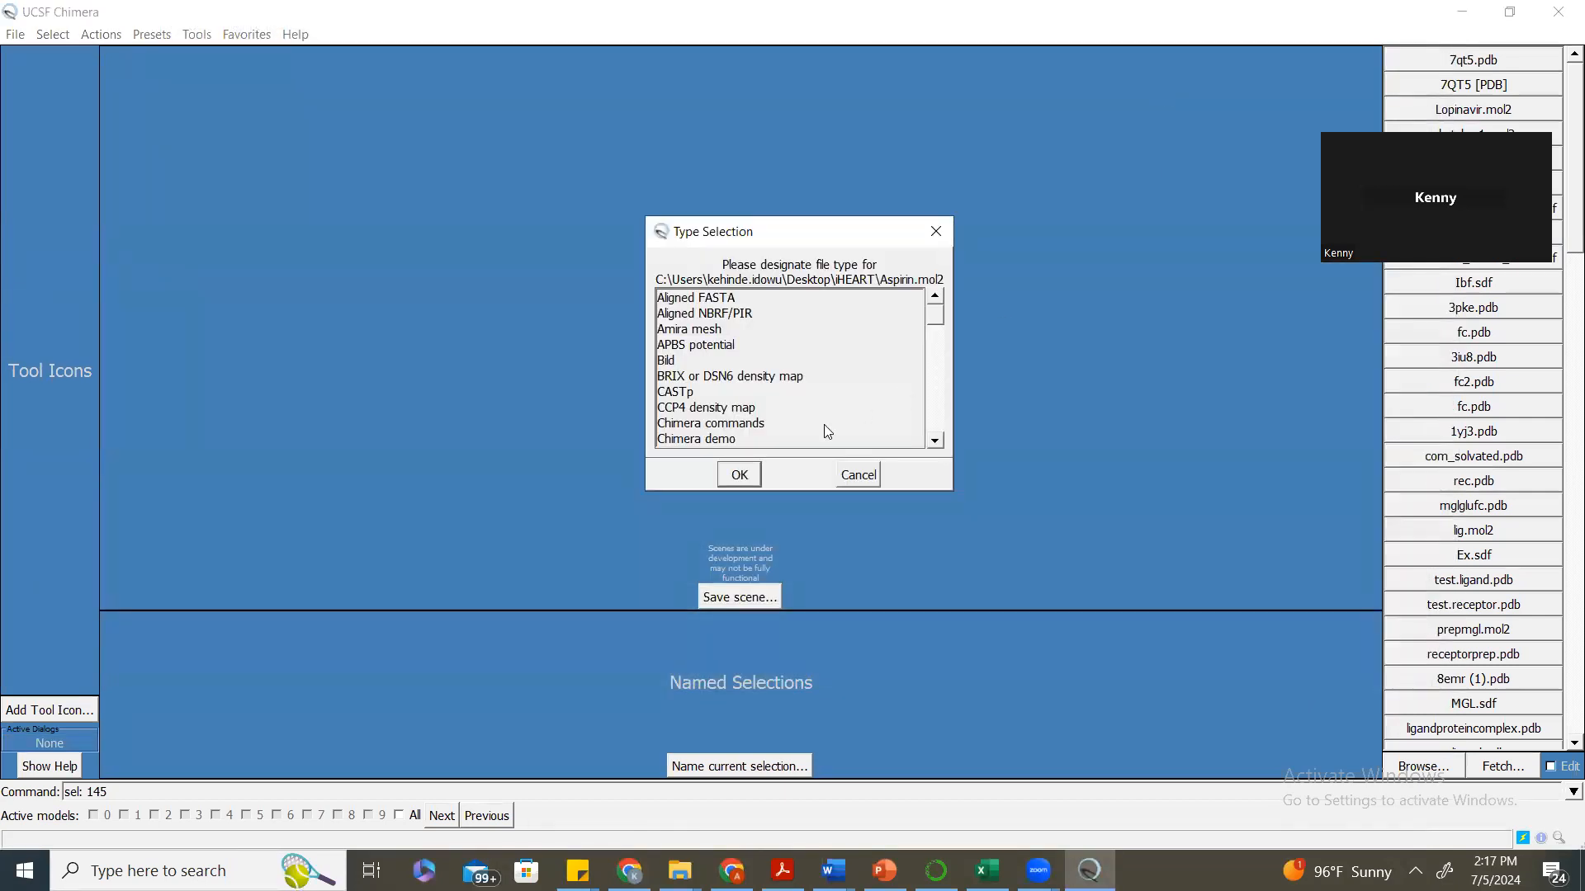
Designate Mol2 as the file type for Aspirin.mol2 and load the molecule.
scroll(784, 396, "down", 13)
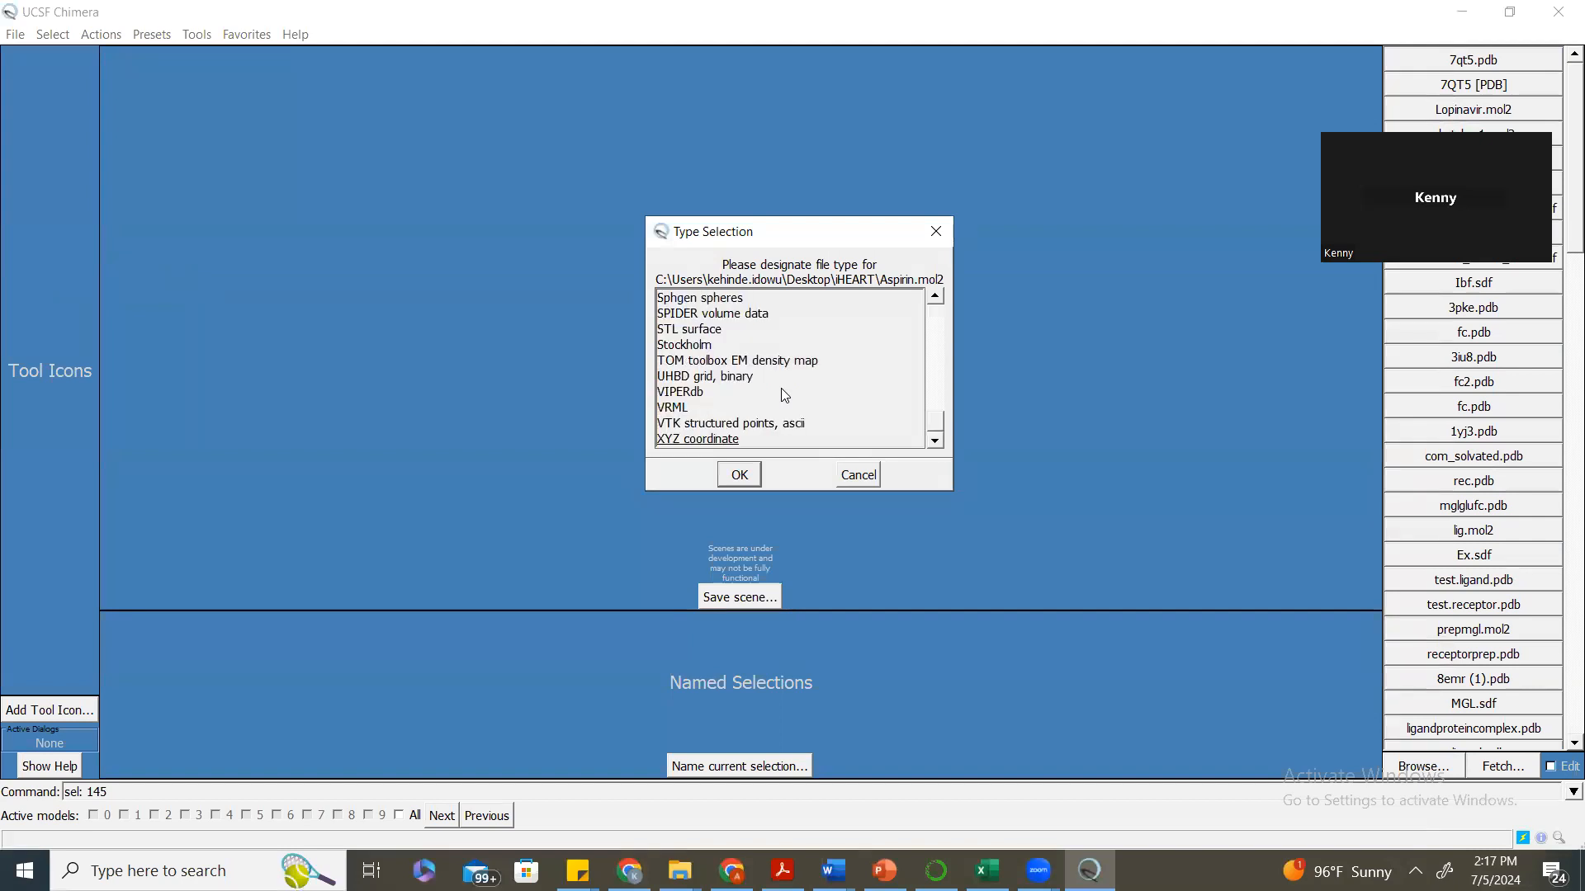
left_click_drag(940, 294, 939, 294)
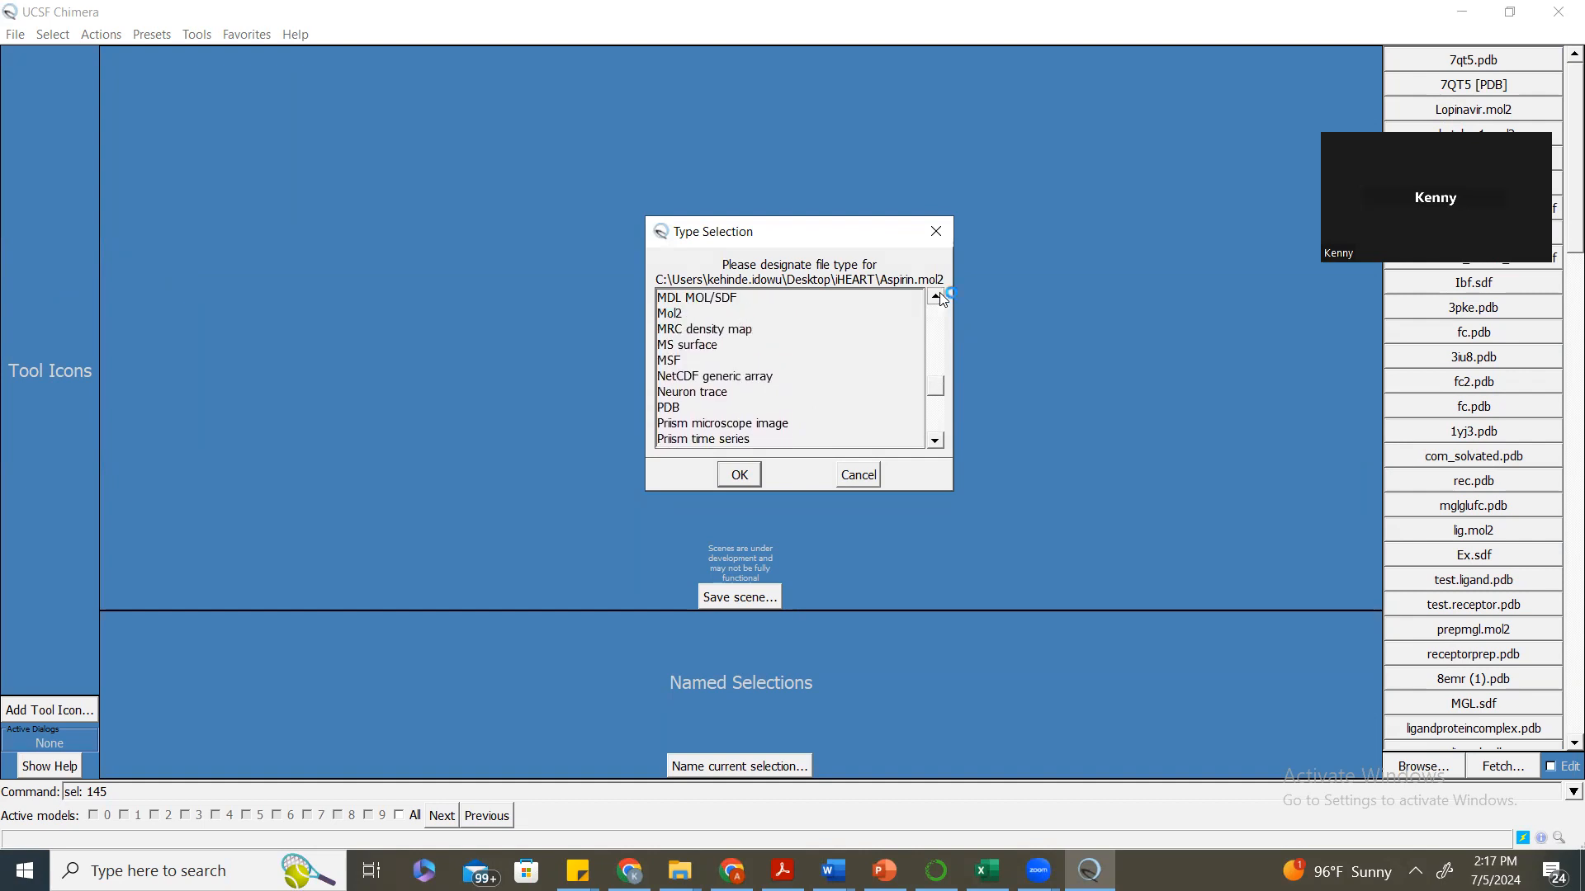
left_click(704, 299)
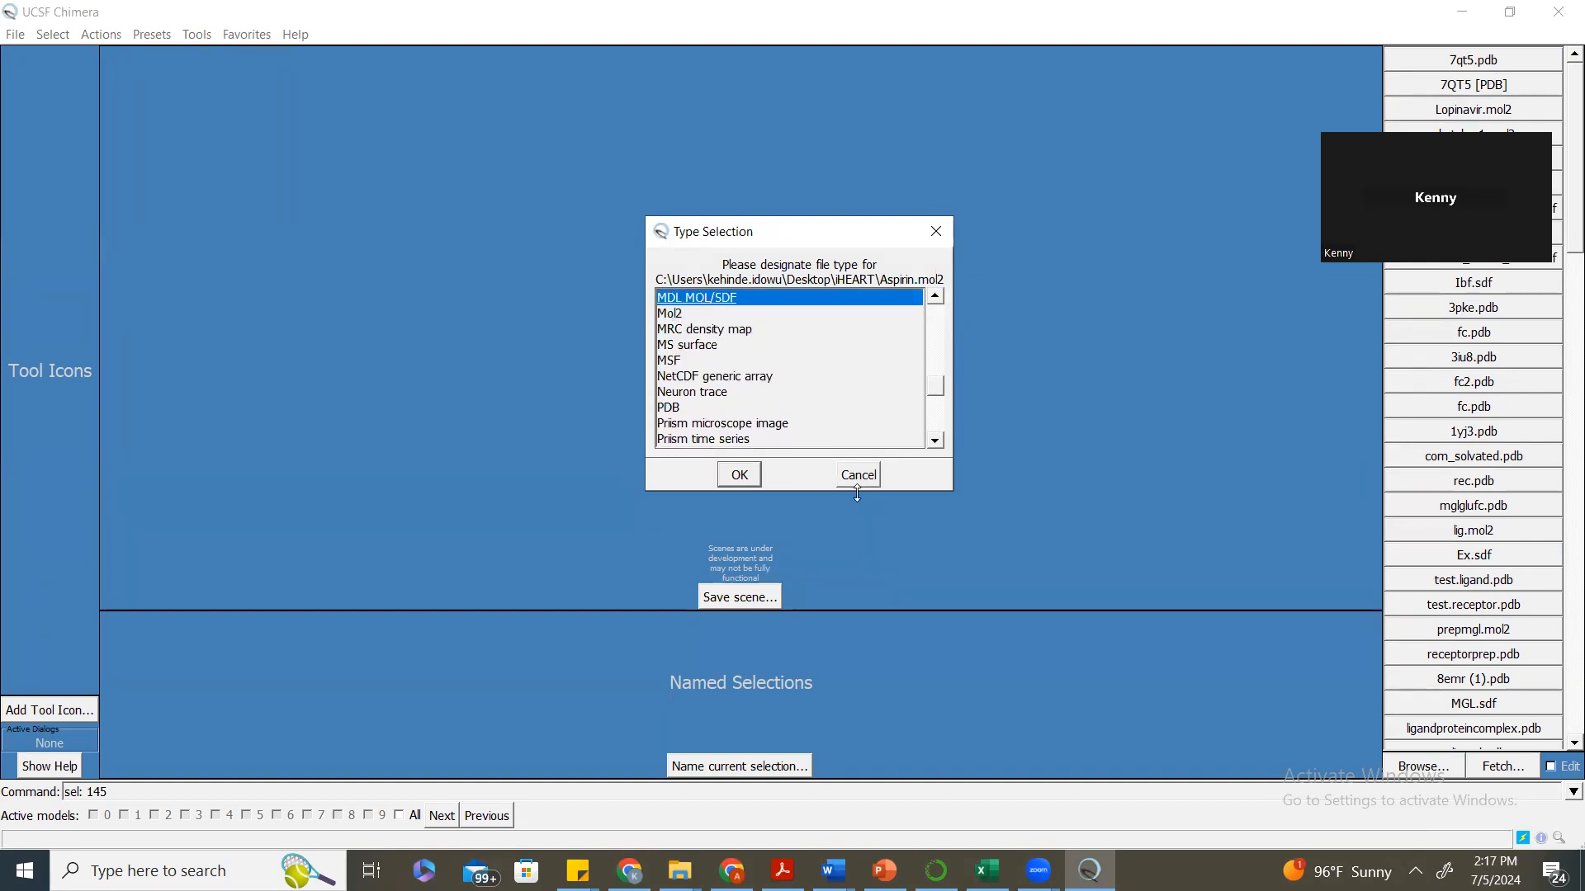
left_click(680, 317)
left_click(747, 478)
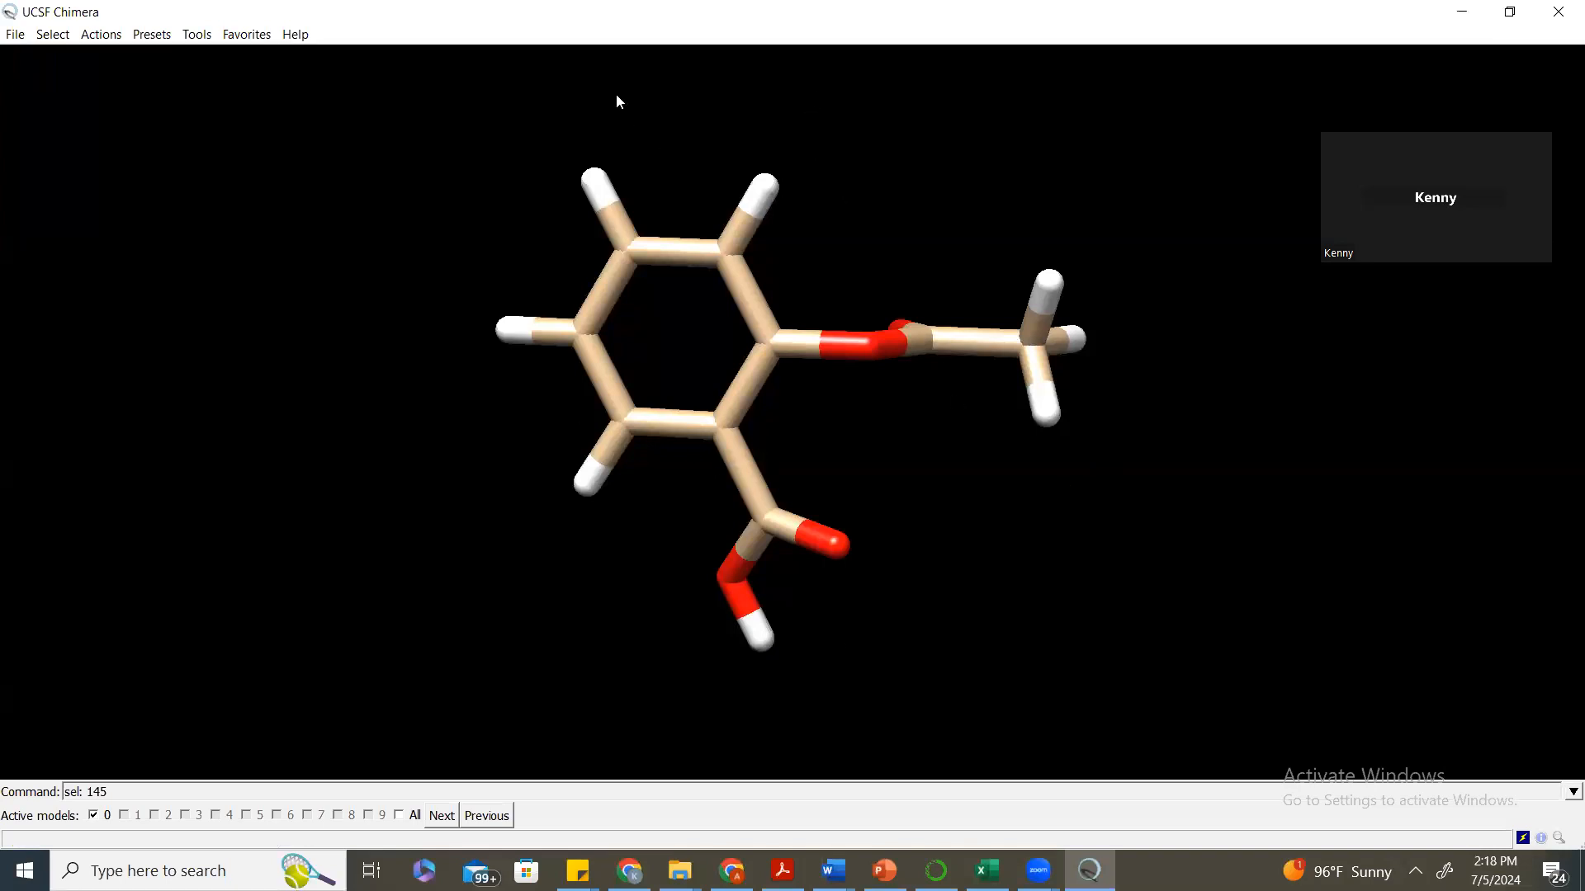
Start Minimize Structure on the aspirin model with 100 steepest descent steps, 10 conjugate gradient steps and no fixed atoms.
mouse_move(772, 355)
mouse_move(1053, 297)
mouse_move(824, 556)
mouse_move(720, 578)
mouse_move(768, 641)
left_click(195, 36)
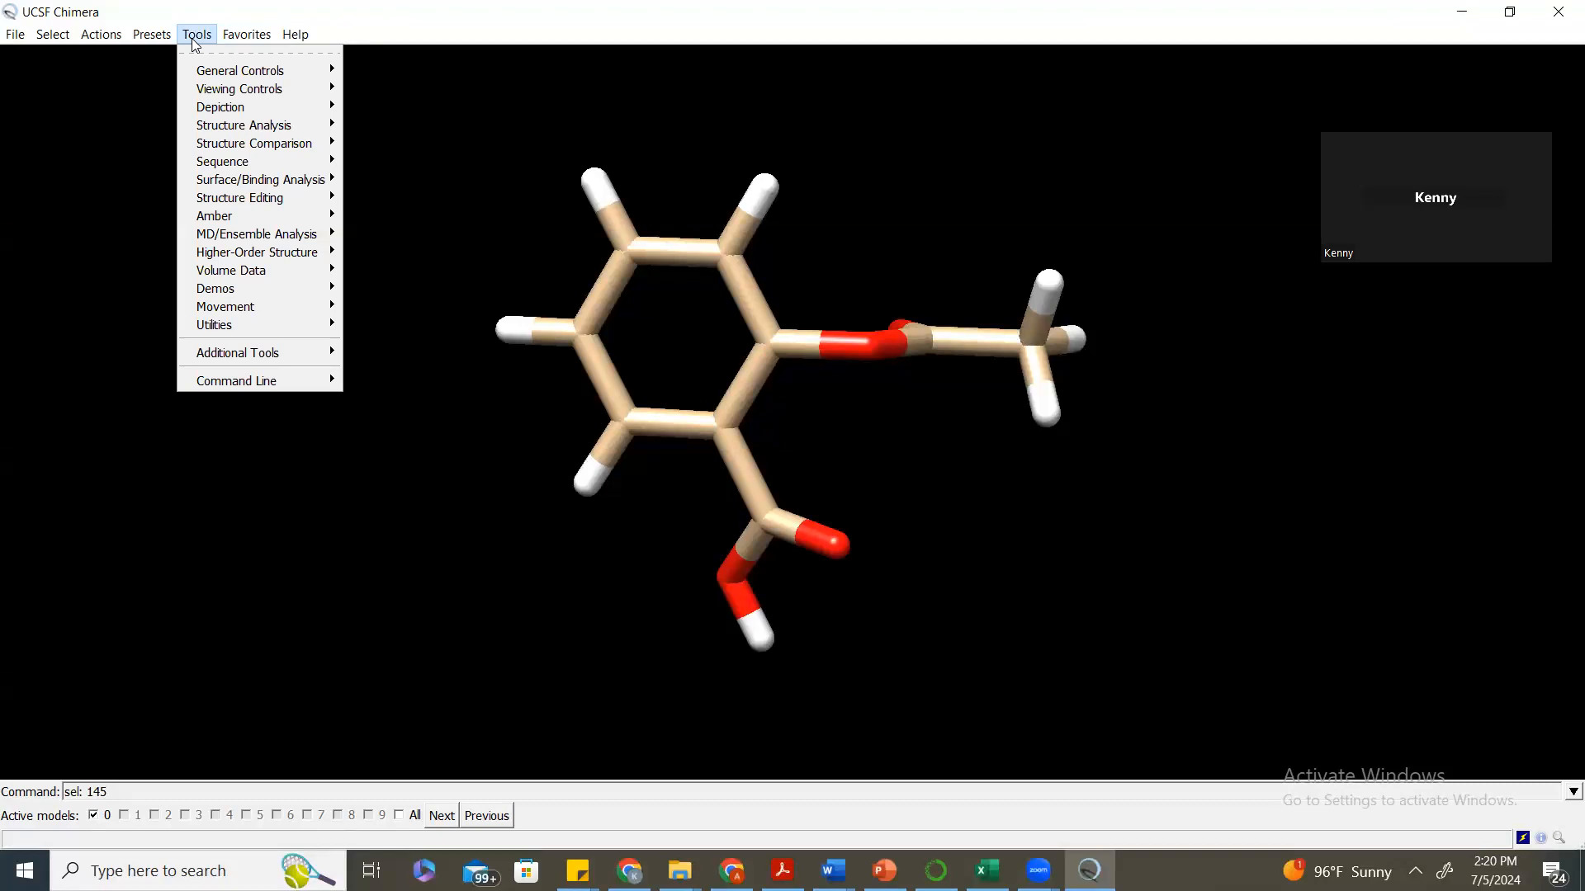
mouse_move(255, 208)
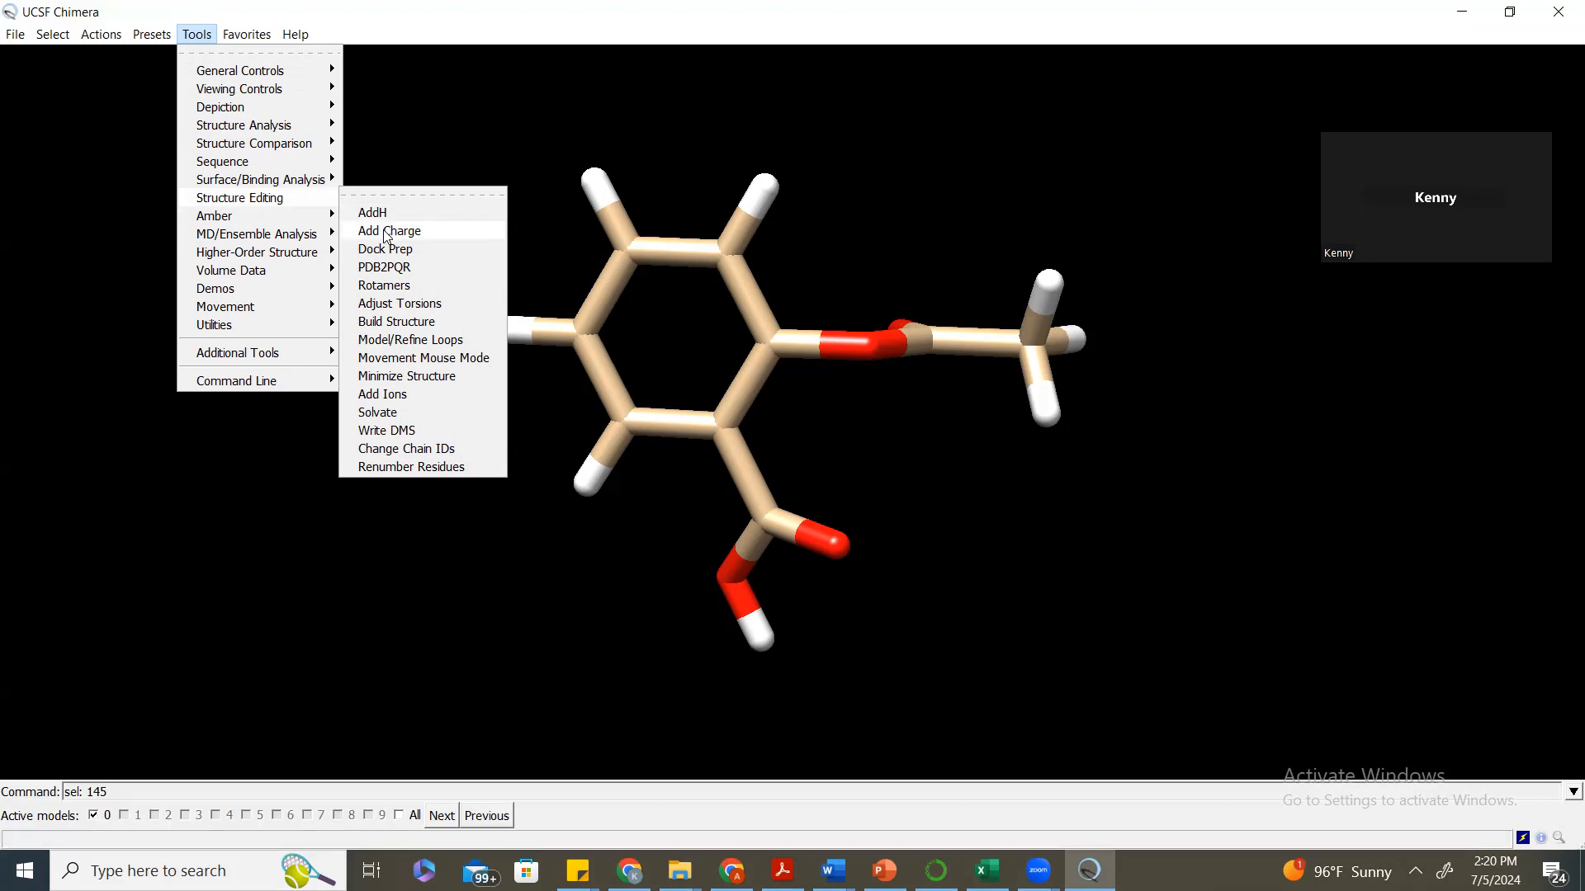
left_click(395, 378)
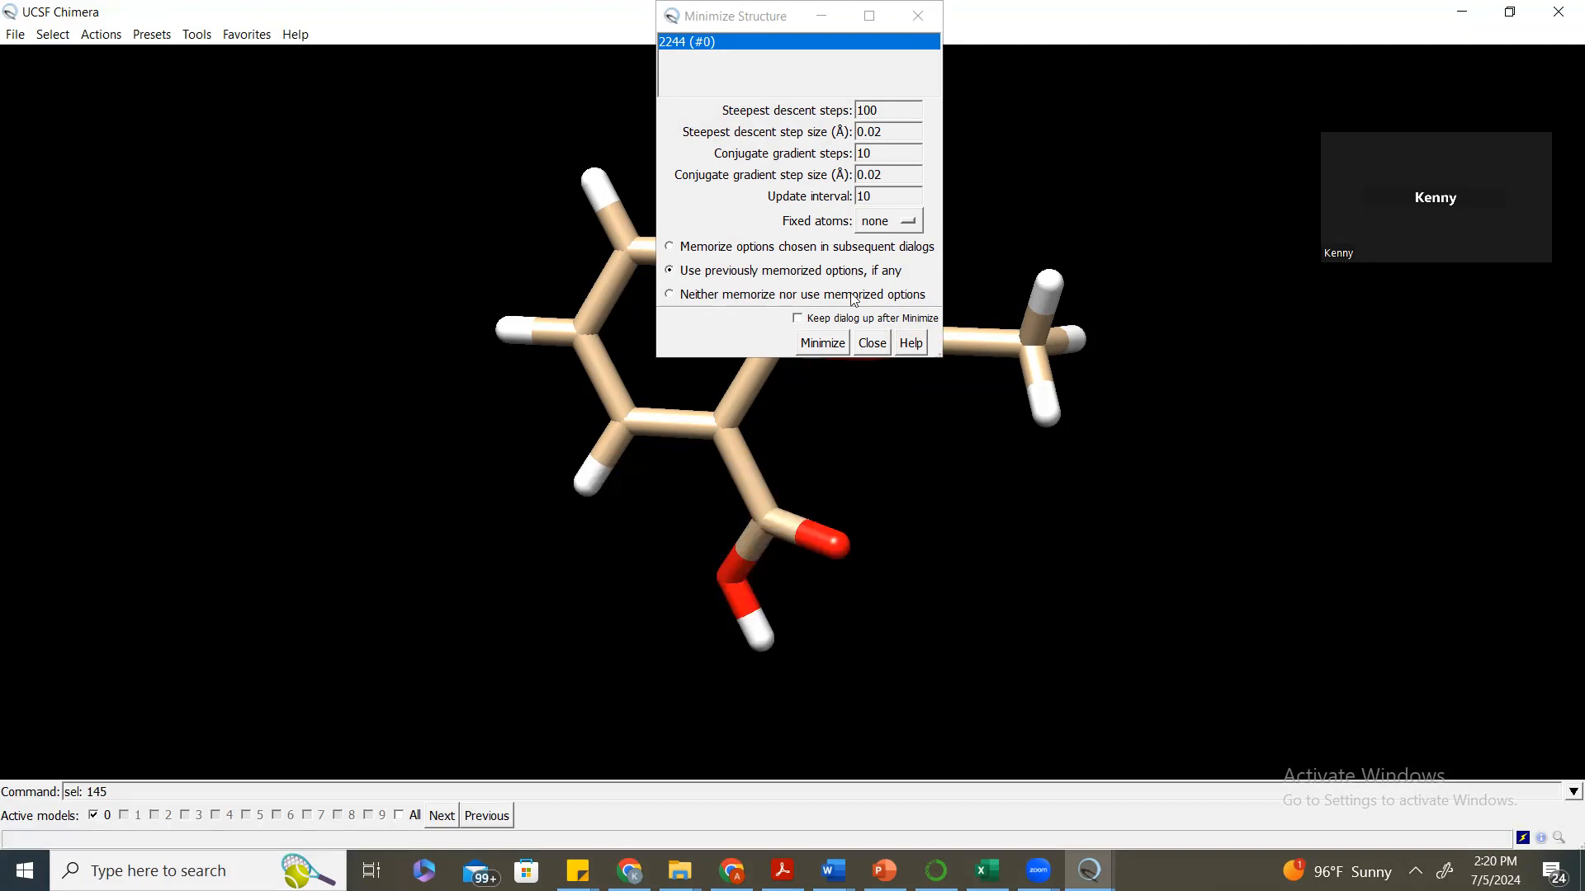
left_click(823, 343)
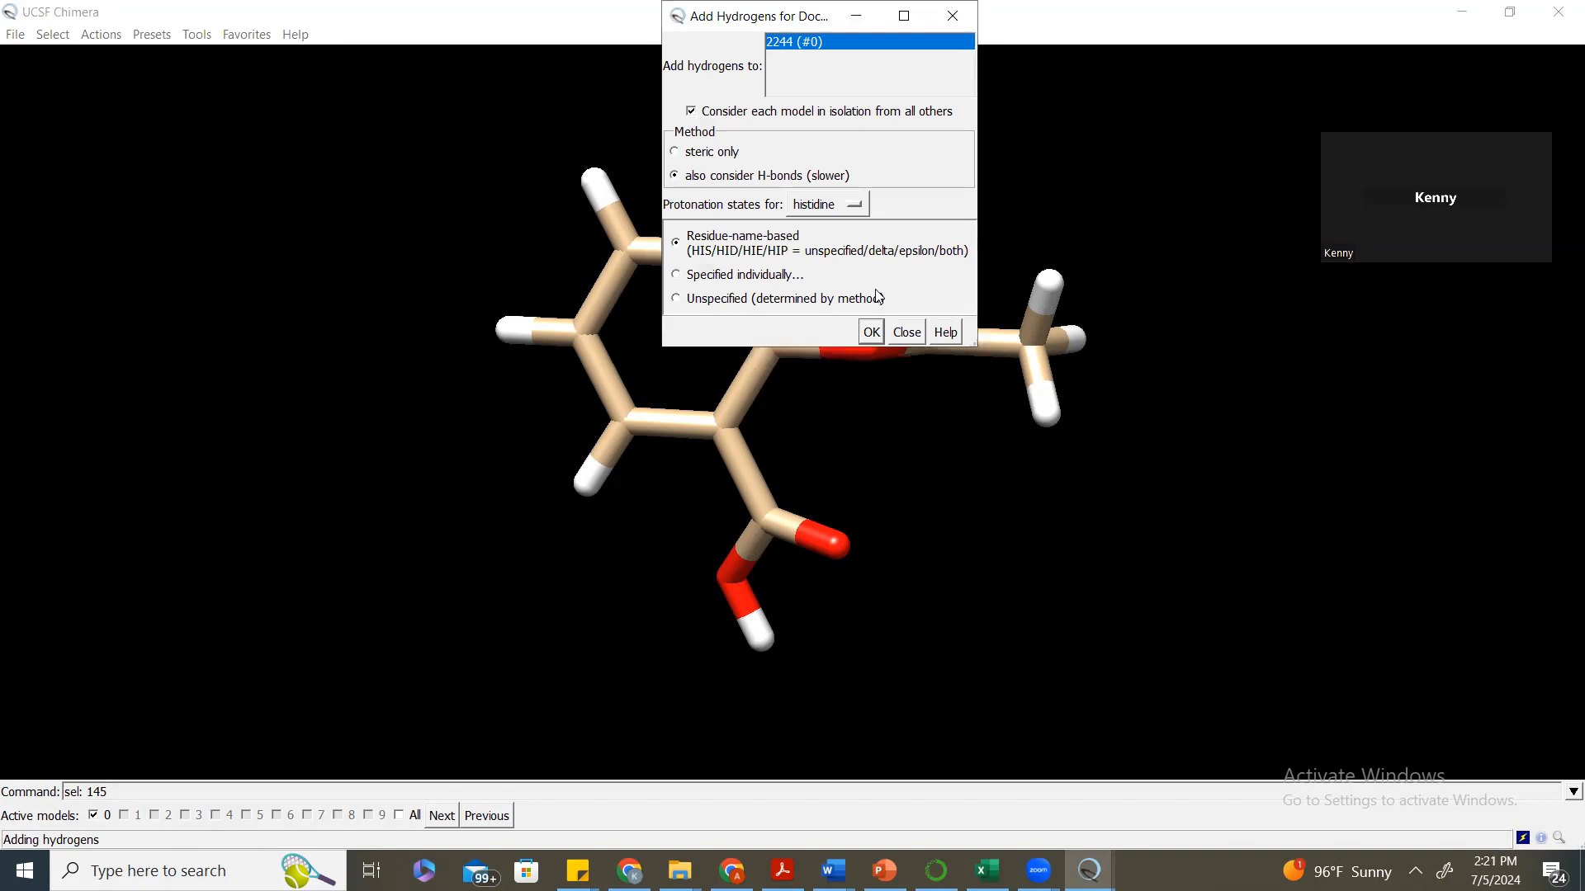
left_click(671, 28)
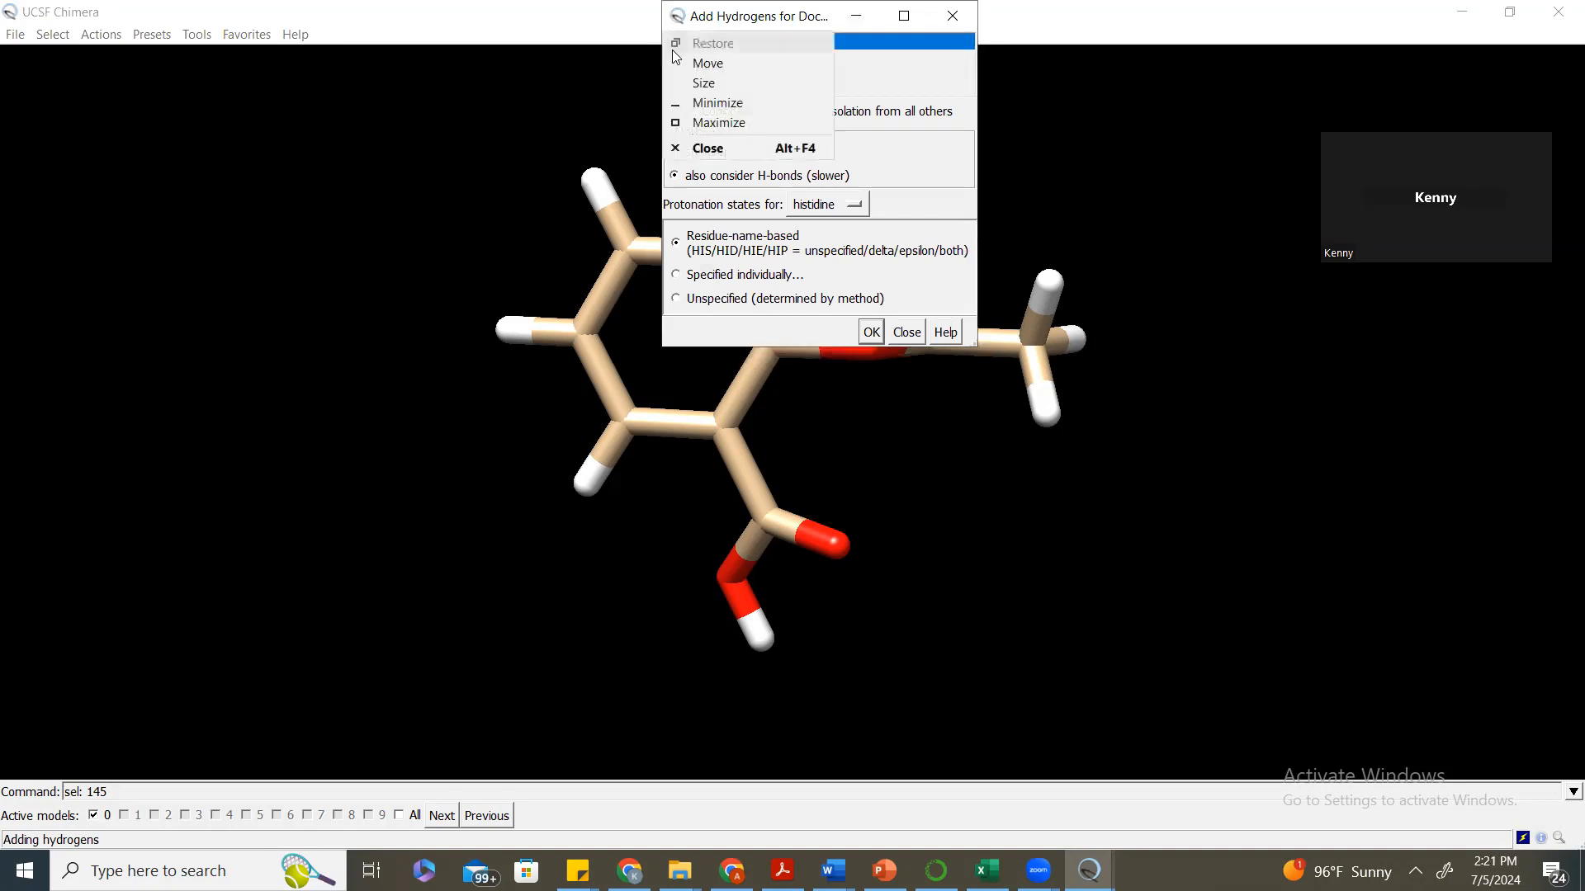
left_click(670, 126)
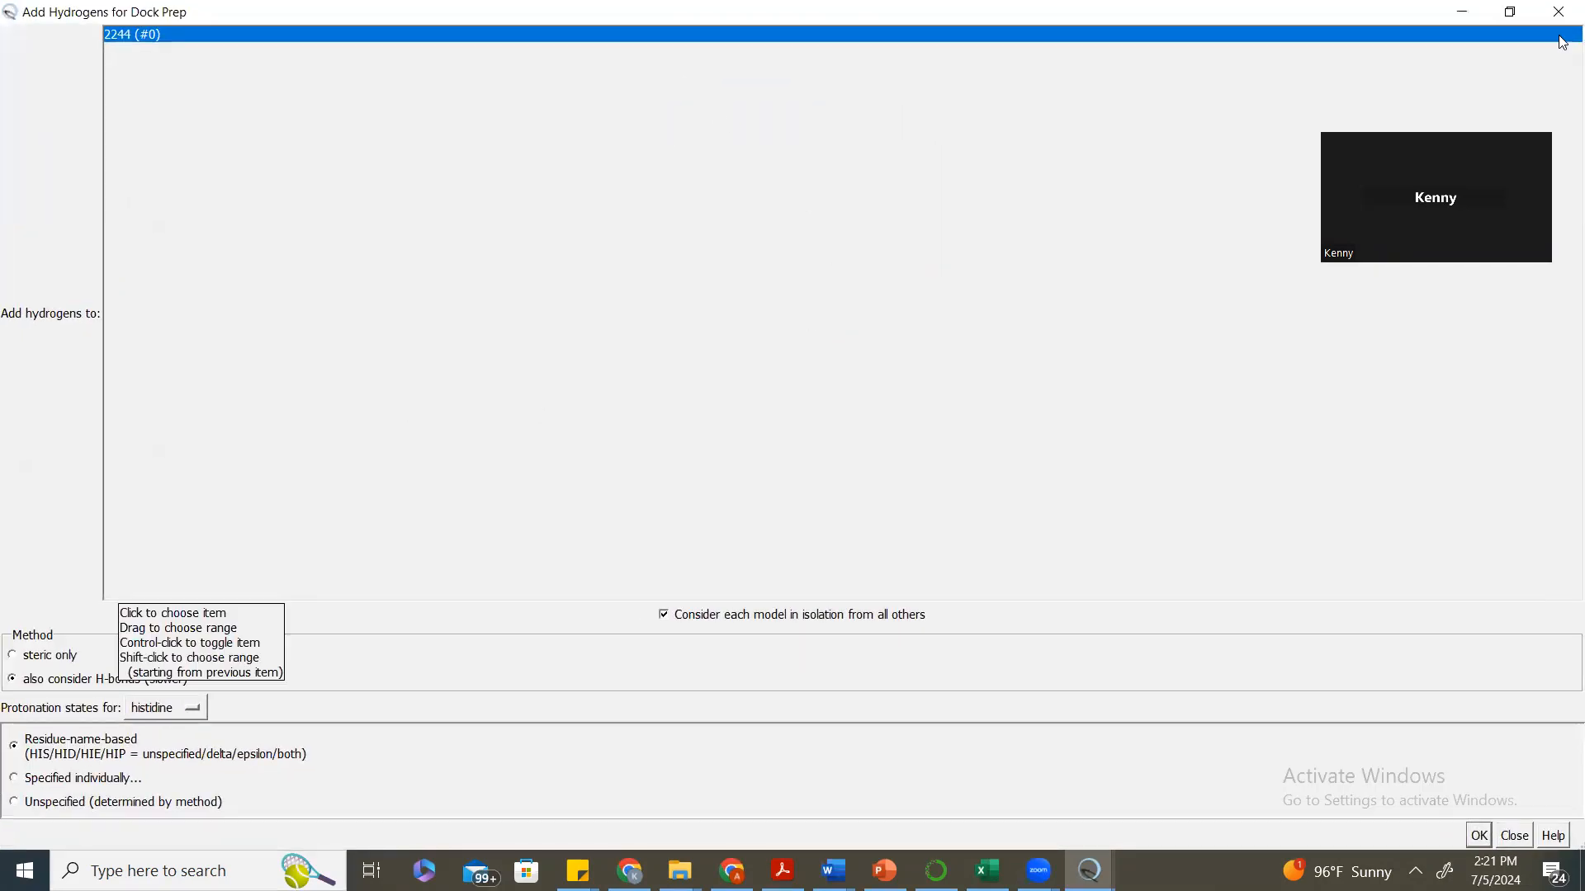
left_click(1512, 15)
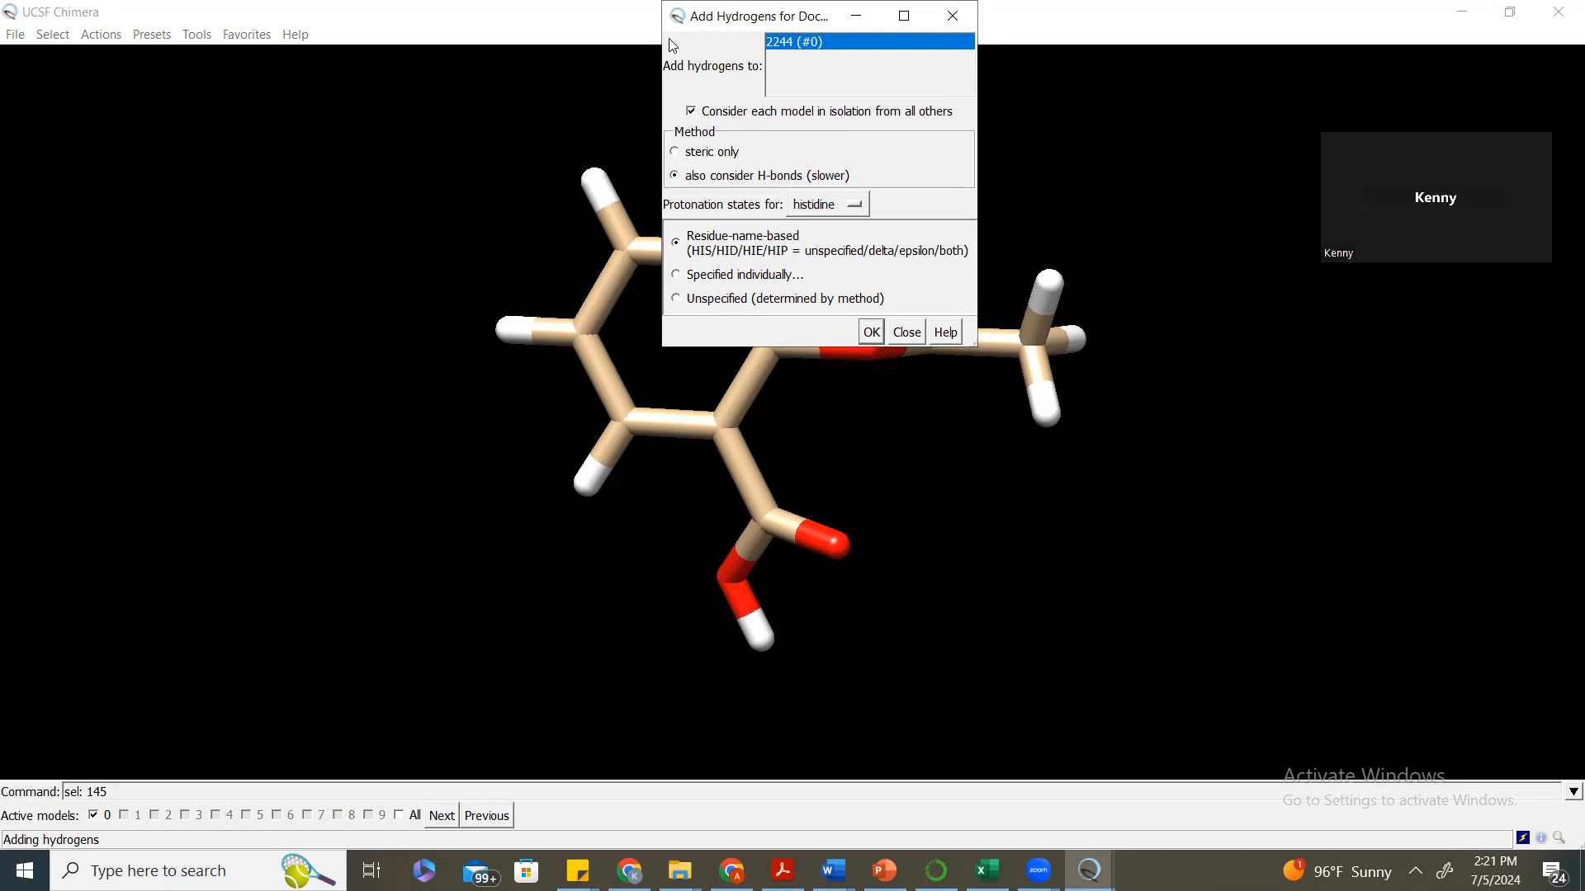
Add hydrogens to model 2244 considering H-bonds, and assign AMBER ff14SB and Gasteiger charges with a net charge of +0.
left_click_drag(672, 23, 678, 124)
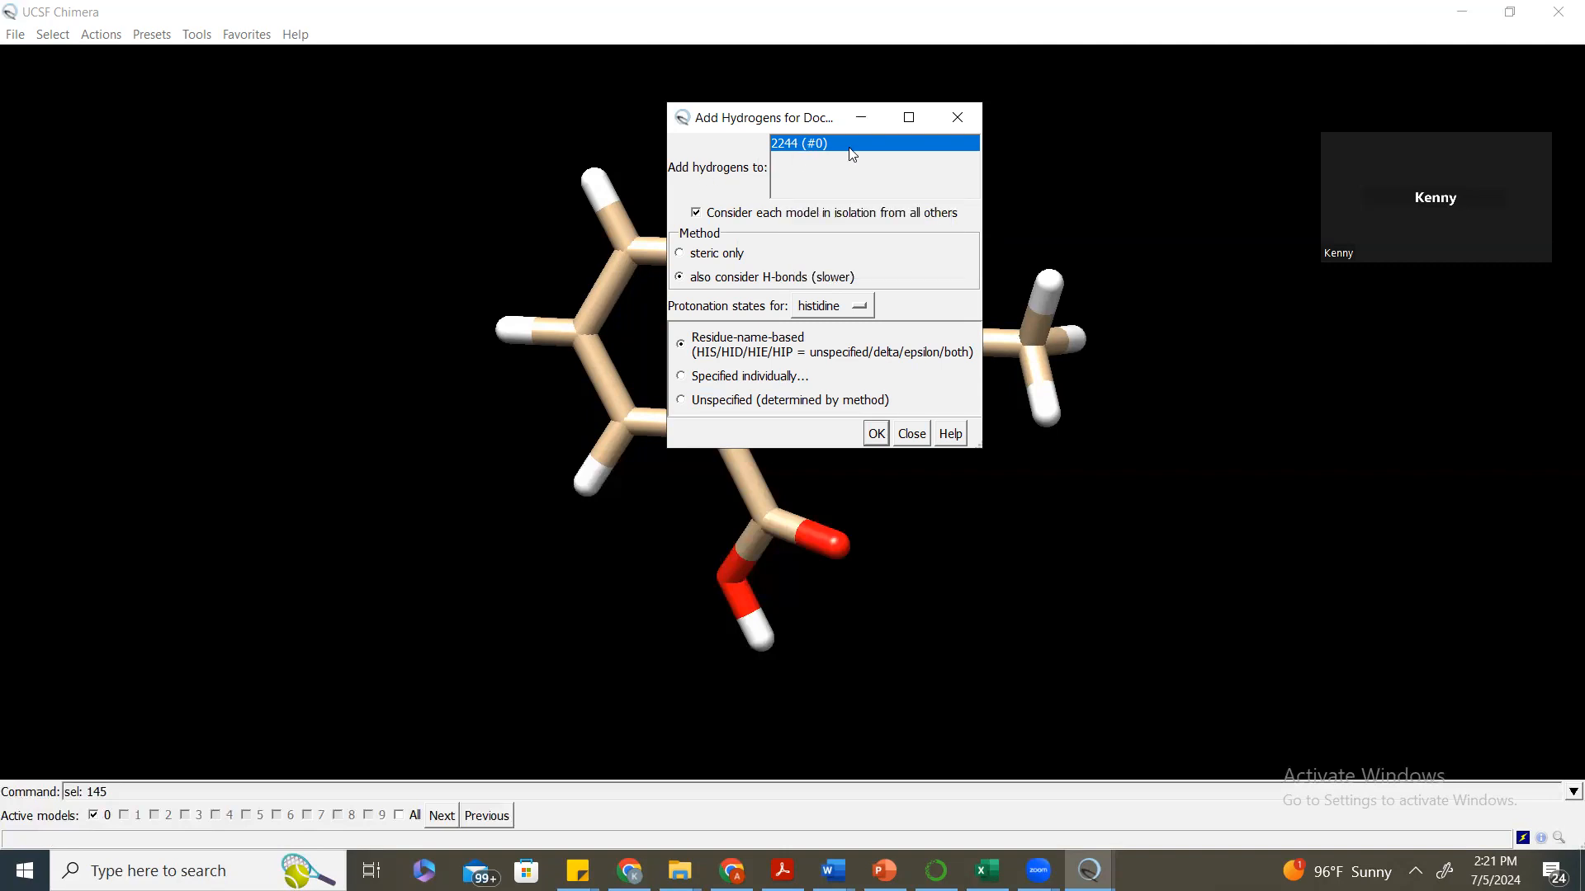
left_click(874, 434)
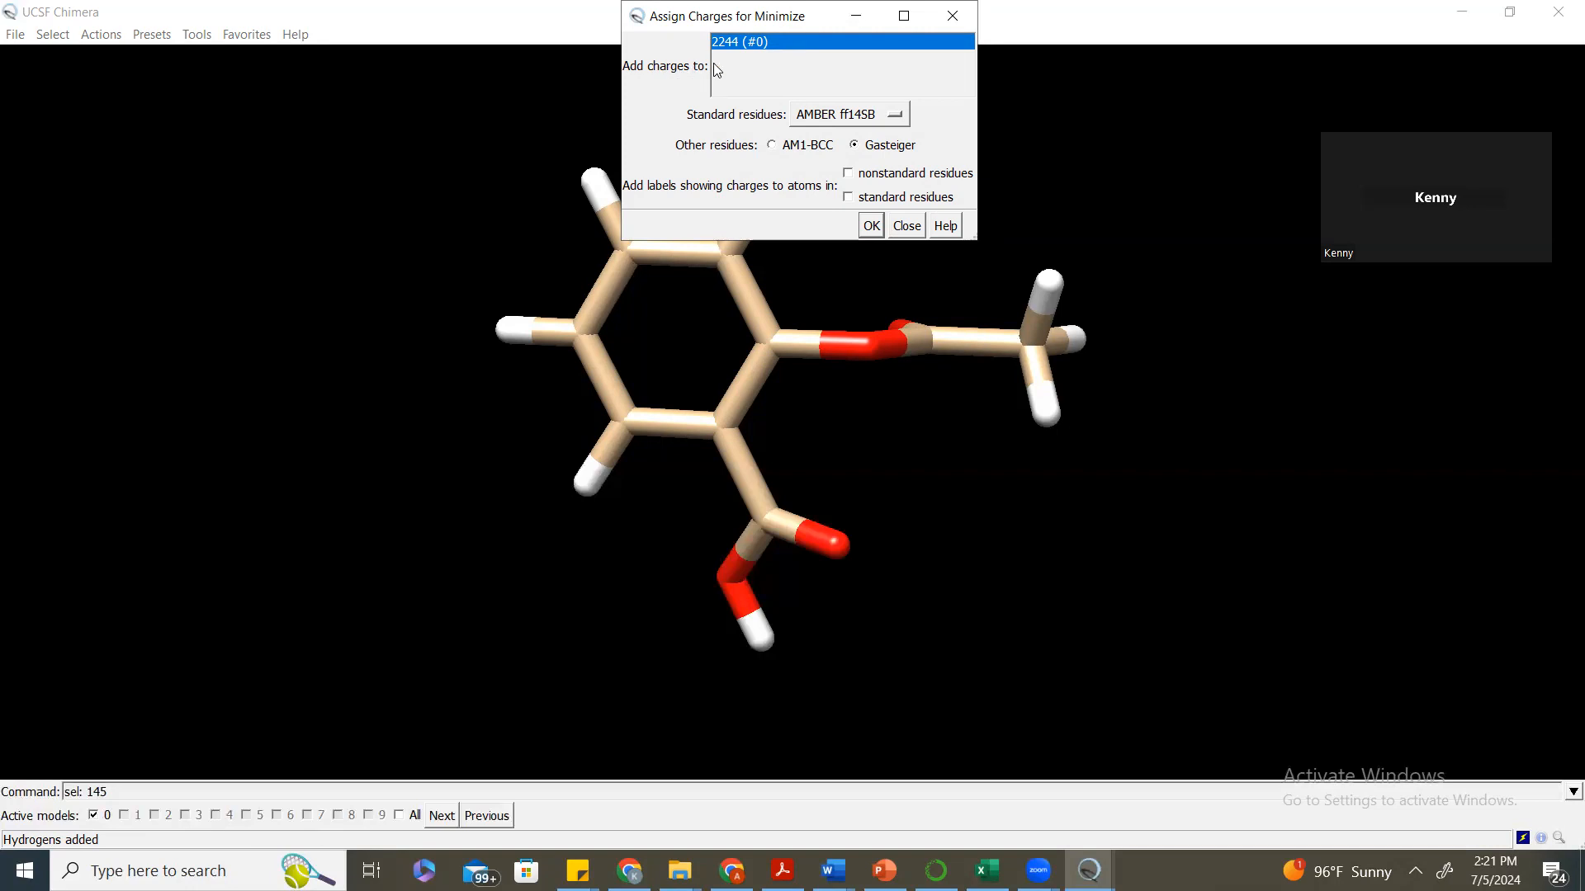
left_click(893, 117)
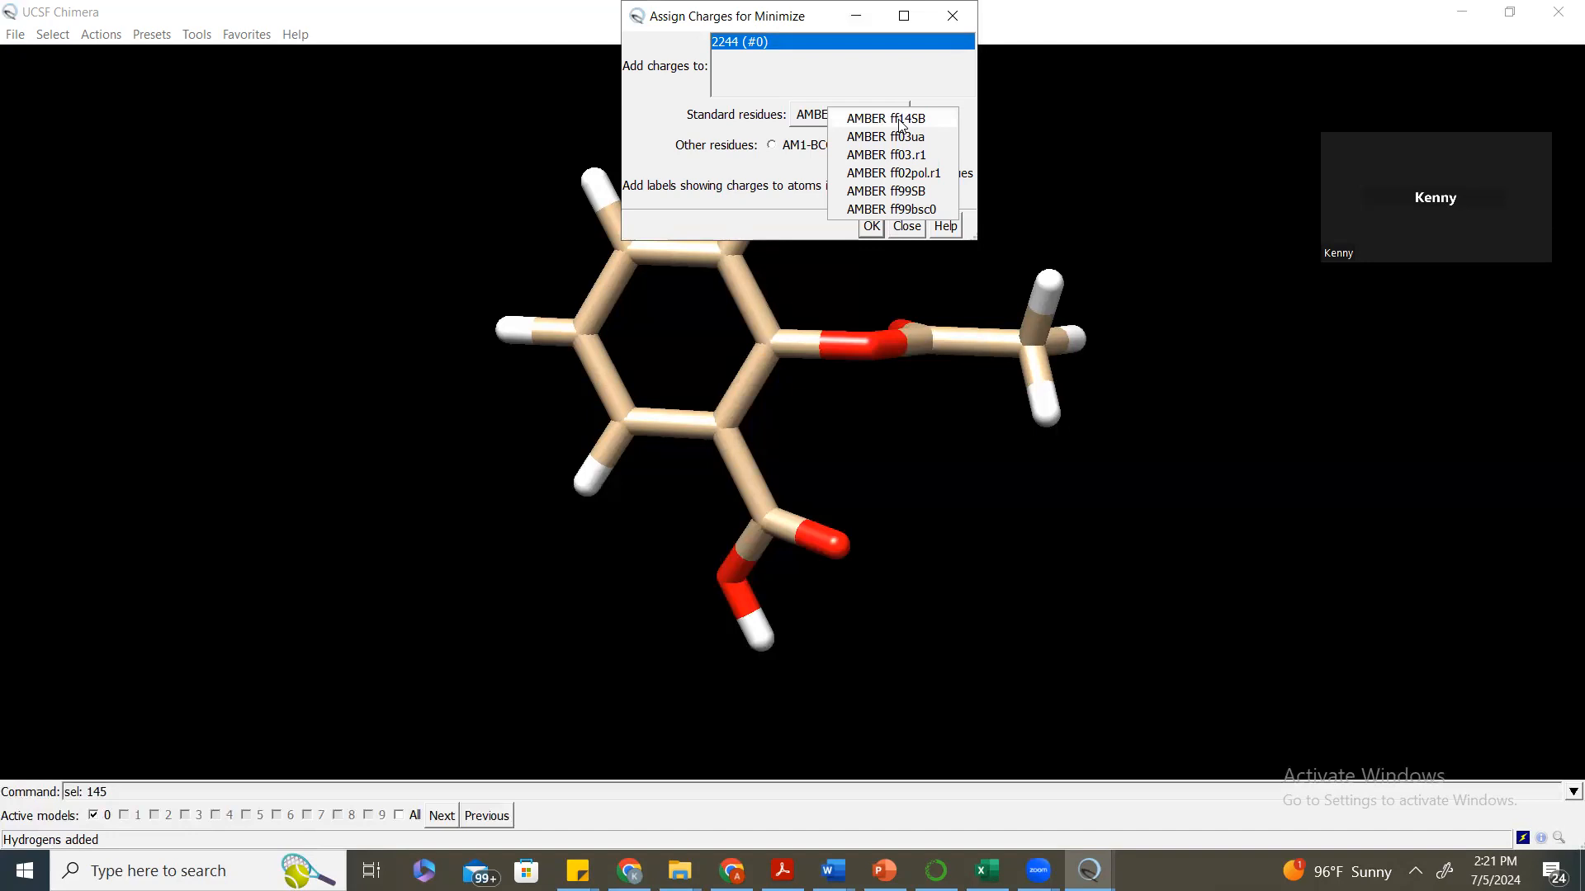
left_click(902, 125)
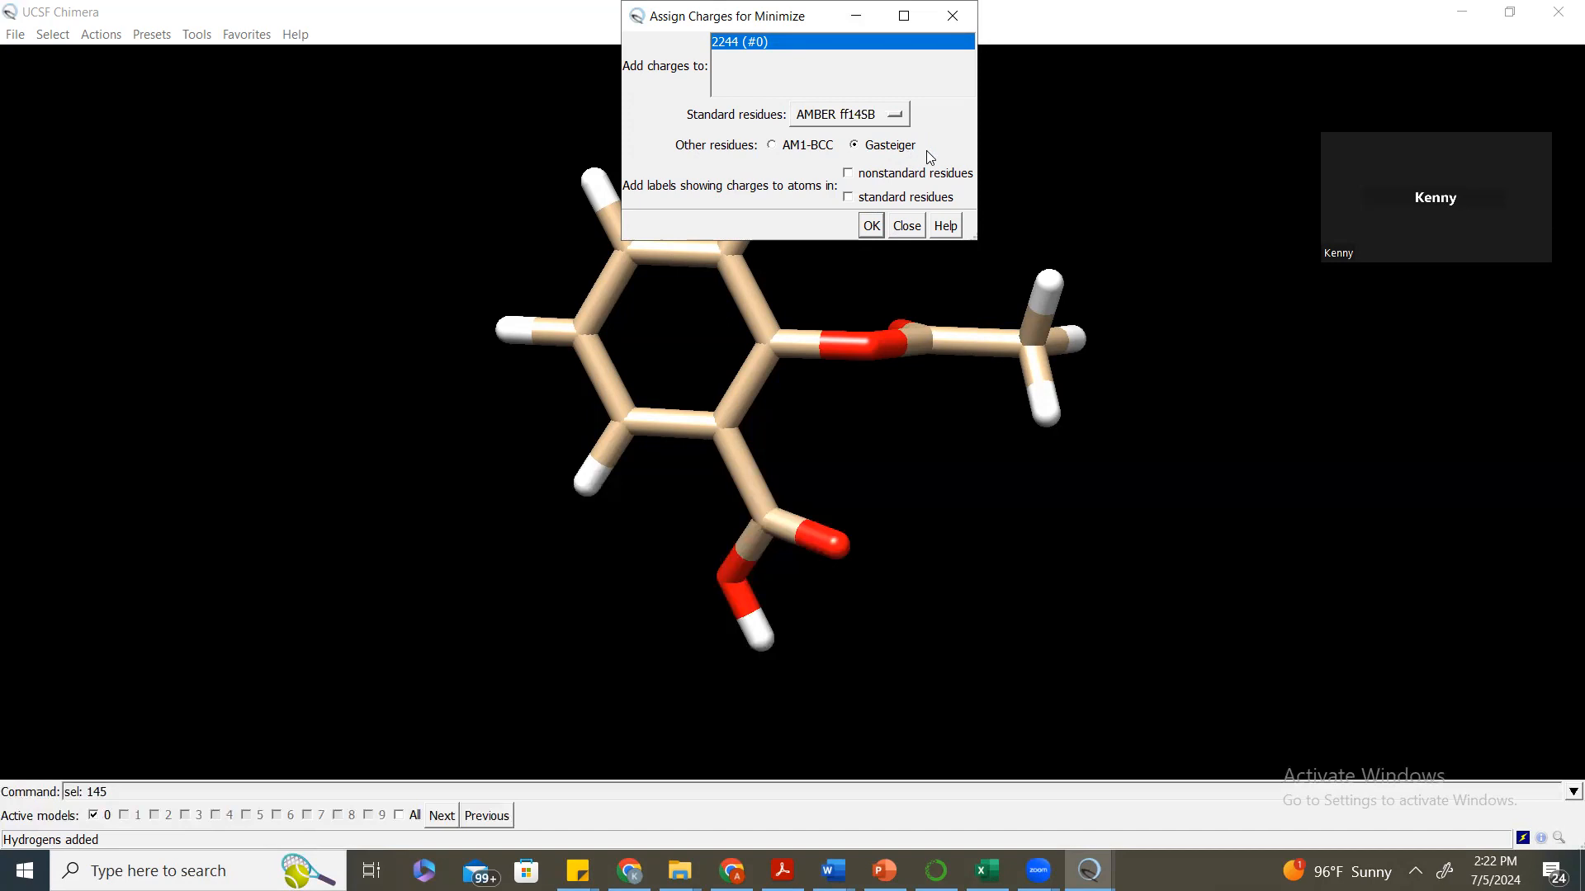
left_click(871, 228)
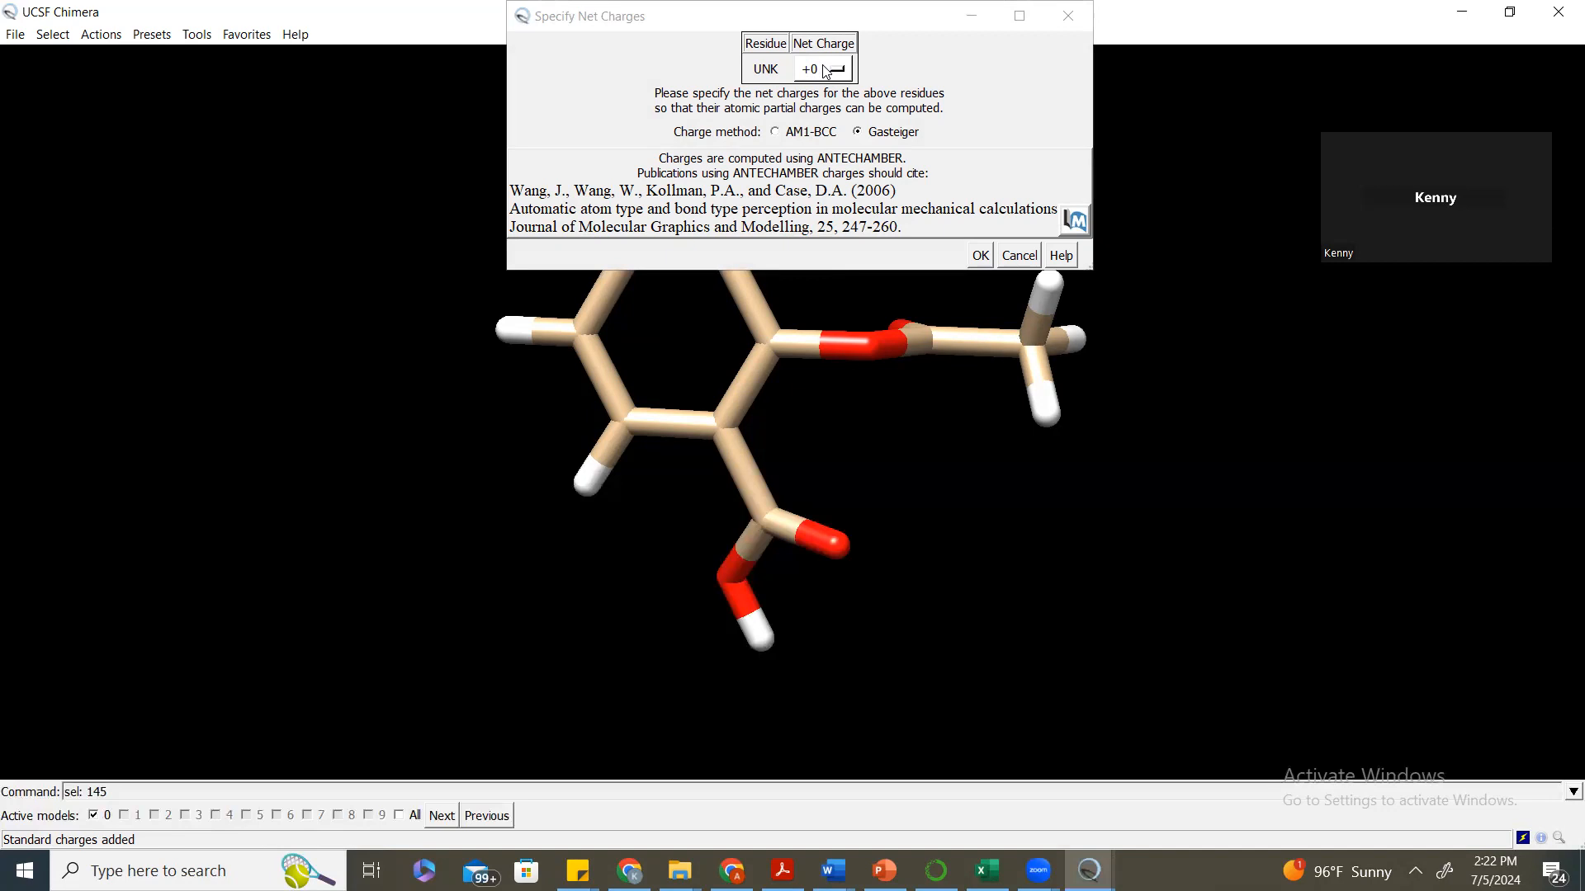
left_click(979, 257)
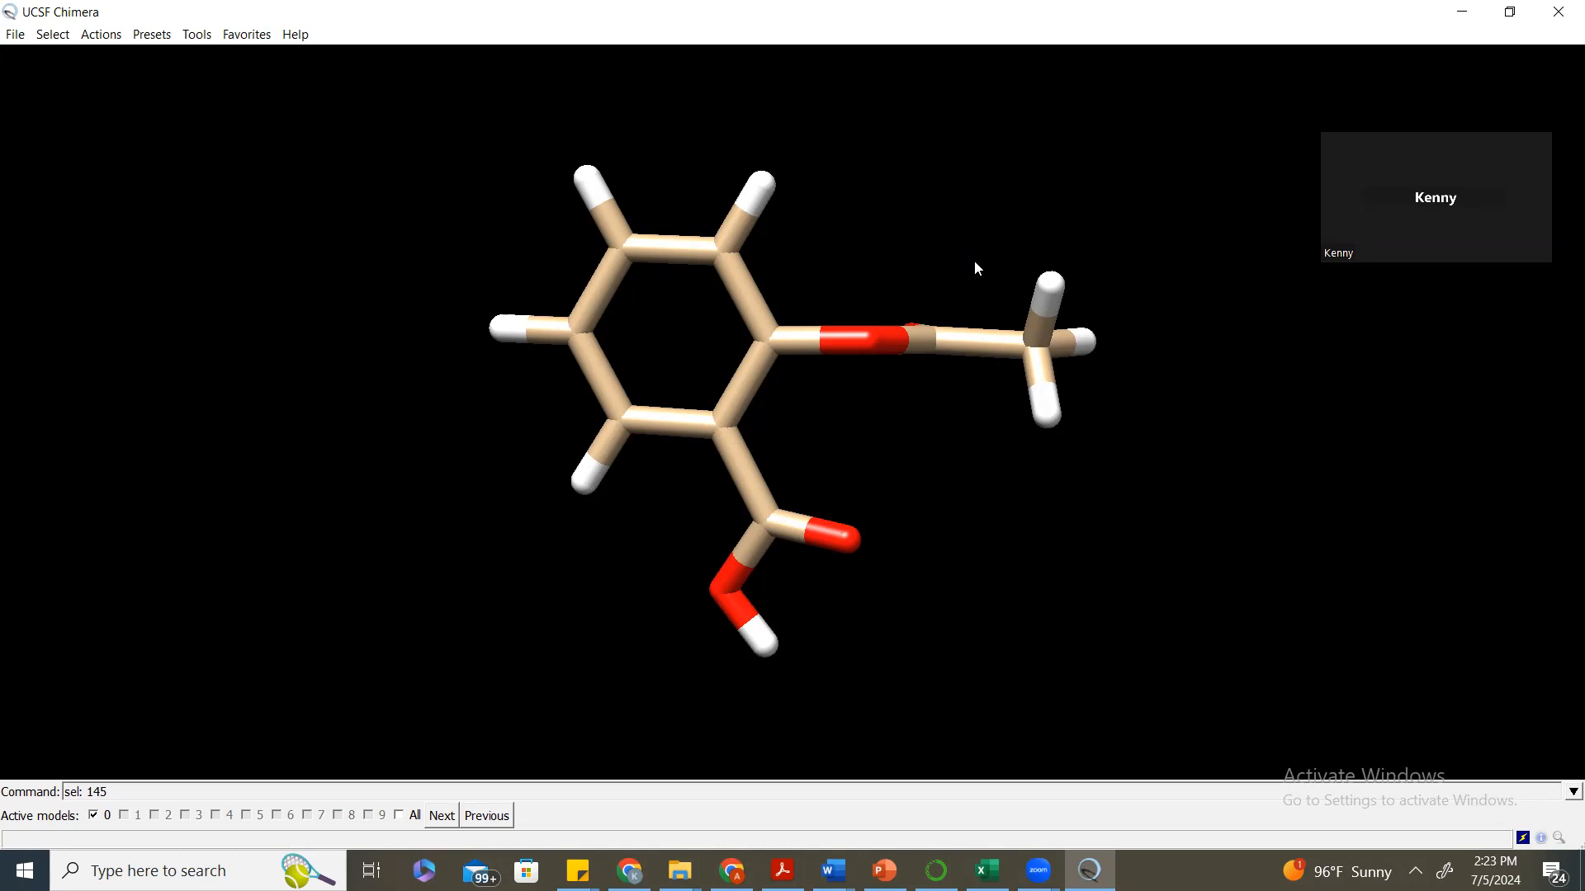
Save the minimized aspirin model as a Mol2 file named prep_asp in the iHEART folder.
left_click(15, 36)
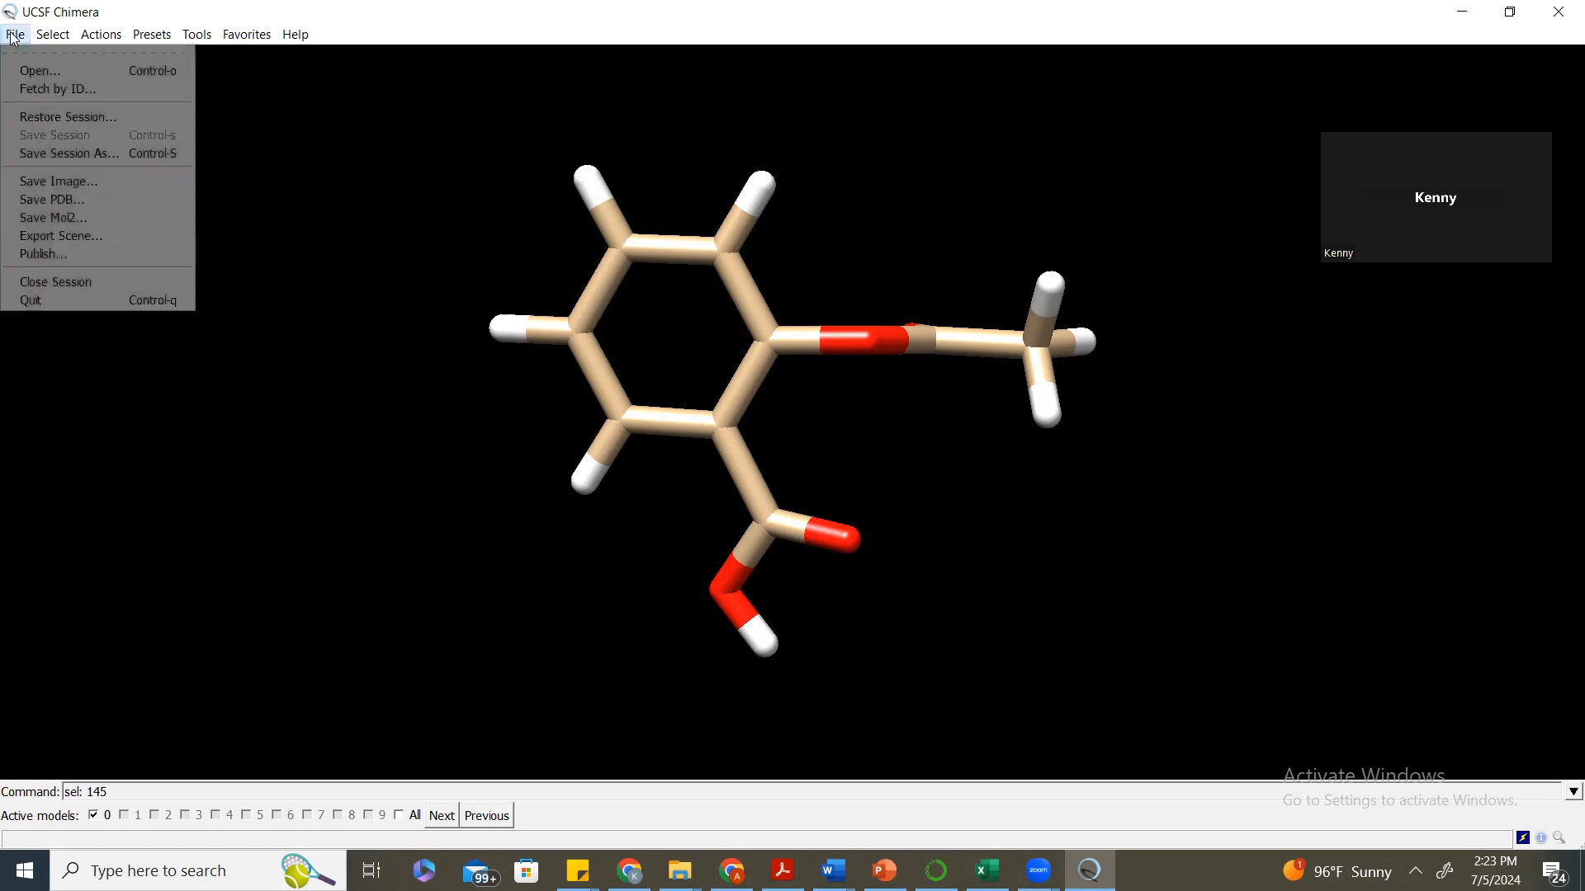
left_click(62, 219)
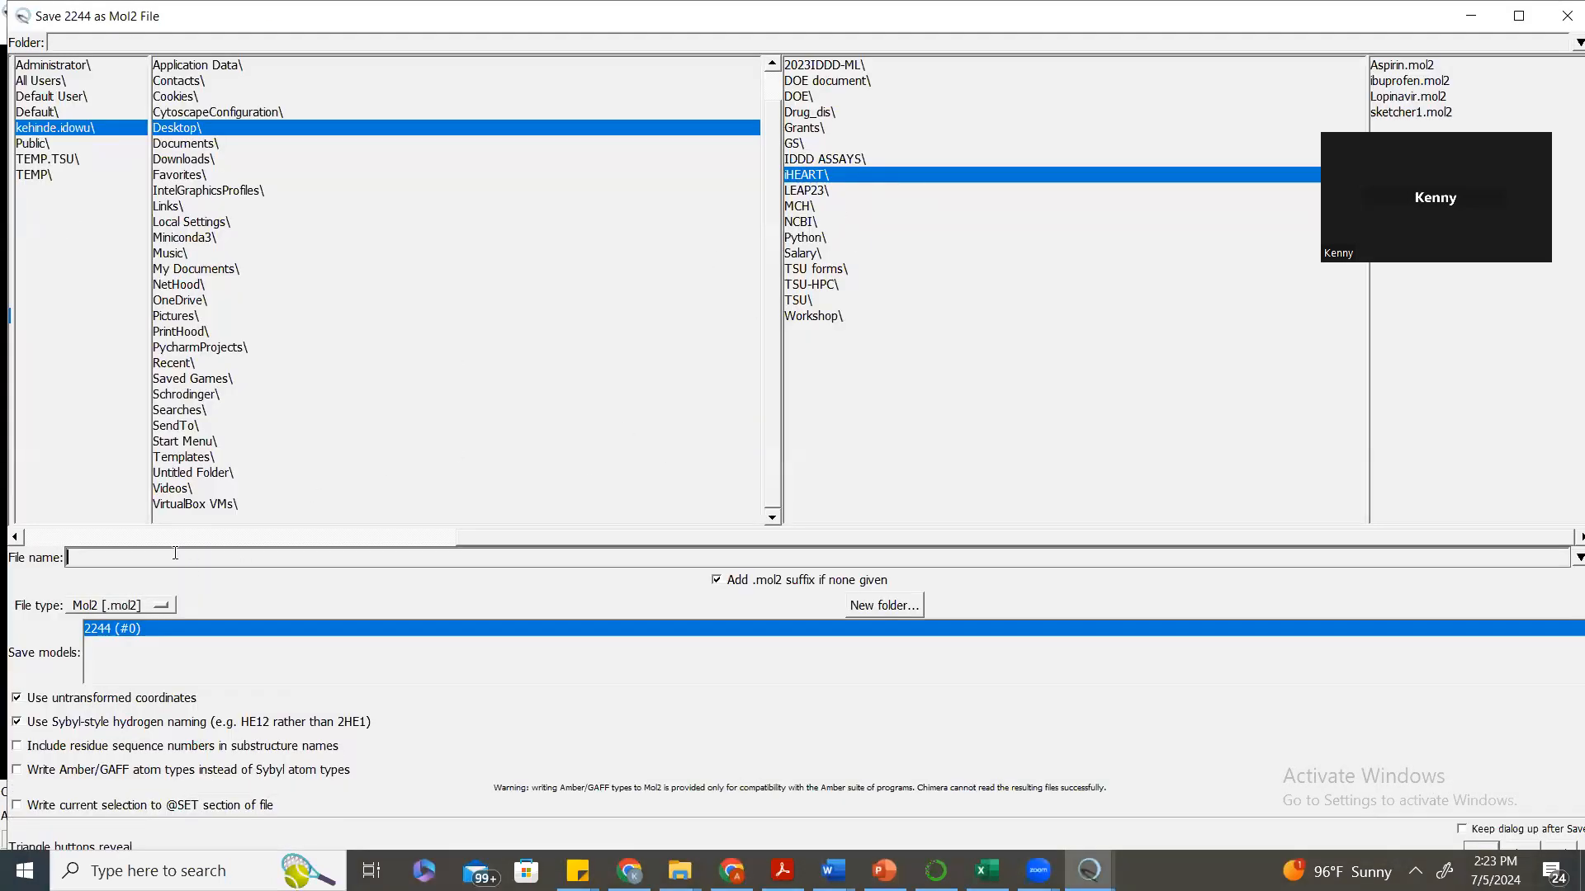
type("prep_asp")
left_click(1518, 16)
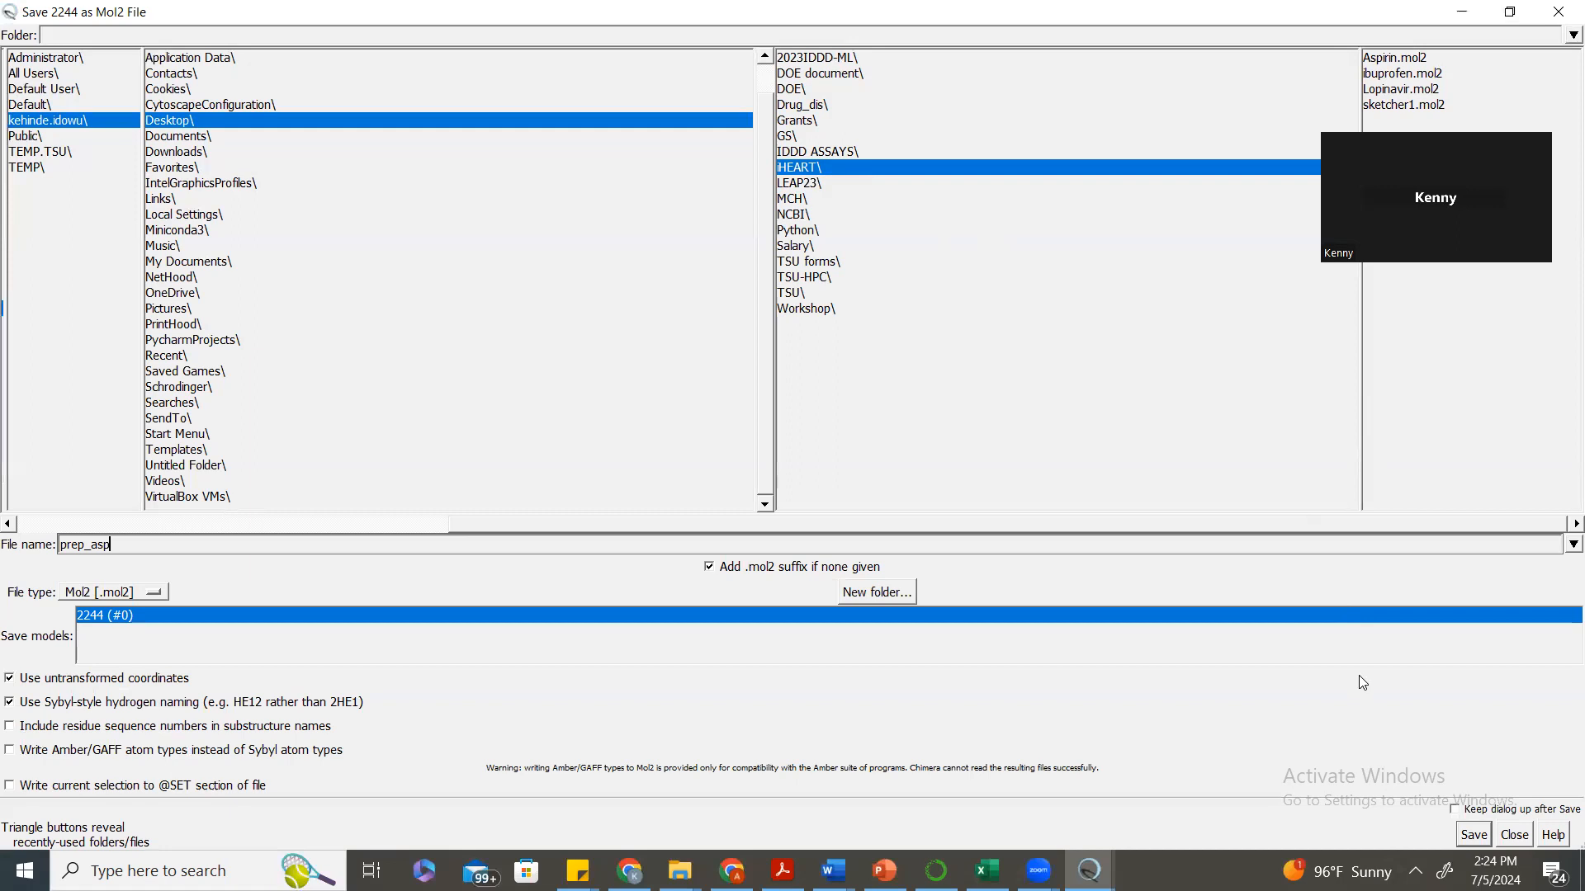
left_click(1478, 841)
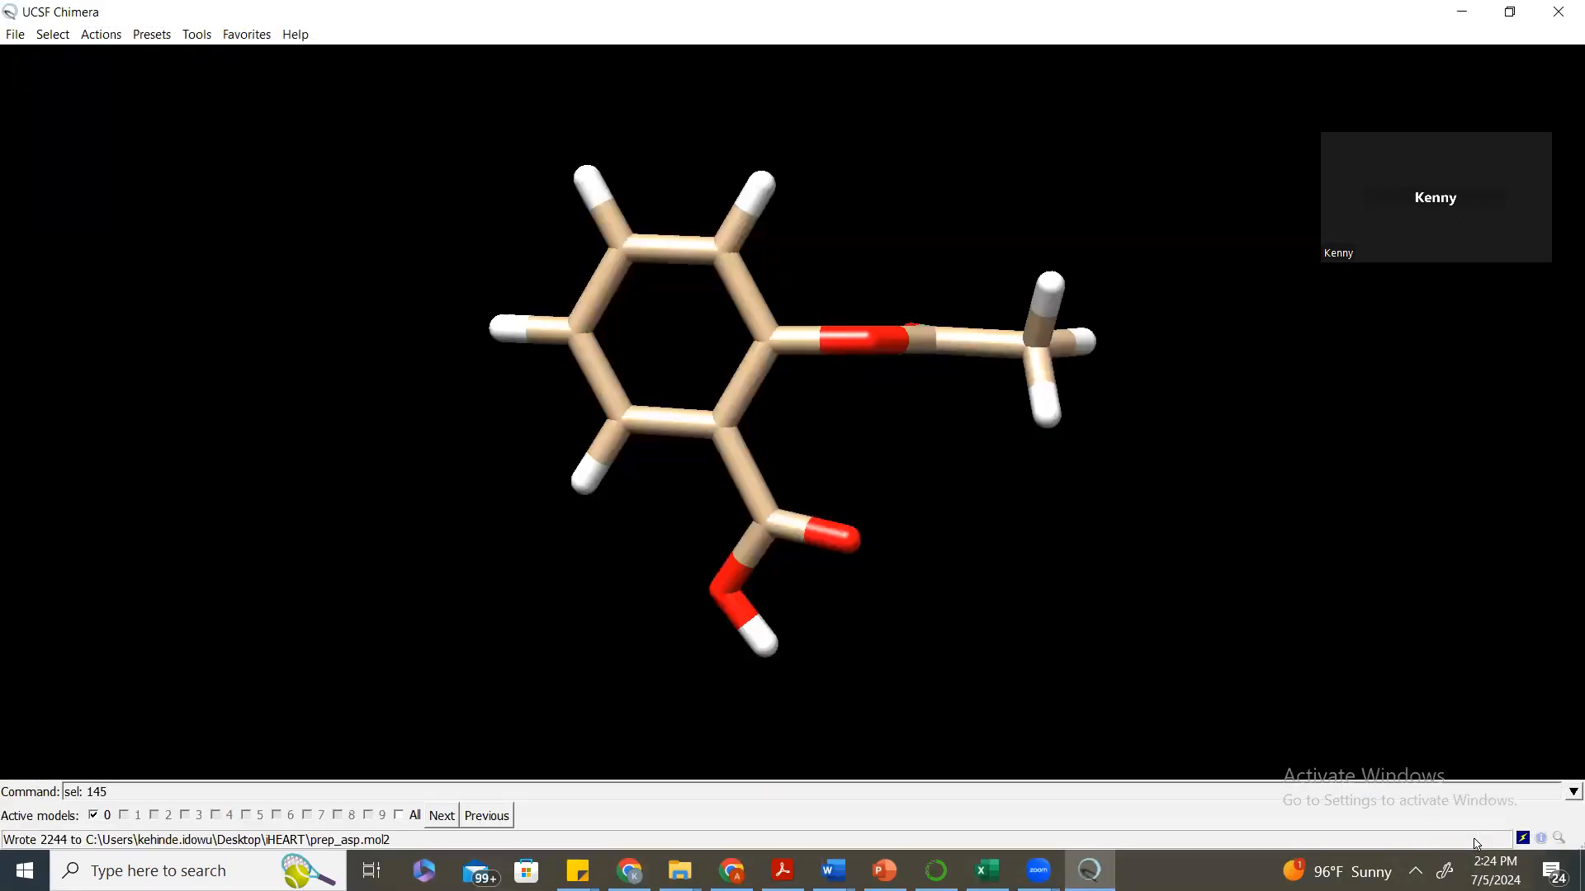
Close the aspirin session and choose 7qt5.pdb from the iHEART folder as the file to open.
left_click(15, 34)
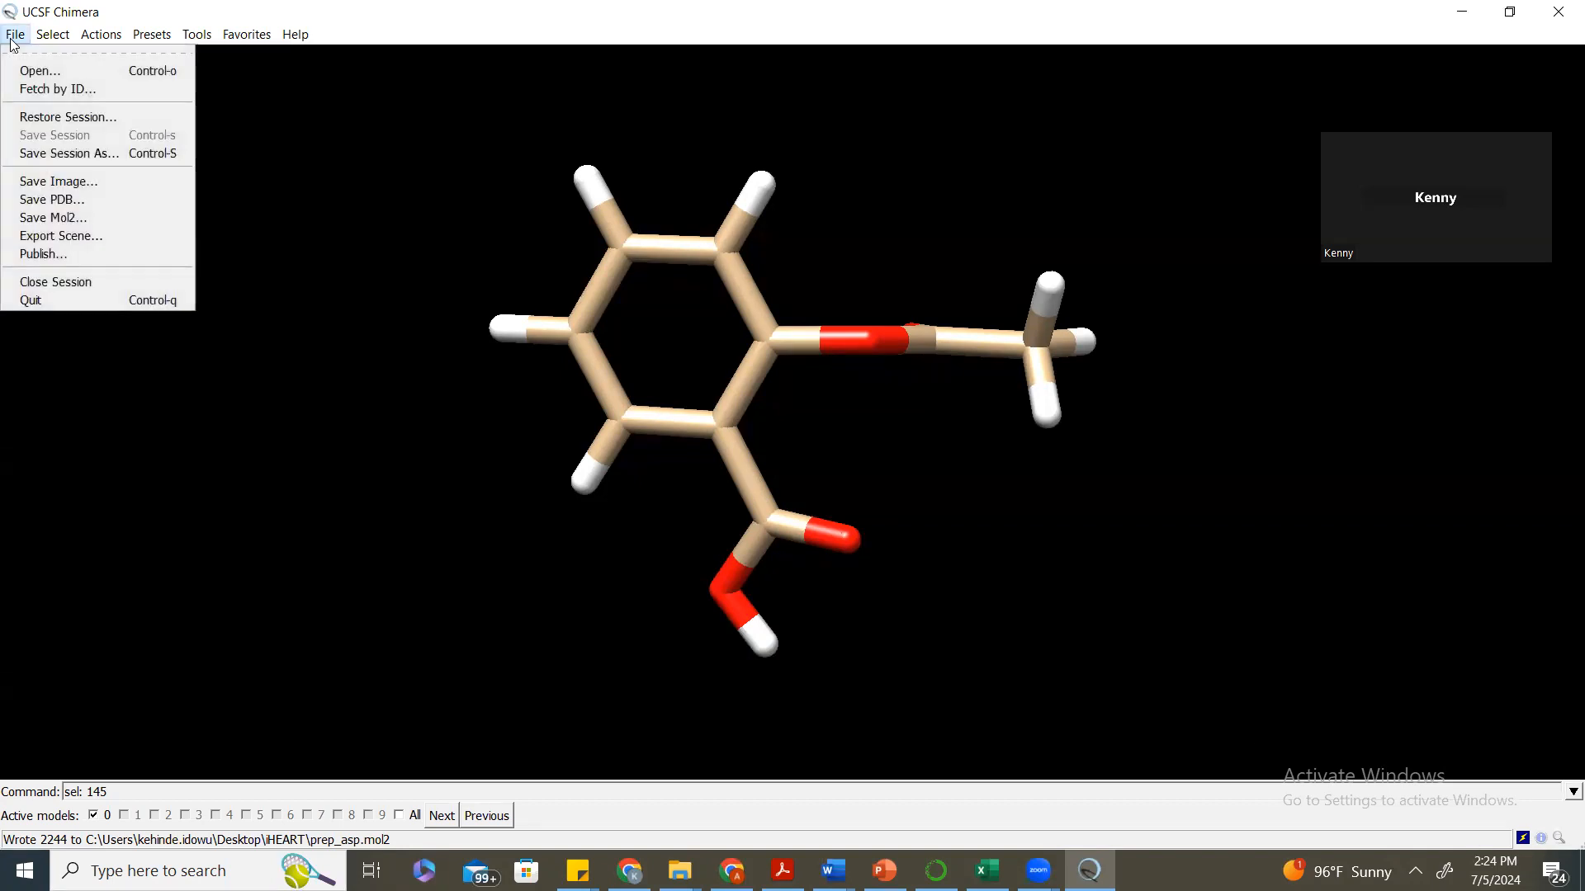
left_click(80, 283)
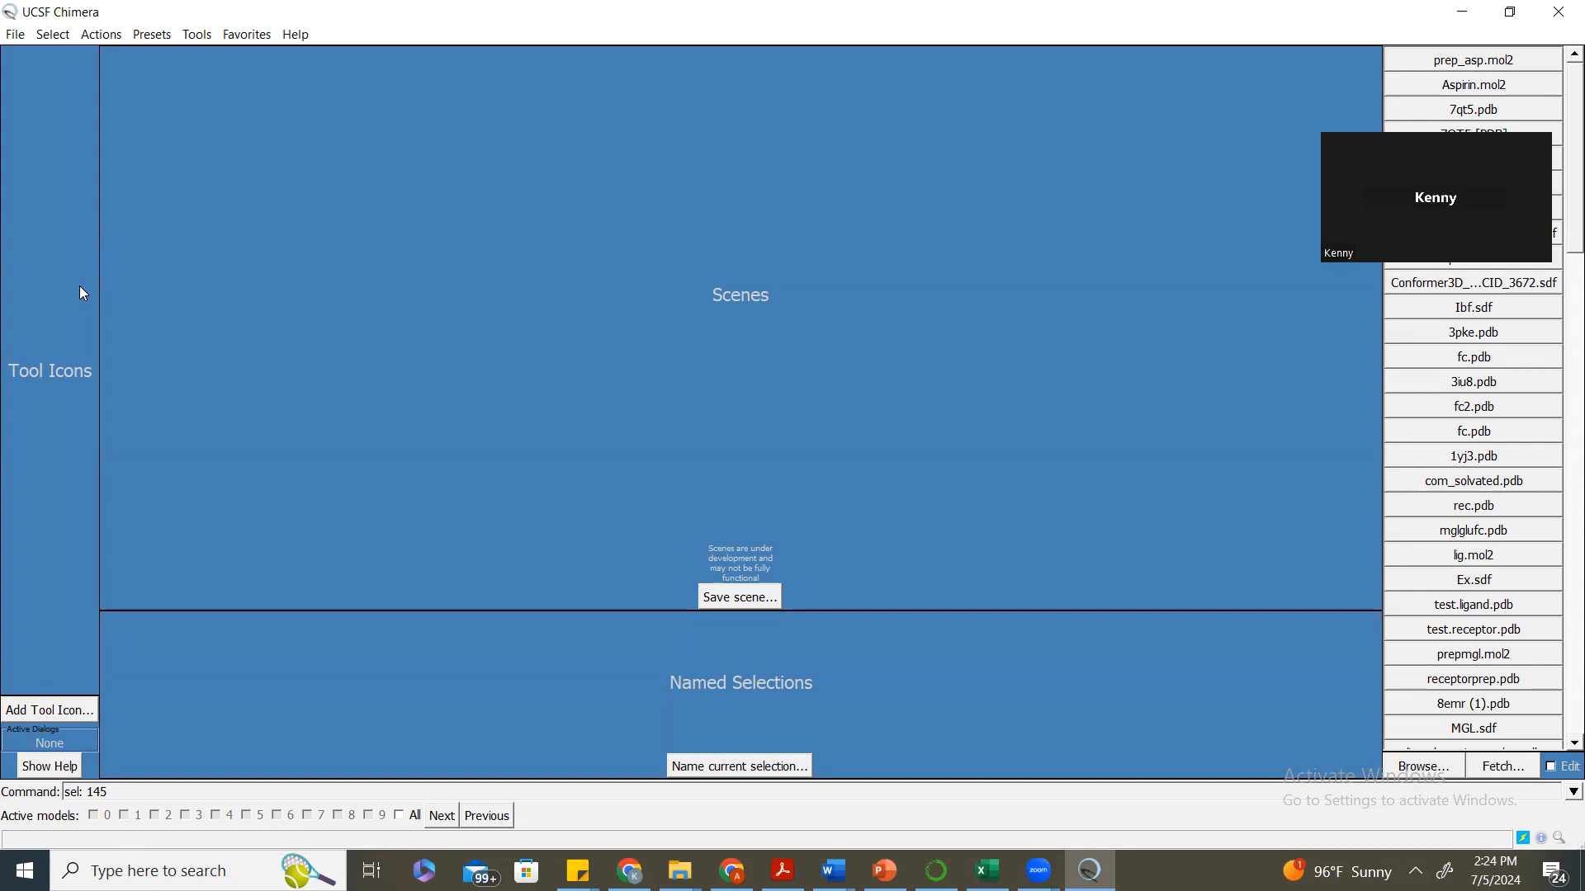
left_click(15, 37)
left_click(34, 71)
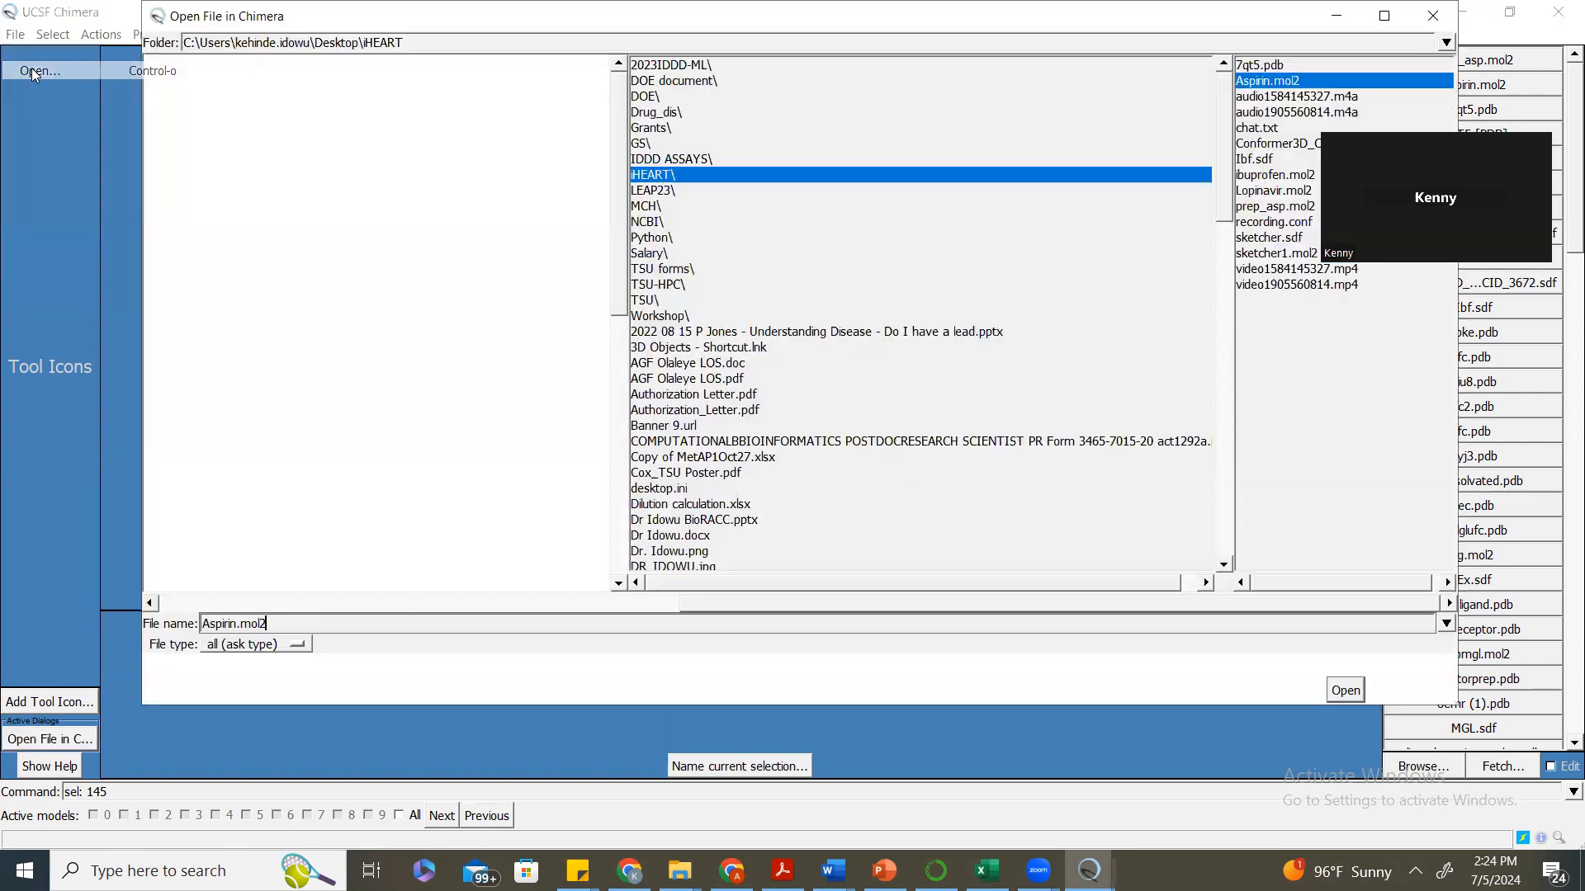
double_click(1252, 65)
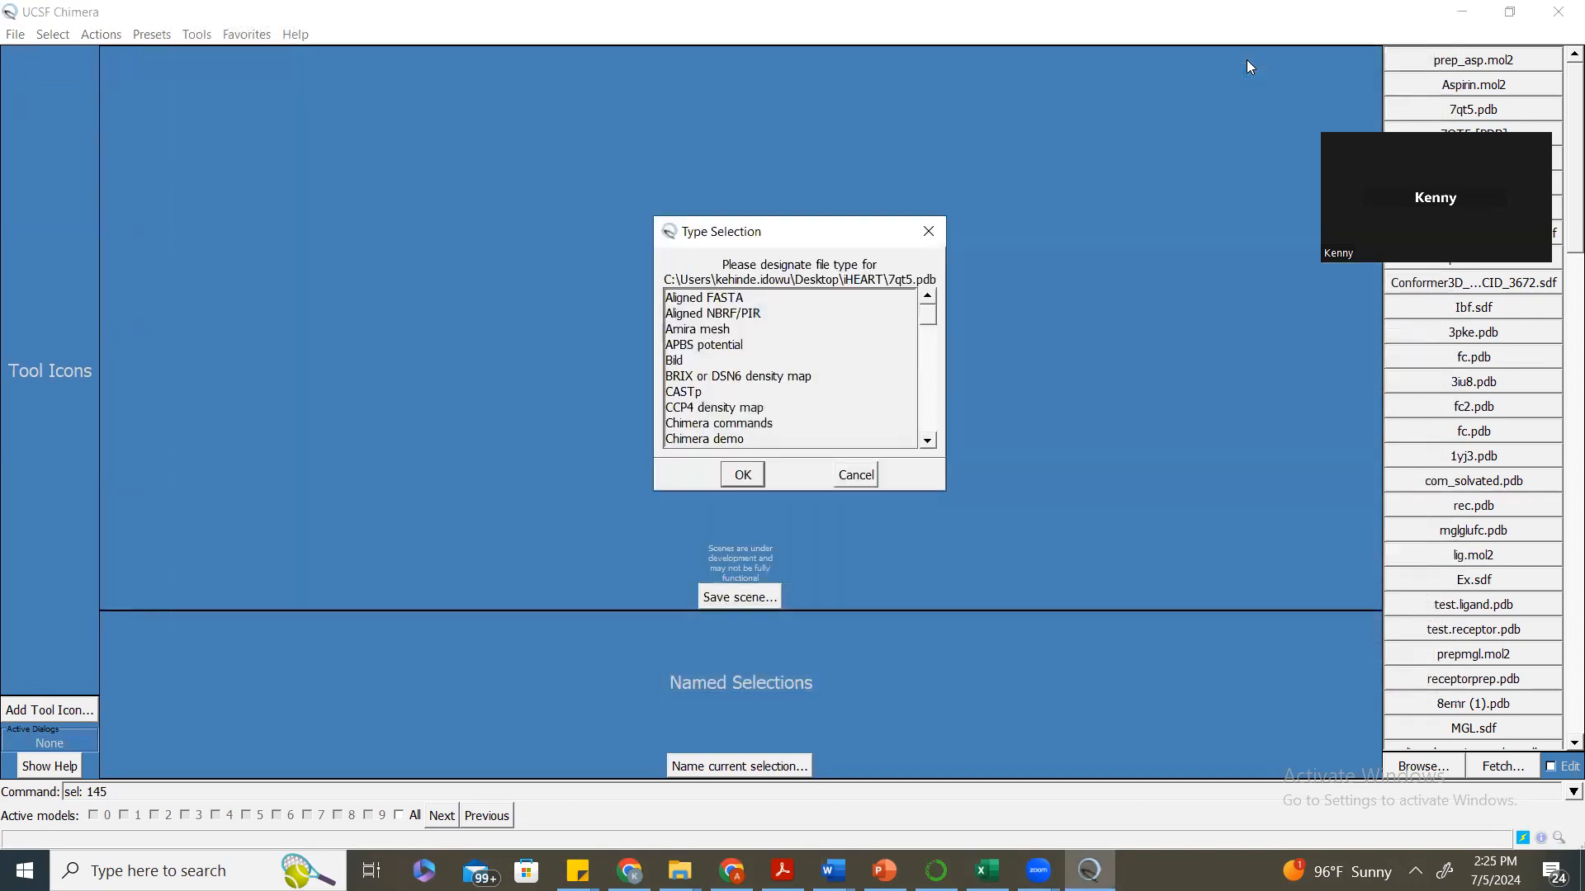
Designate PDB as the file type for 7qt5.pdb and load the protein structure.
left_click(930, 443)
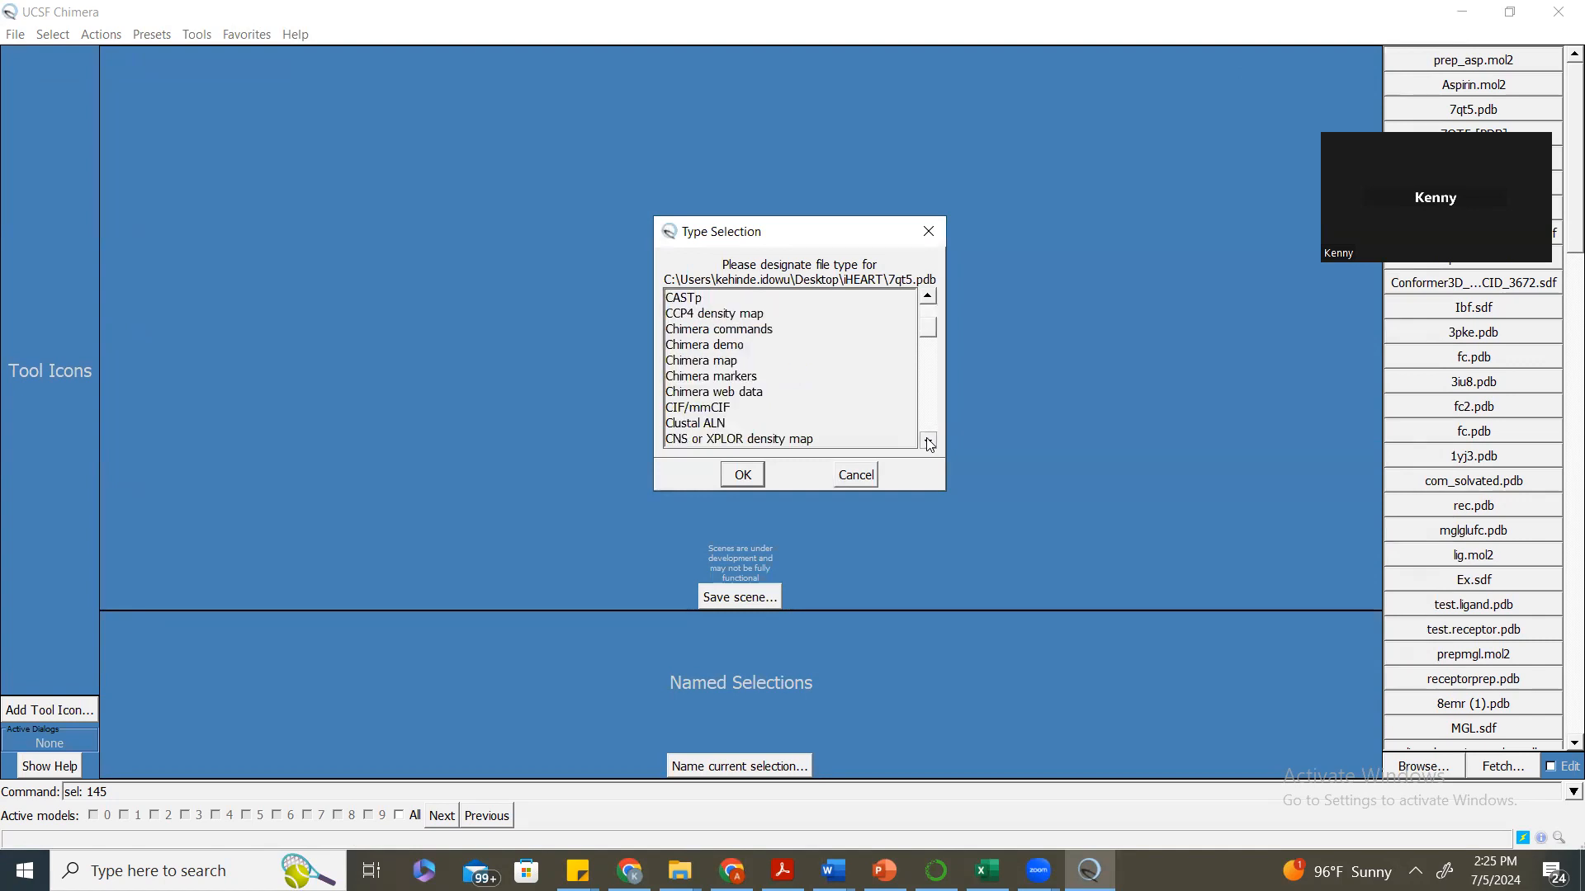
left_click(929, 443)
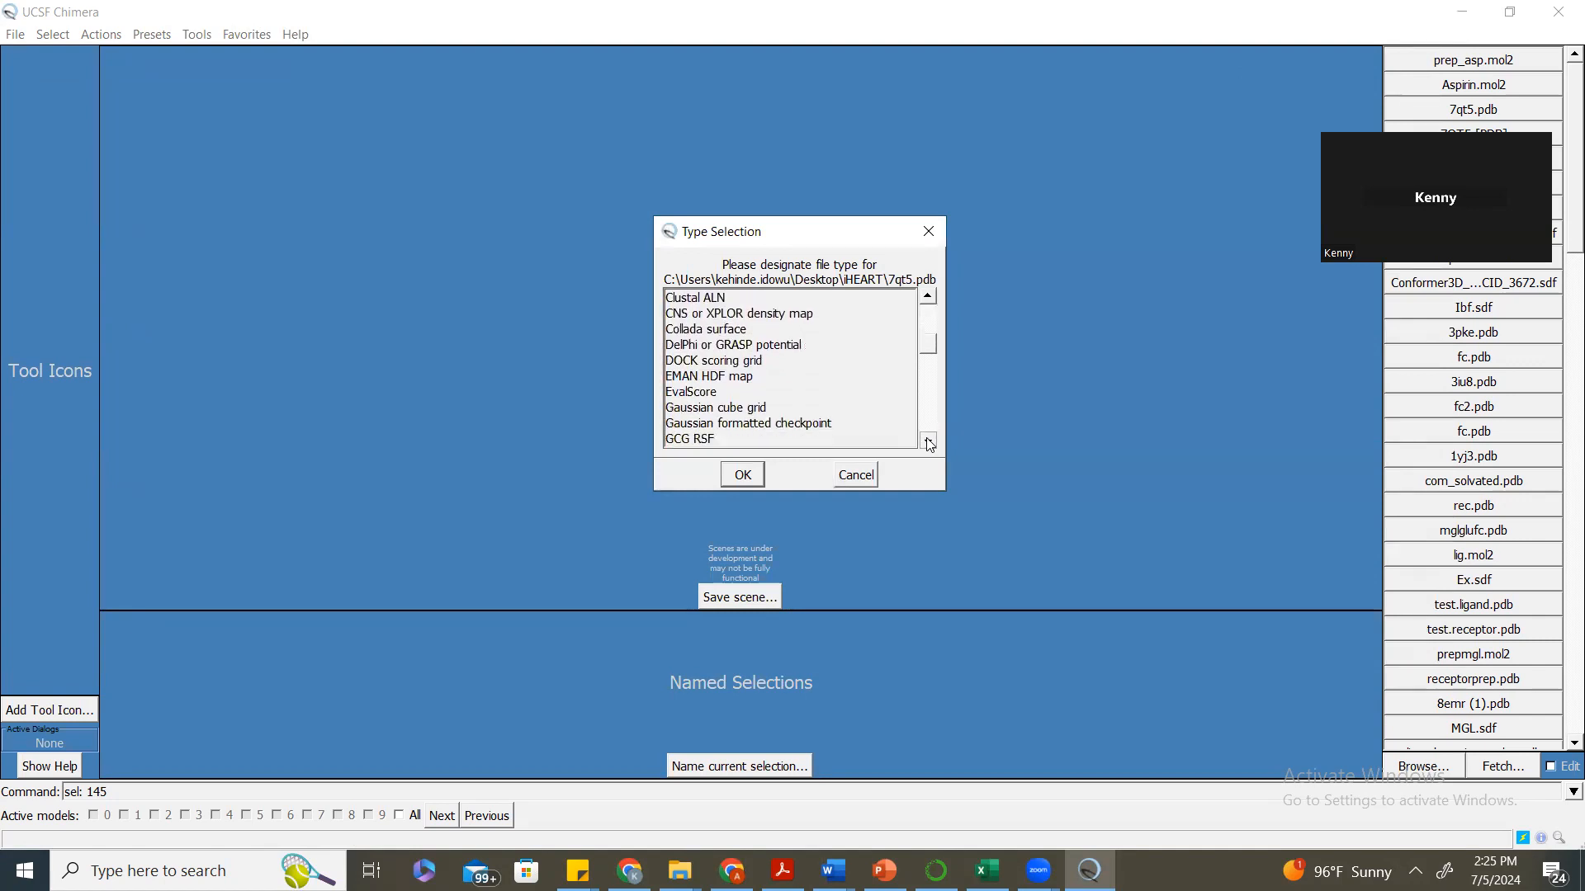
left_click(929, 443)
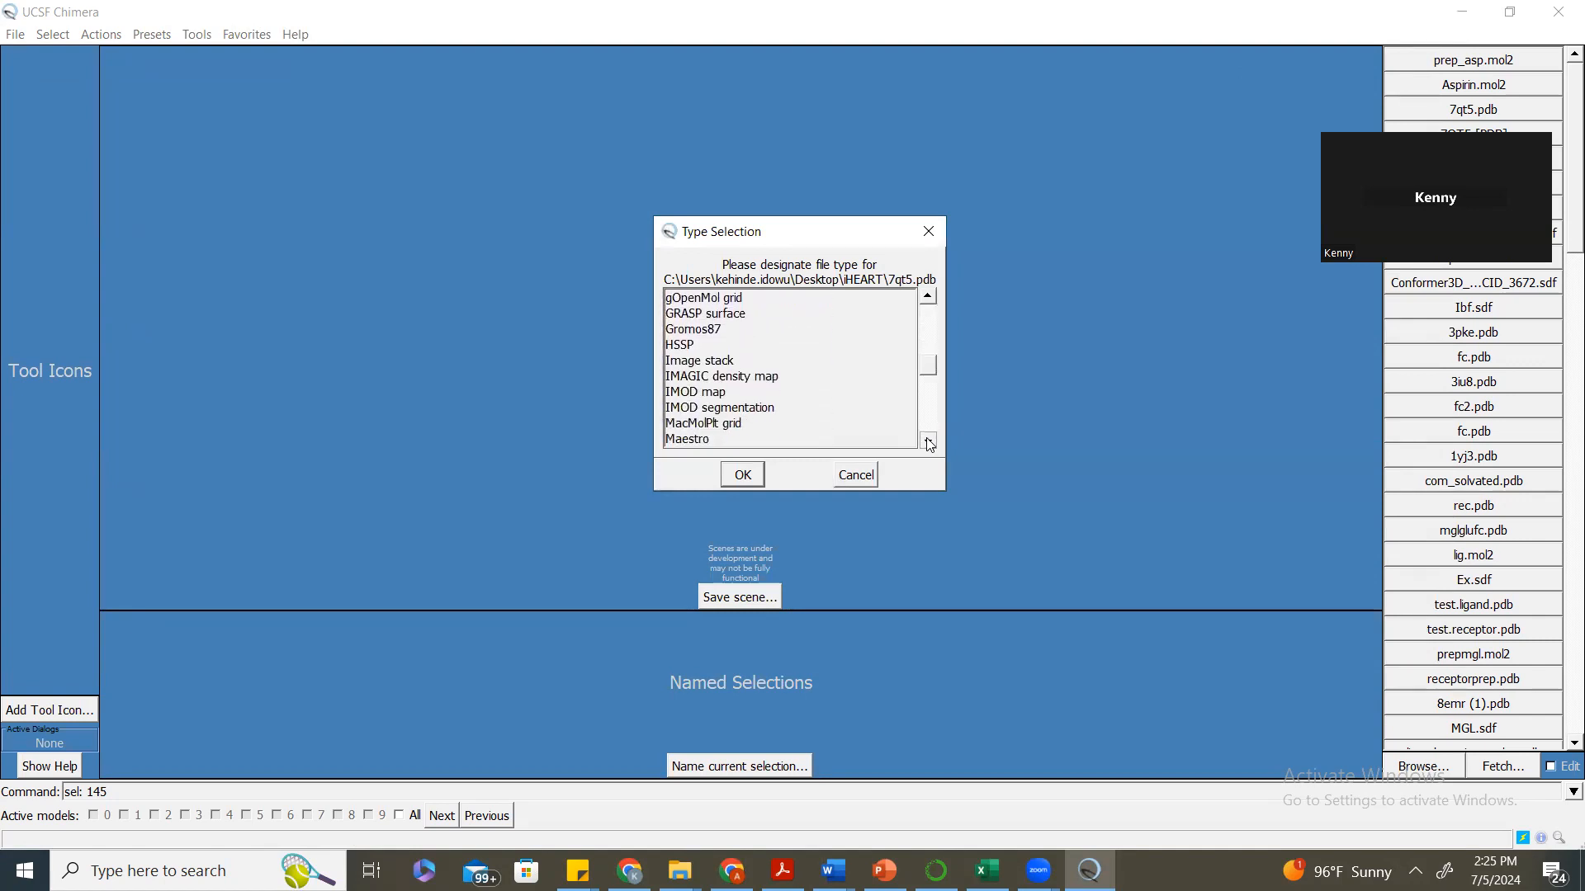
left_click(930, 443)
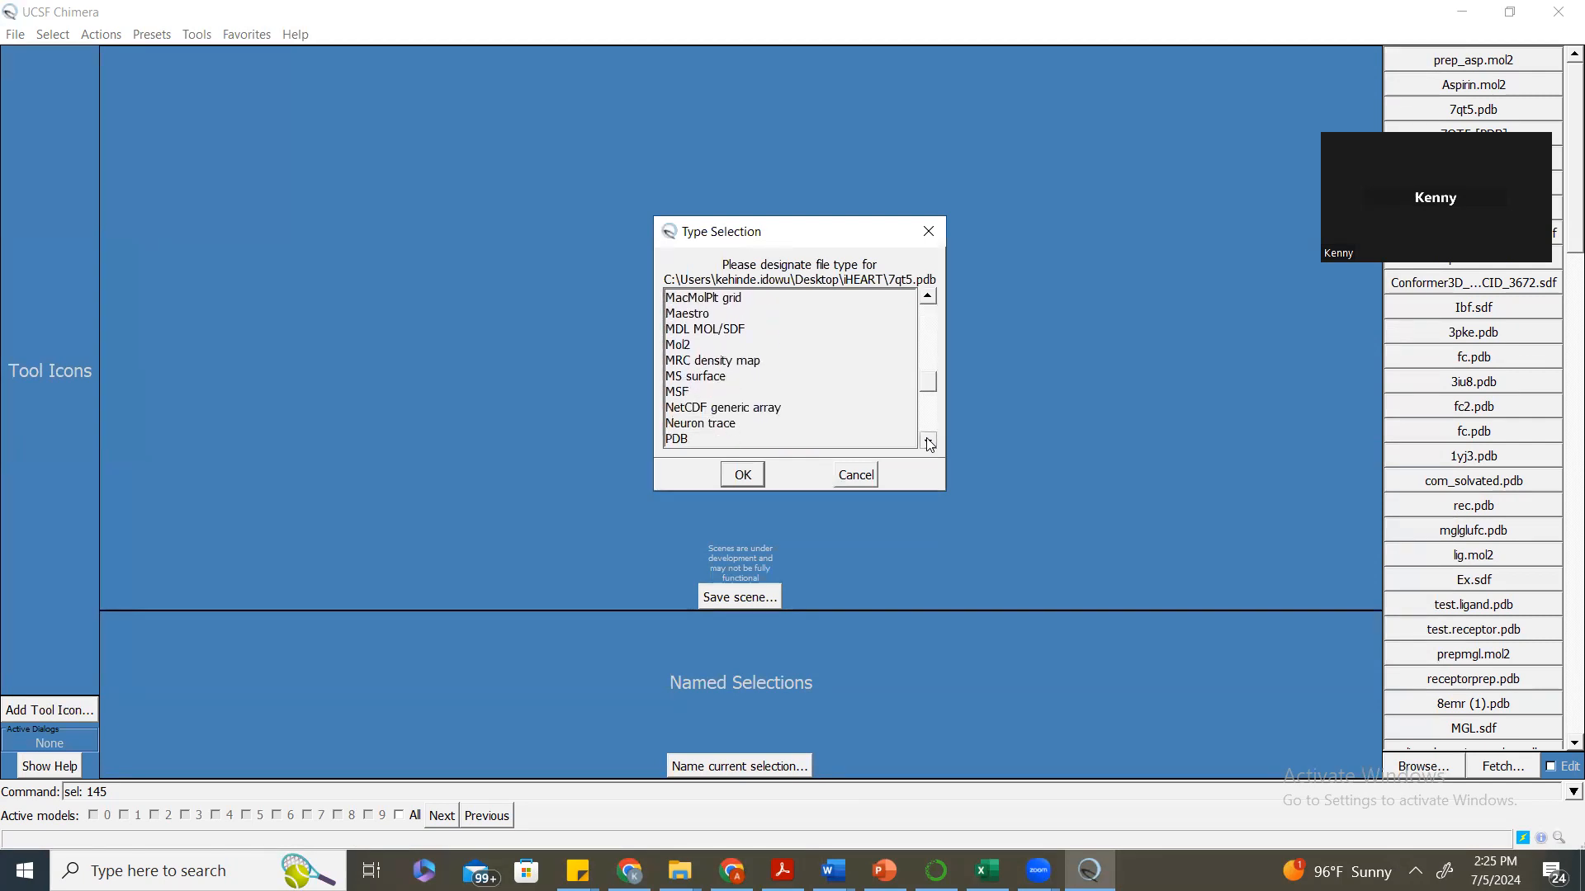
left_click(690, 409)
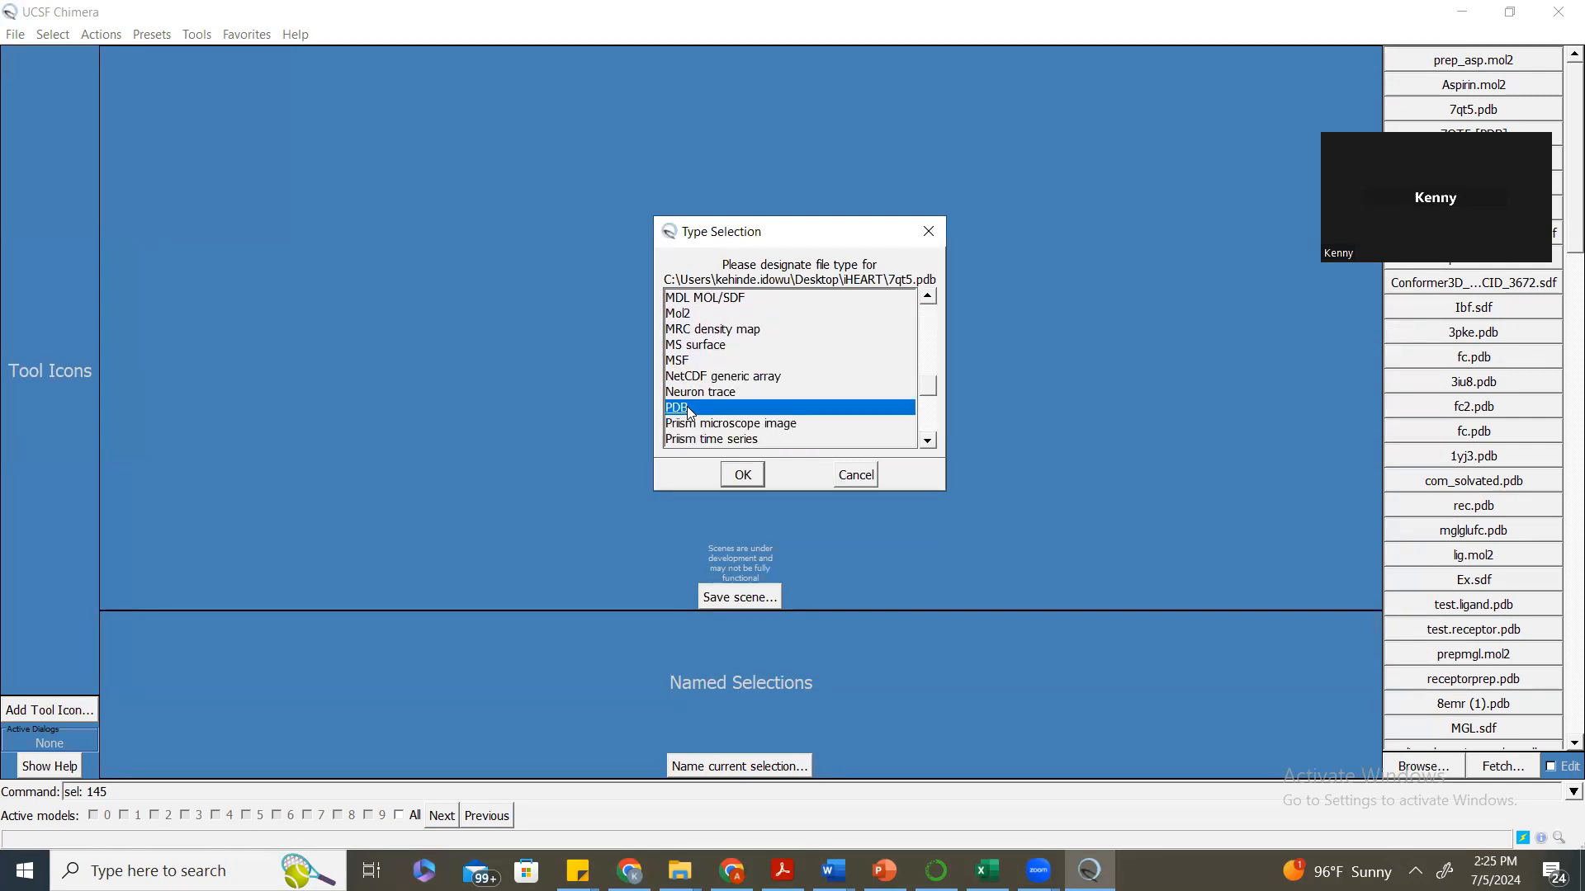
left_click(743, 475)
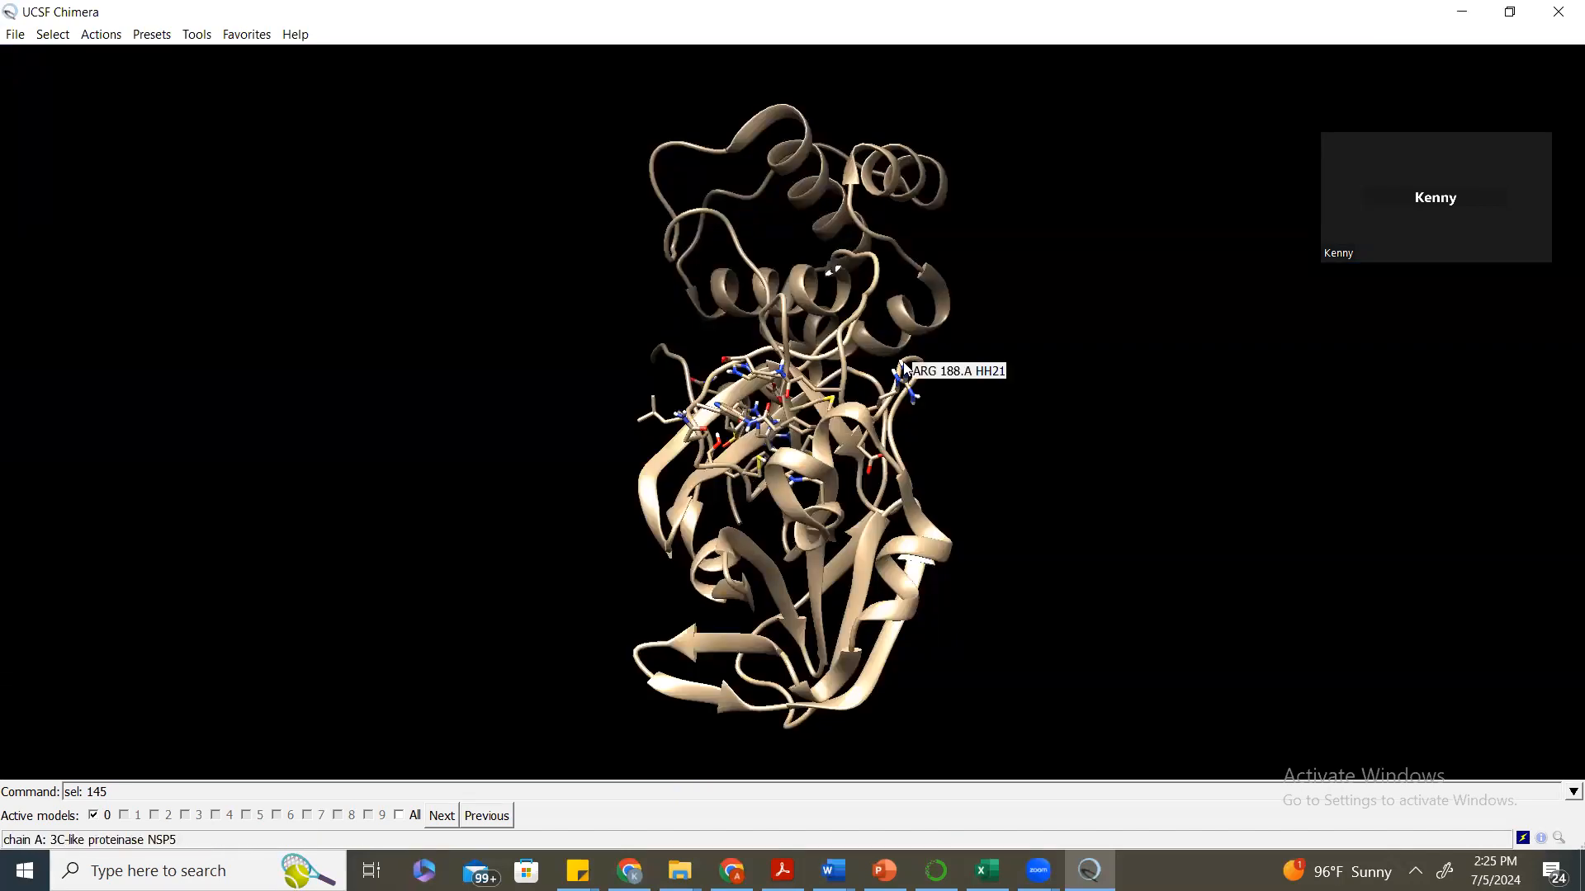
Select the nonstandard DMS residues in the 7qt5 structure and delete their atoms and bonds.
left_click_drag(904, 367, 1147, 557)
left_click_drag(851, 359, 830, 543)
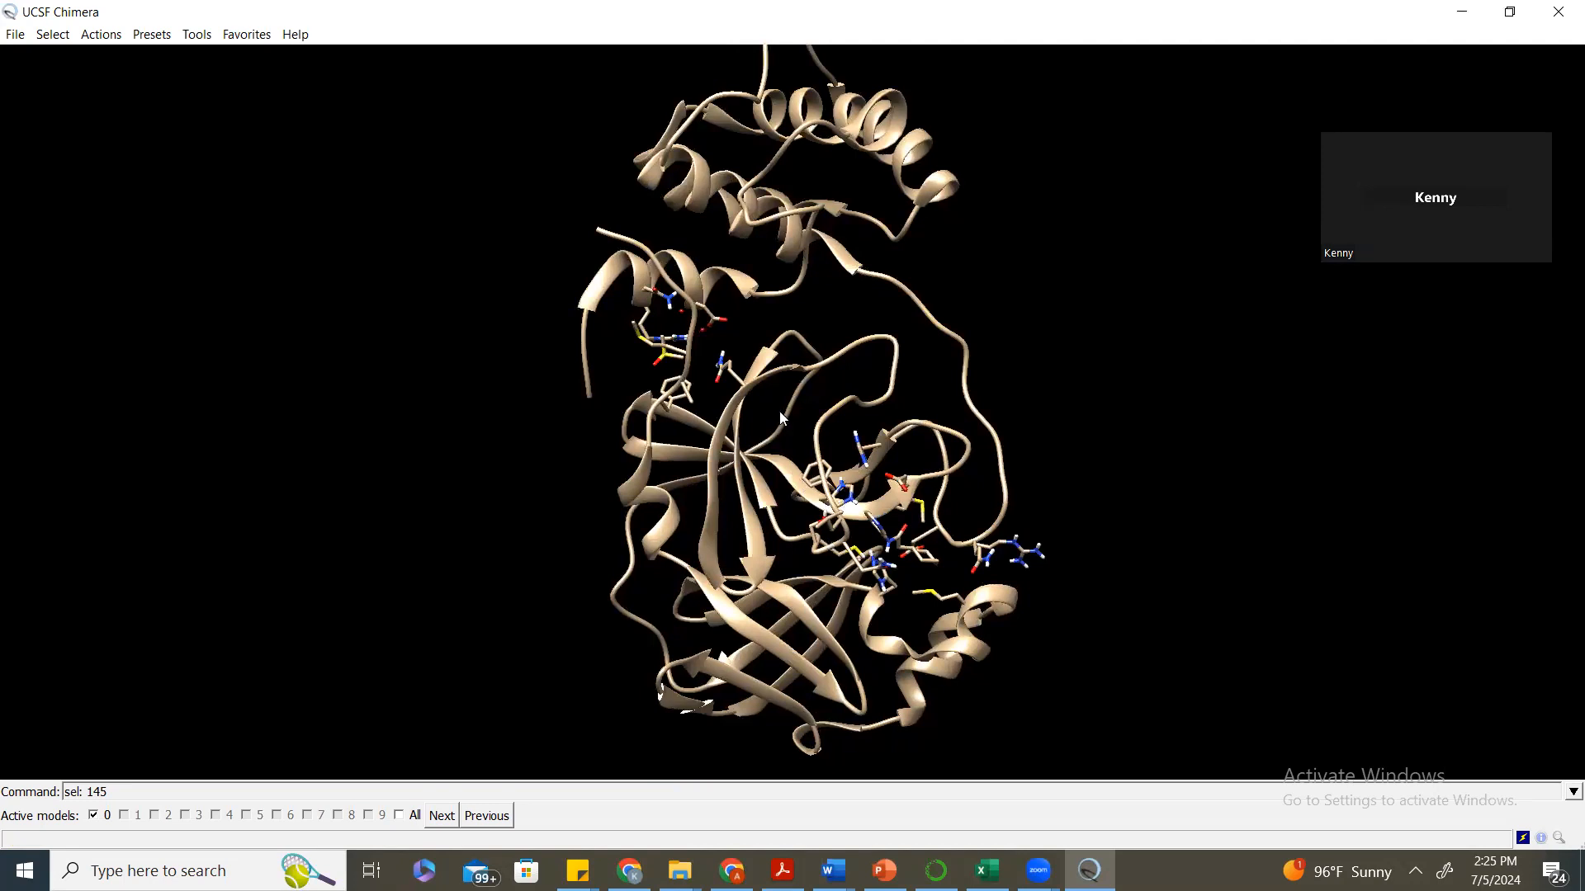
left_click_drag(778, 406, 821, 356)
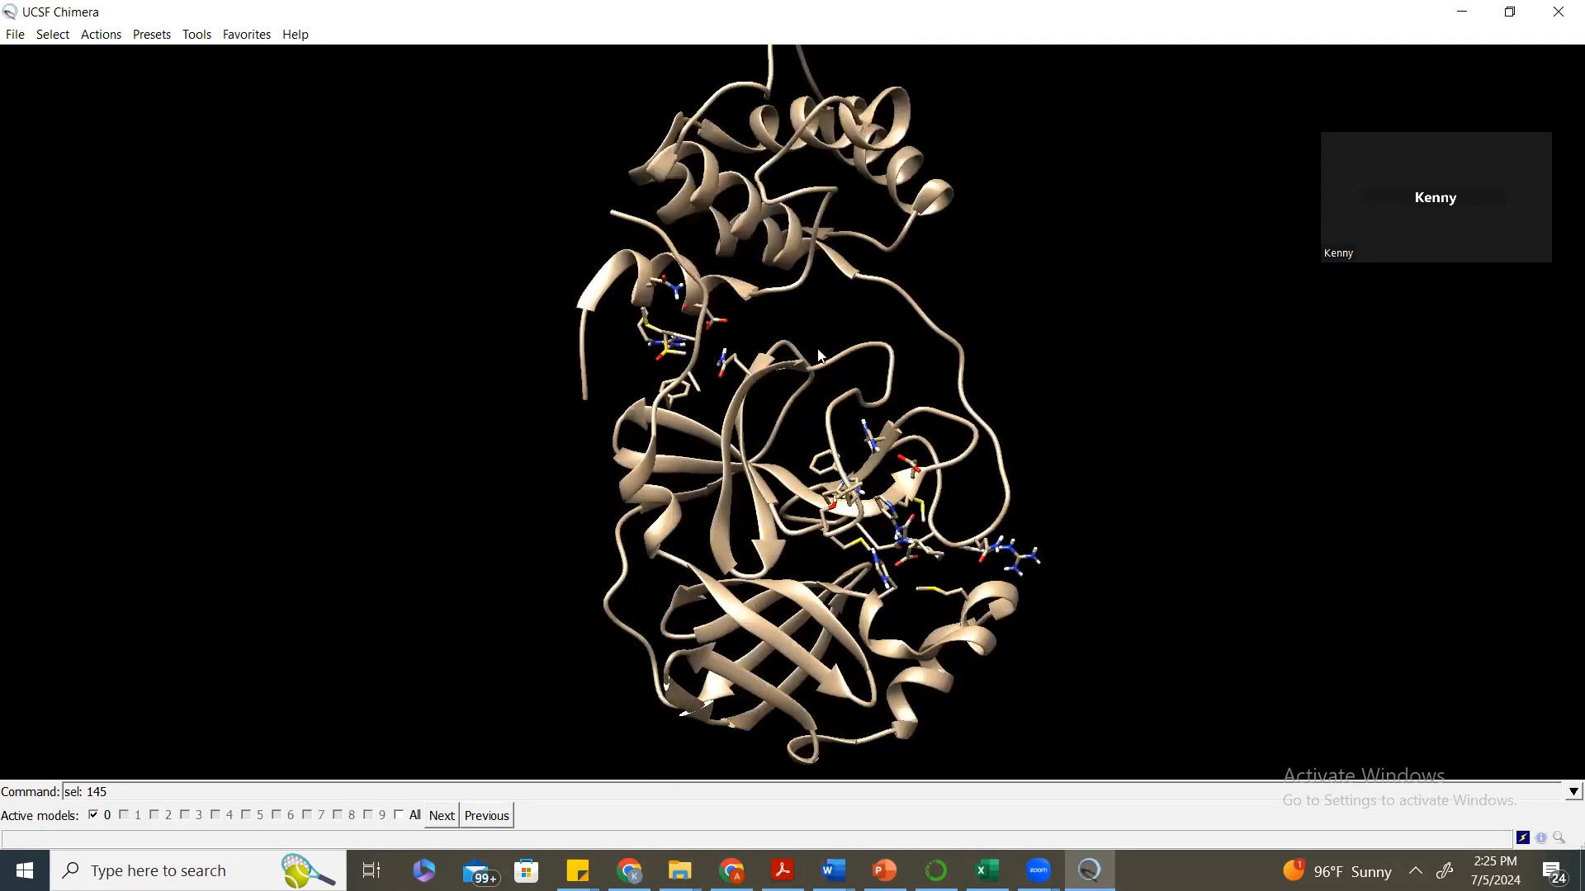
scroll(820, 355, "down", 3)
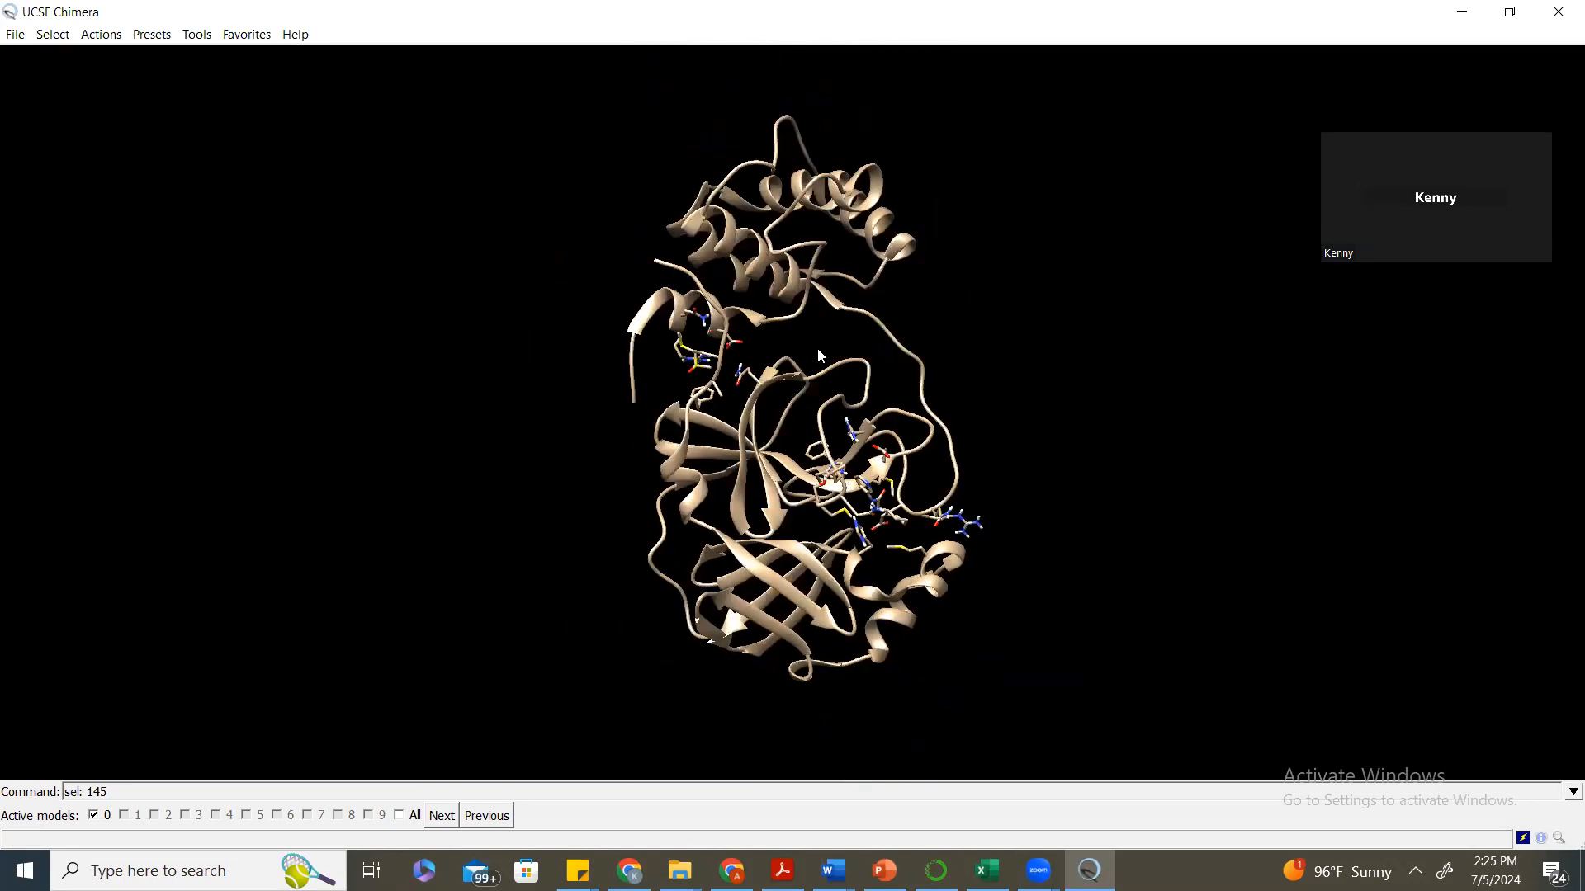
scroll(819, 354, "up", 2)
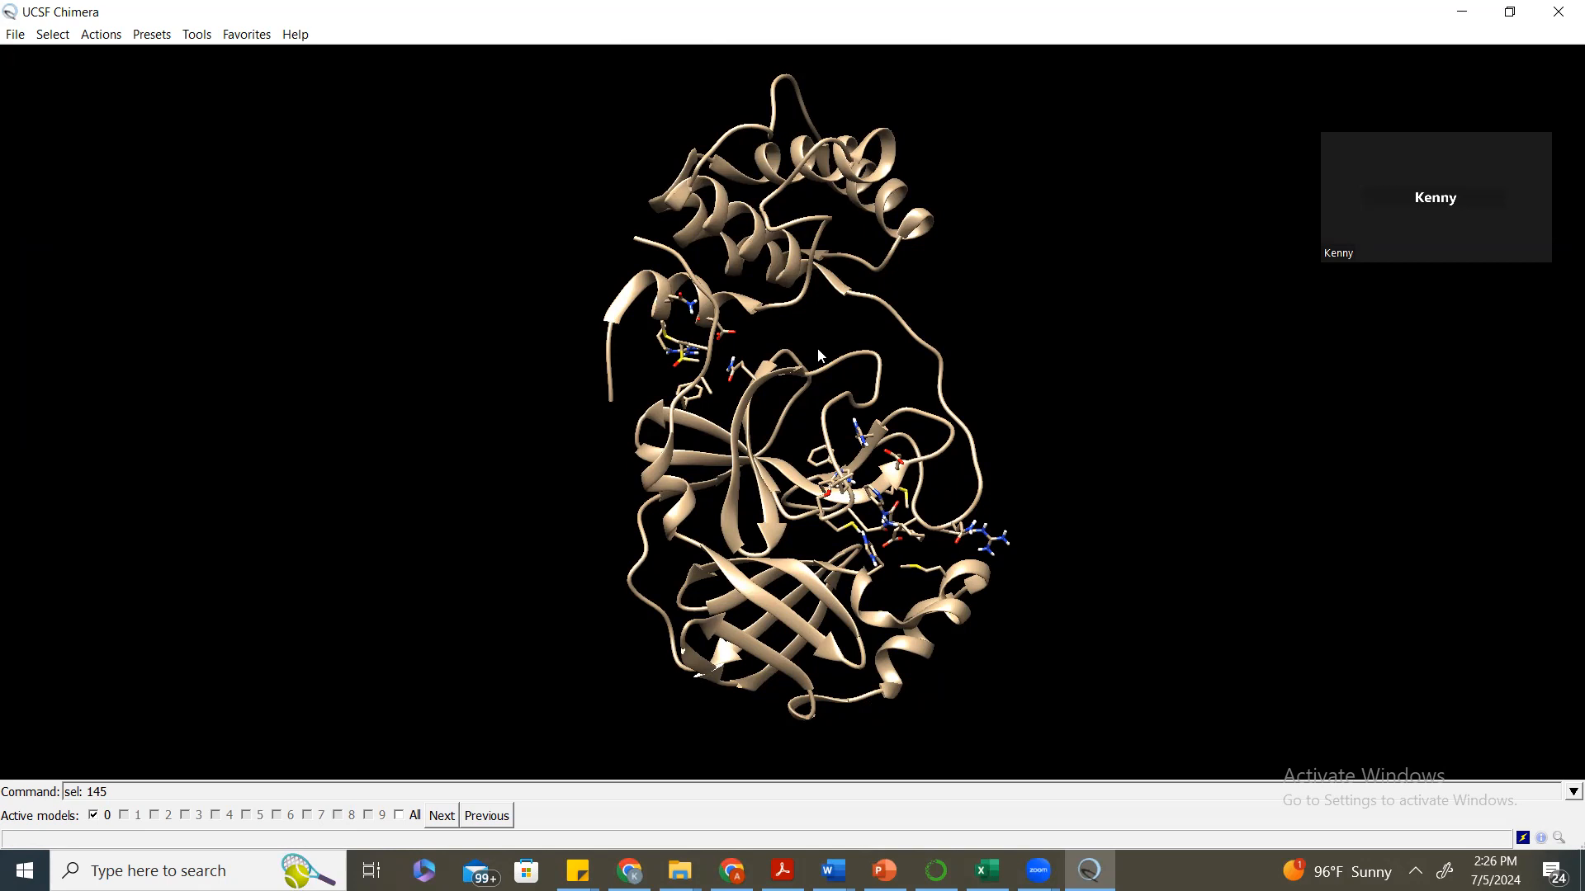
left_click(53, 39)
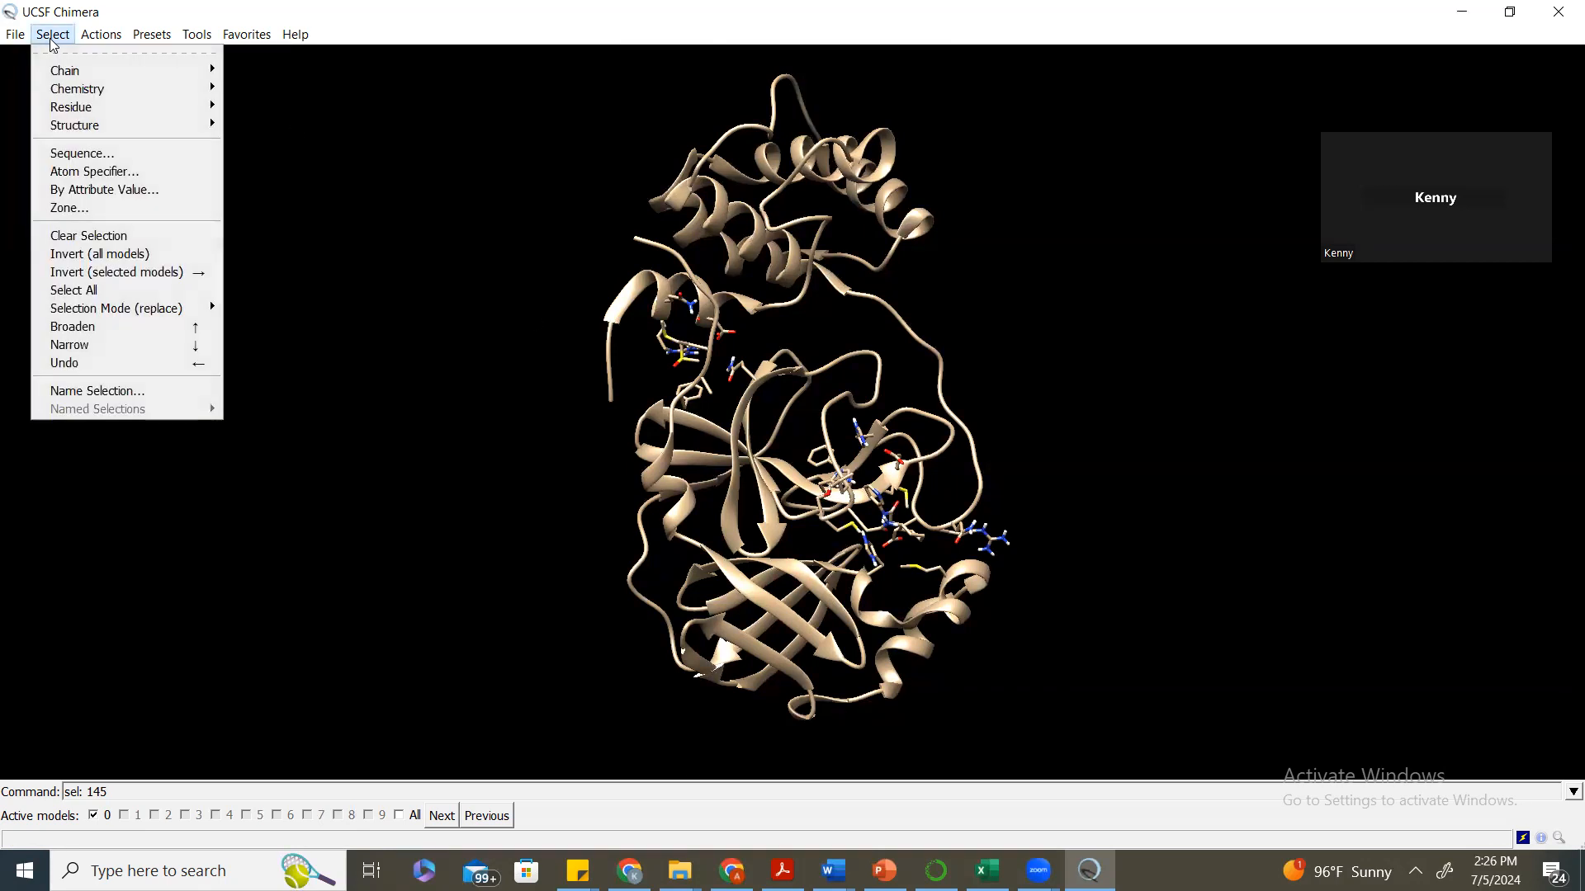
mouse_move(82, 111)
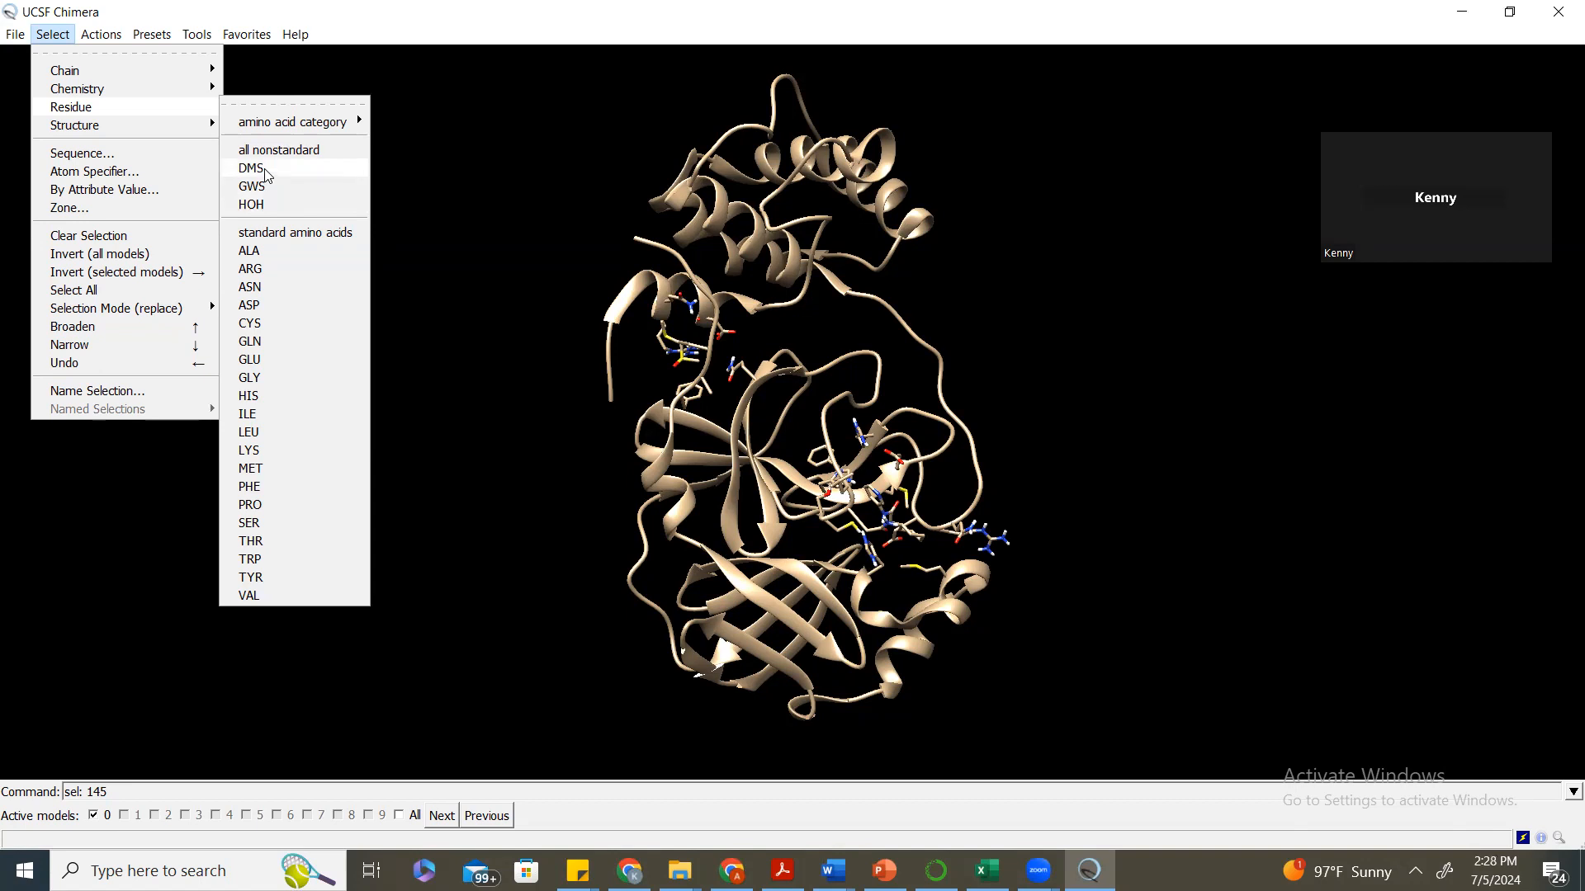
left_click(267, 175)
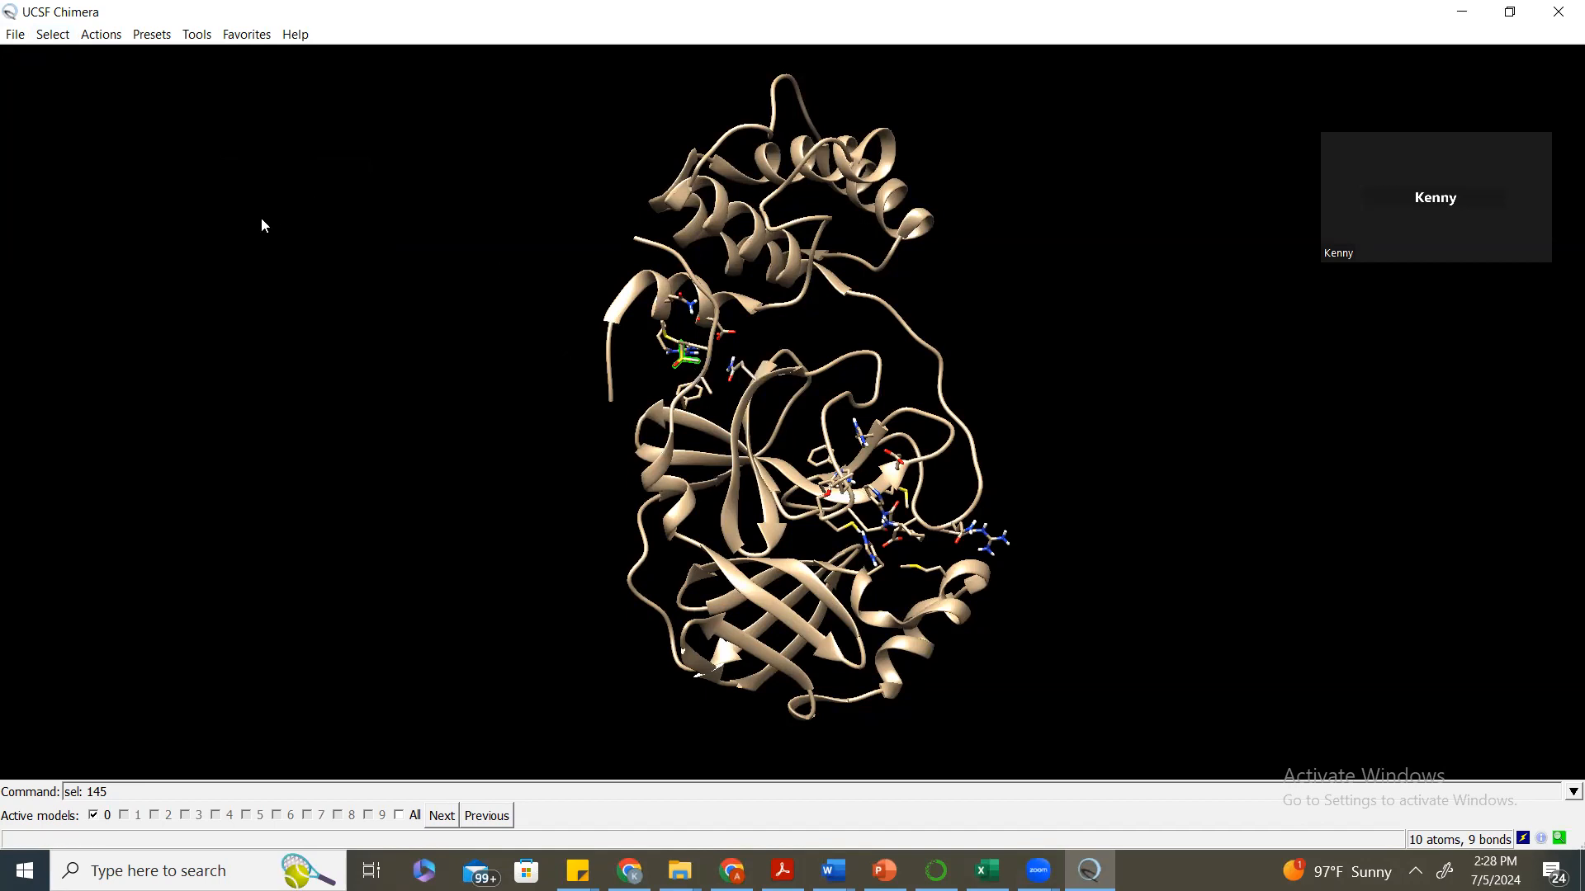
left_click(101, 36)
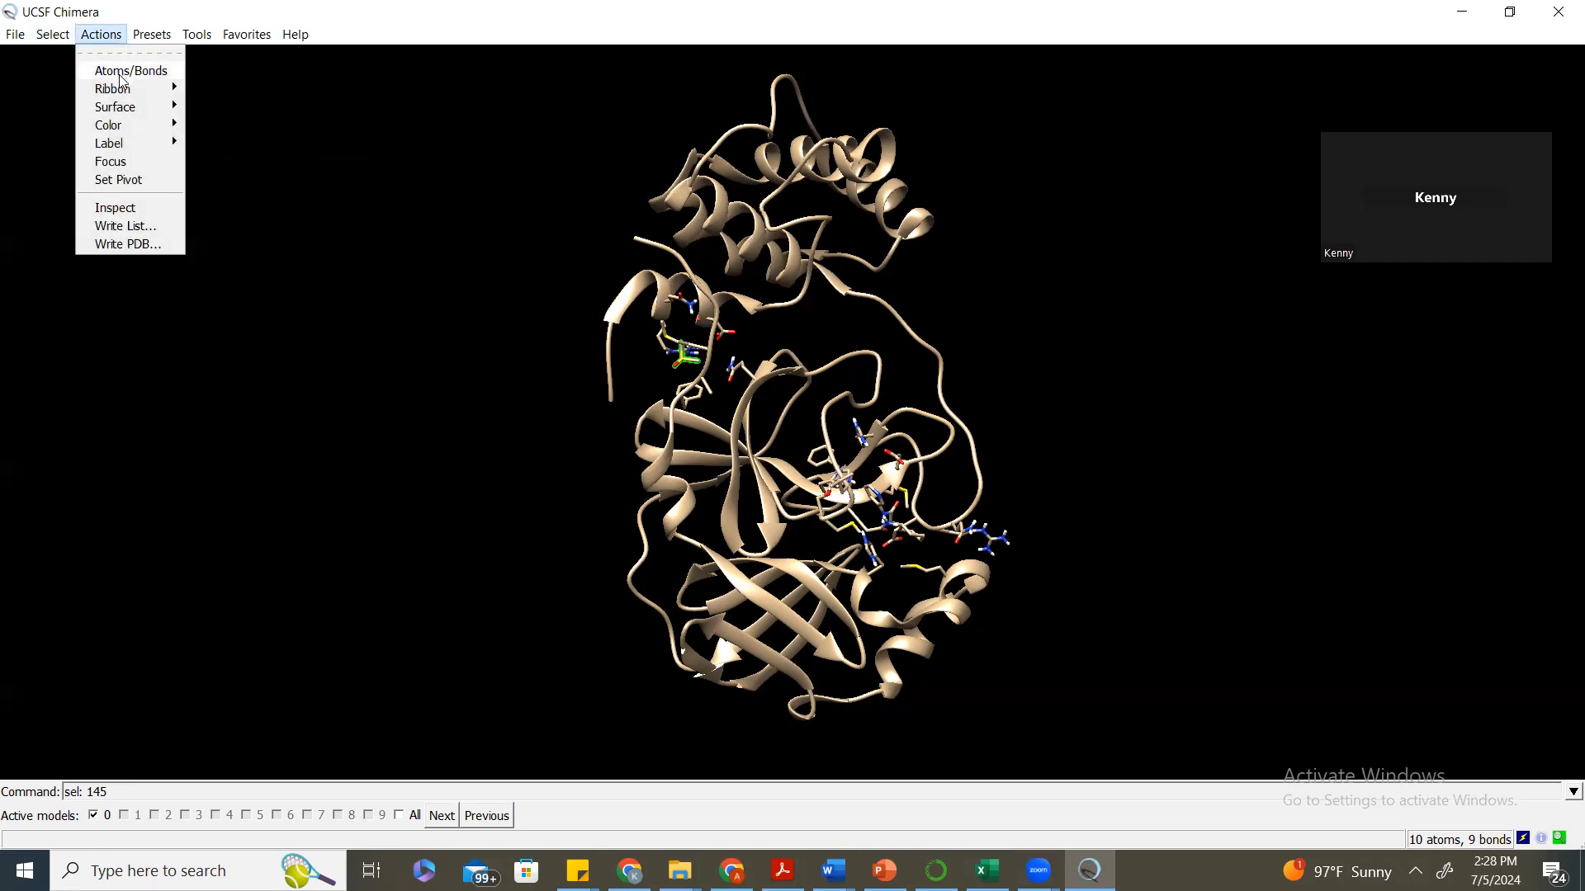
mouse_move(132, 73)
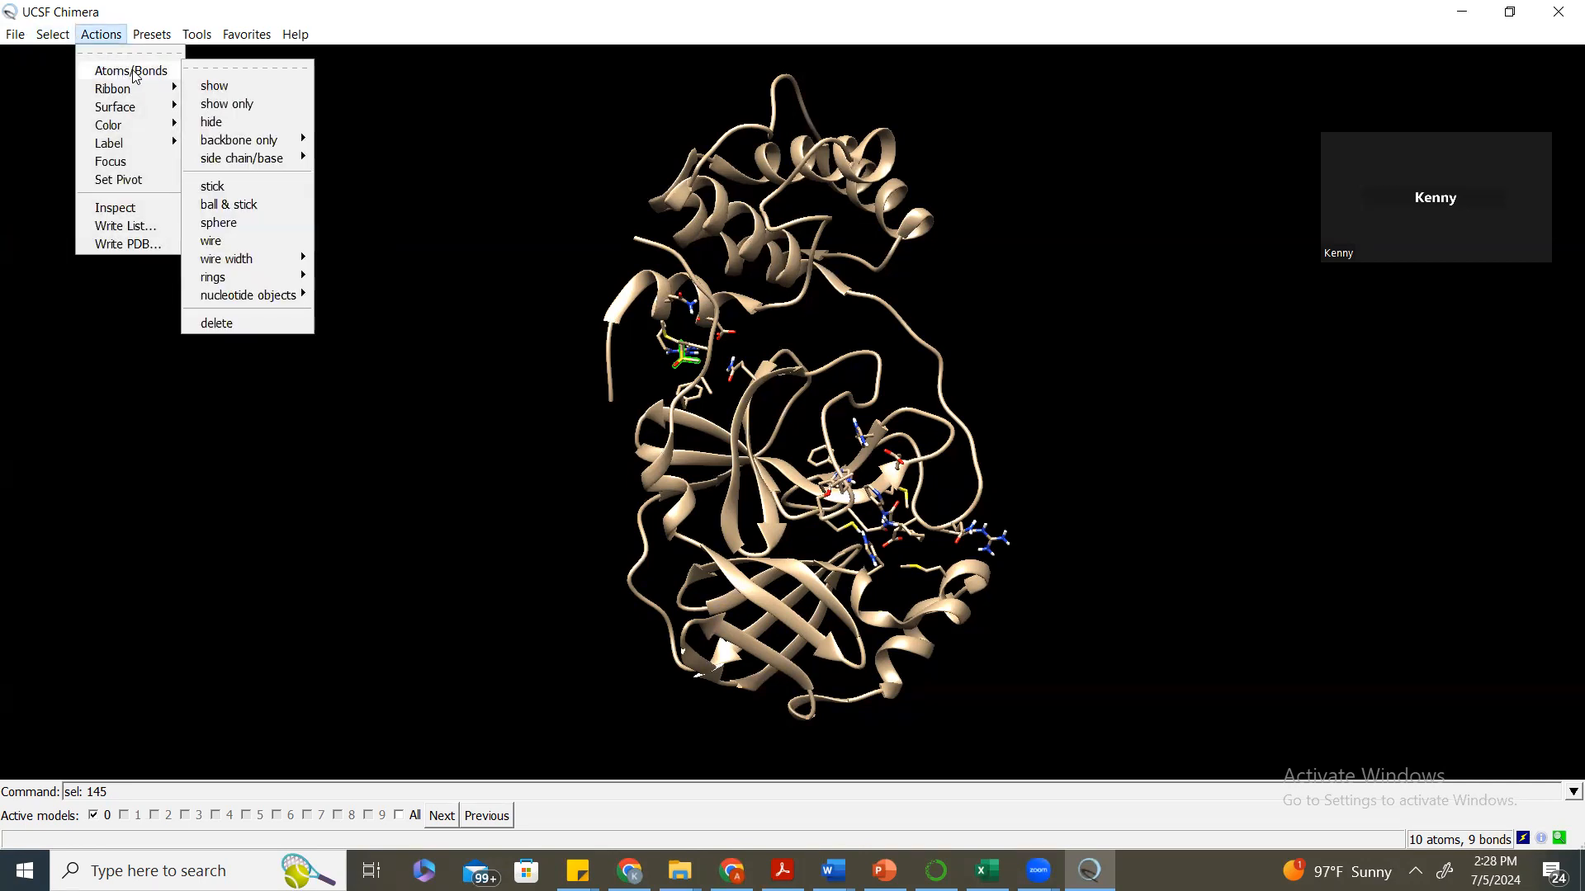
left_click(218, 324)
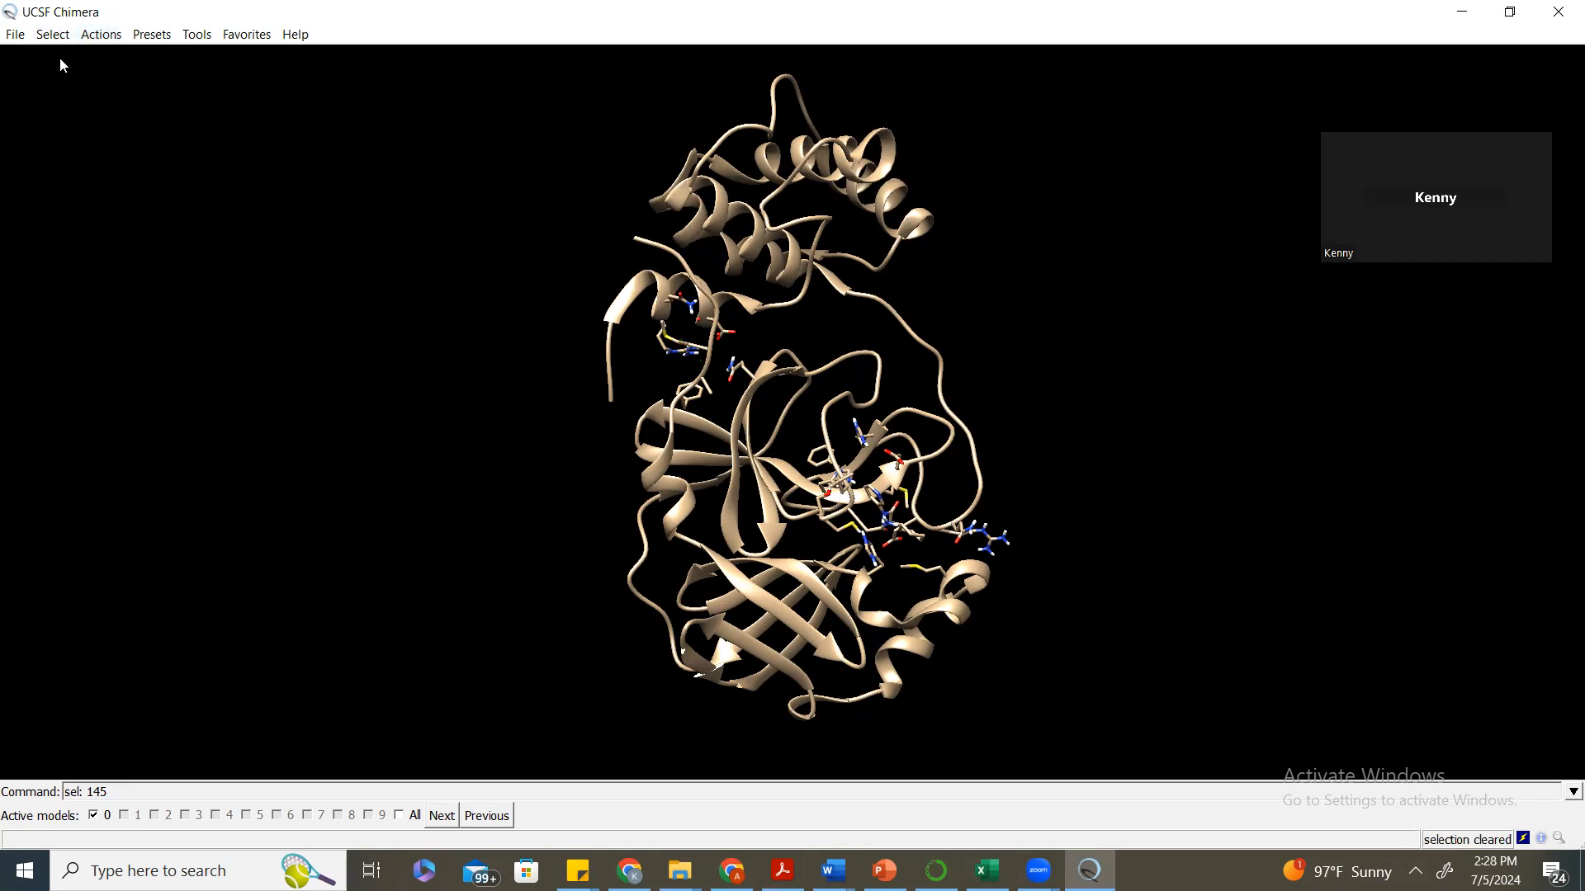
Select the GWS ligand residue in the protein and delete its atoms and bonds.
left_click(52, 35)
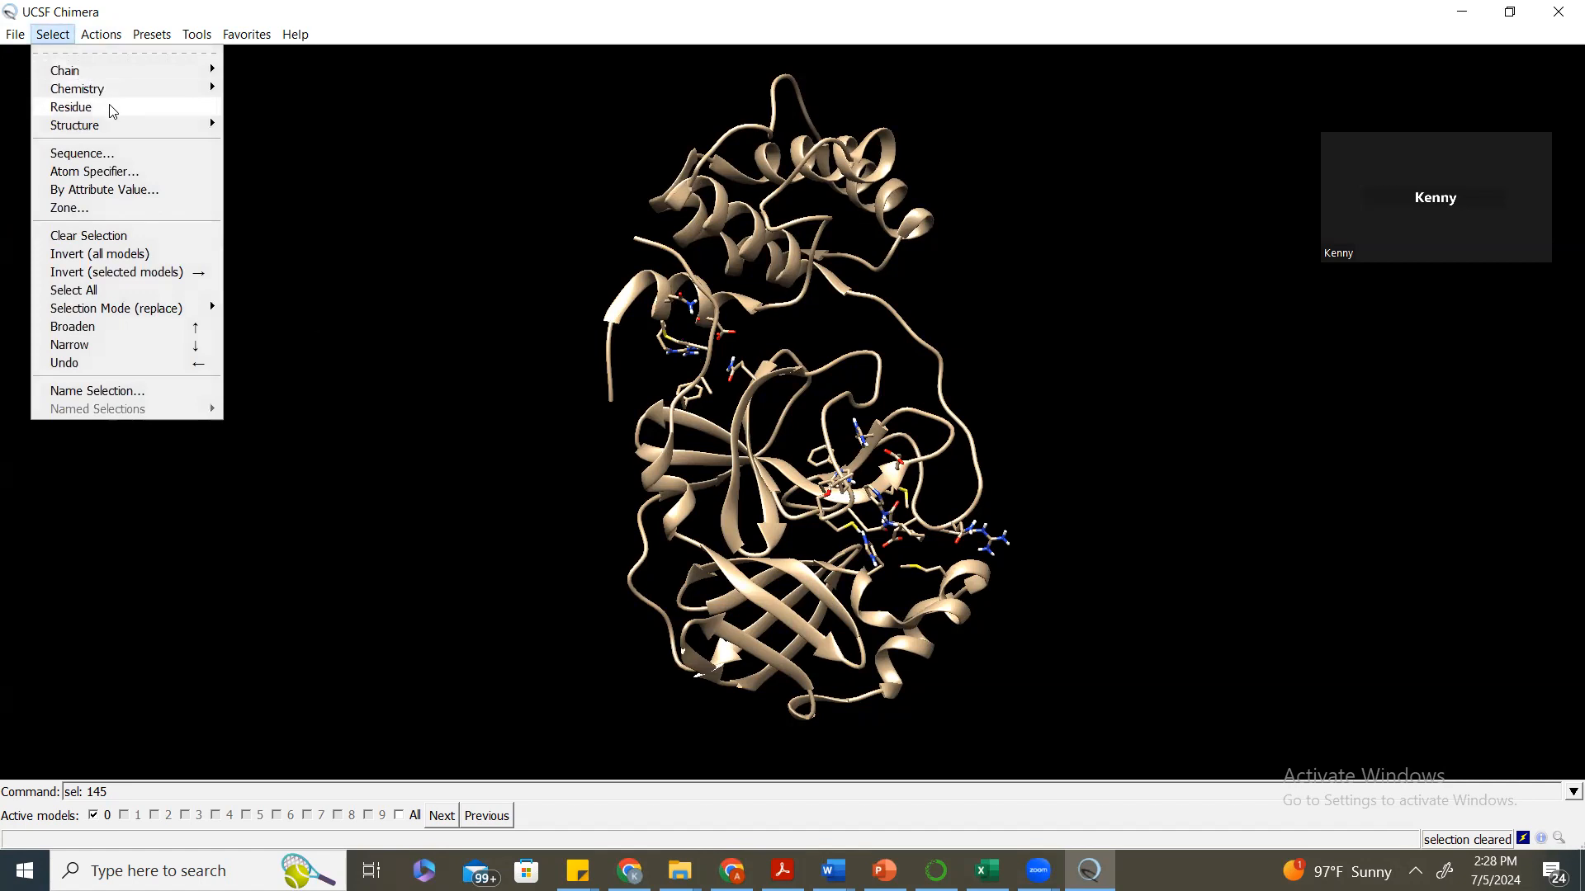
mouse_move(113, 109)
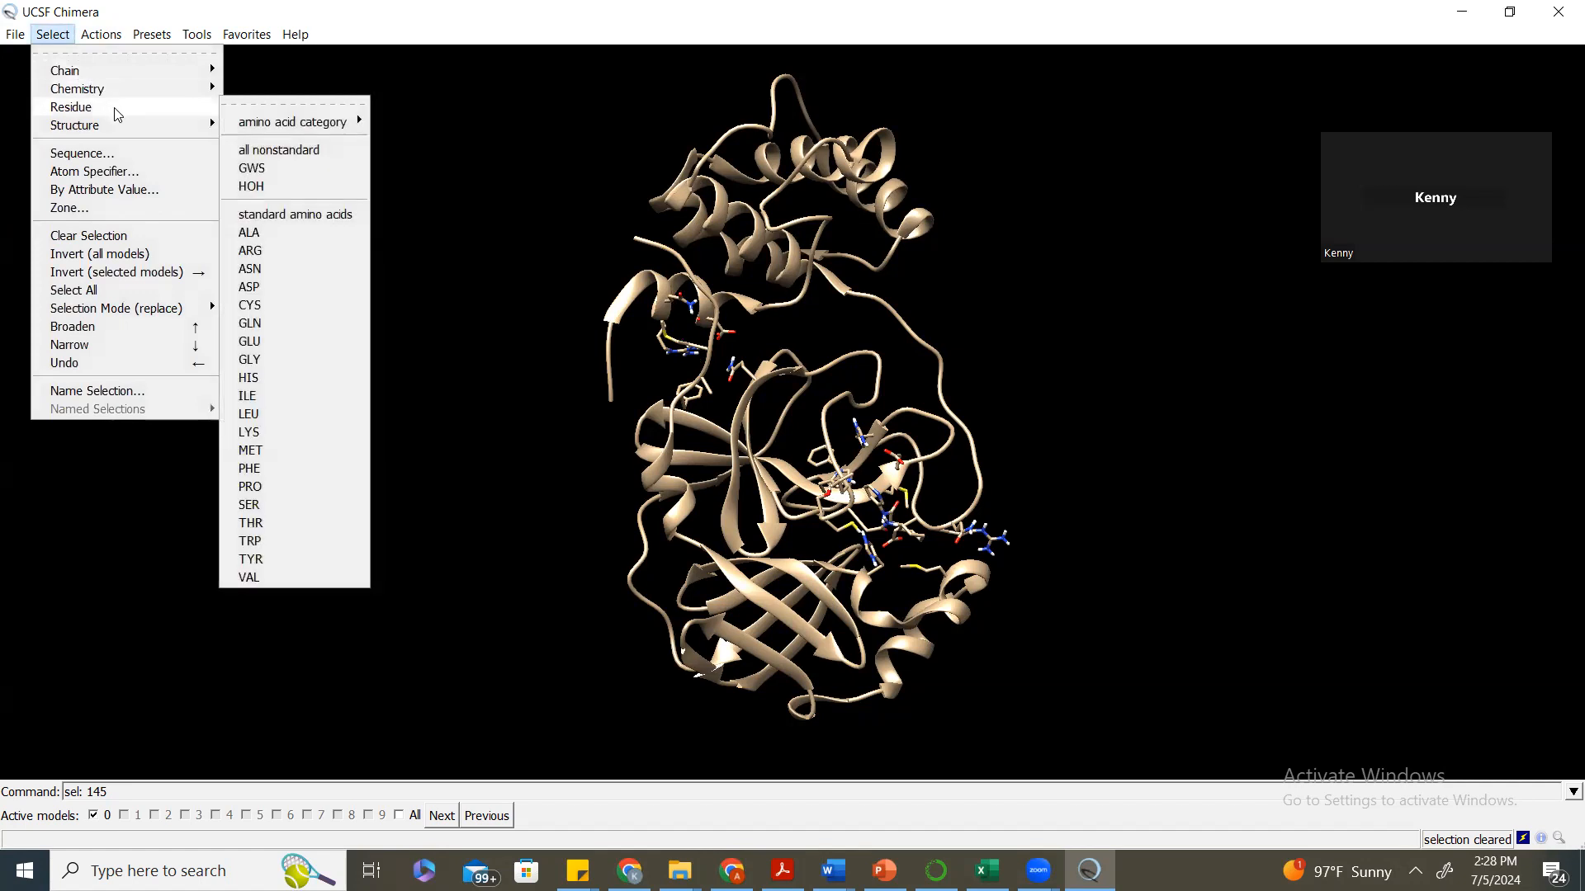
left_click(261, 175)
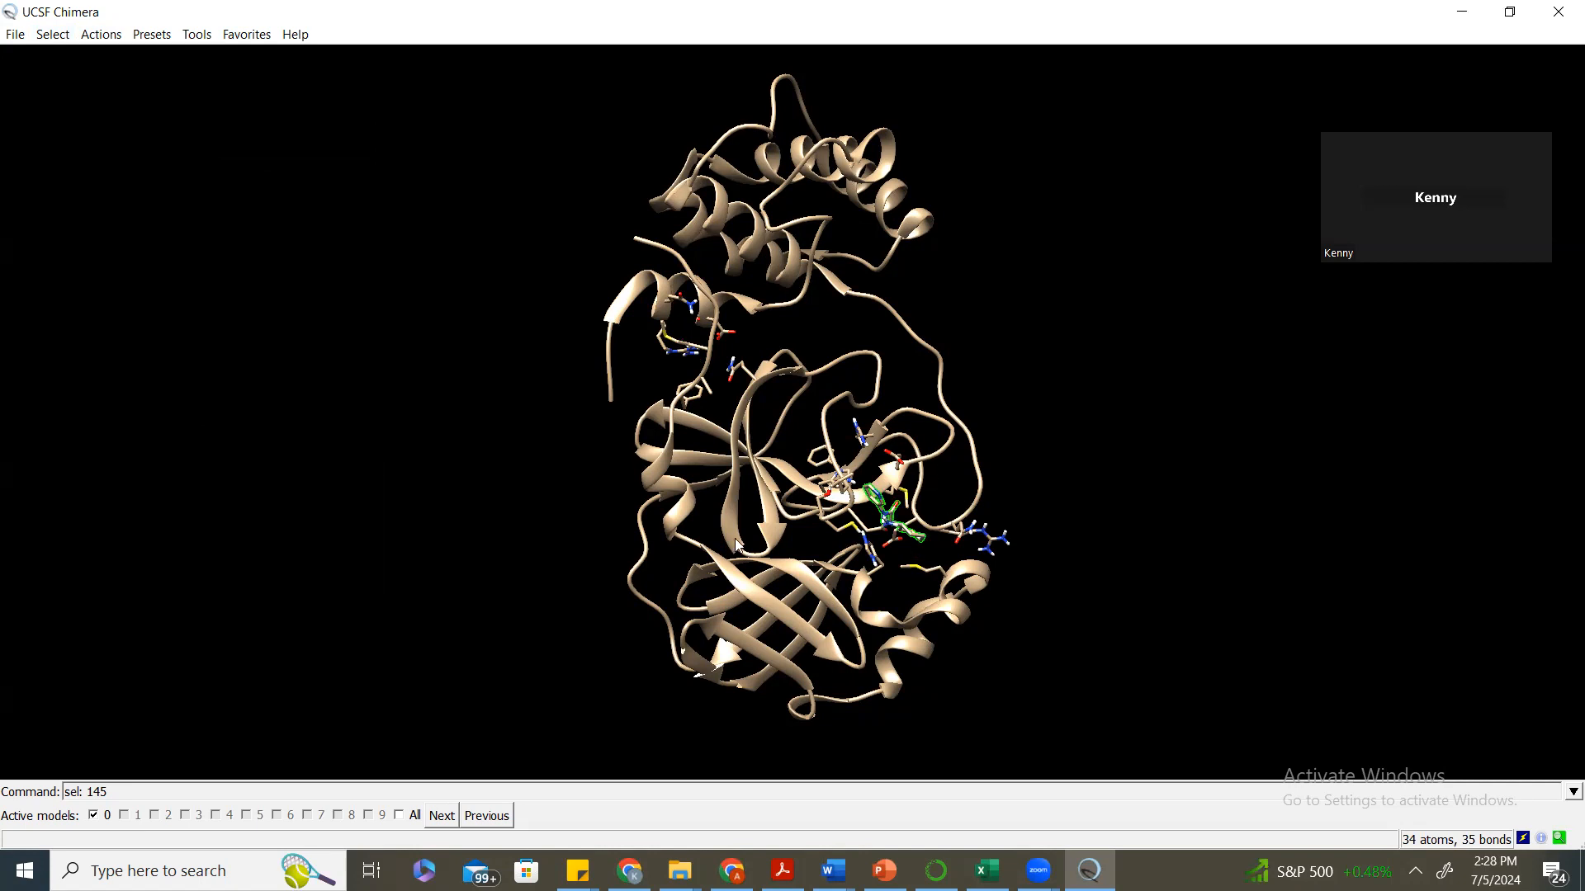
left_click(101, 34)
mouse_move(128, 73)
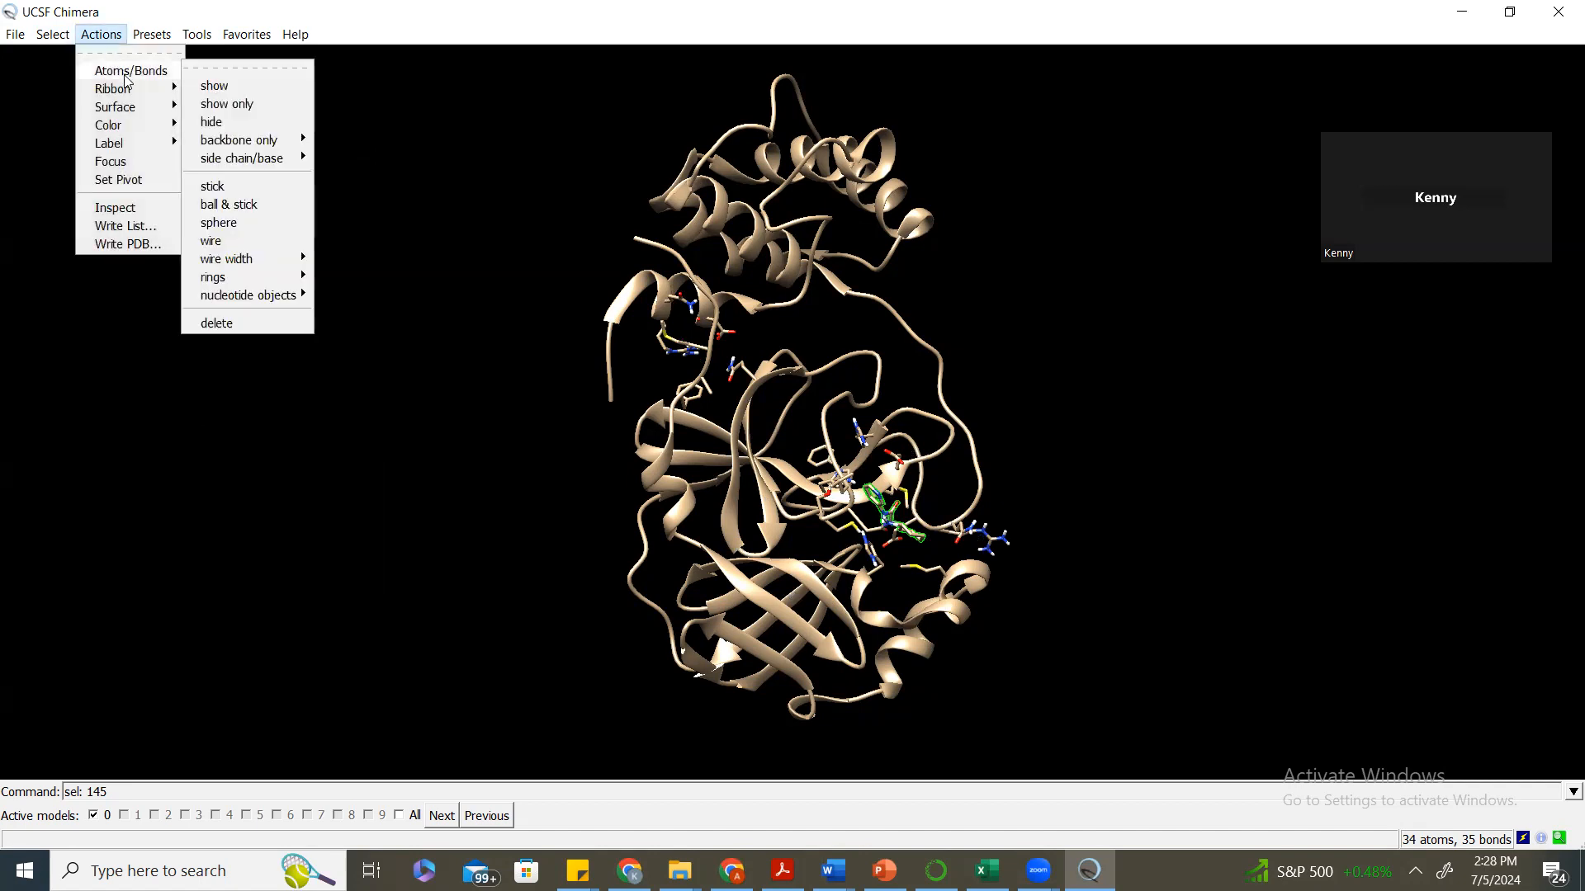
left_click(237, 324)
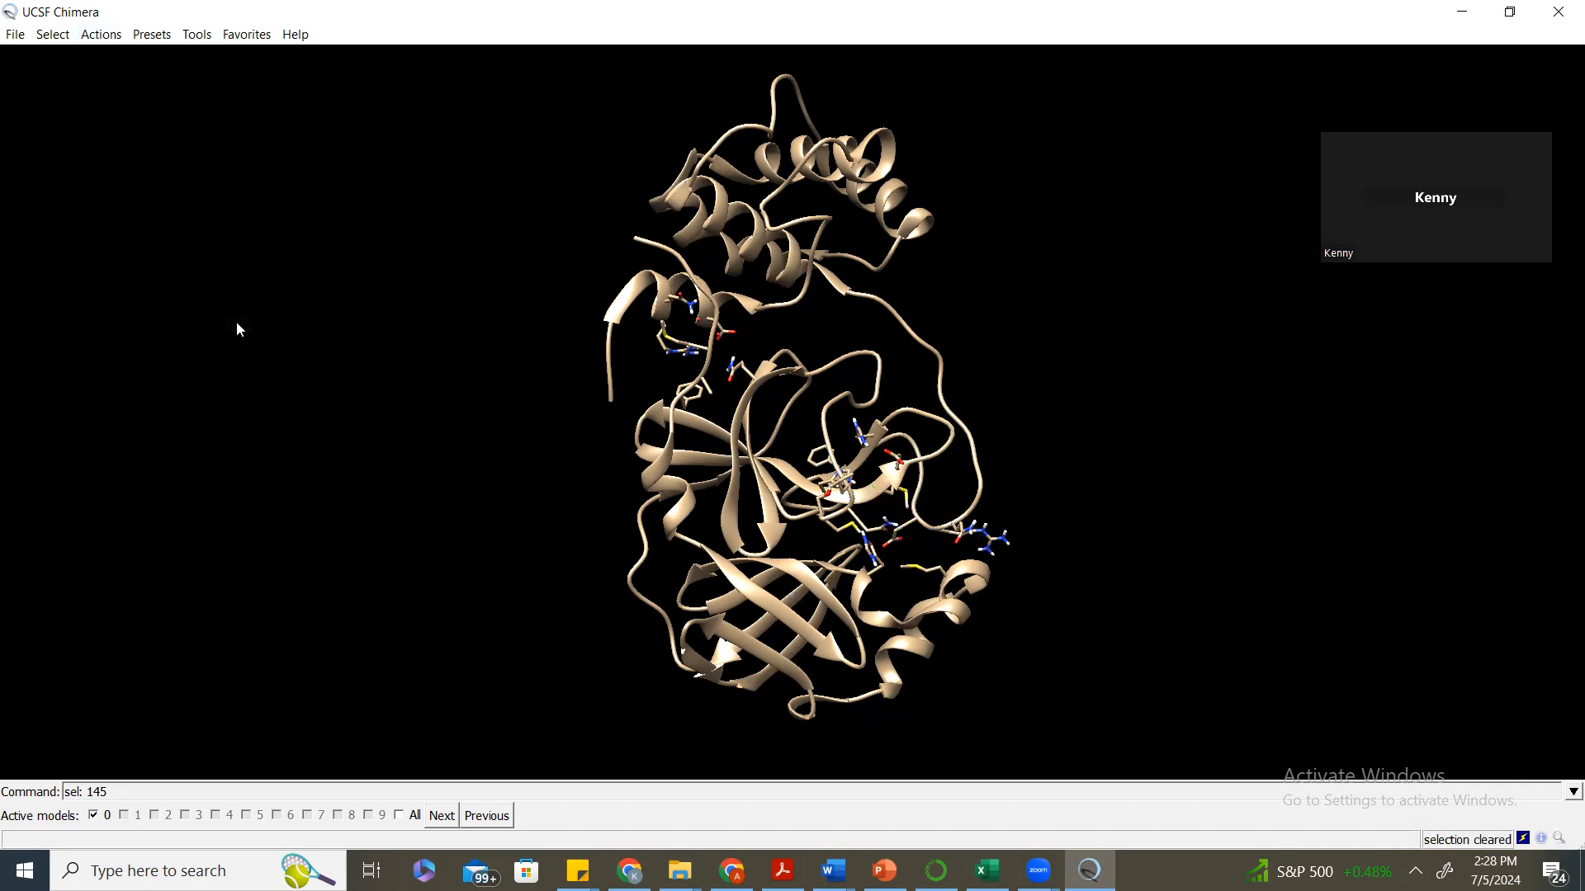
Select the HOH water residues in the protein and delete their atoms and bonds.
left_click(58, 38)
mouse_move(210, 109)
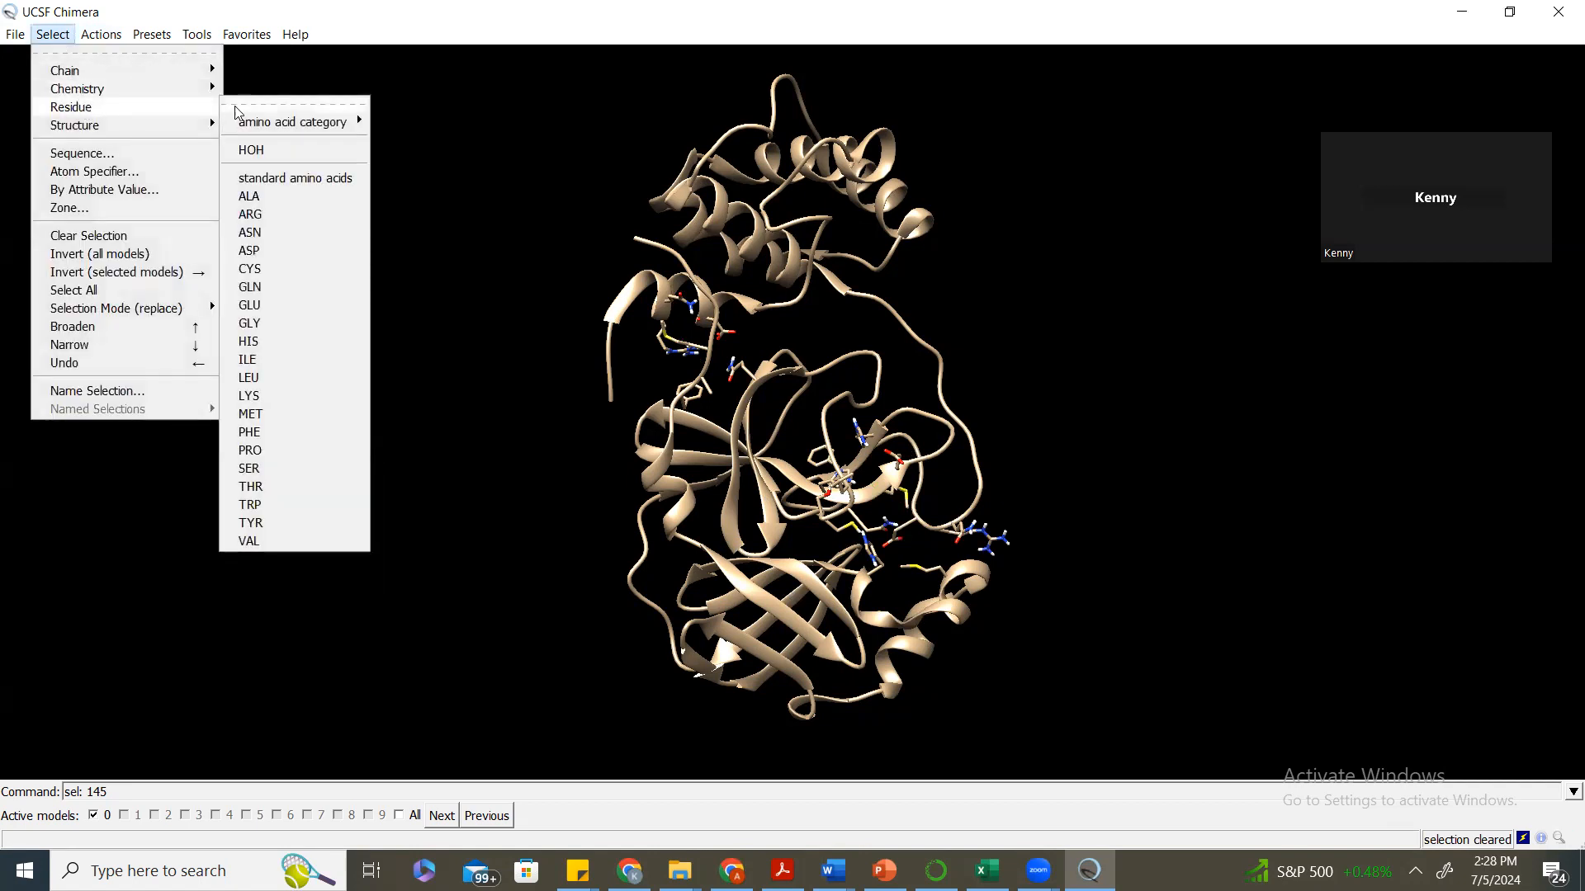
left_click(252, 150)
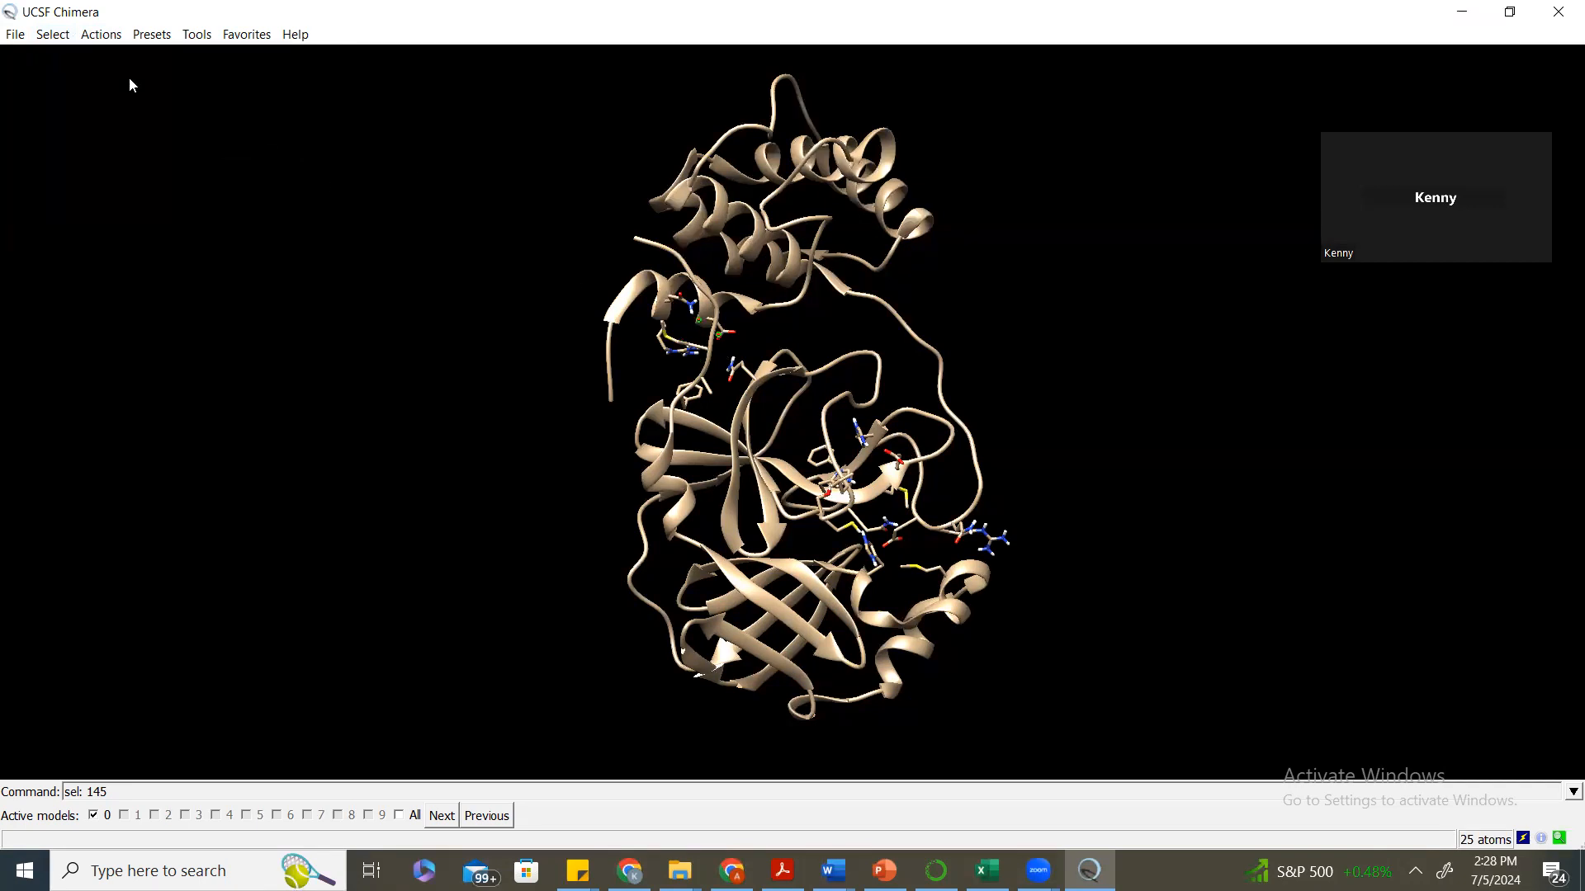
left_click(101, 34)
mouse_move(124, 74)
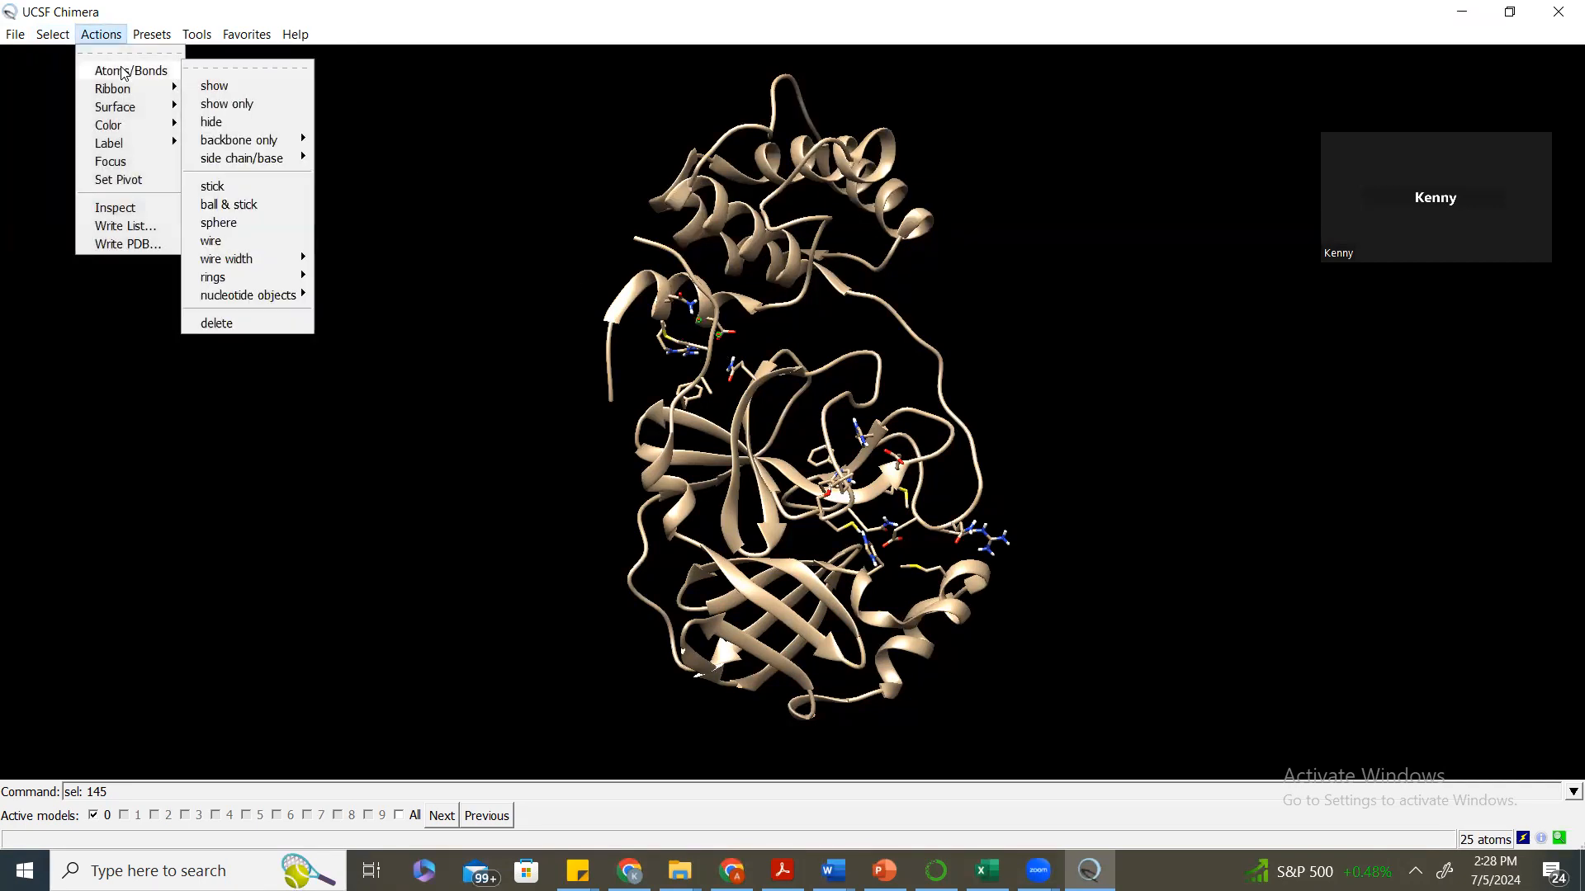
left_click(255, 325)
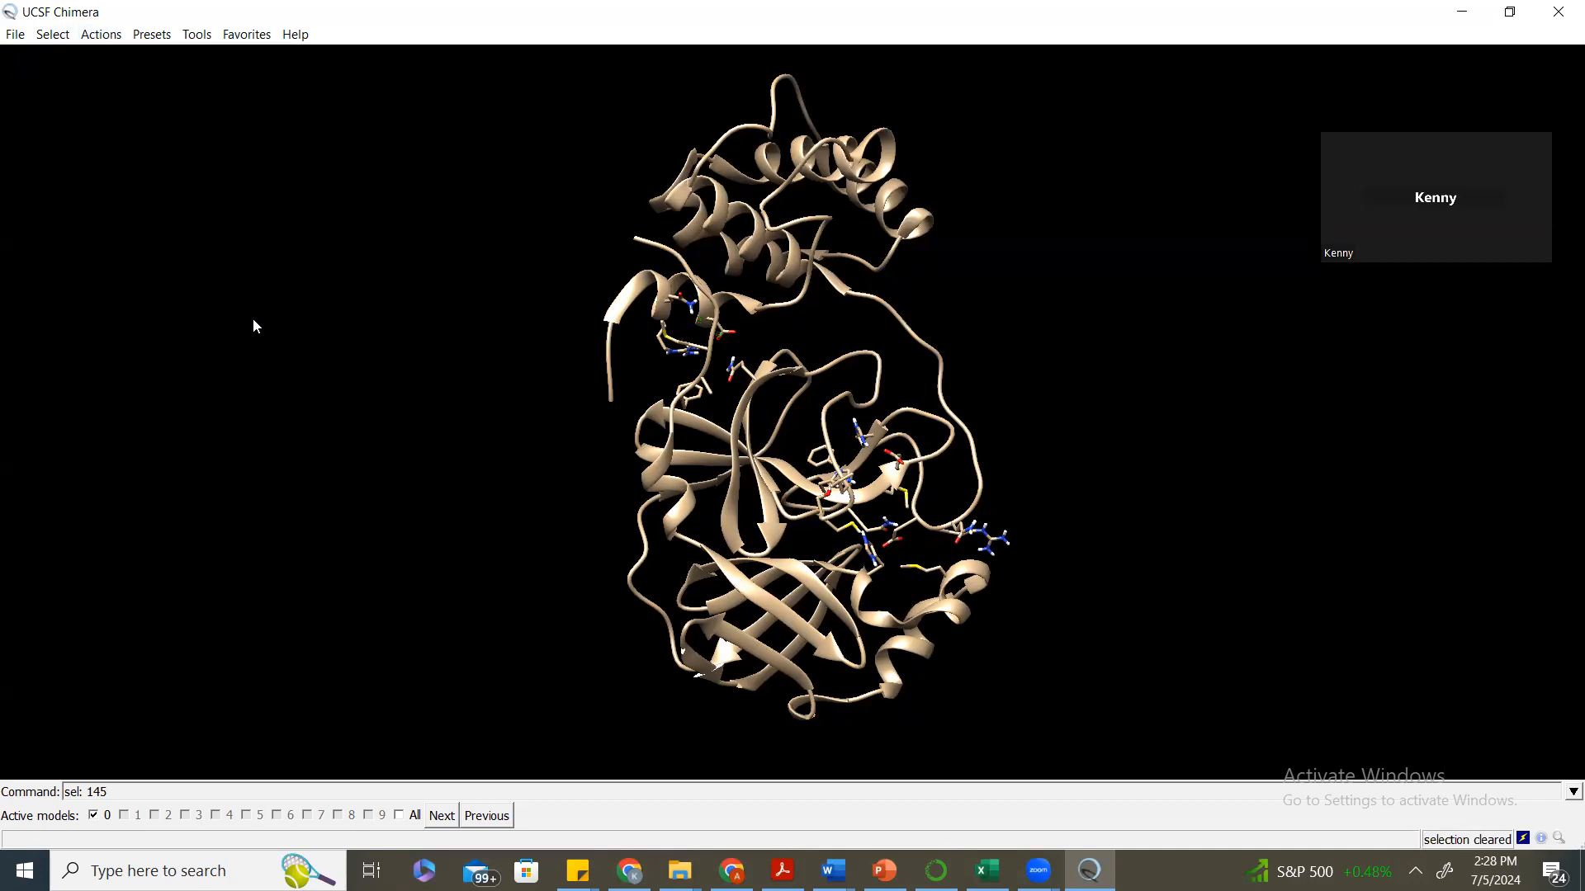
Check the residue list for remaining nonstandard residues and inspect the cleaned protein structure from different angles.
left_click(53, 35)
mouse_move(130, 110)
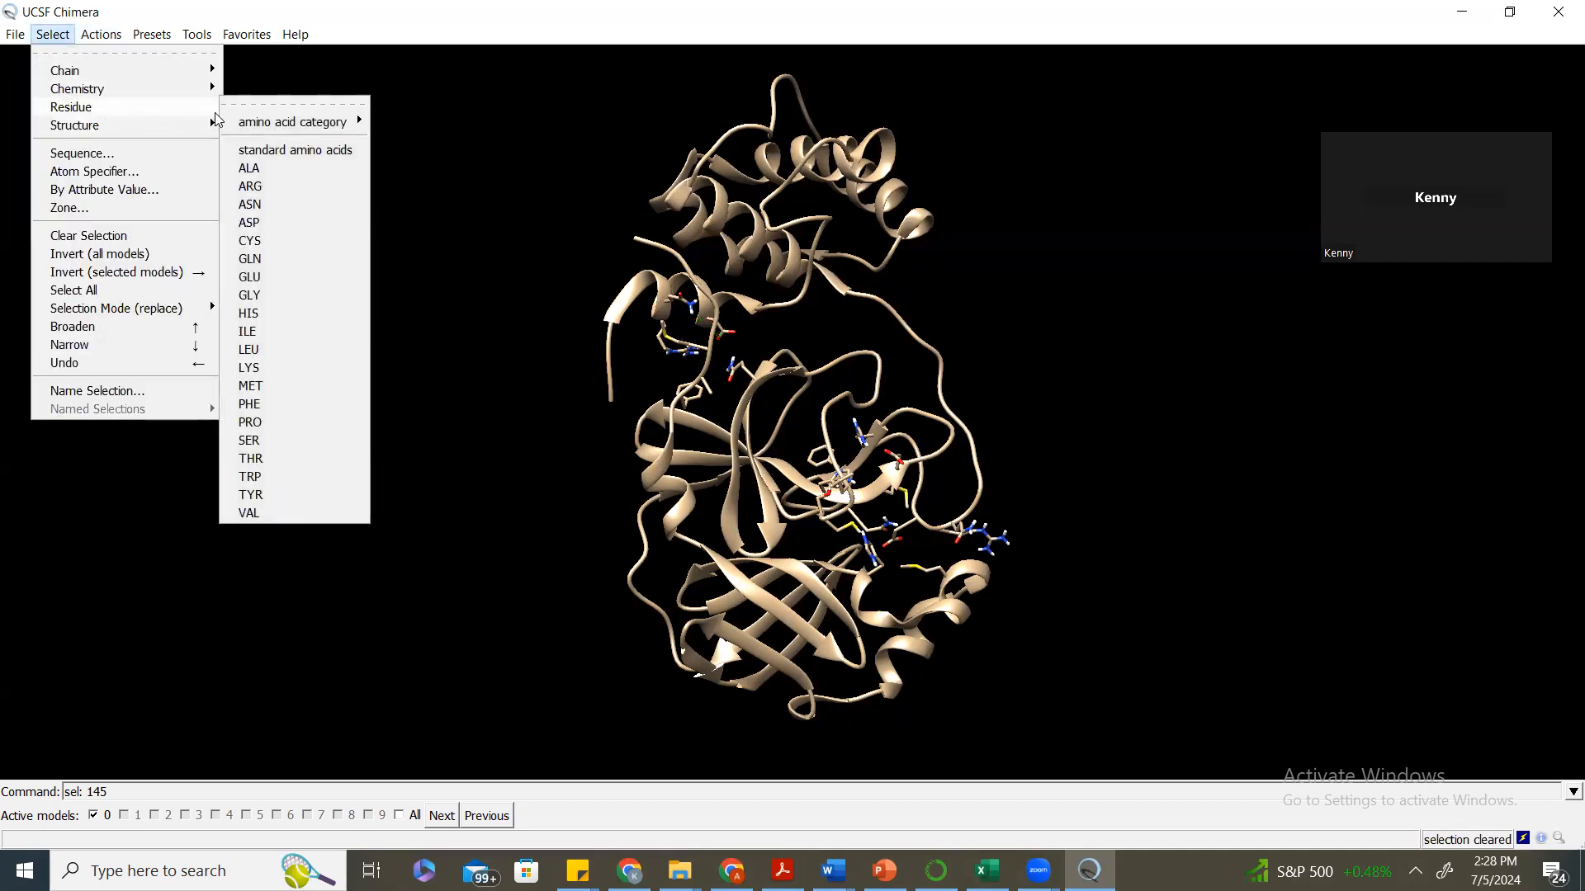
mouse_move(290, 132)
left_click(465, 272)
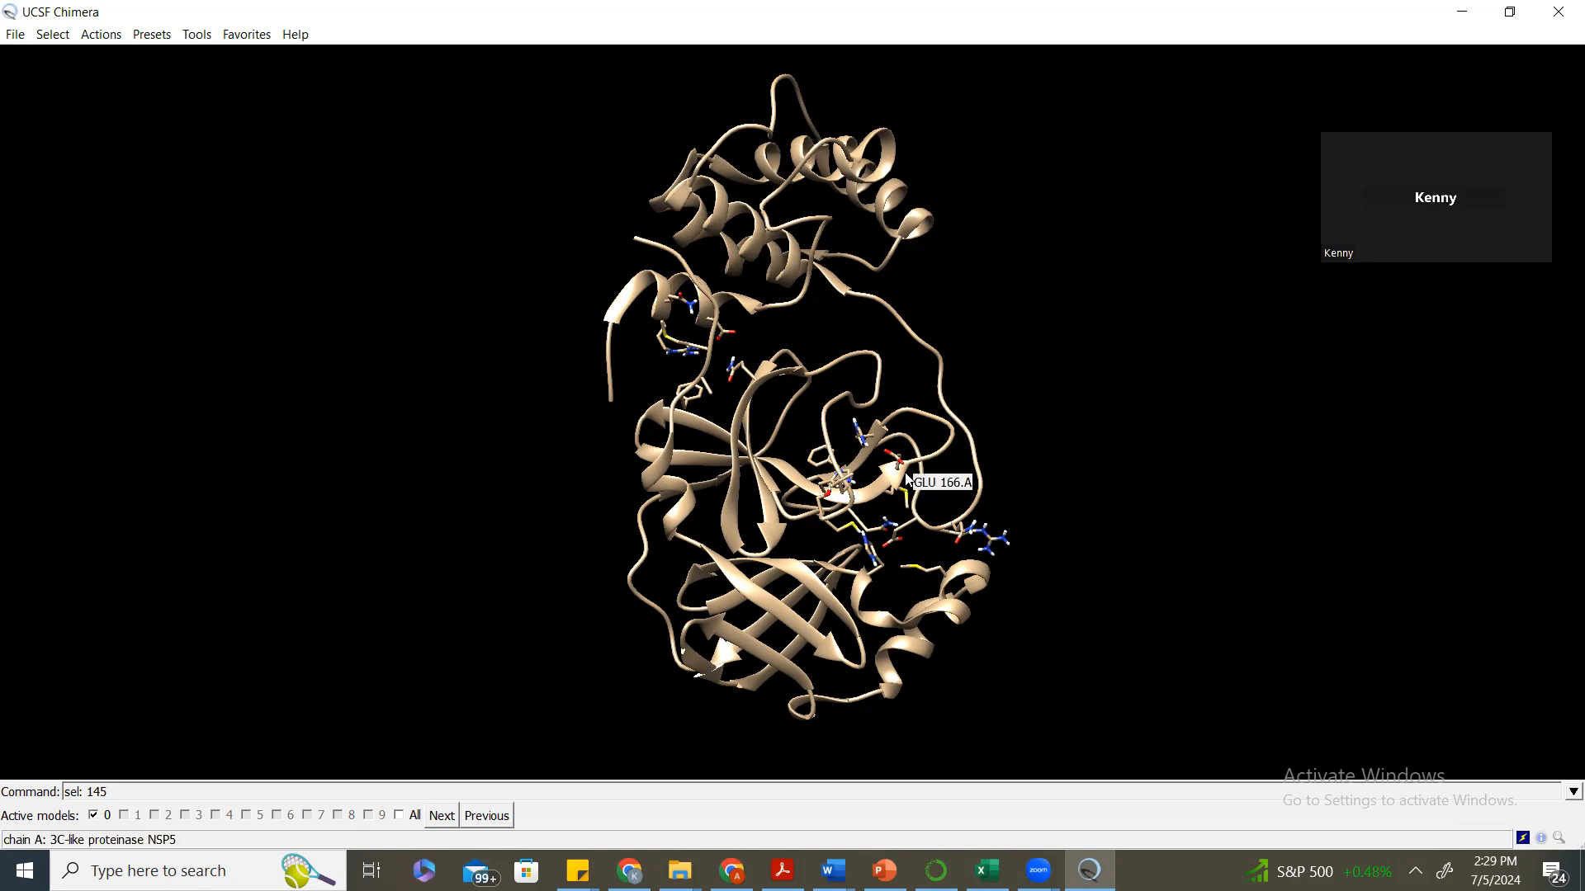
left_click_drag(875, 483, 766, 394)
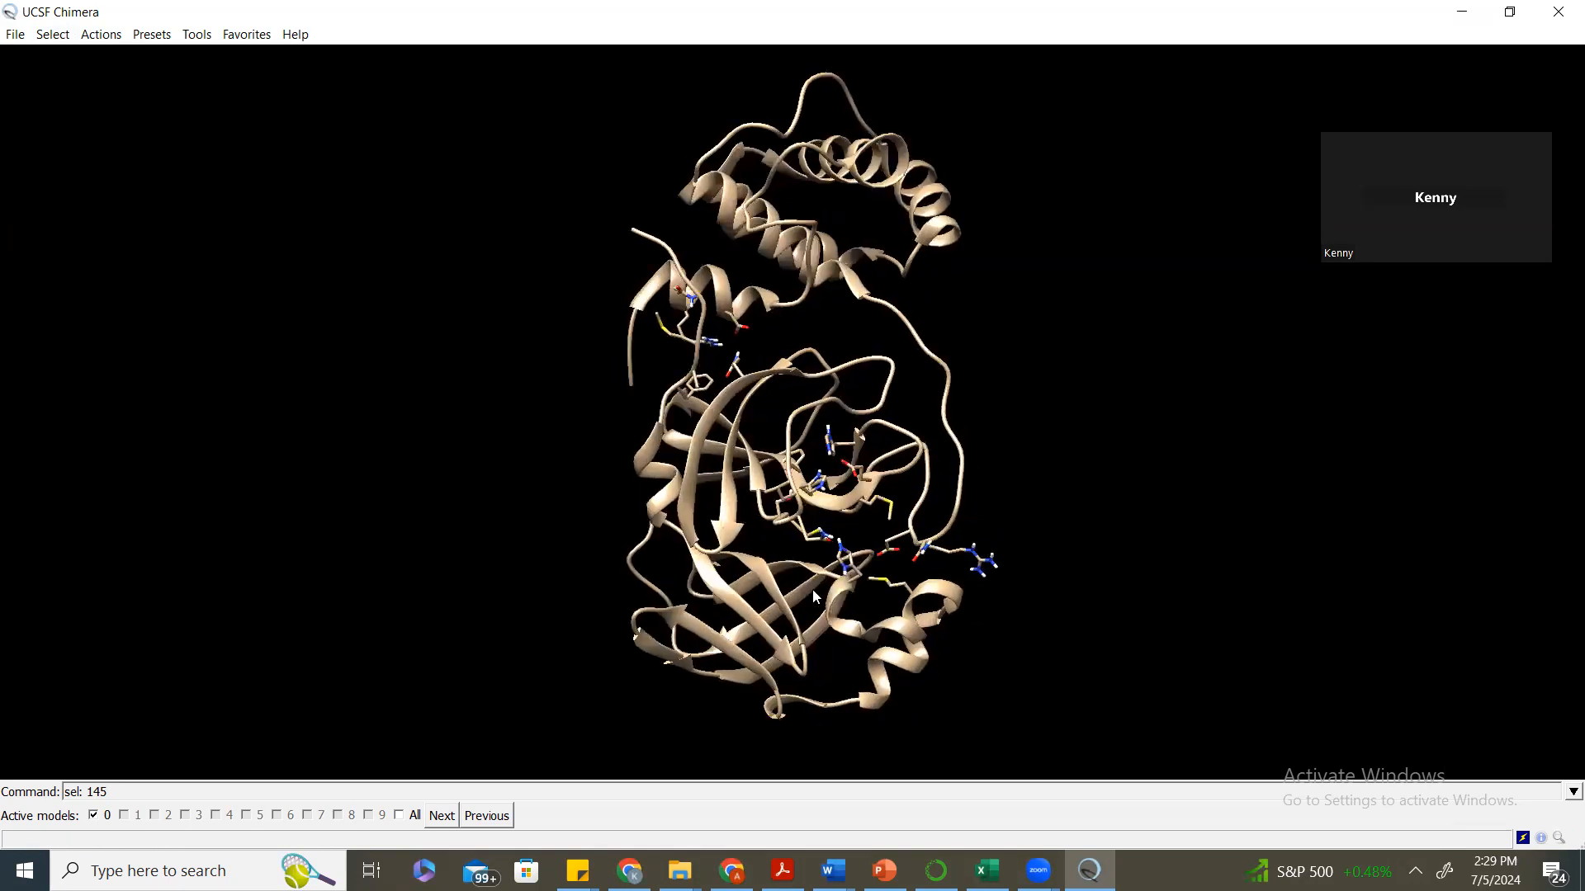
left_click_drag(611, 408, 736, 456)
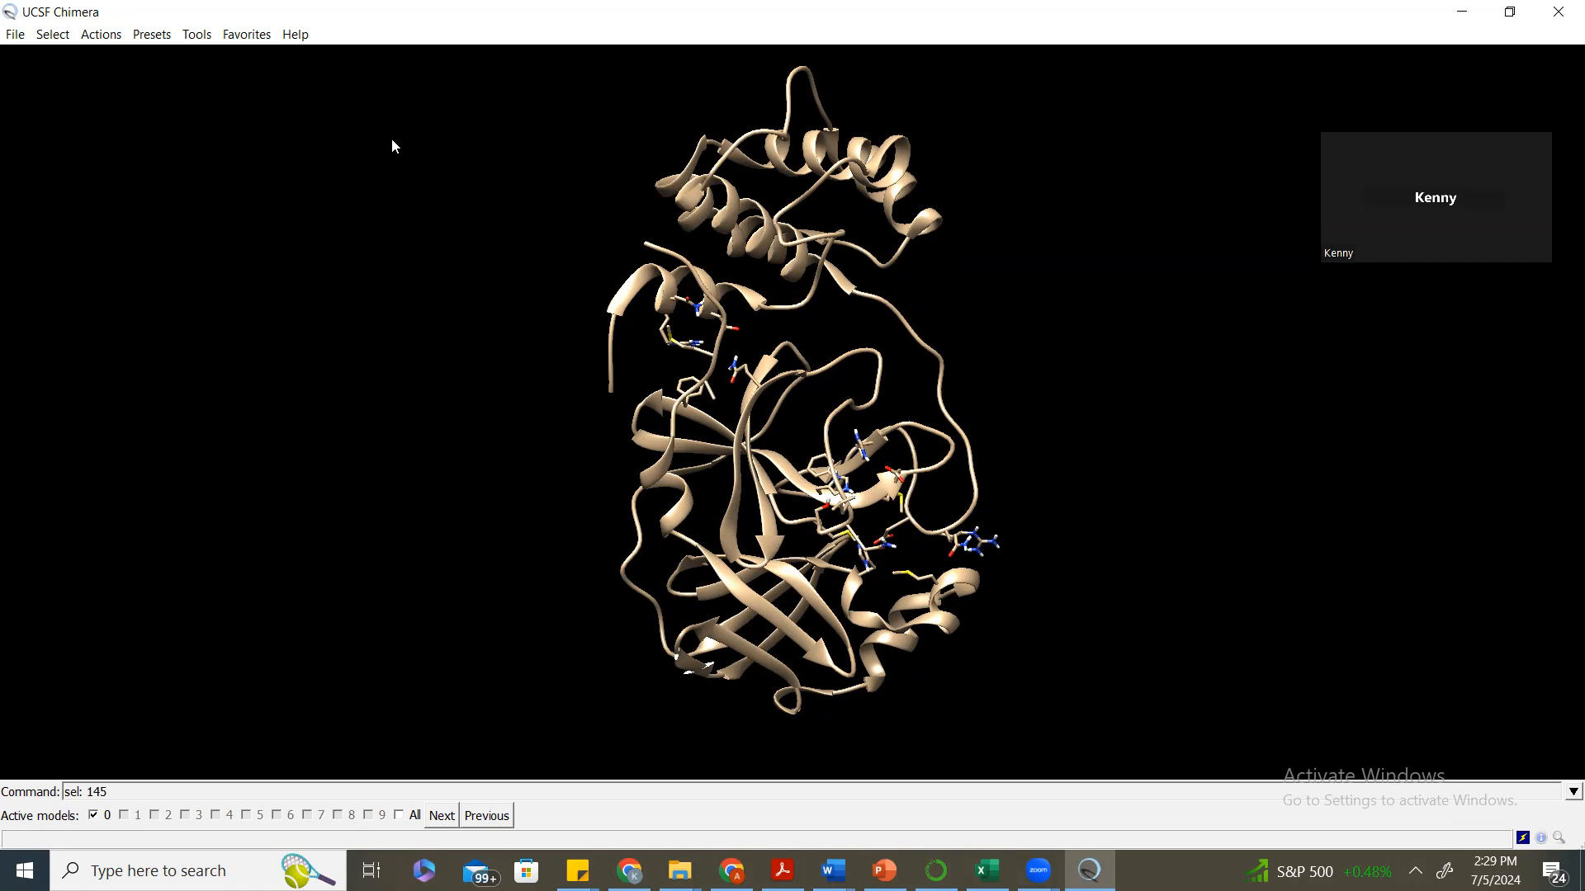
Select all hydrogen atoms in the protein by element and delete them.
left_click(52, 34)
mouse_move(83, 88)
mouse_move(255, 112)
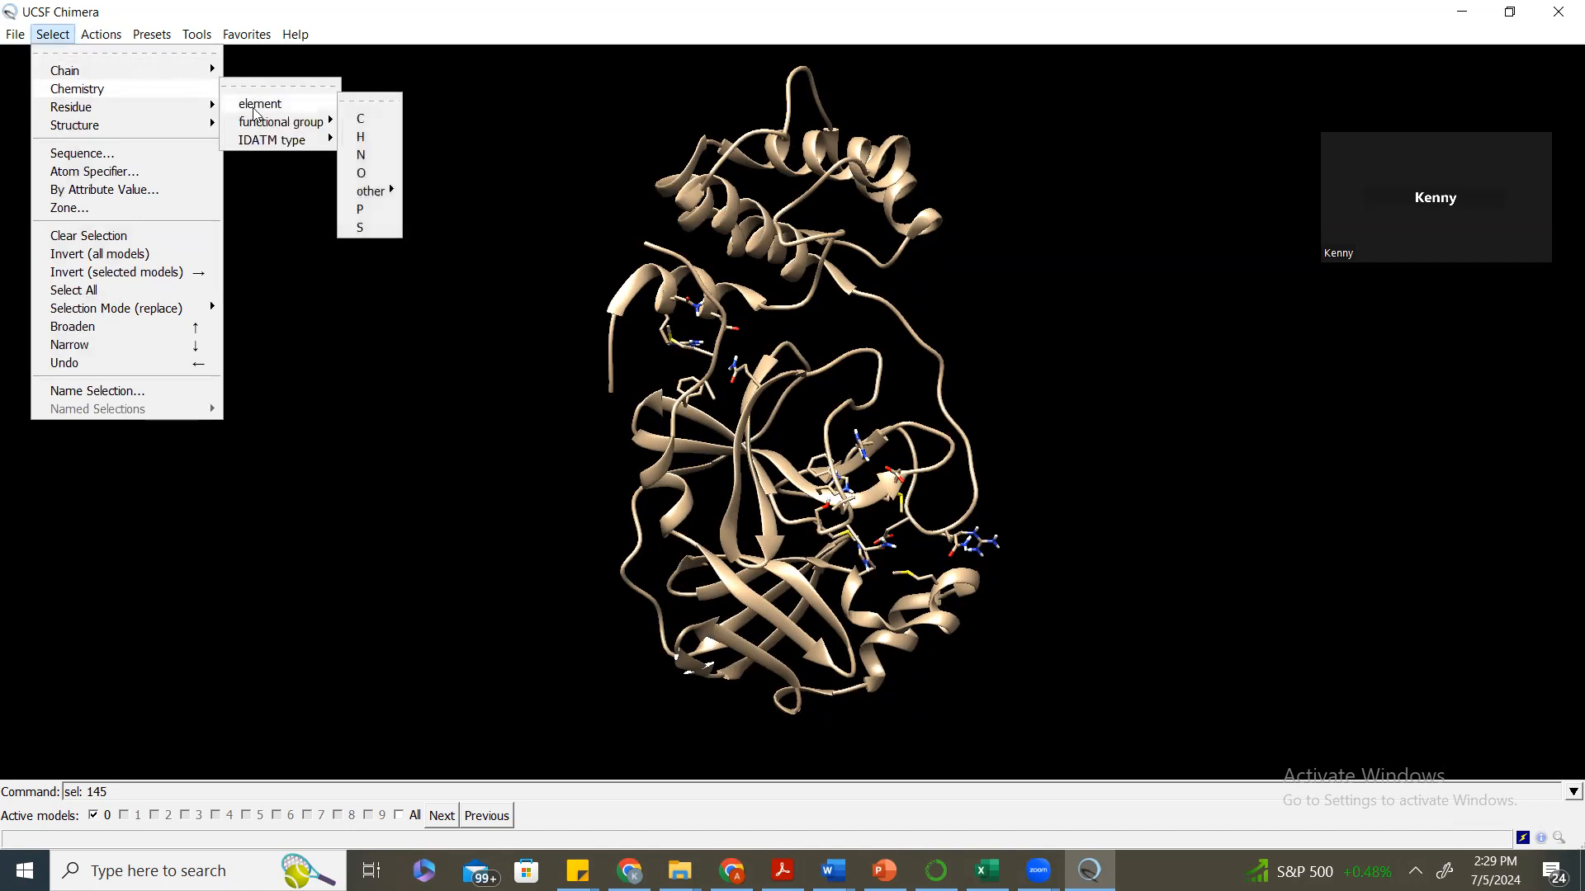
left_click(360, 119)
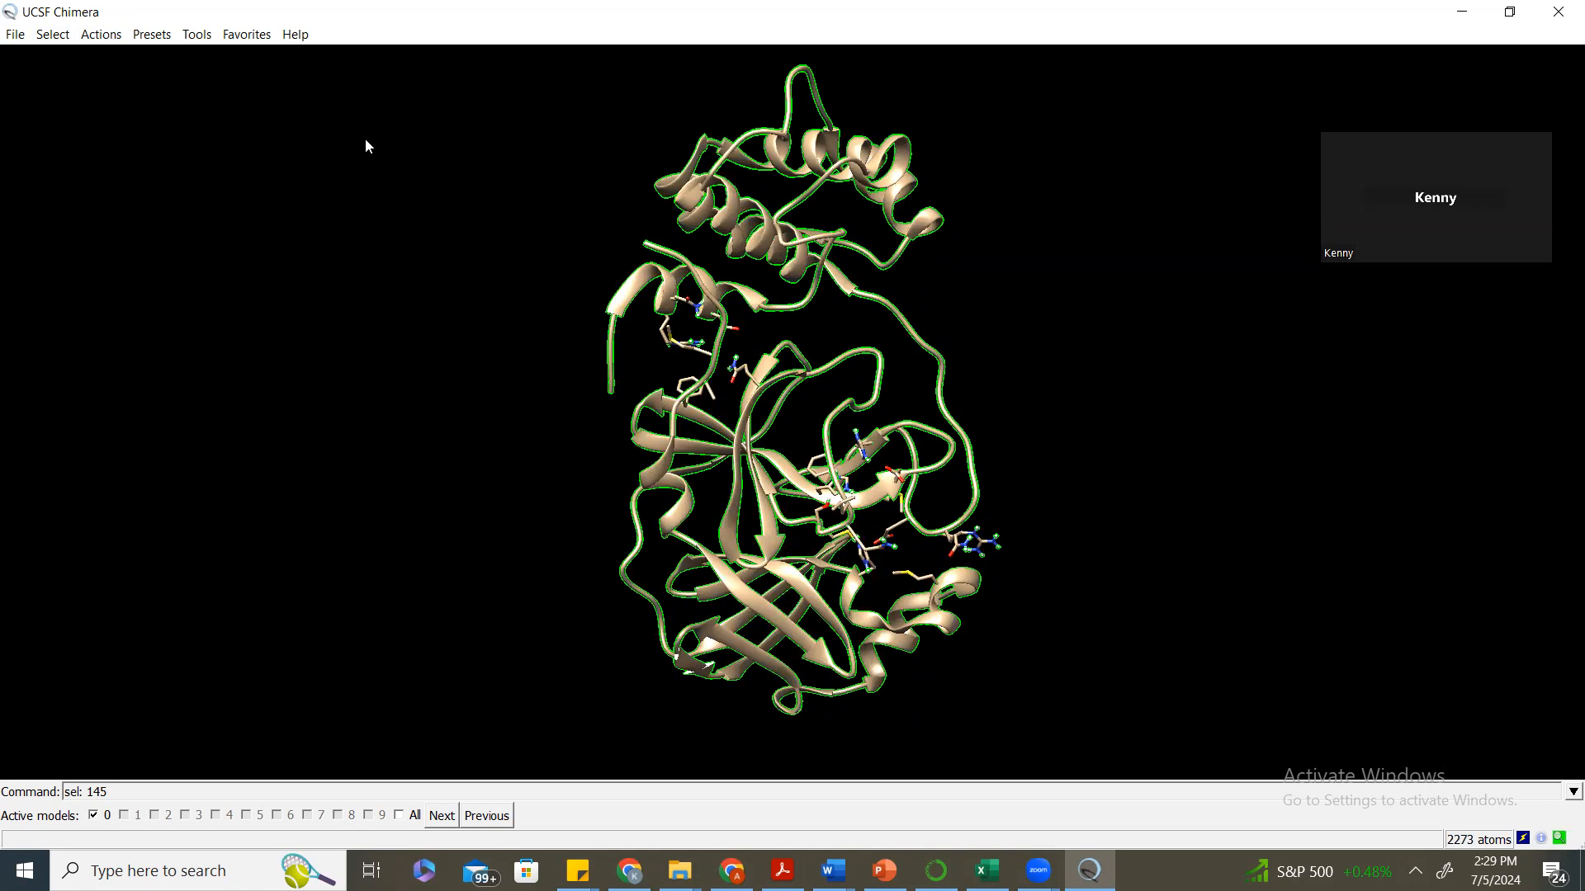
left_click(101, 34)
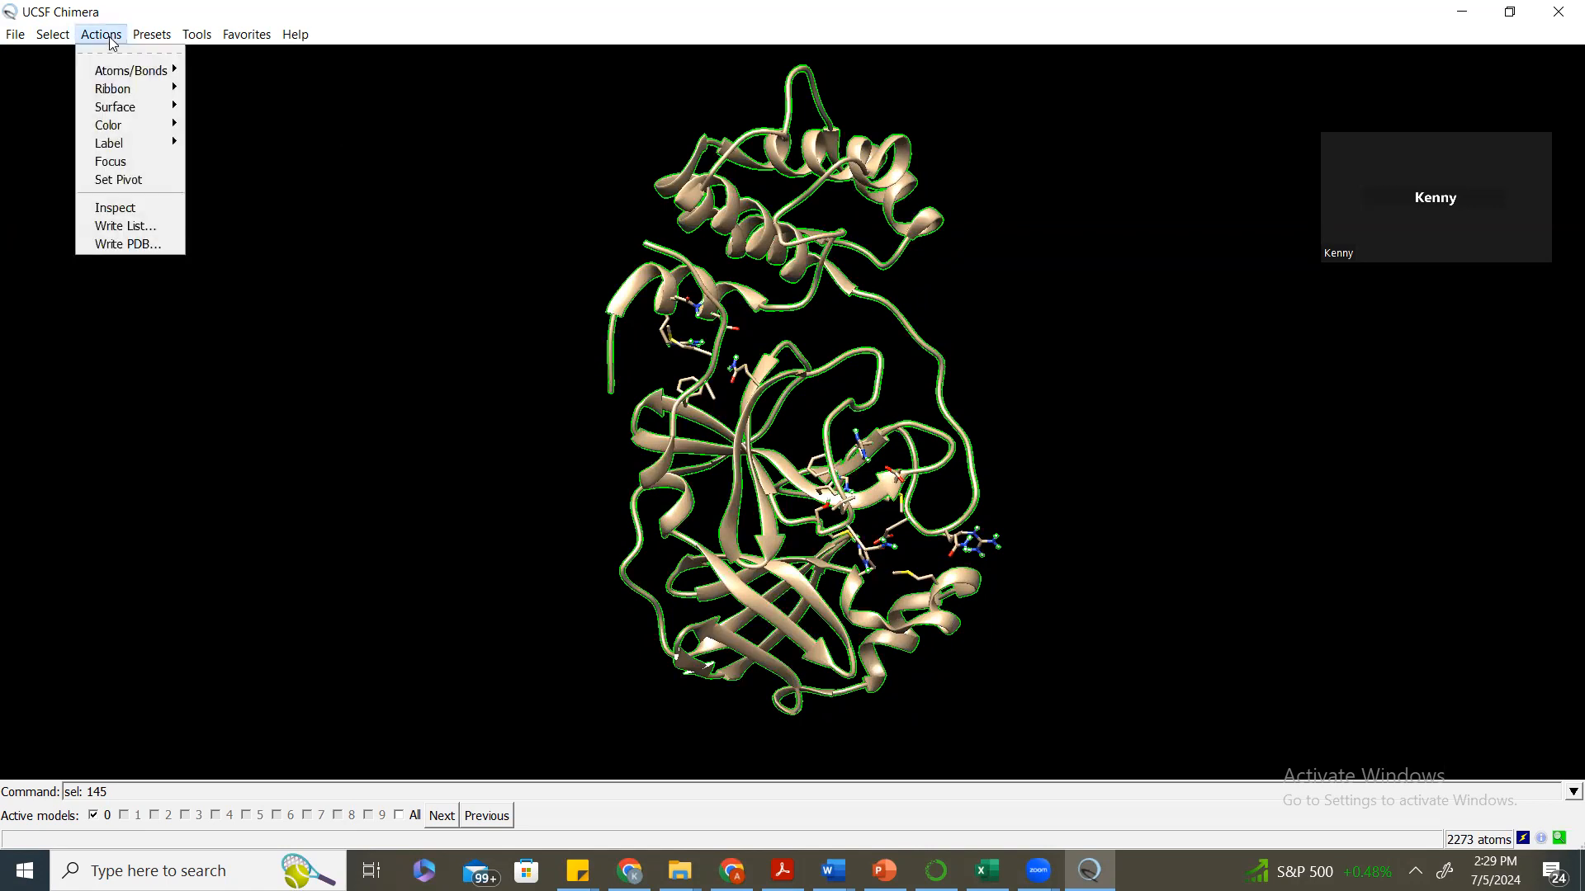
mouse_move(134, 74)
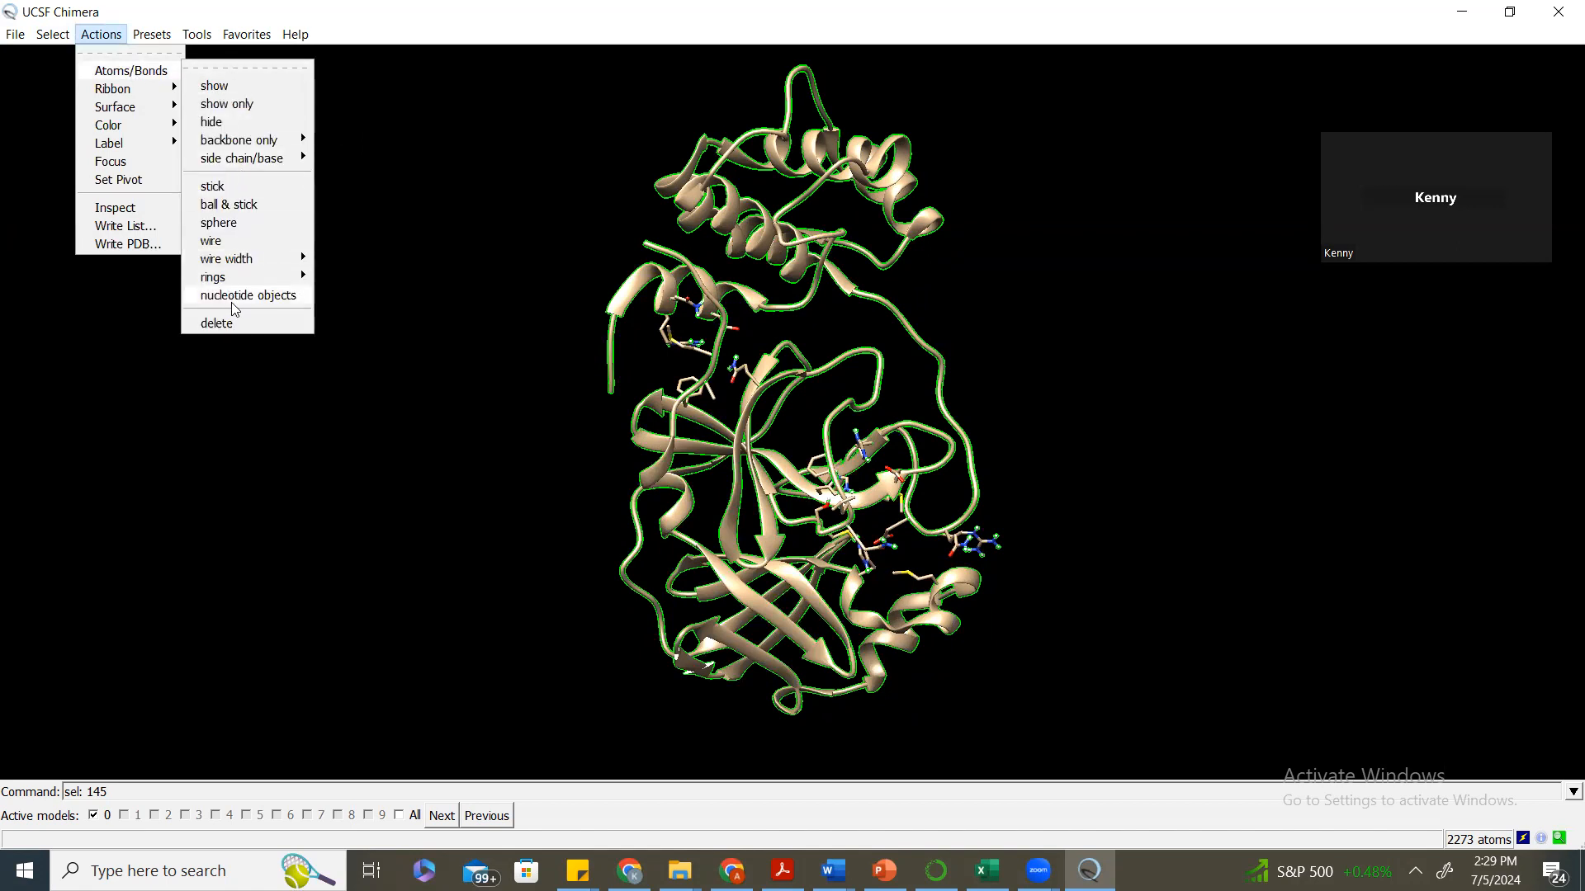
left_click(217, 323)
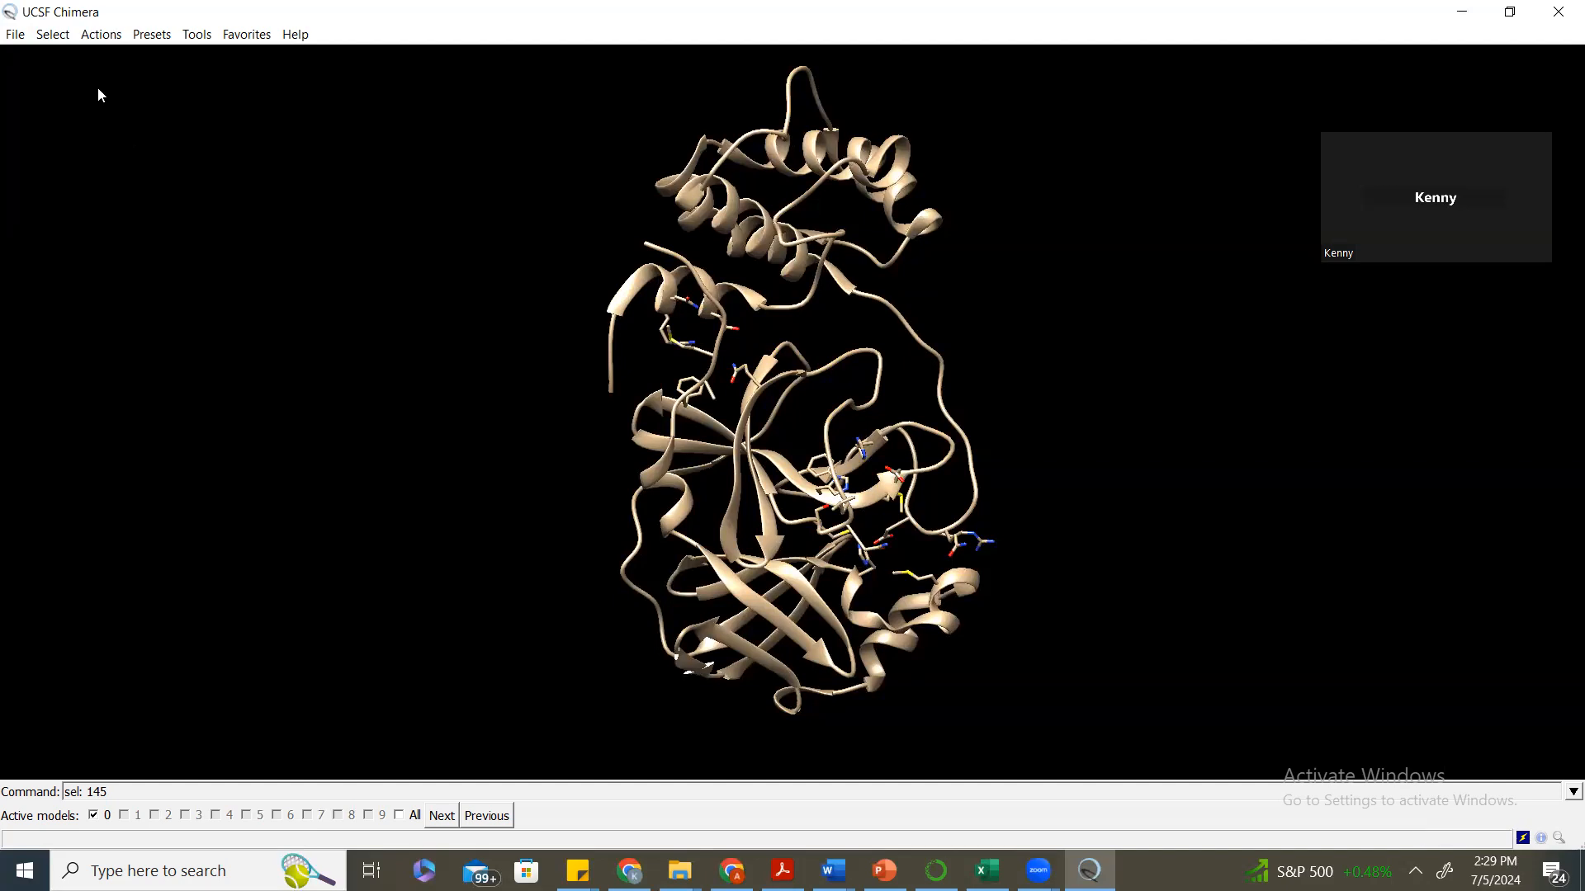
Select by element hydrogen again to check whether any hydrogens remain in the protein.
left_click(66, 39)
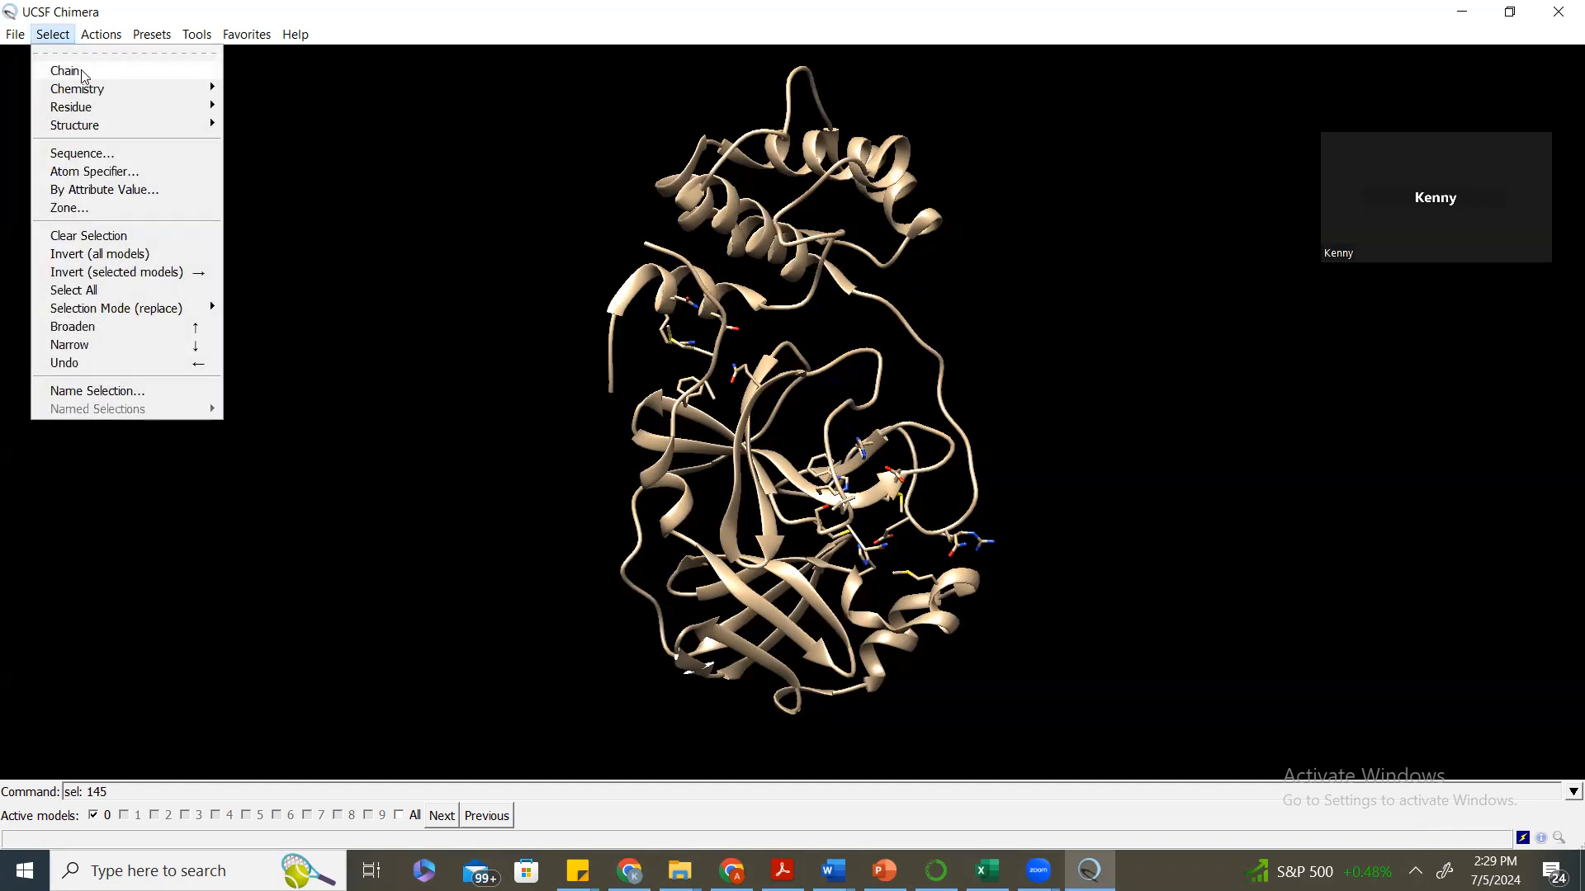
mouse_move(193, 96)
mouse_move(282, 104)
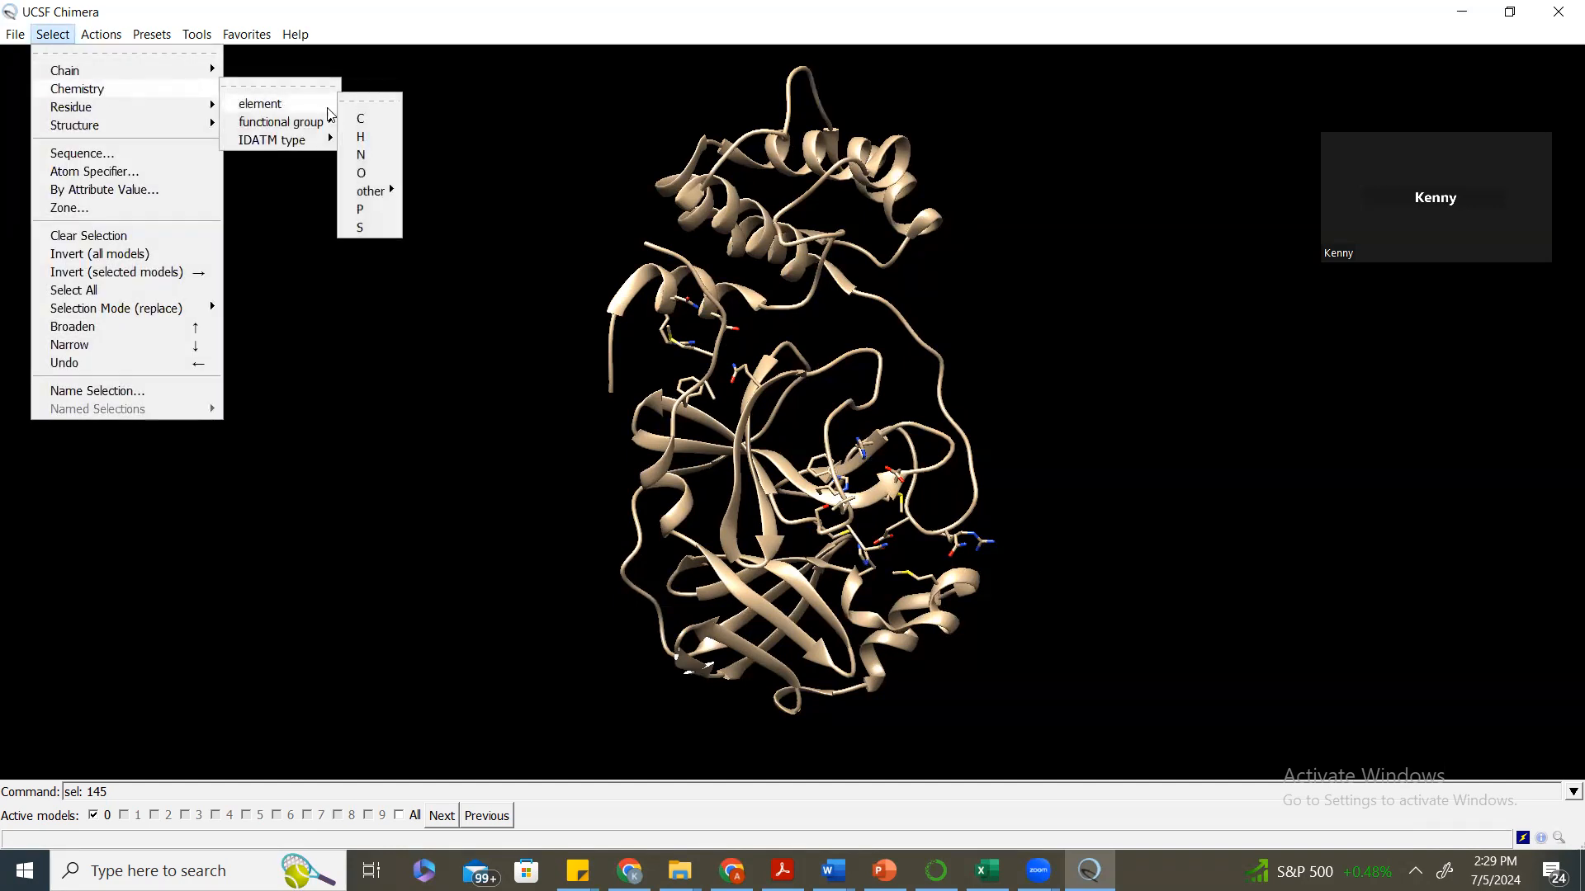
left_click(371, 138)
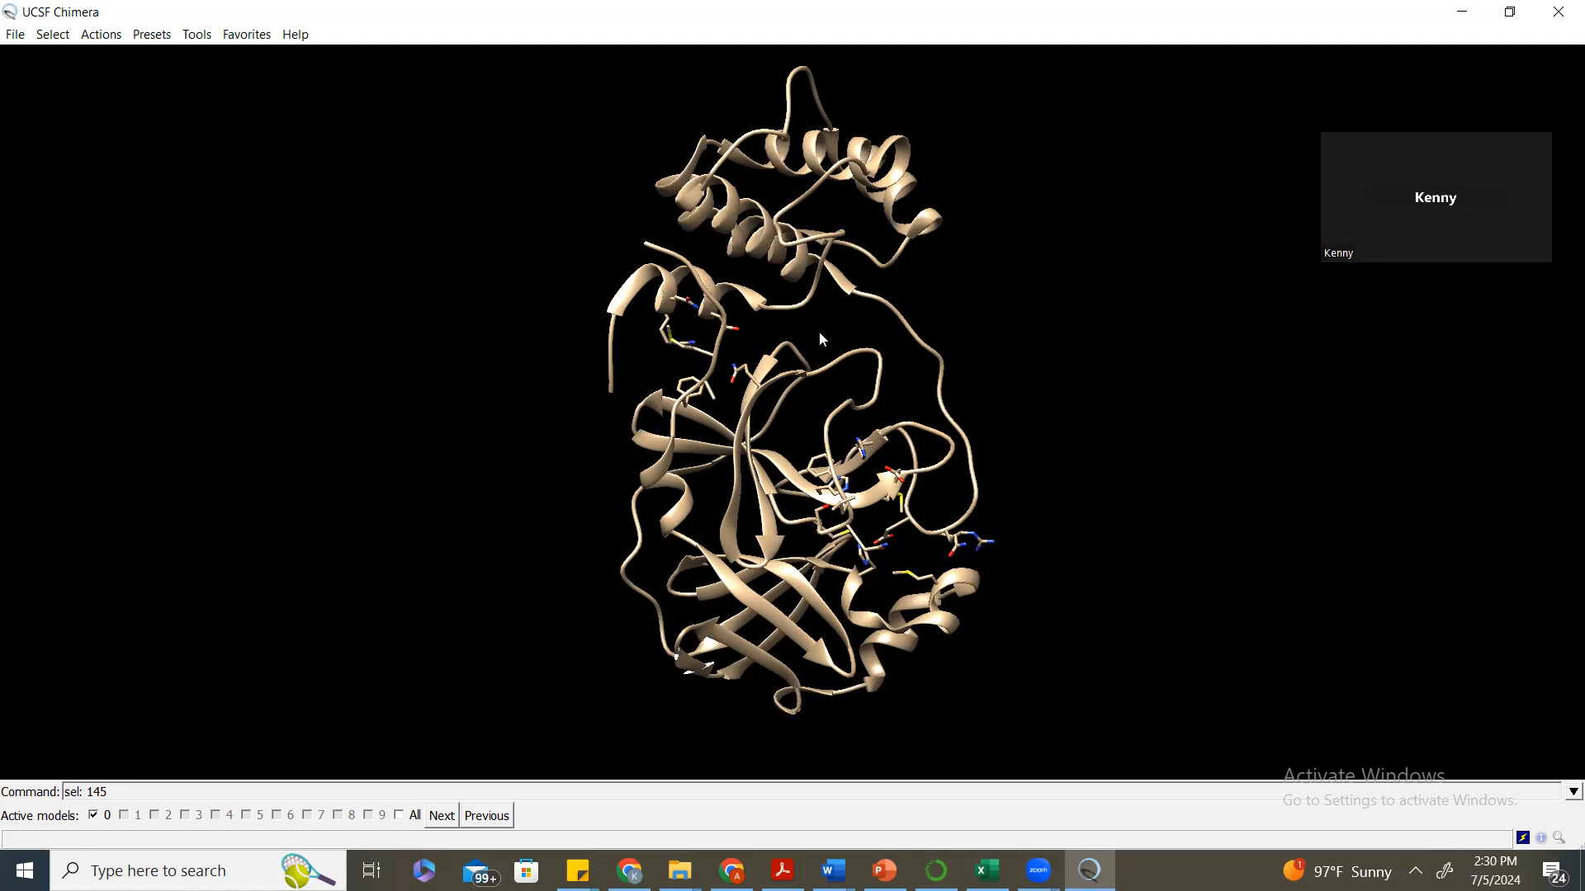
Save the cleaned 7qt5 protein as a PDB file named prep_protein in the iHEART folder.
left_click(14, 35)
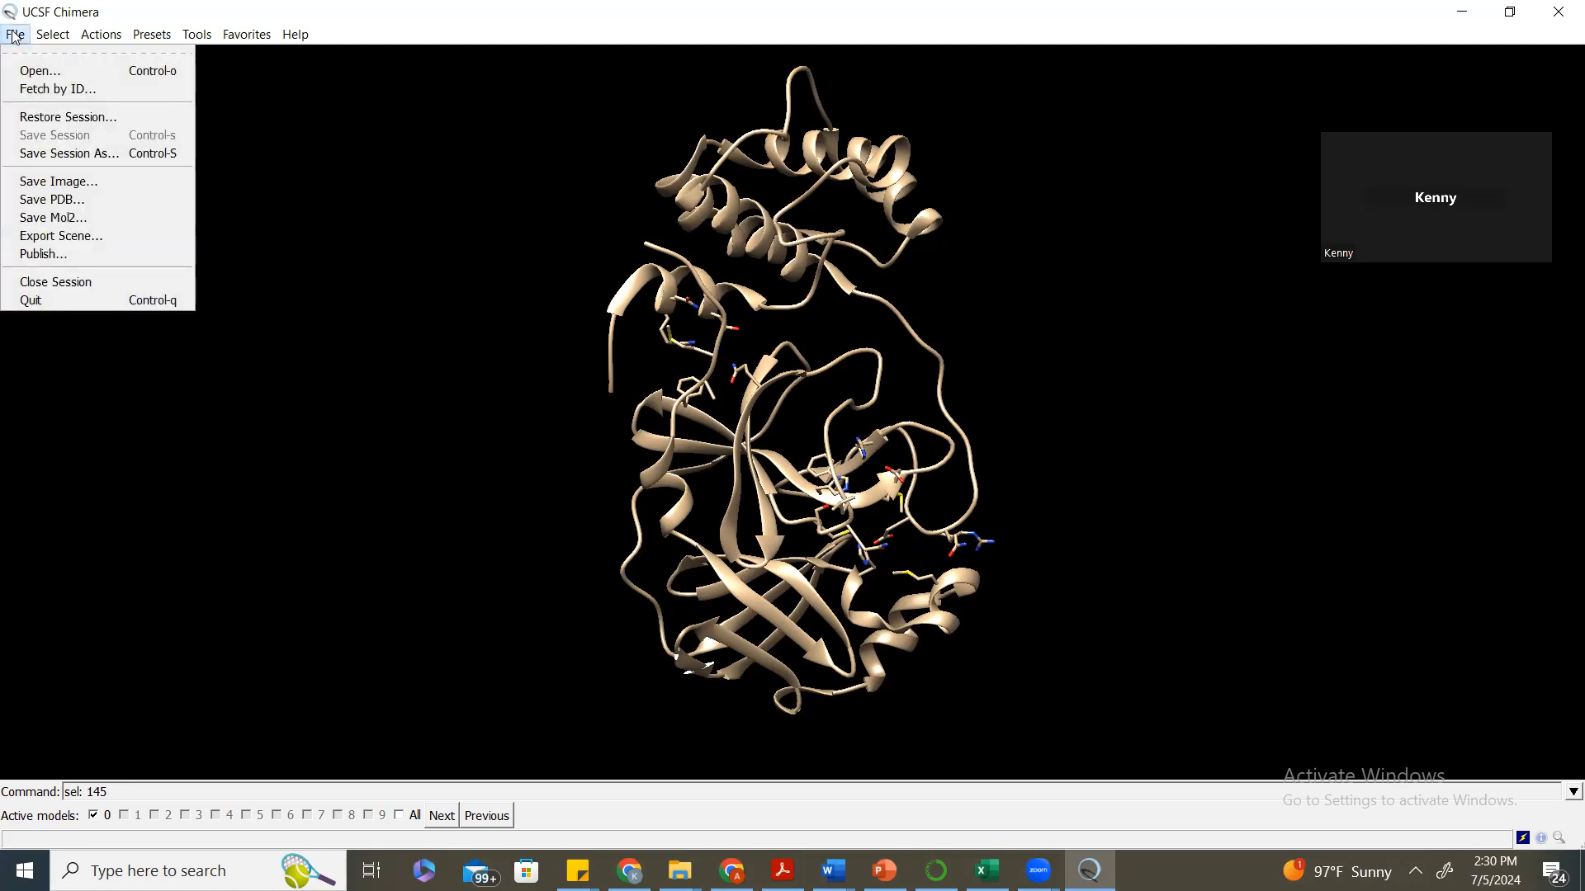
left_click(52, 200)
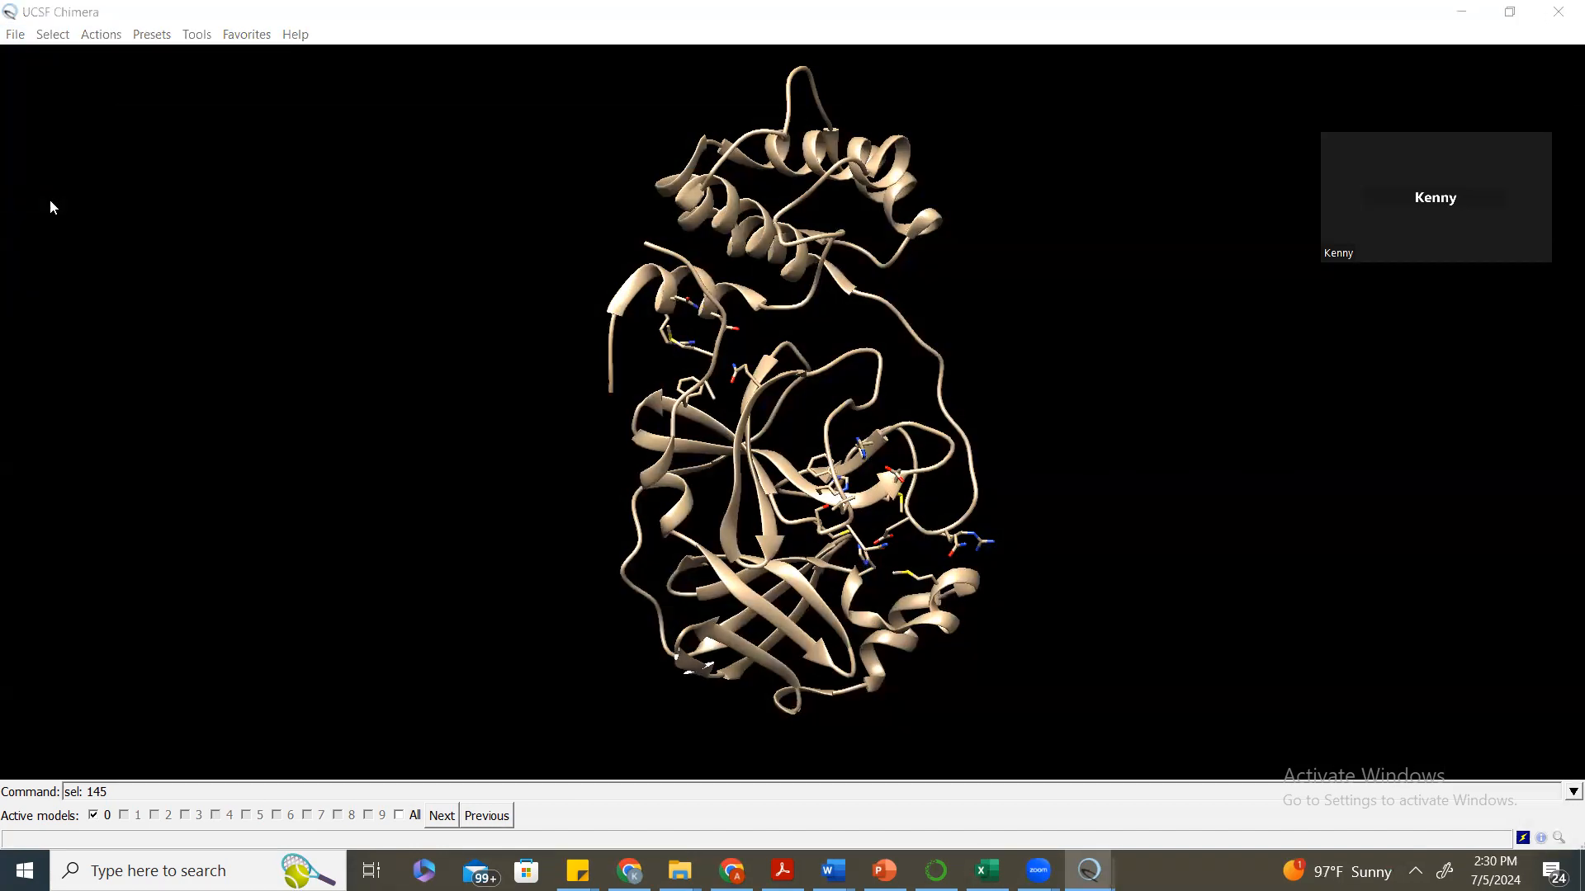
type("prep")
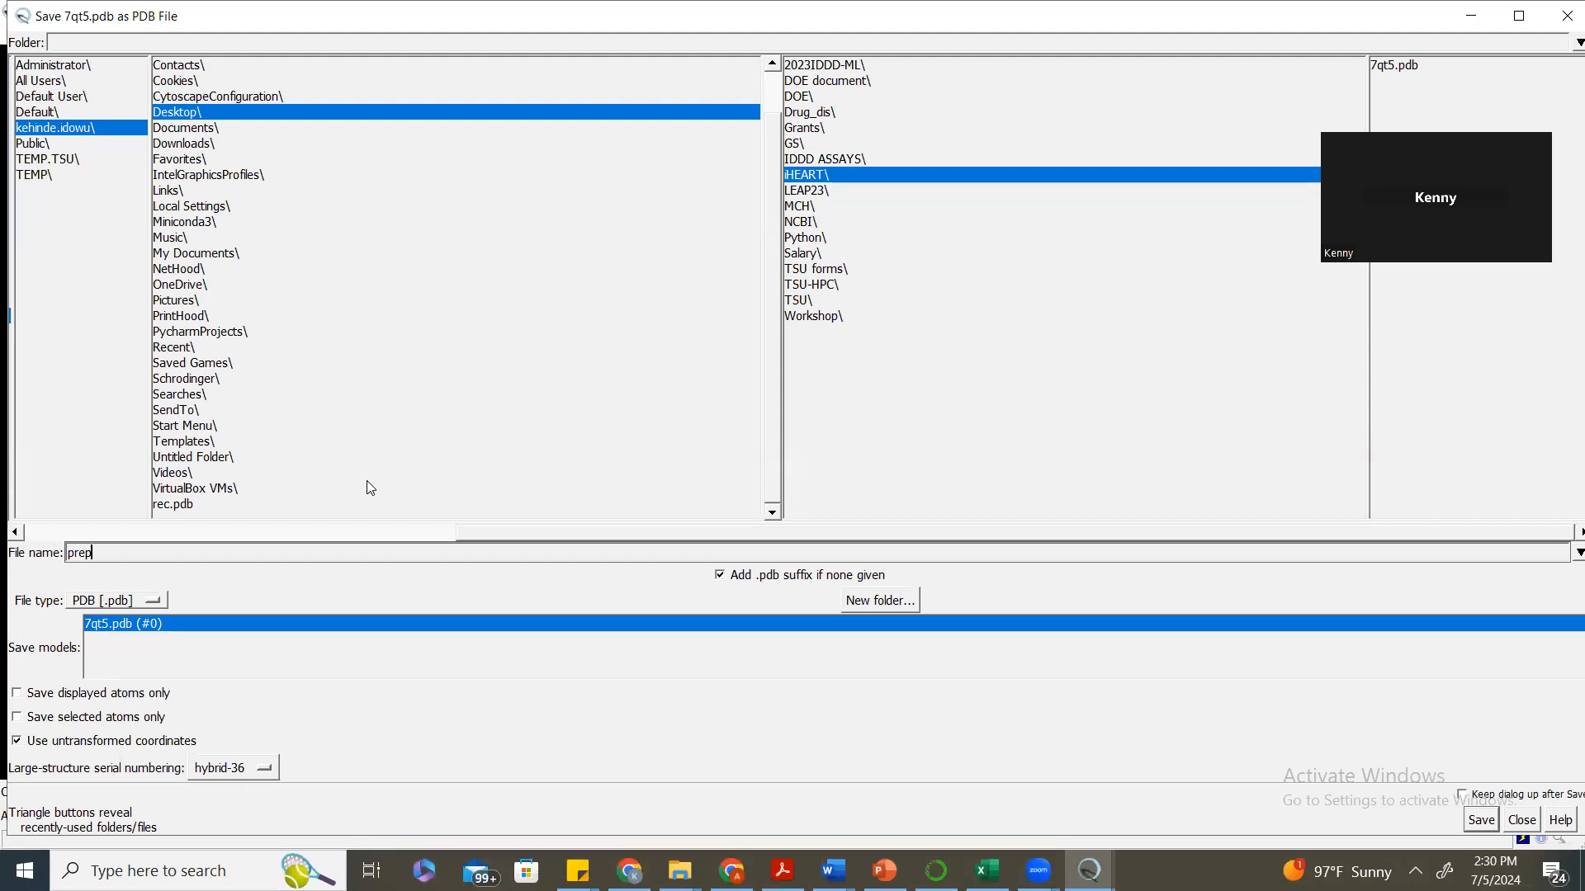
type("_")
type("otein")
left_click(1481, 819)
mouse_move(737, 523)
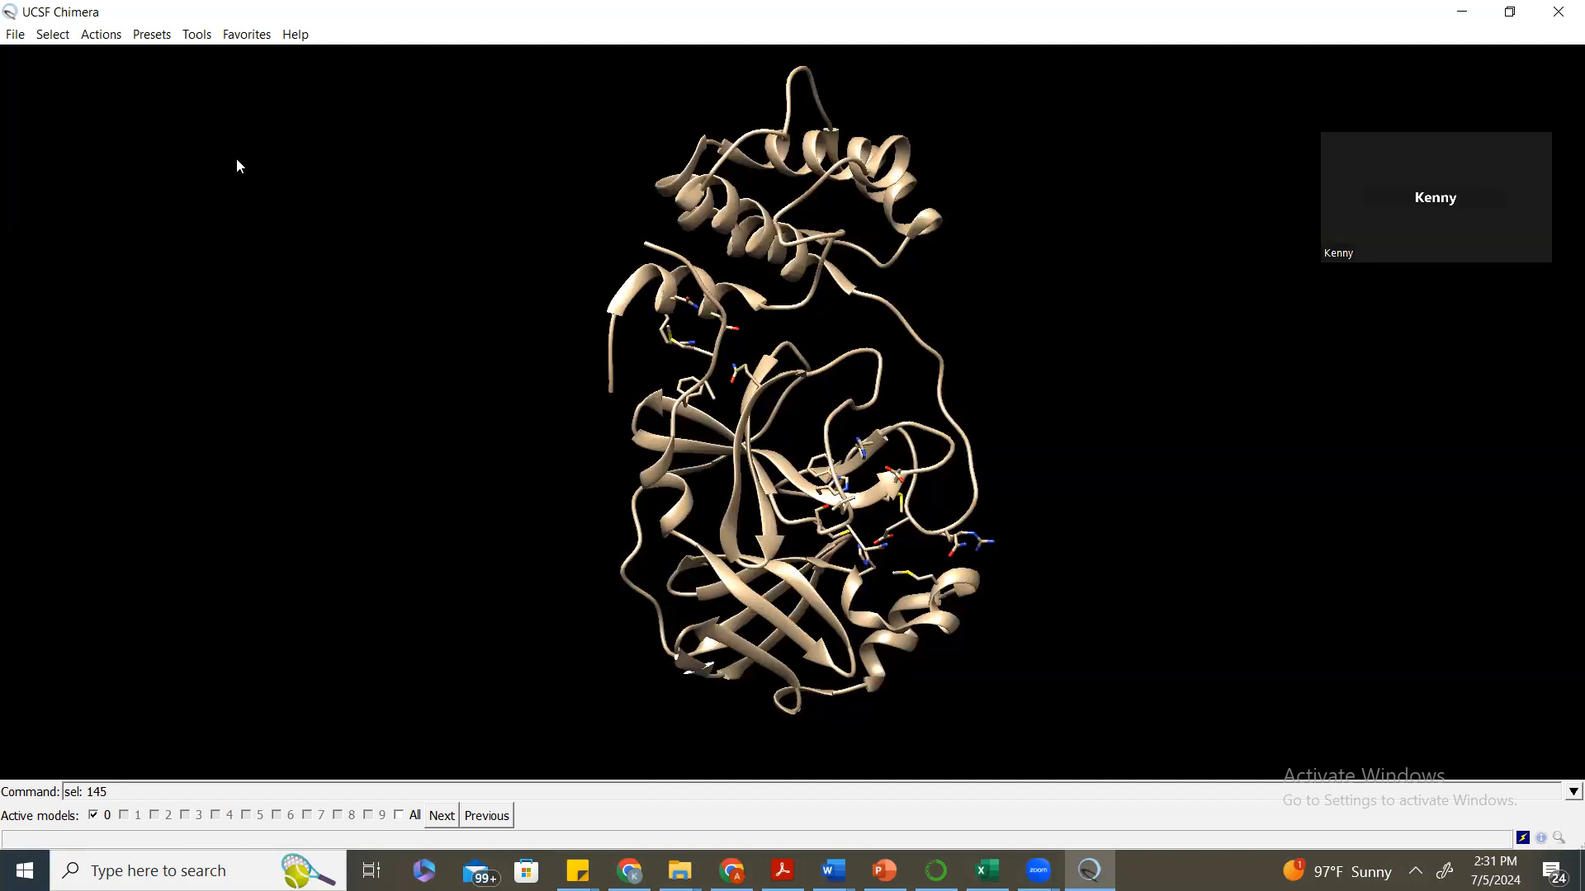
Close the current session and choose prep_protein.pdb from the iHEART folder as the file to open.
left_click(15, 35)
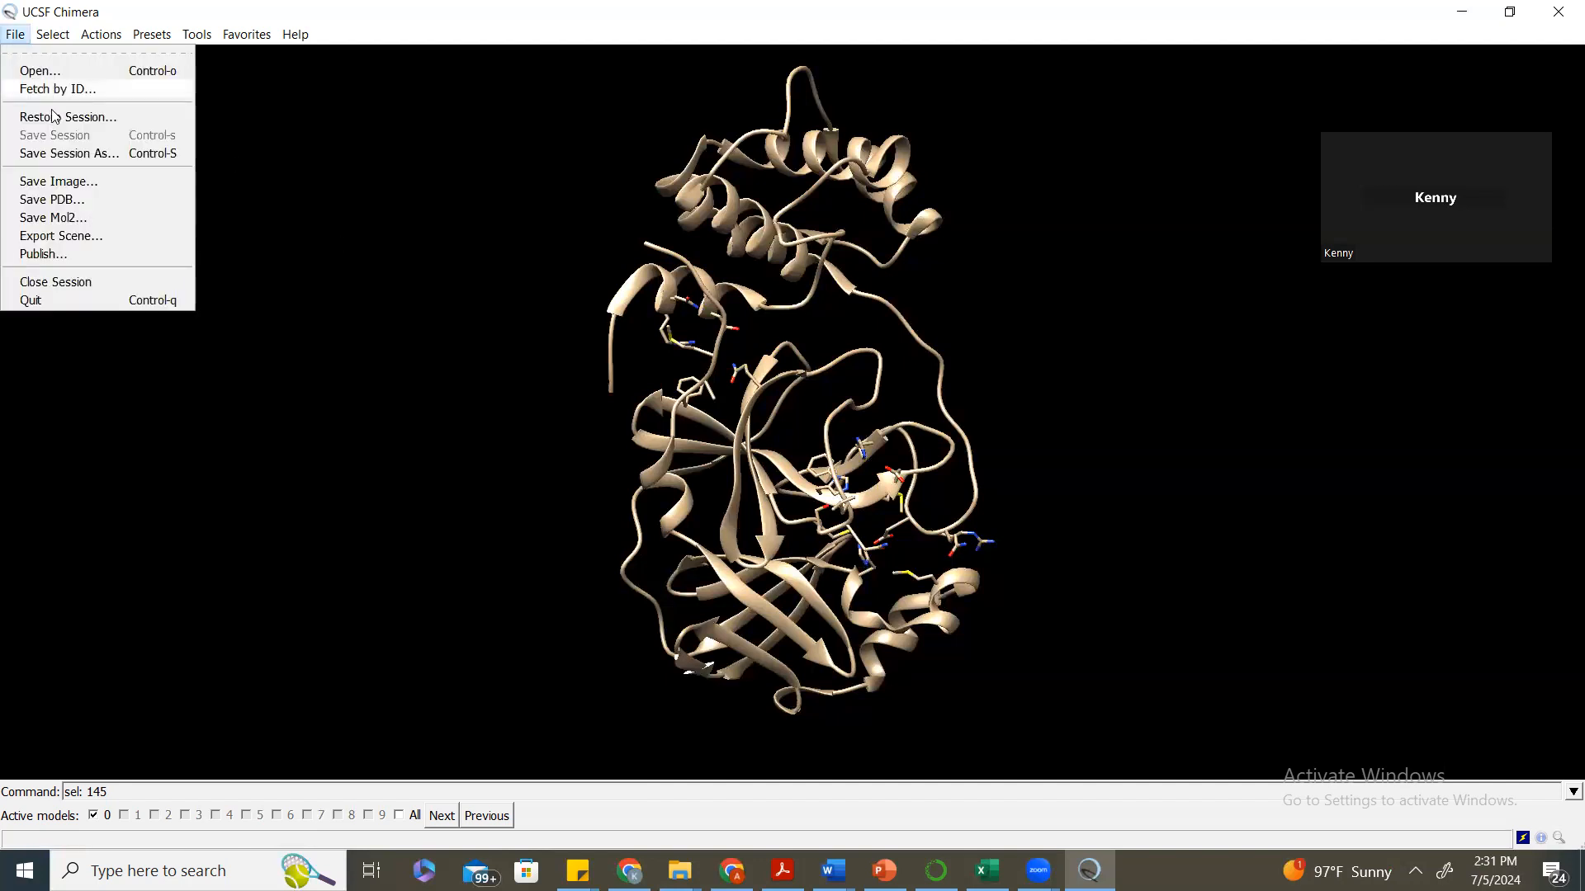
left_click(72, 281)
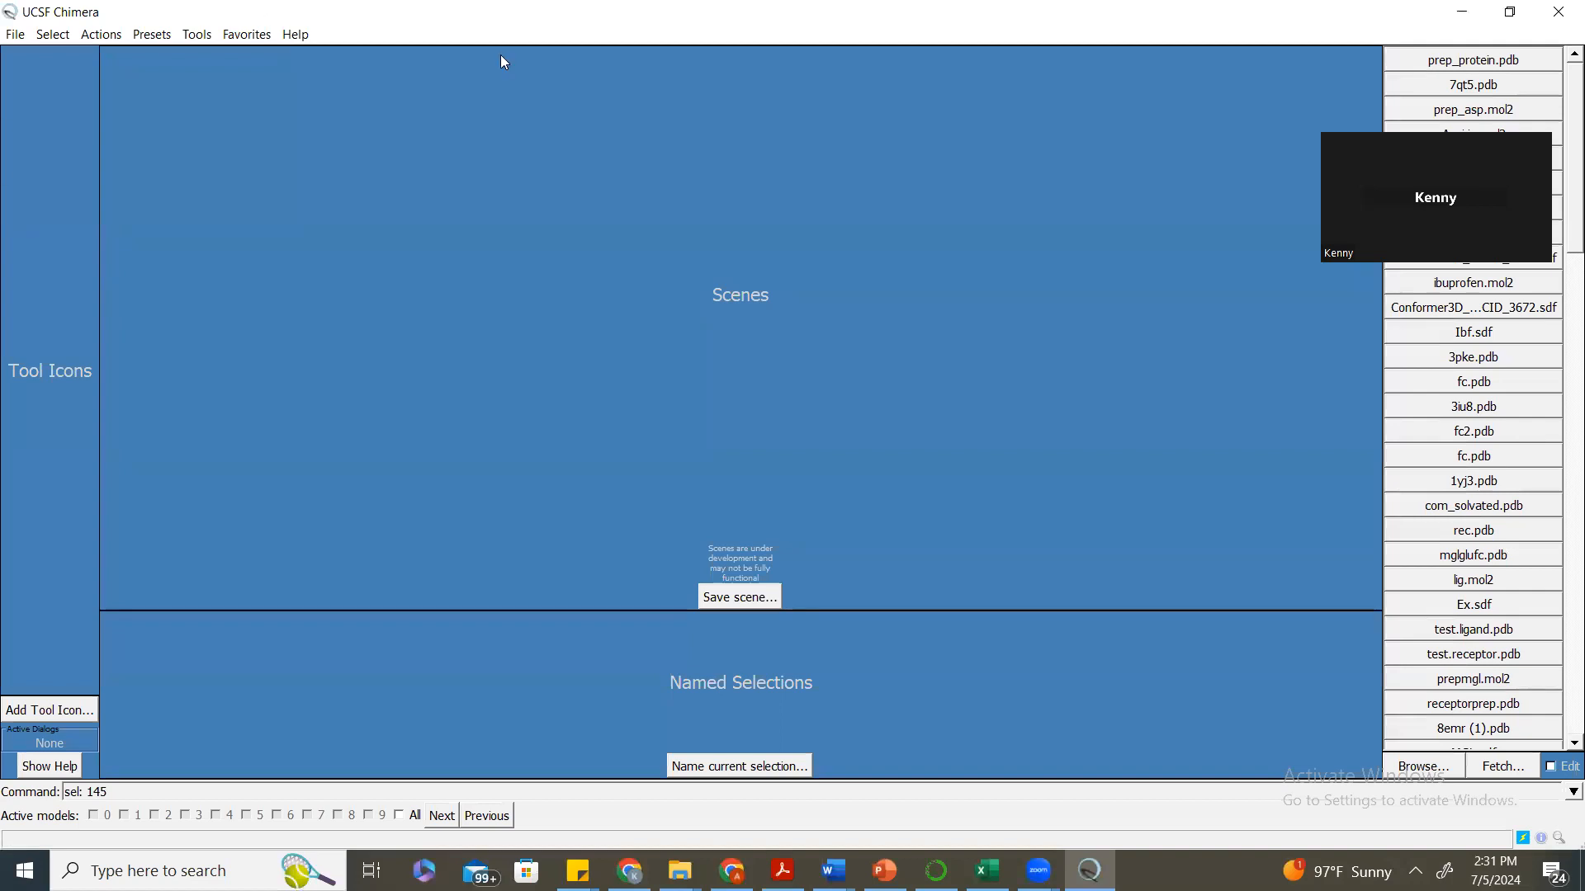
left_click(15, 34)
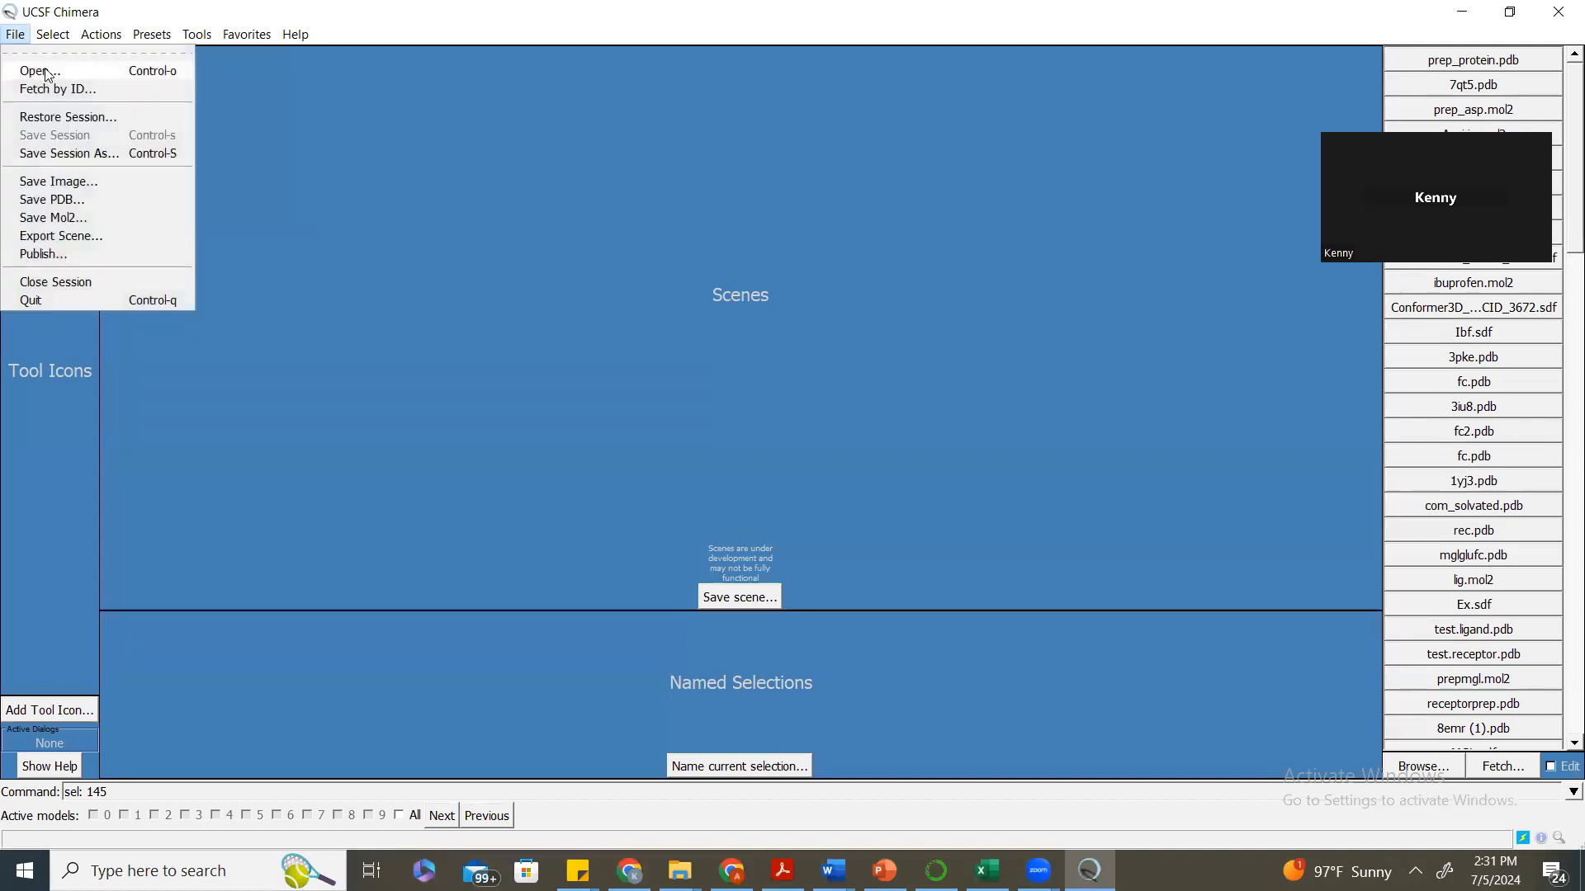
left_click(29, 69)
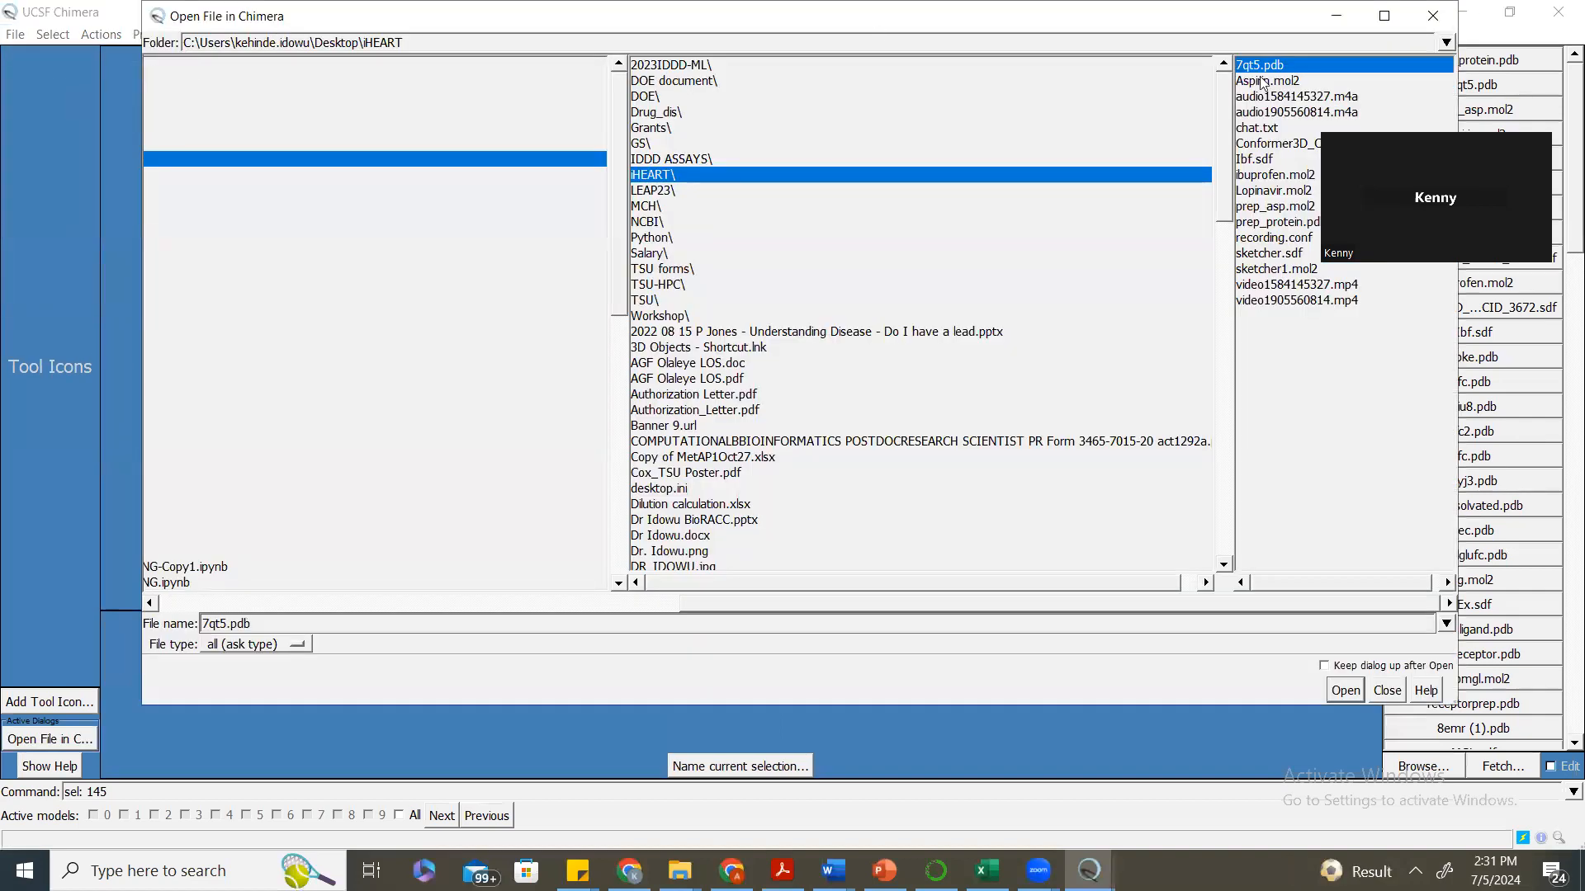
double_click(1273, 223)
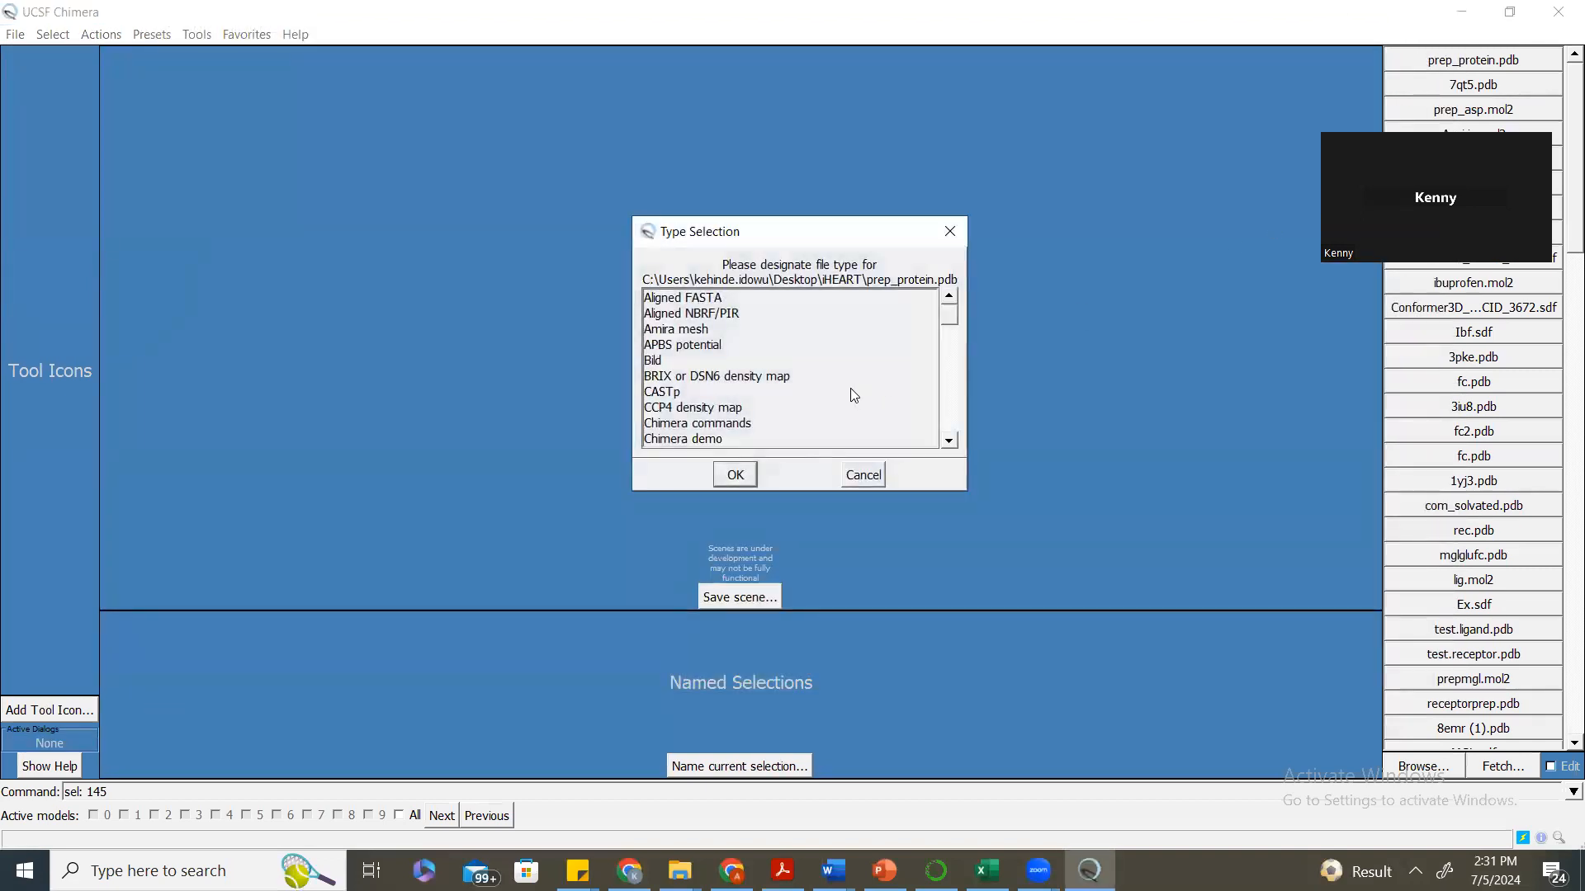
Designate PDB as the file type for prep_protein.pdb and load the prepared protein.
left_click(950, 443)
left_click_drag(951, 443, 951, 443)
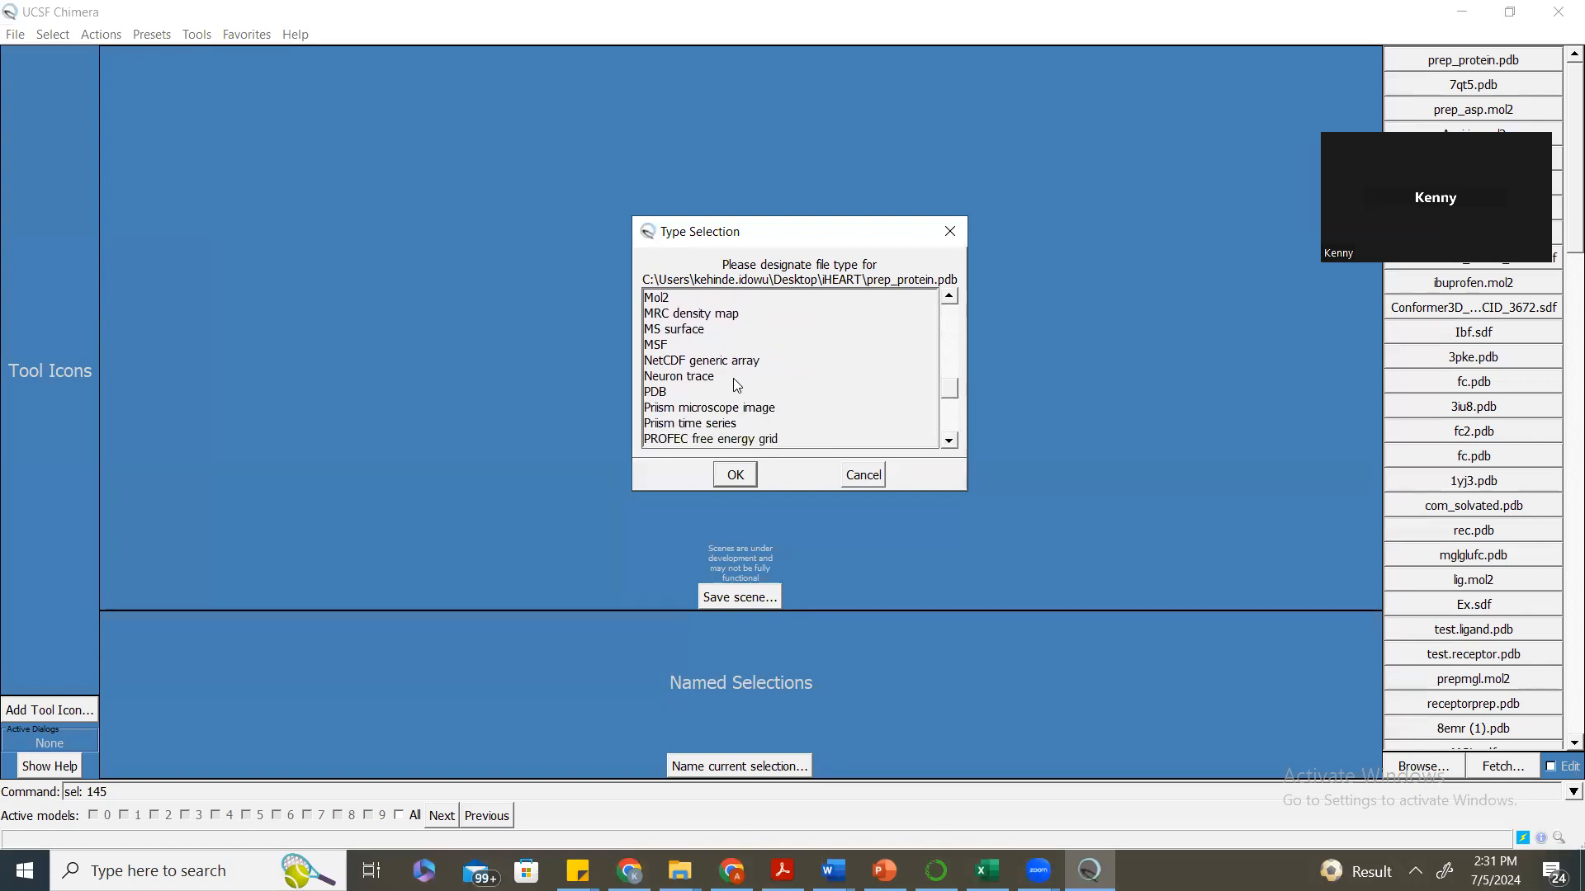
left_click(658, 392)
left_click(734, 477)
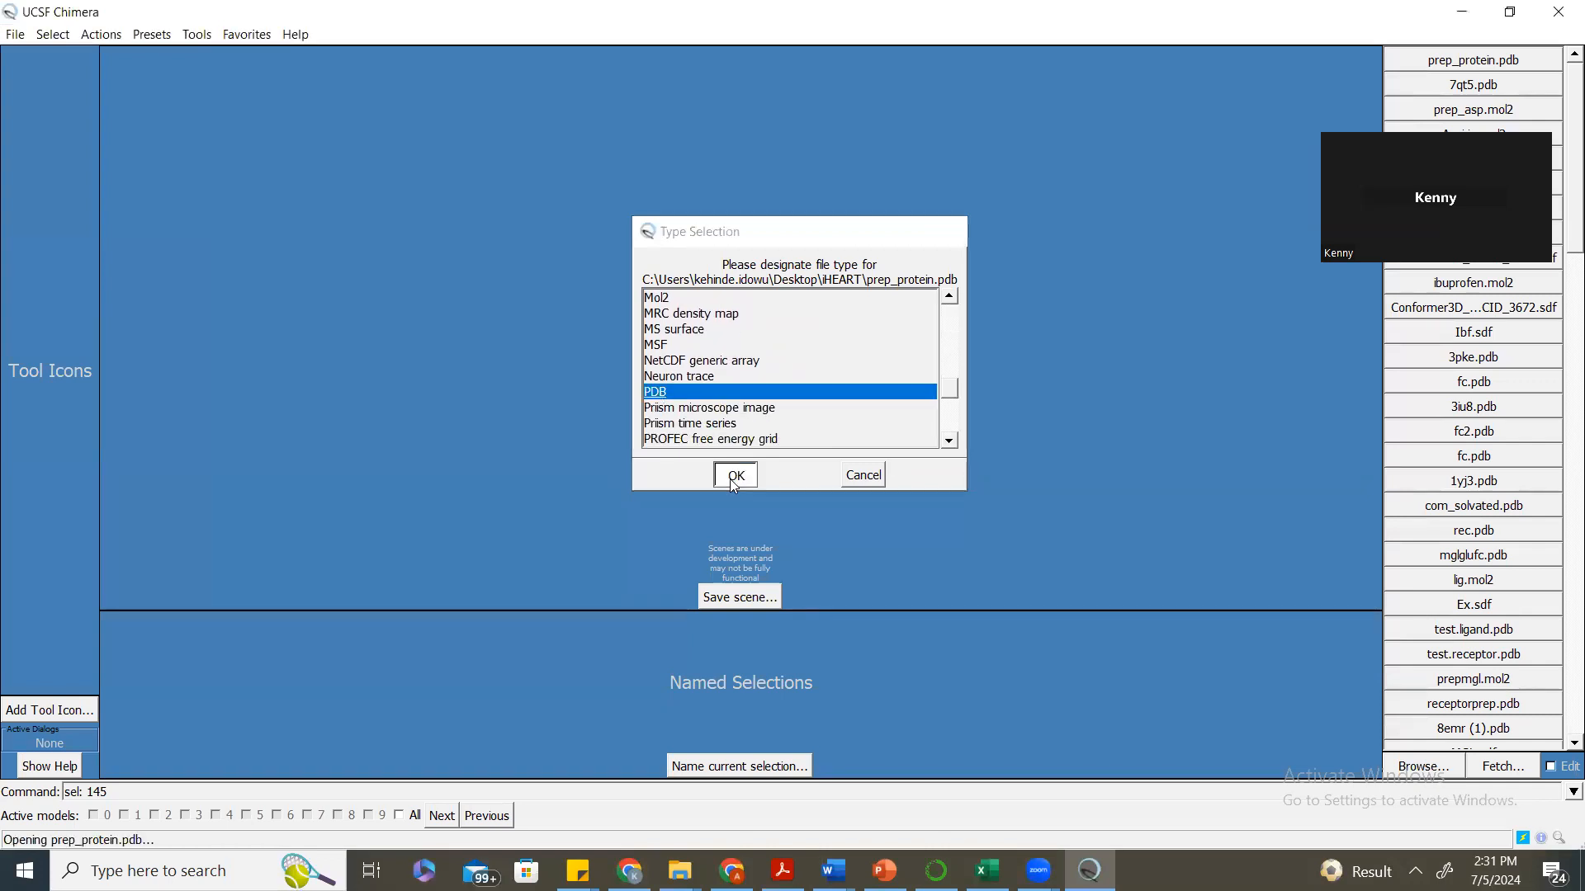
Select residue 145 of the prepared protein with the command sel: 145 and inspect its location.
left_click_drag(660, 379, 819, 540)
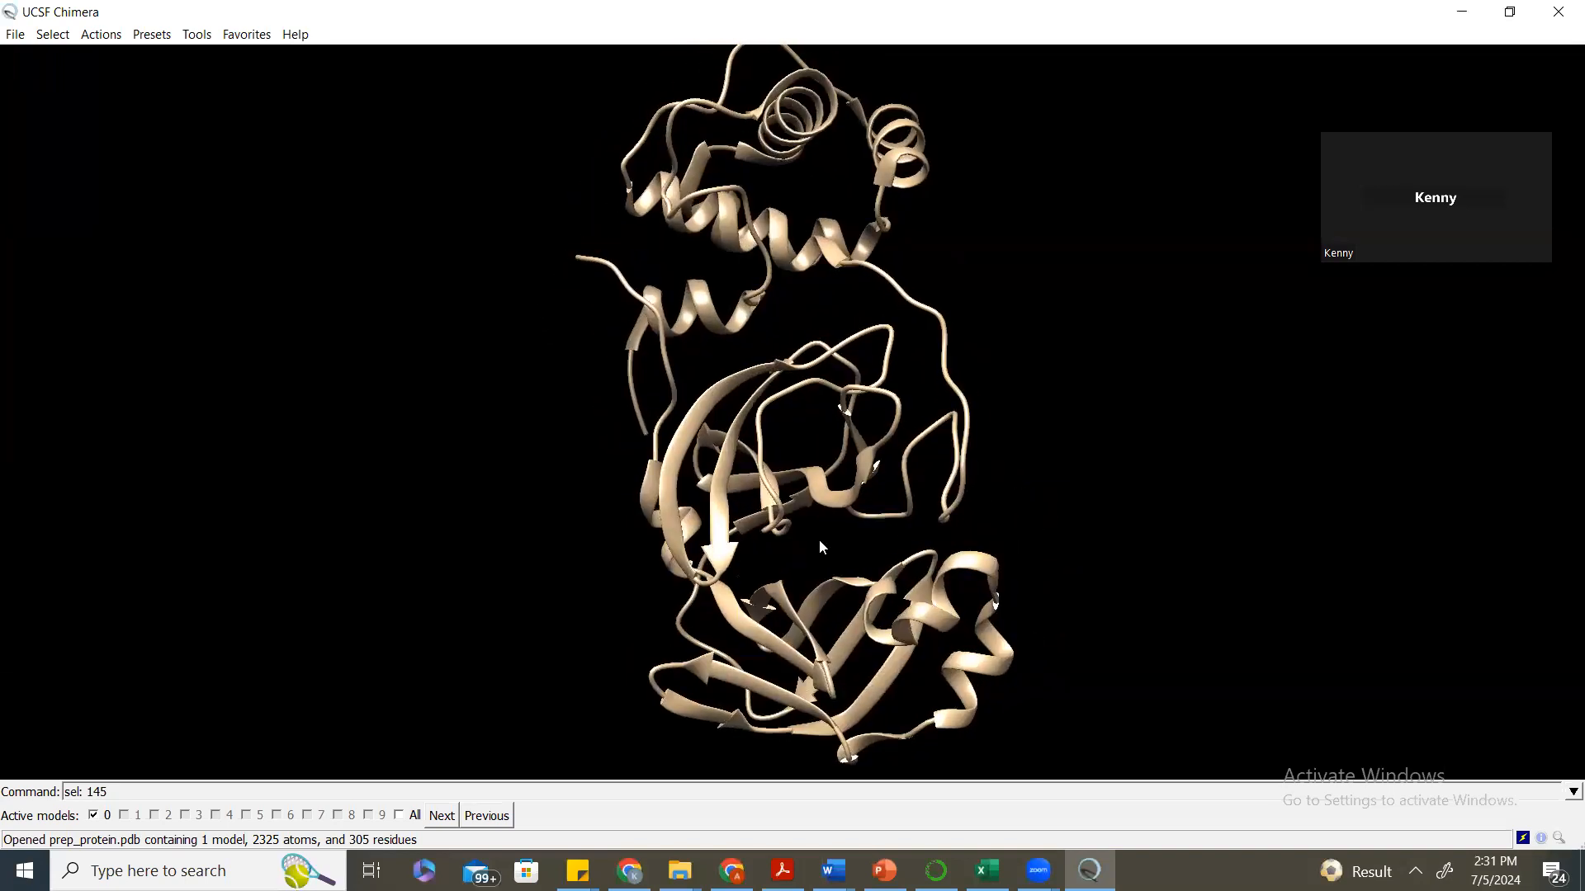
left_click(126, 793)
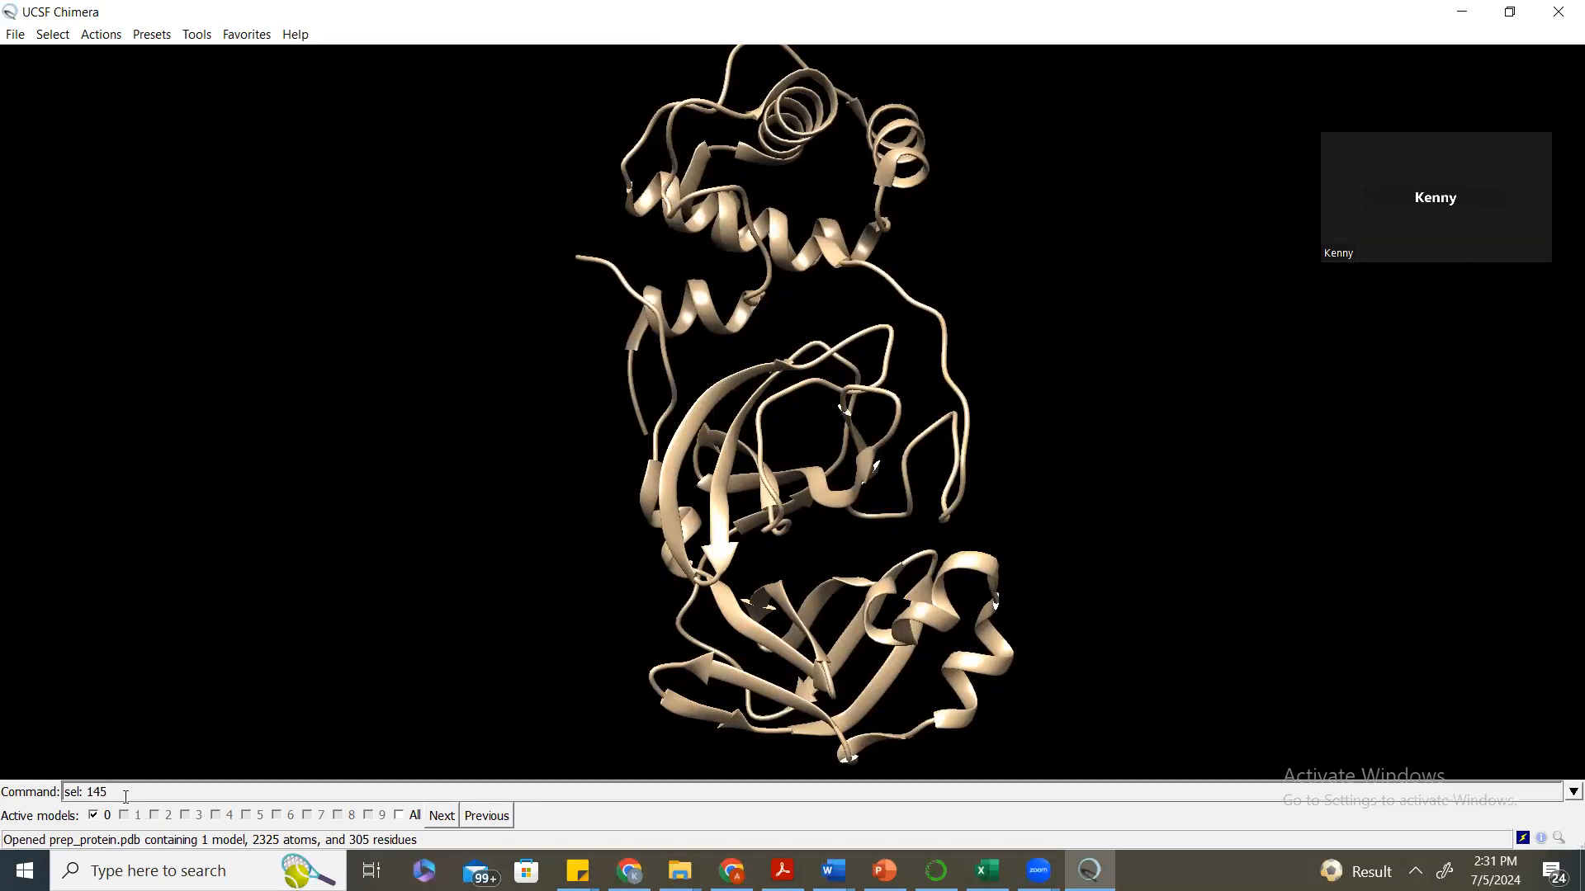
key("Return")
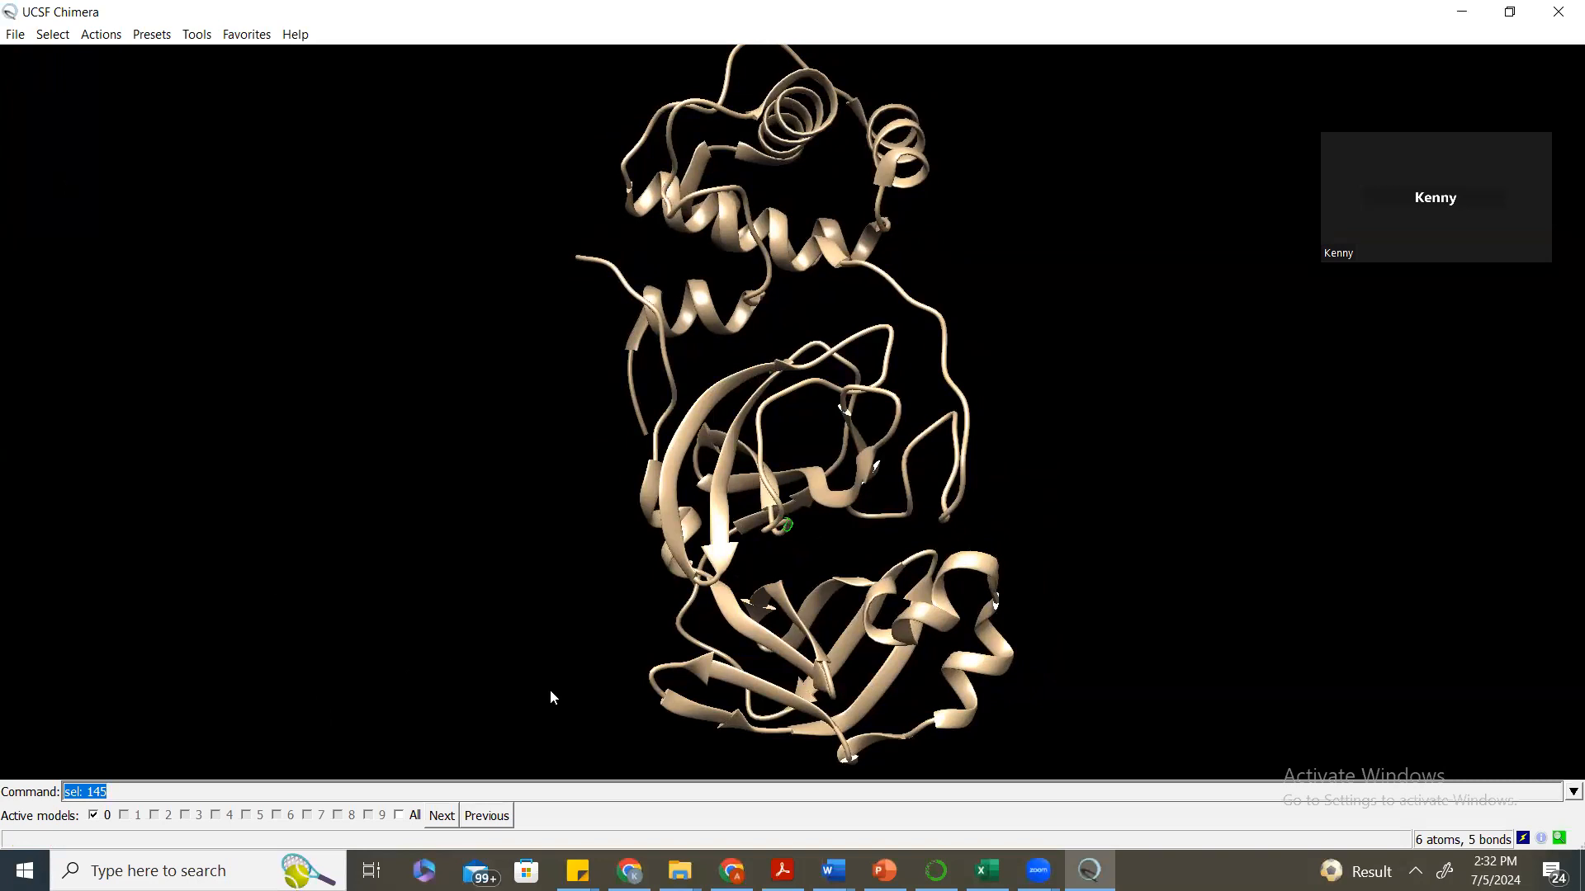
left_click_drag(832, 461, 863, 396)
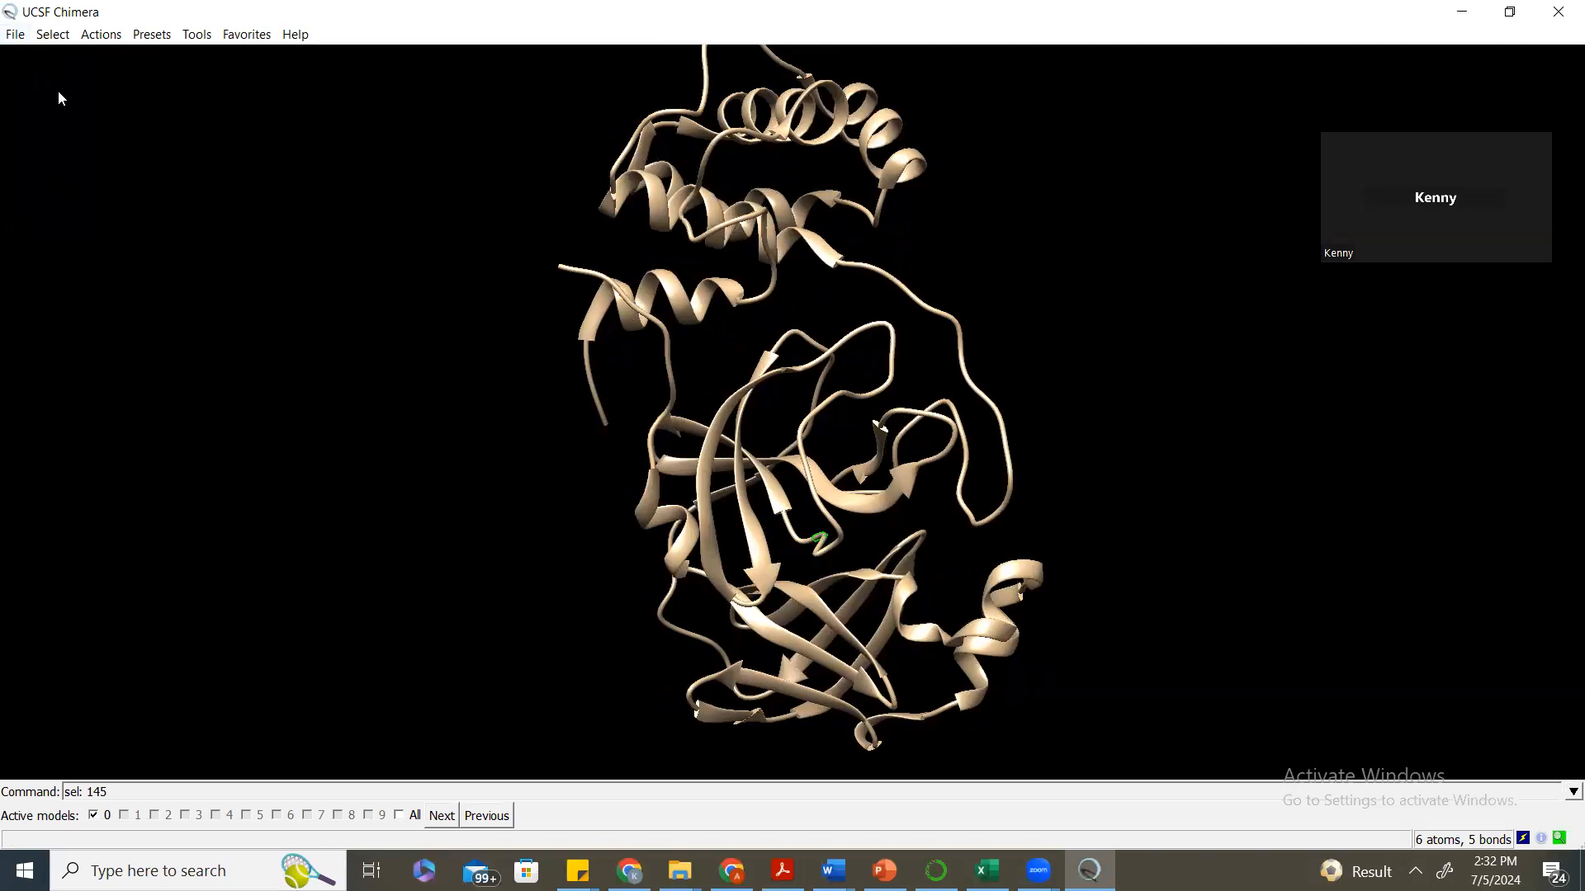
Choose prep_asp.mol2 from the iHEART folder to open alongside the prepared protein.
left_click(15, 35)
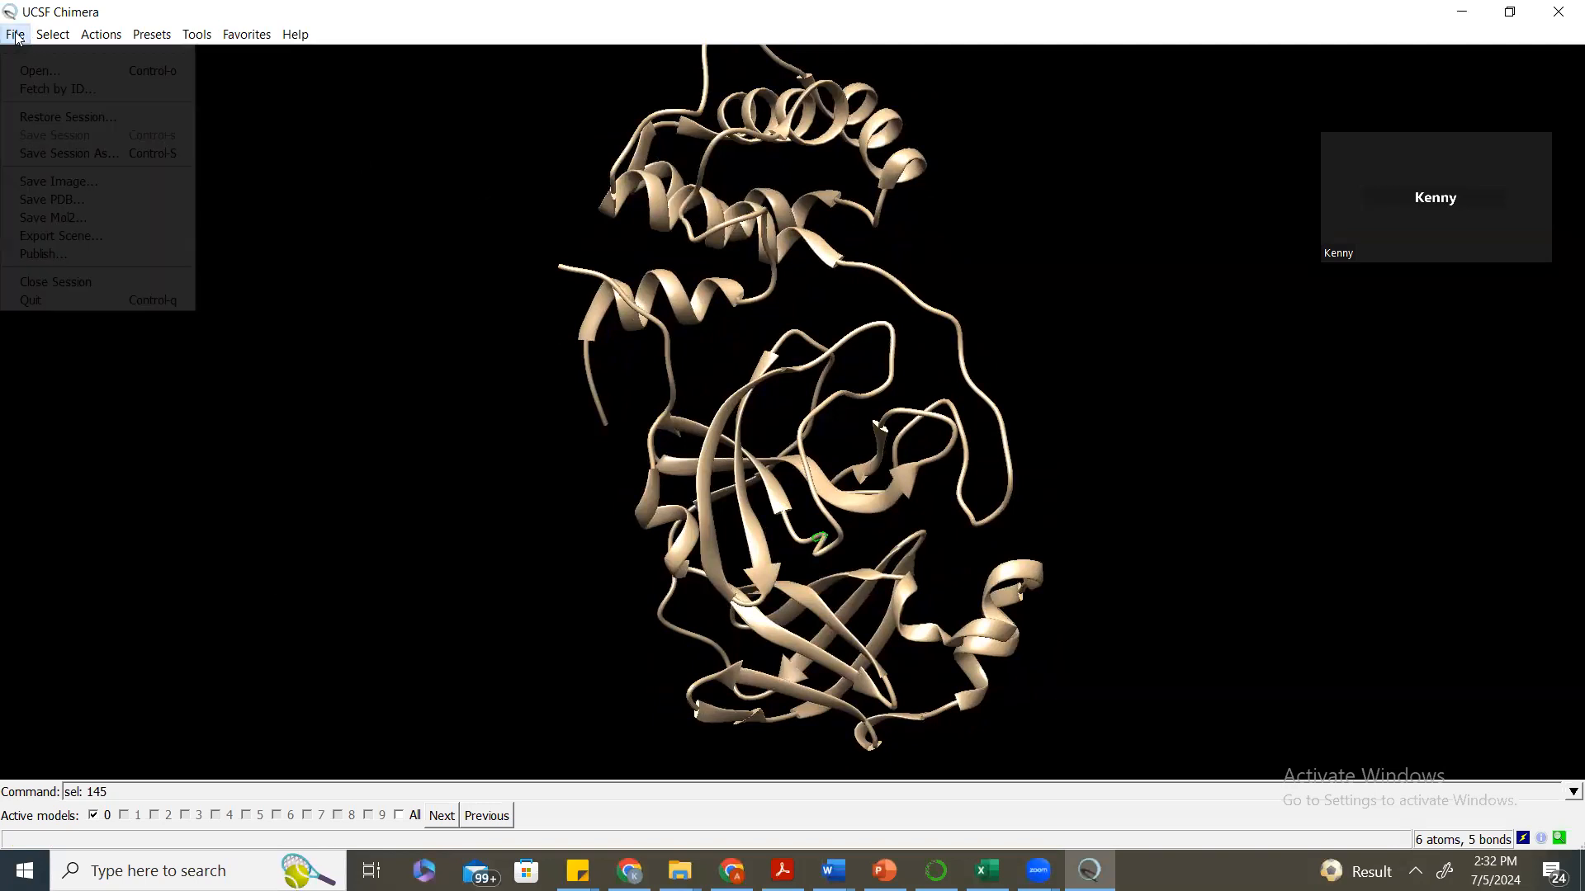
left_click(43, 73)
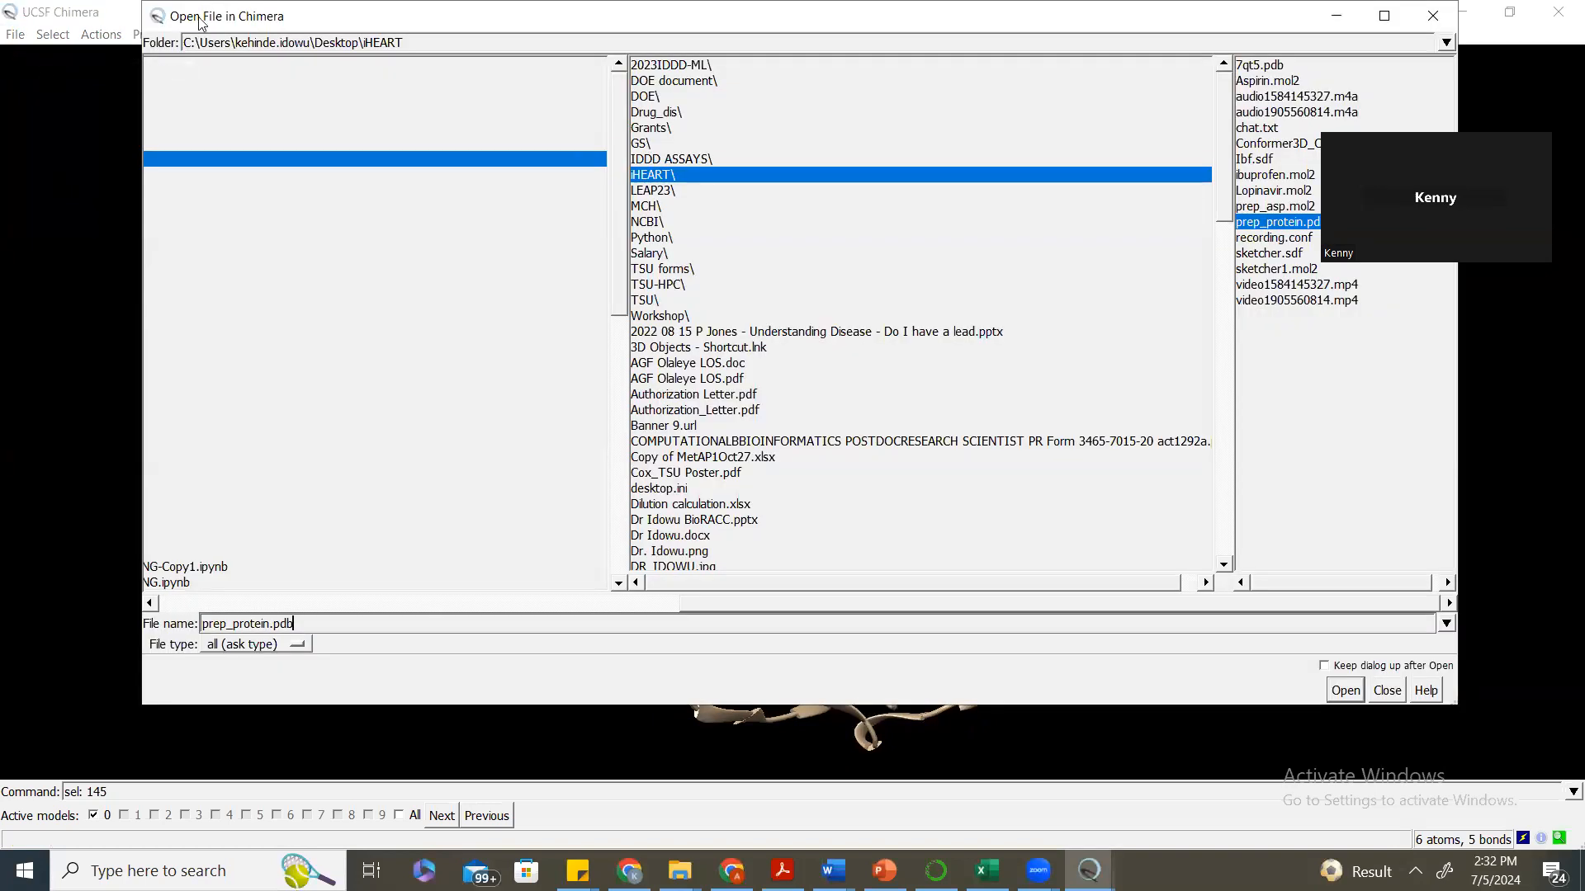
double_click(1268, 206)
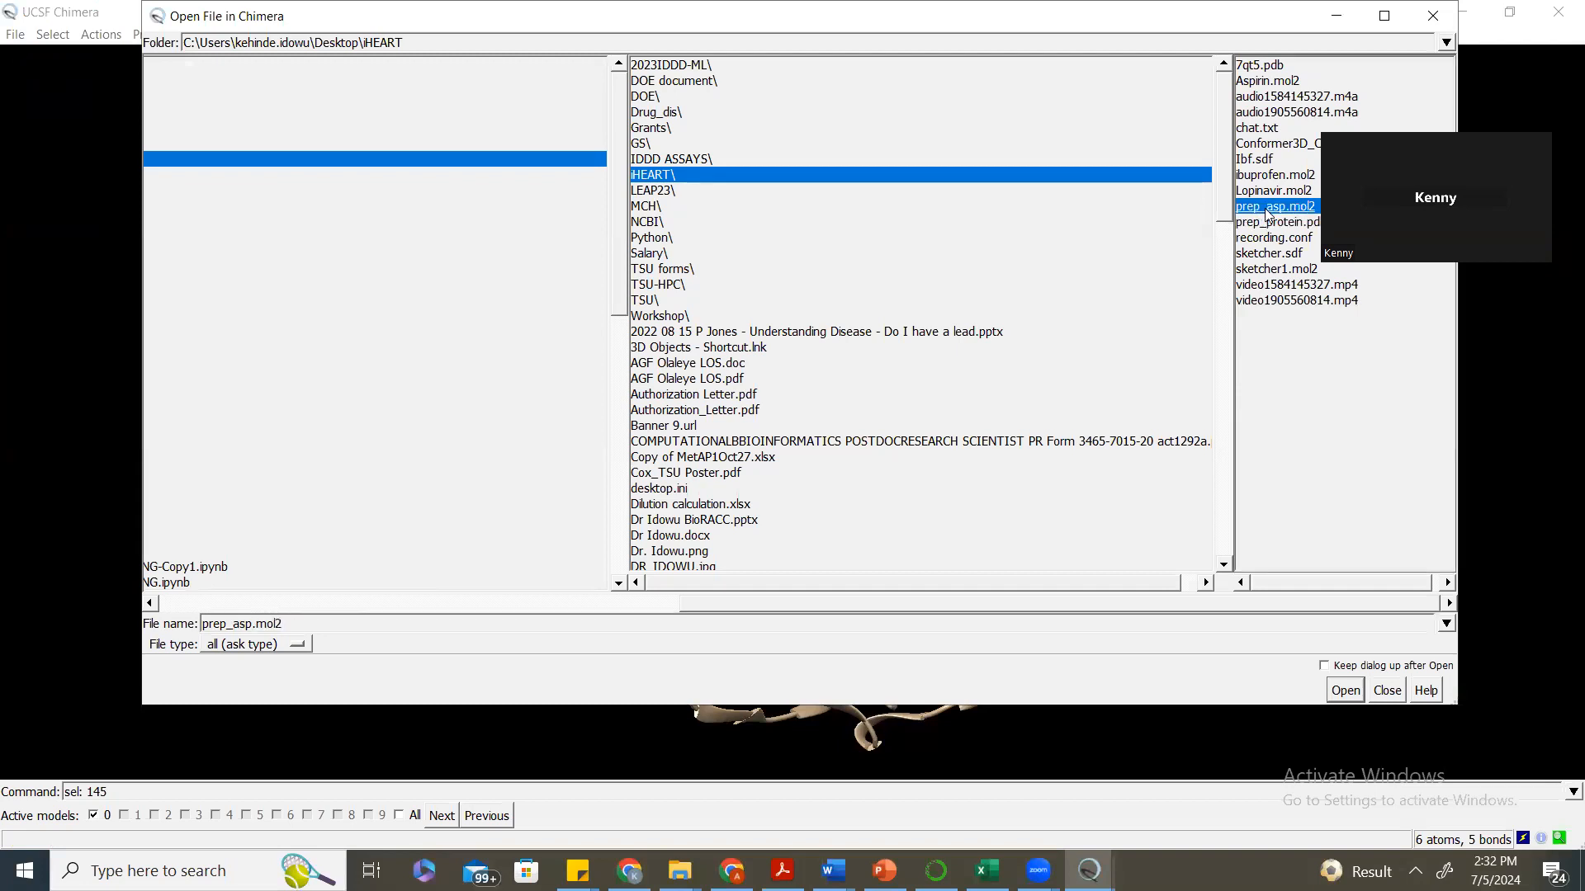
Designate Mol2 as the file type for prep_asp.mol2 and load the prepared aspirin.
left_click(944, 440)
left_click(944, 440)
left_click(943, 440)
left_click(943, 440)
left_click(943, 440)
left_click(944, 440)
left_click(943, 440)
left_click(943, 440)
left_click(943, 440)
left_click(943, 440)
left_click(943, 440)
left_click(943, 440)
left_click(943, 440)
left_click(943, 440)
left_click(945, 441)
left_click(944, 441)
left_click(944, 441)
left_click(944, 441)
left_click(944, 440)
left_click(944, 441)
left_click(944, 441)
left_click(944, 440)
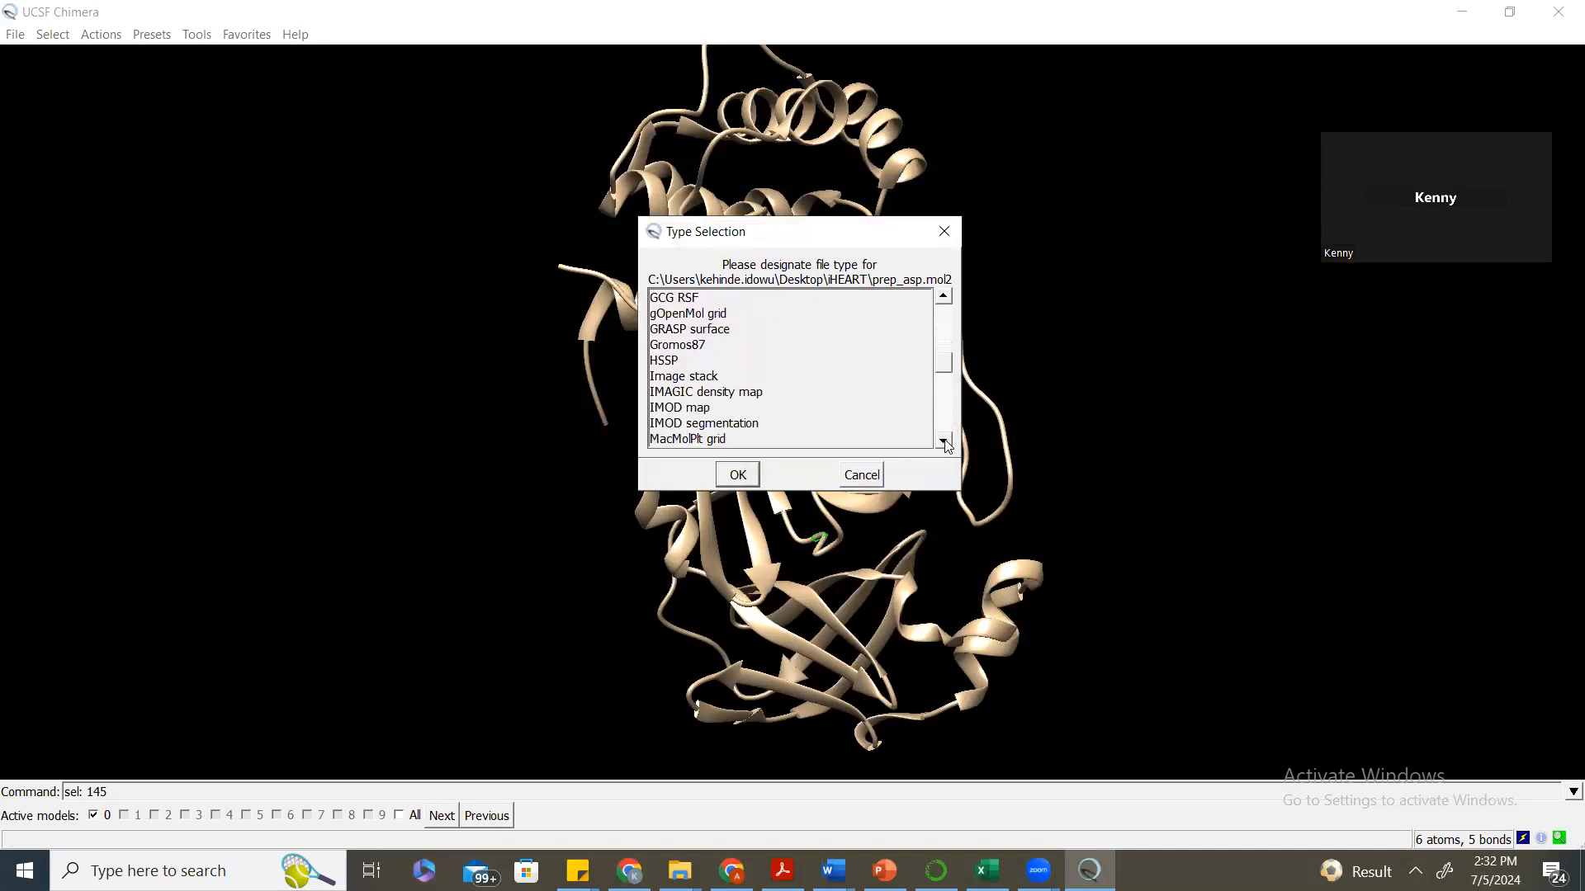
left_click(944, 440)
left_click(943, 440)
left_click(943, 440)
left_click(944, 440)
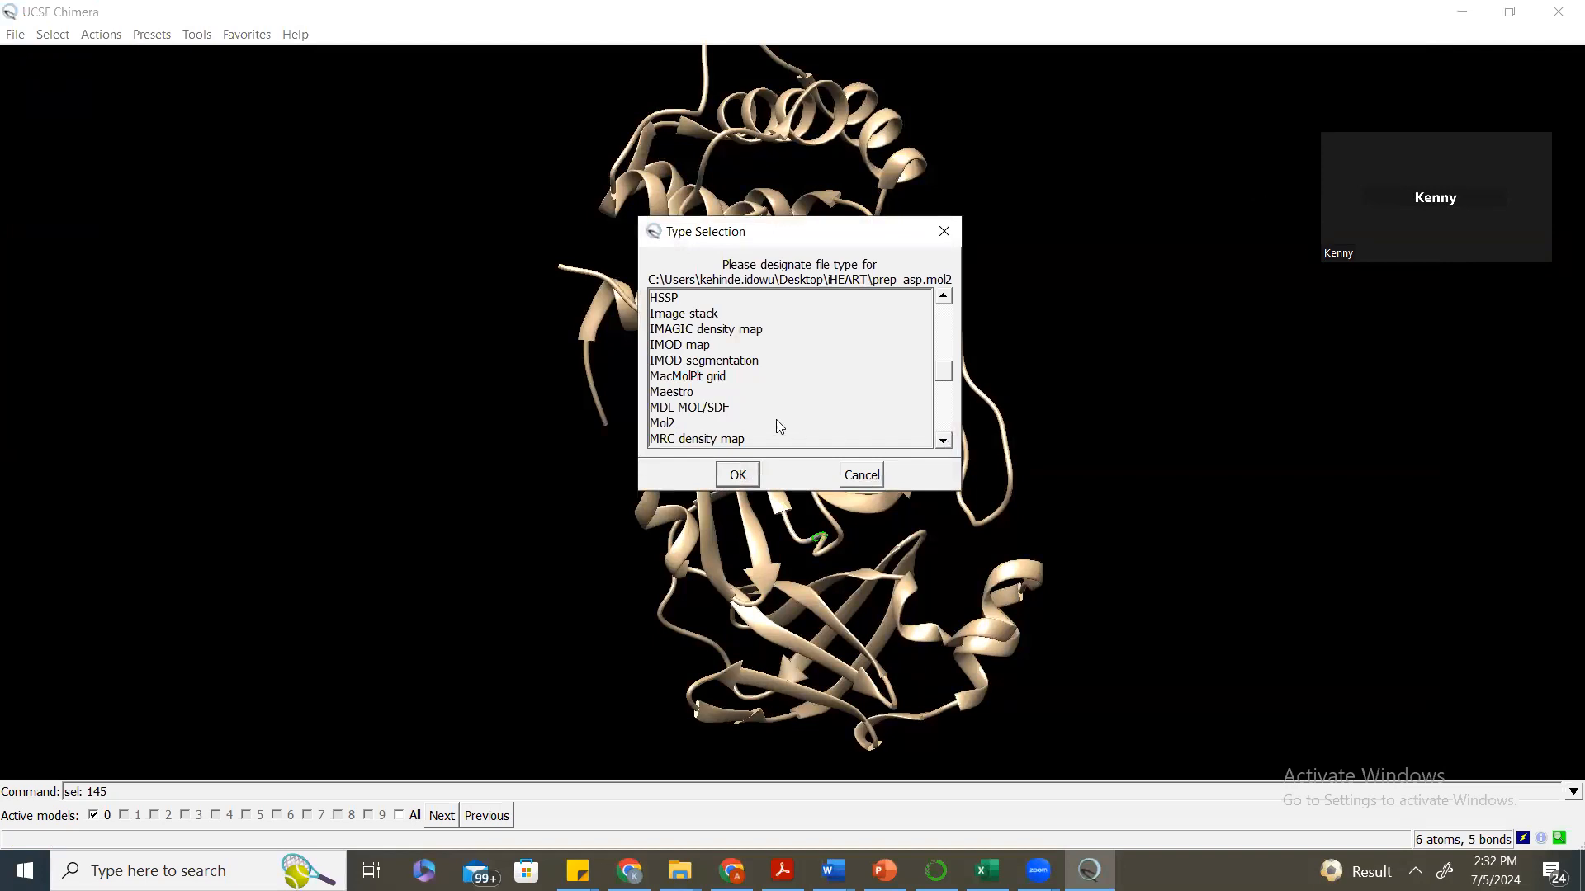
left_click(662, 424)
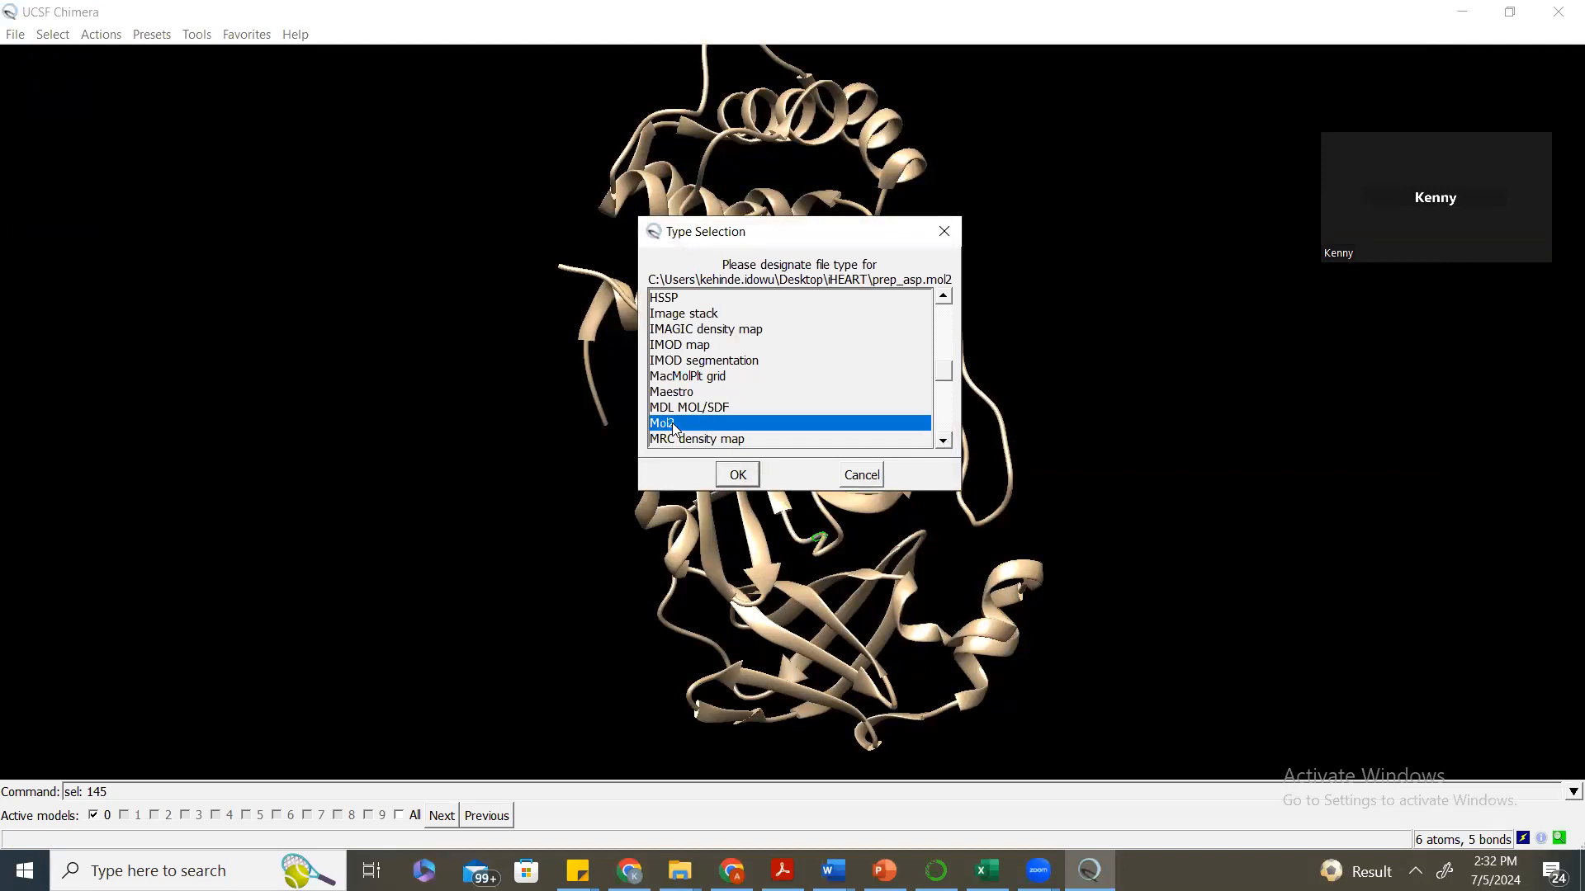
left_click(738, 477)
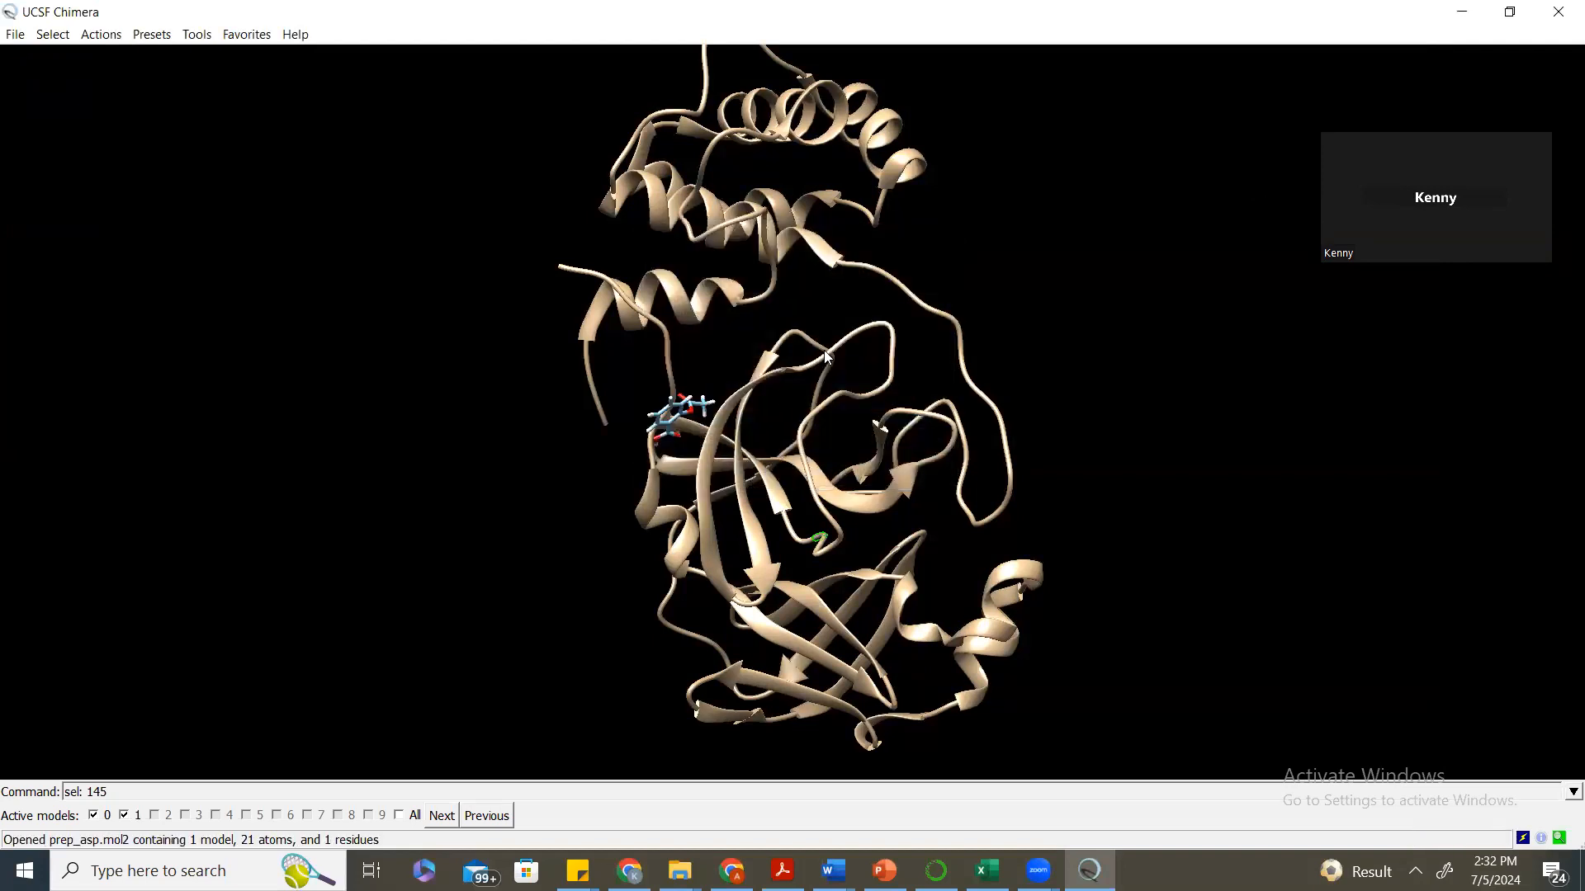
Open the AutoDock Vina docking setup and move its dialog clear of the protein structure.
mouse_move(828, 357)
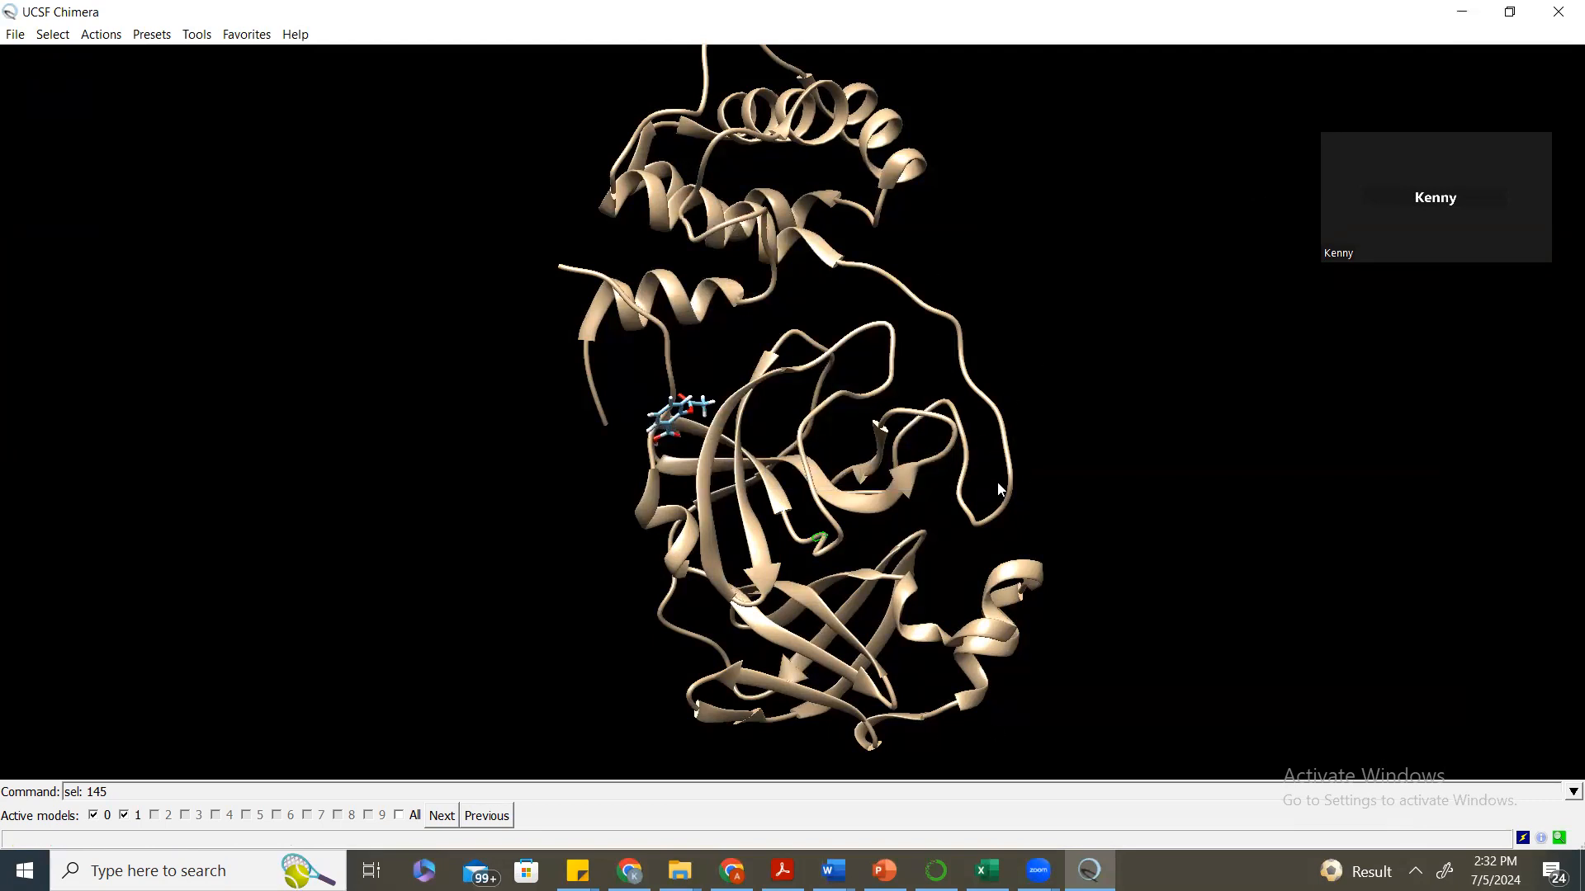
mouse_move(998, 484)
left_mouse_down()
mouse_move(930, 481)
mouse_move(997, 496)
left_mouse_up()
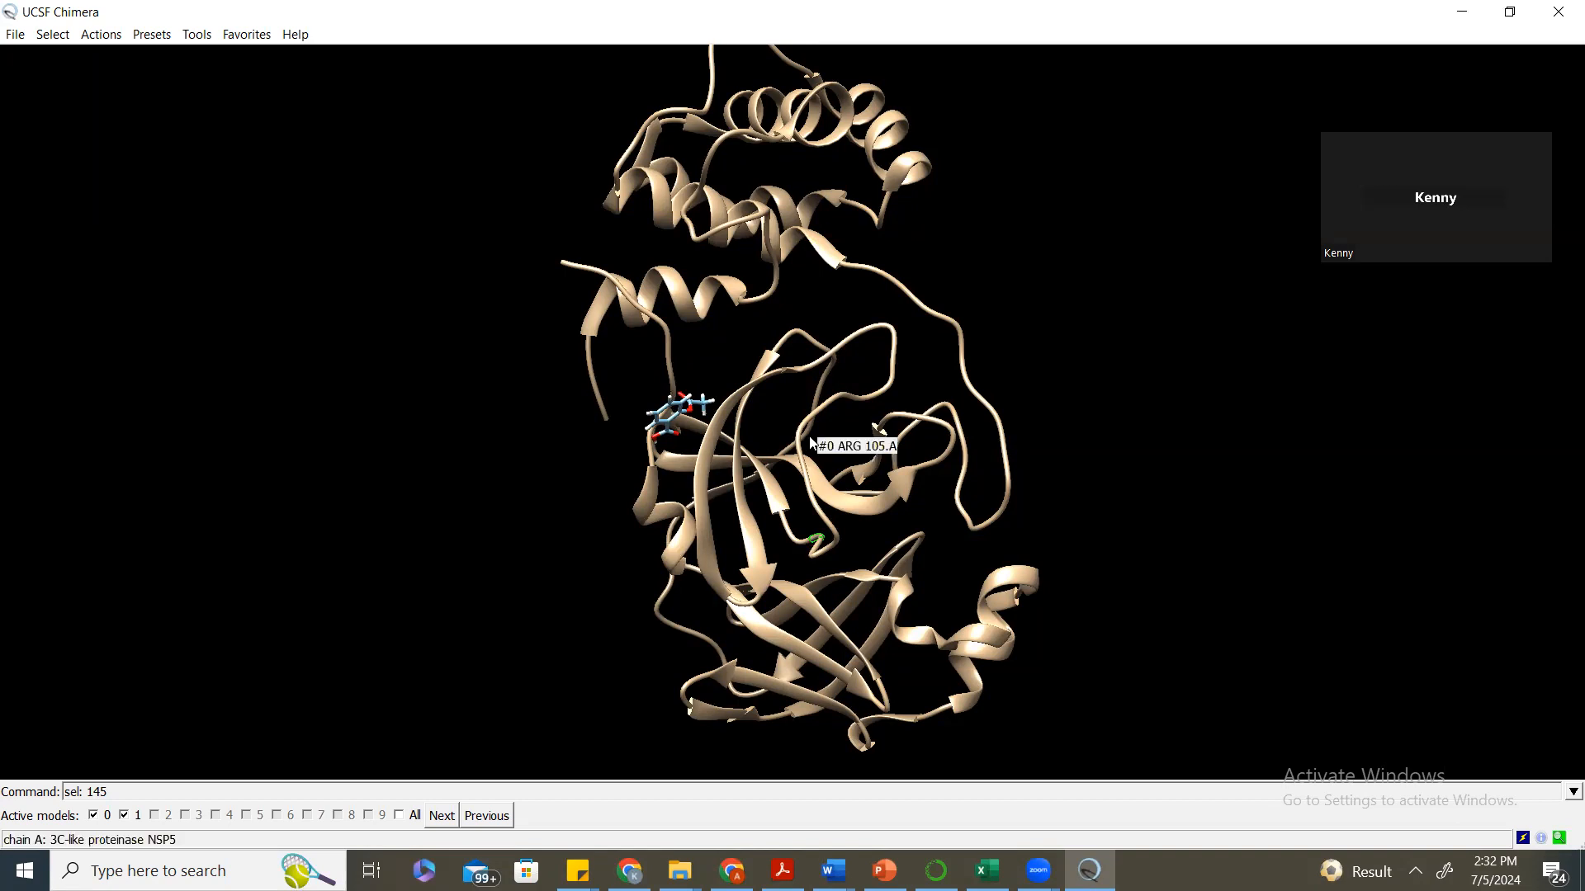
mouse_move(674, 415)
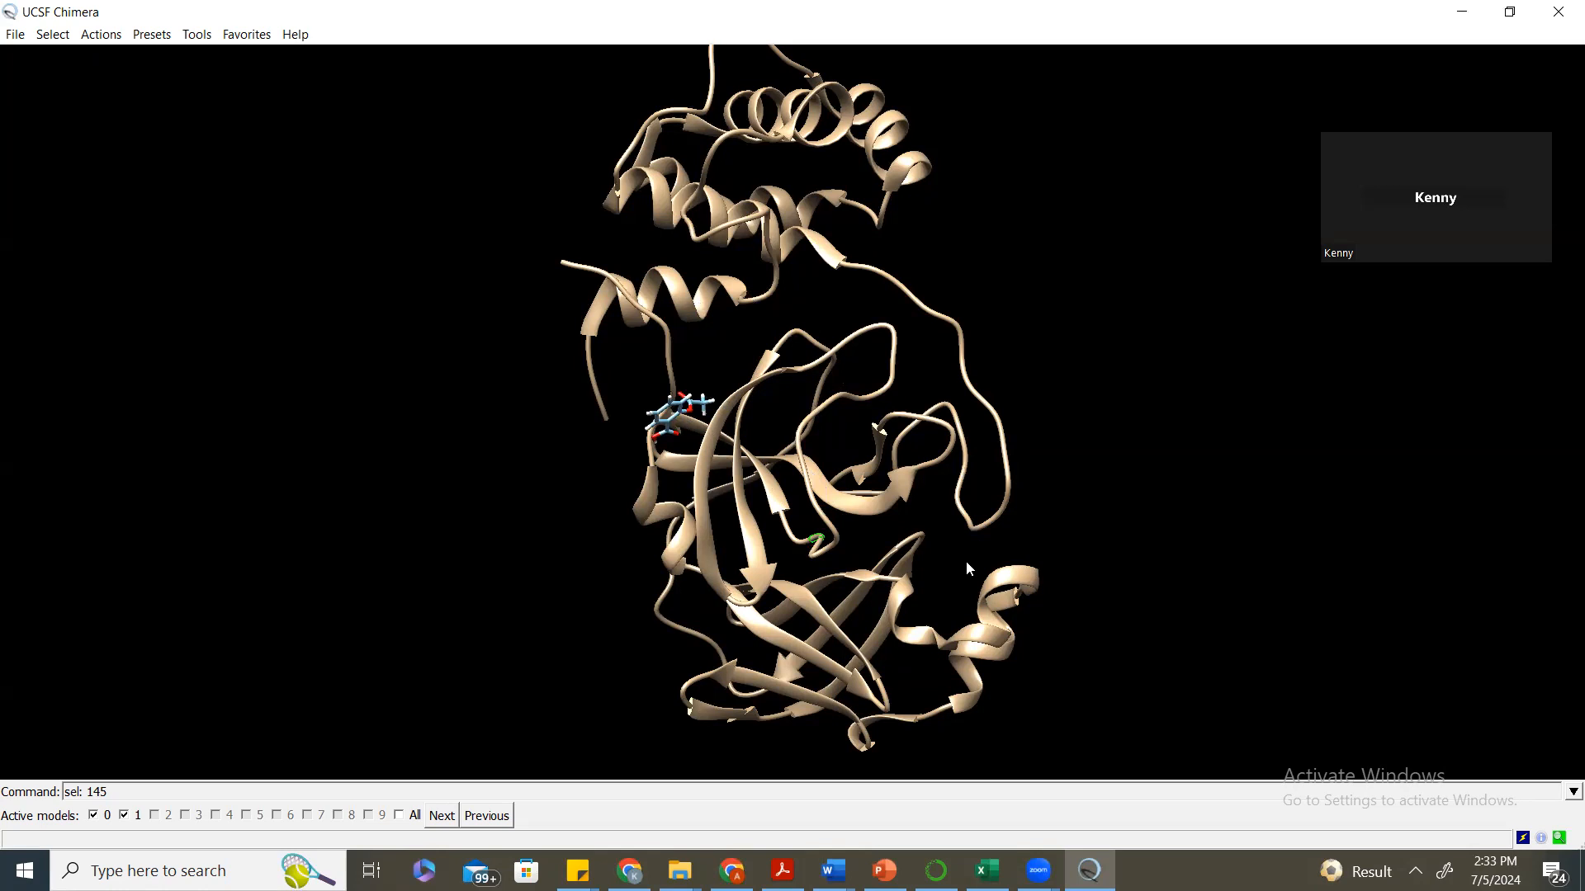
left_click(198, 36)
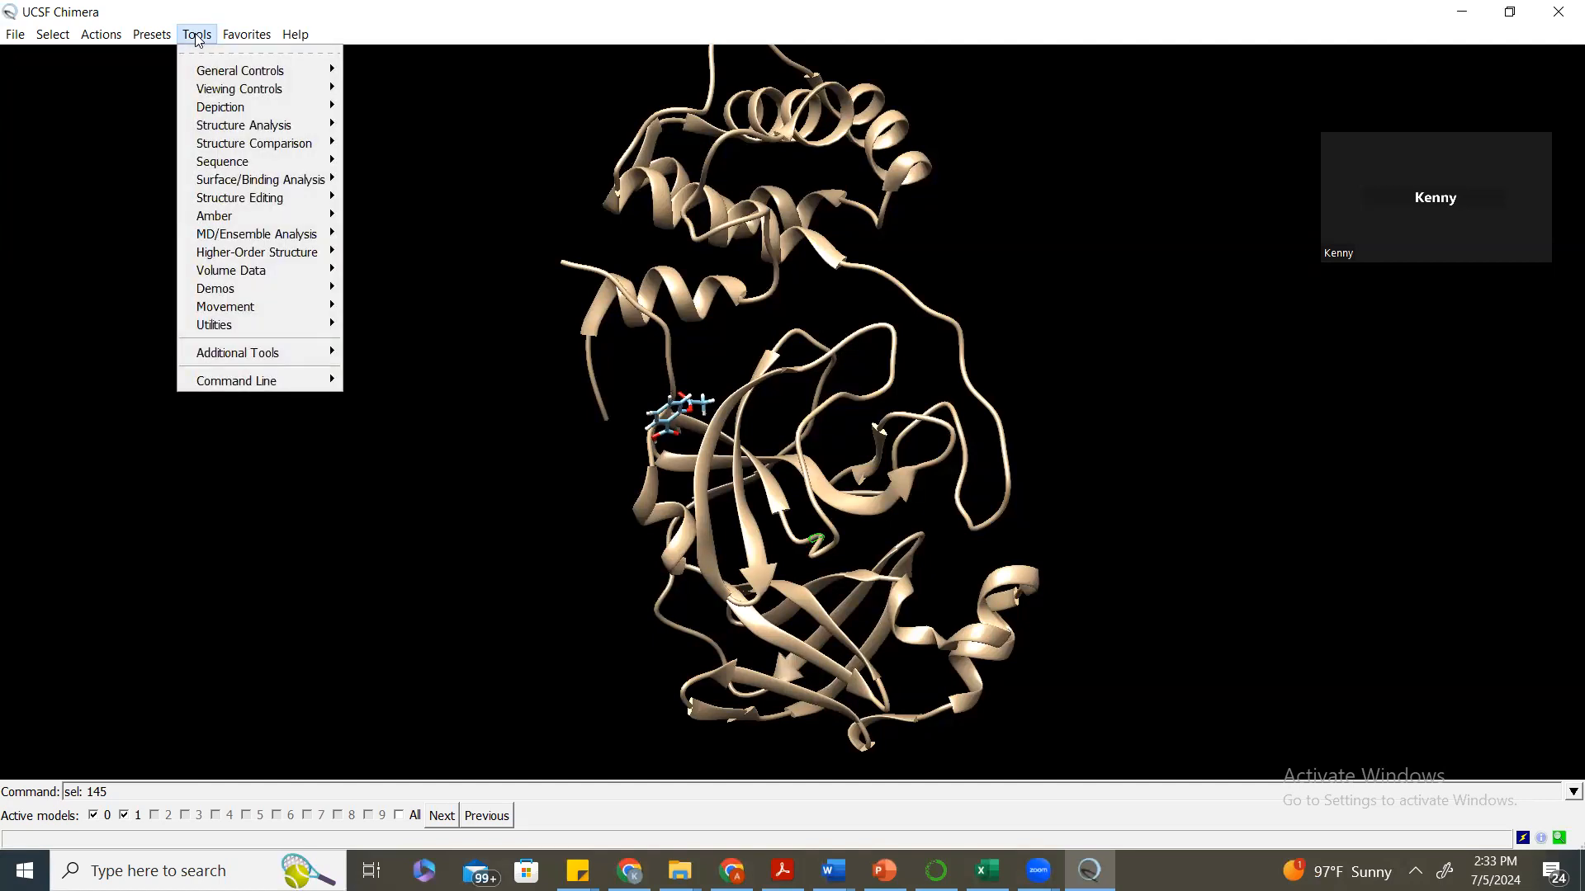
mouse_move(256, 183)
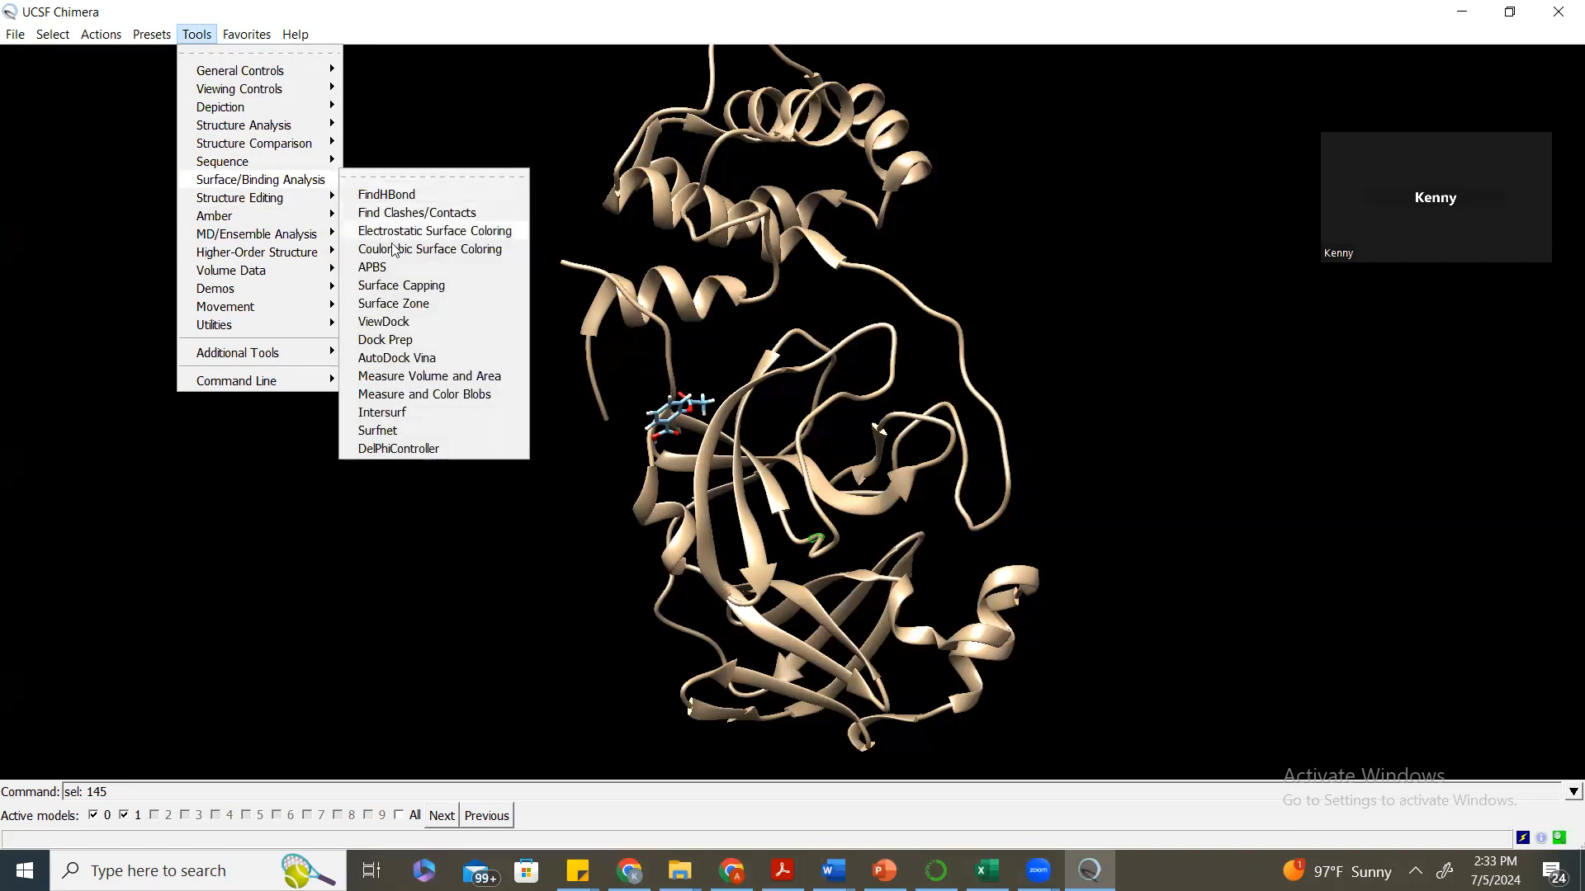
left_click(391, 360)
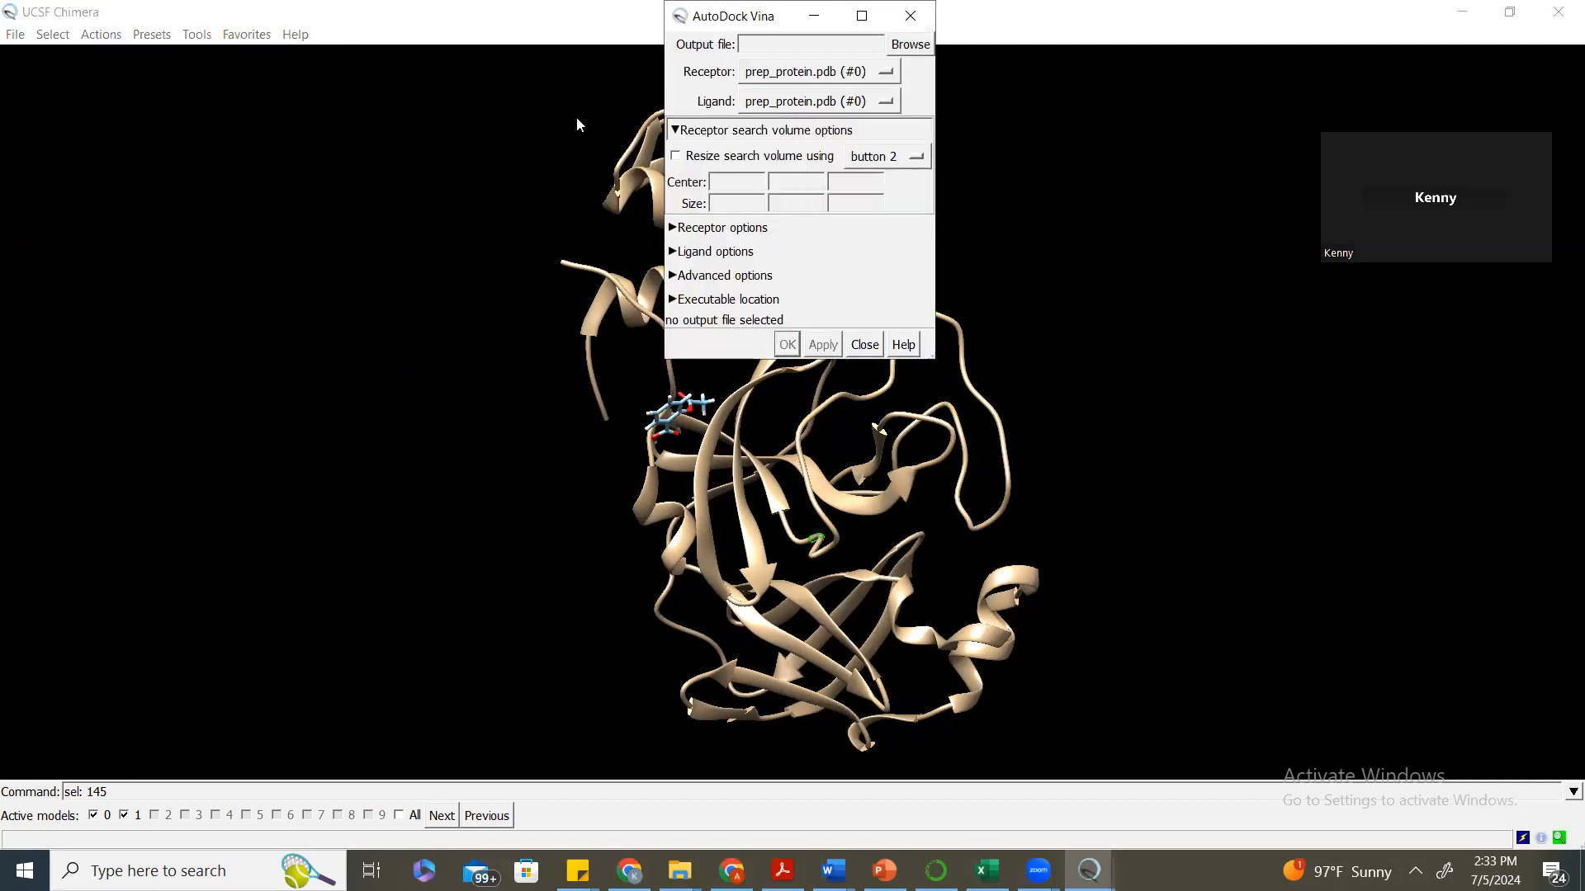
left_click(677, 18)
left_click(636, 147)
left_click_drag(683, 31, 208, 205)
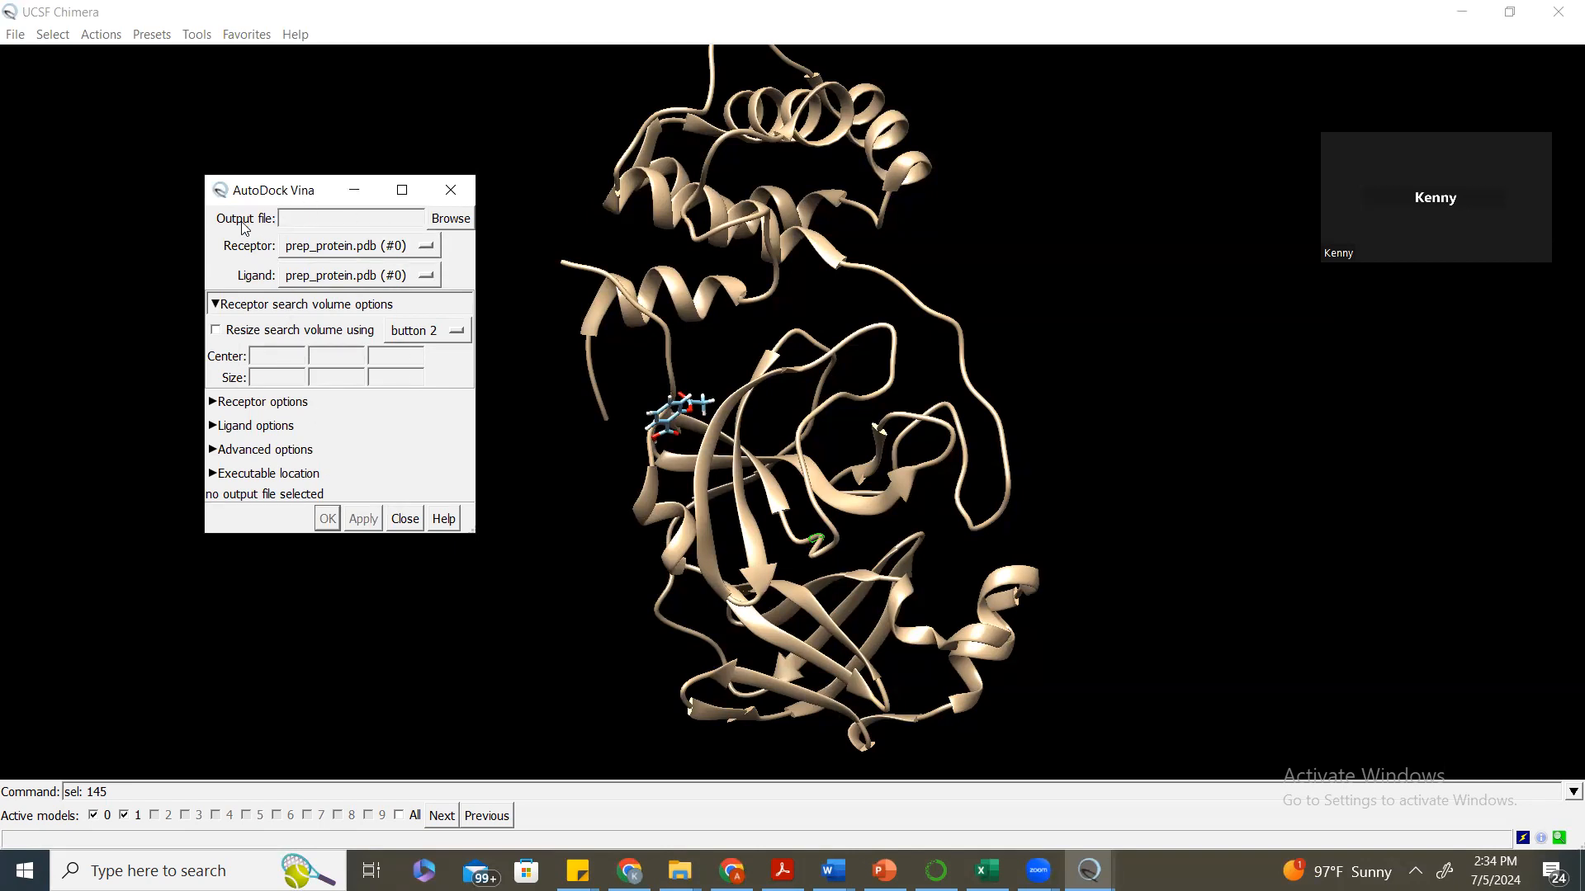
Set the docking output location to a pdbqt file named protease_asp in the iHEART folder.
left_click(450, 220)
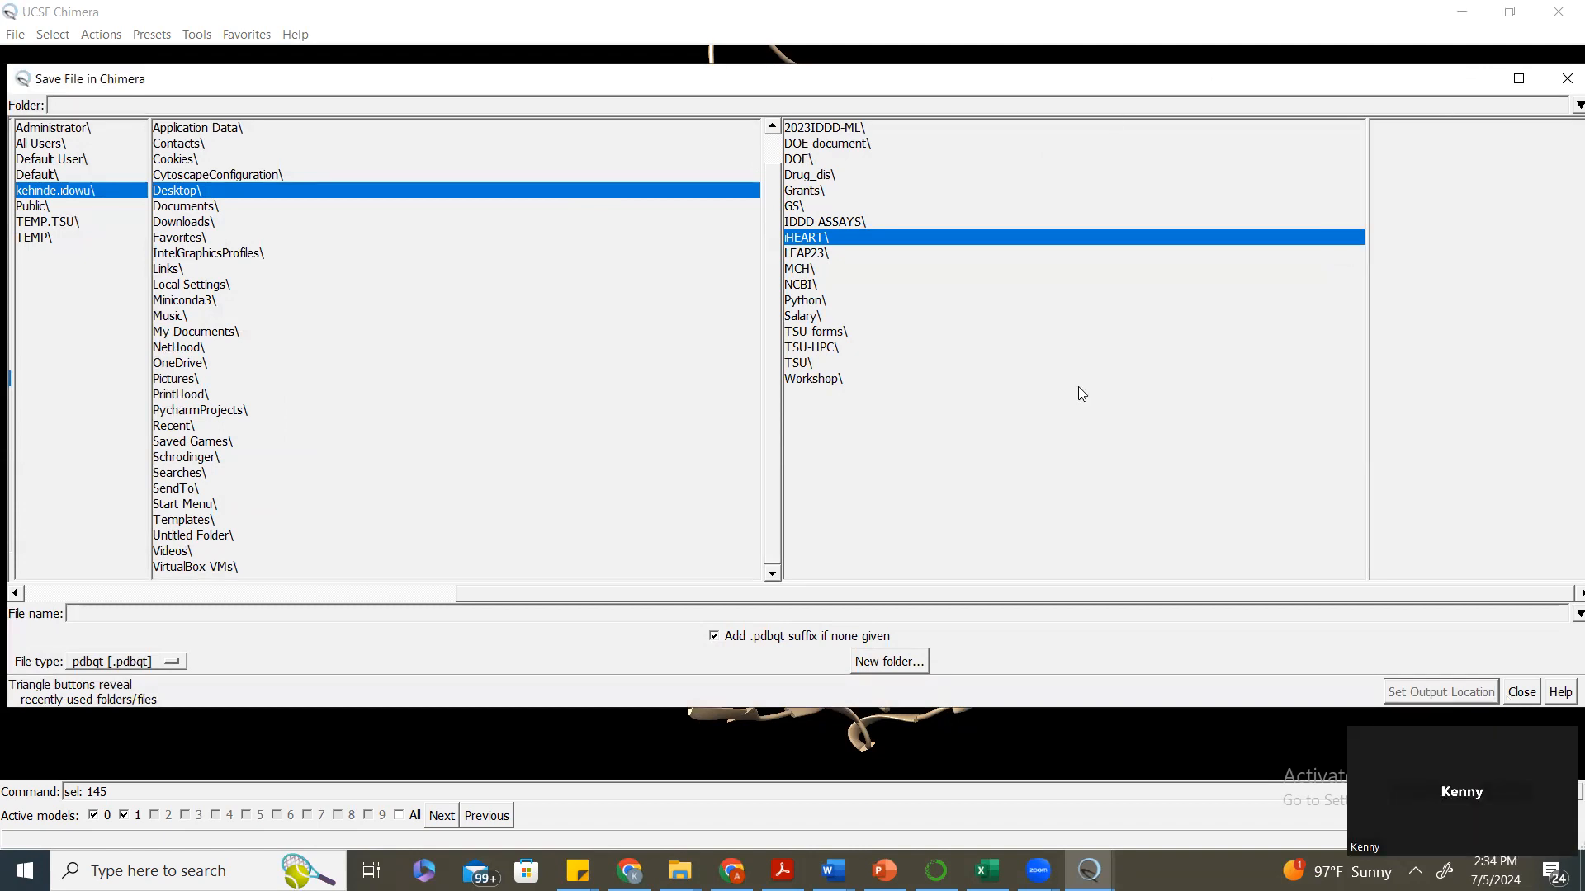
left_click(97, 613)
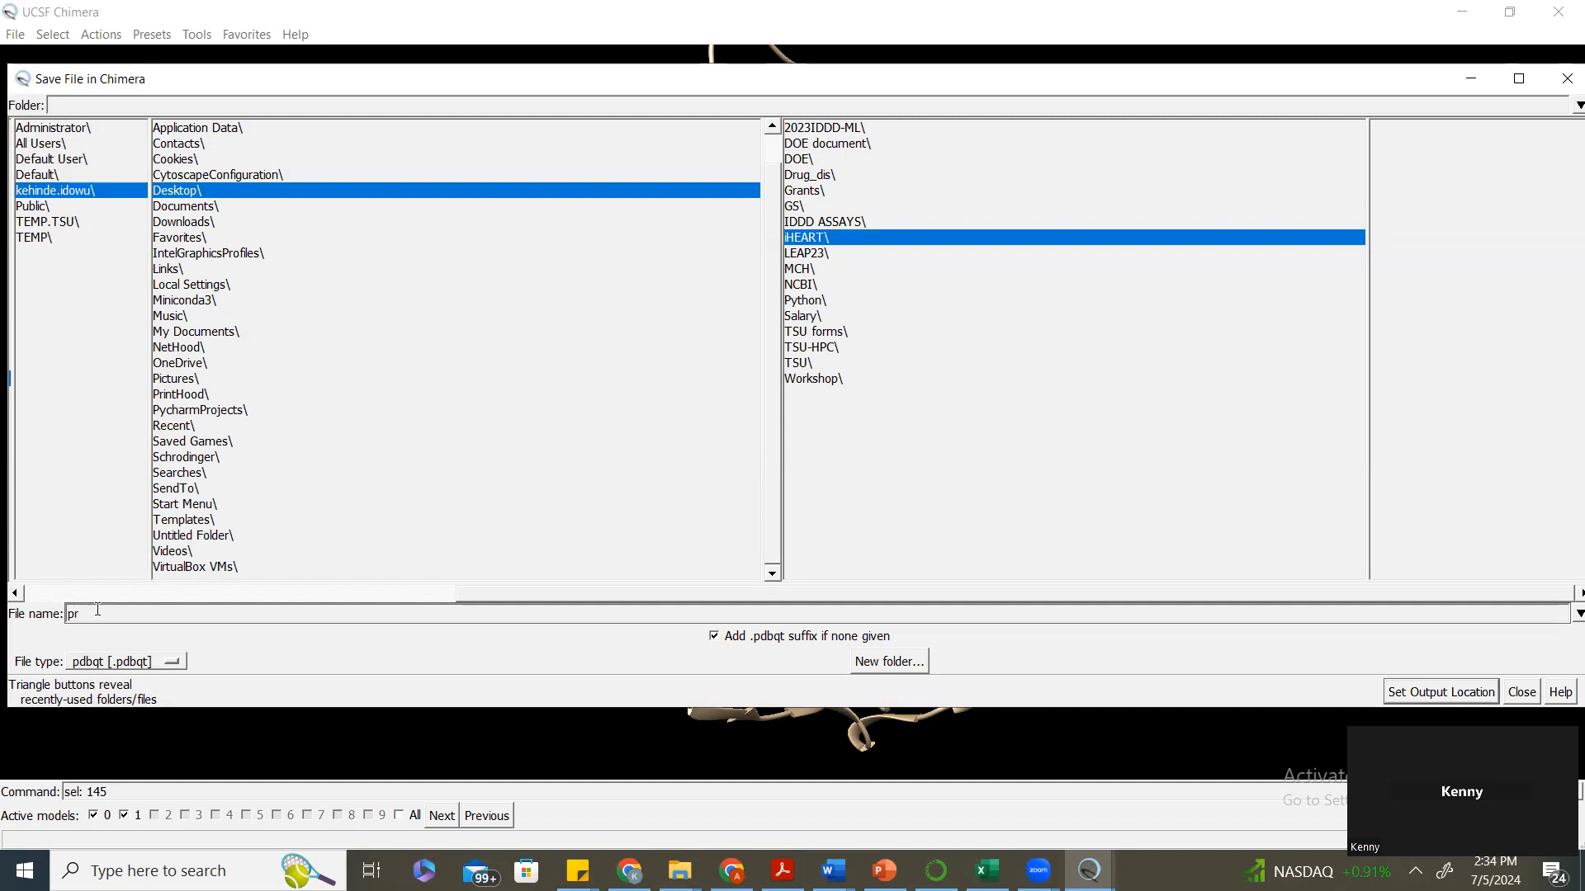
type("protease_asp")
left_click(1418, 693)
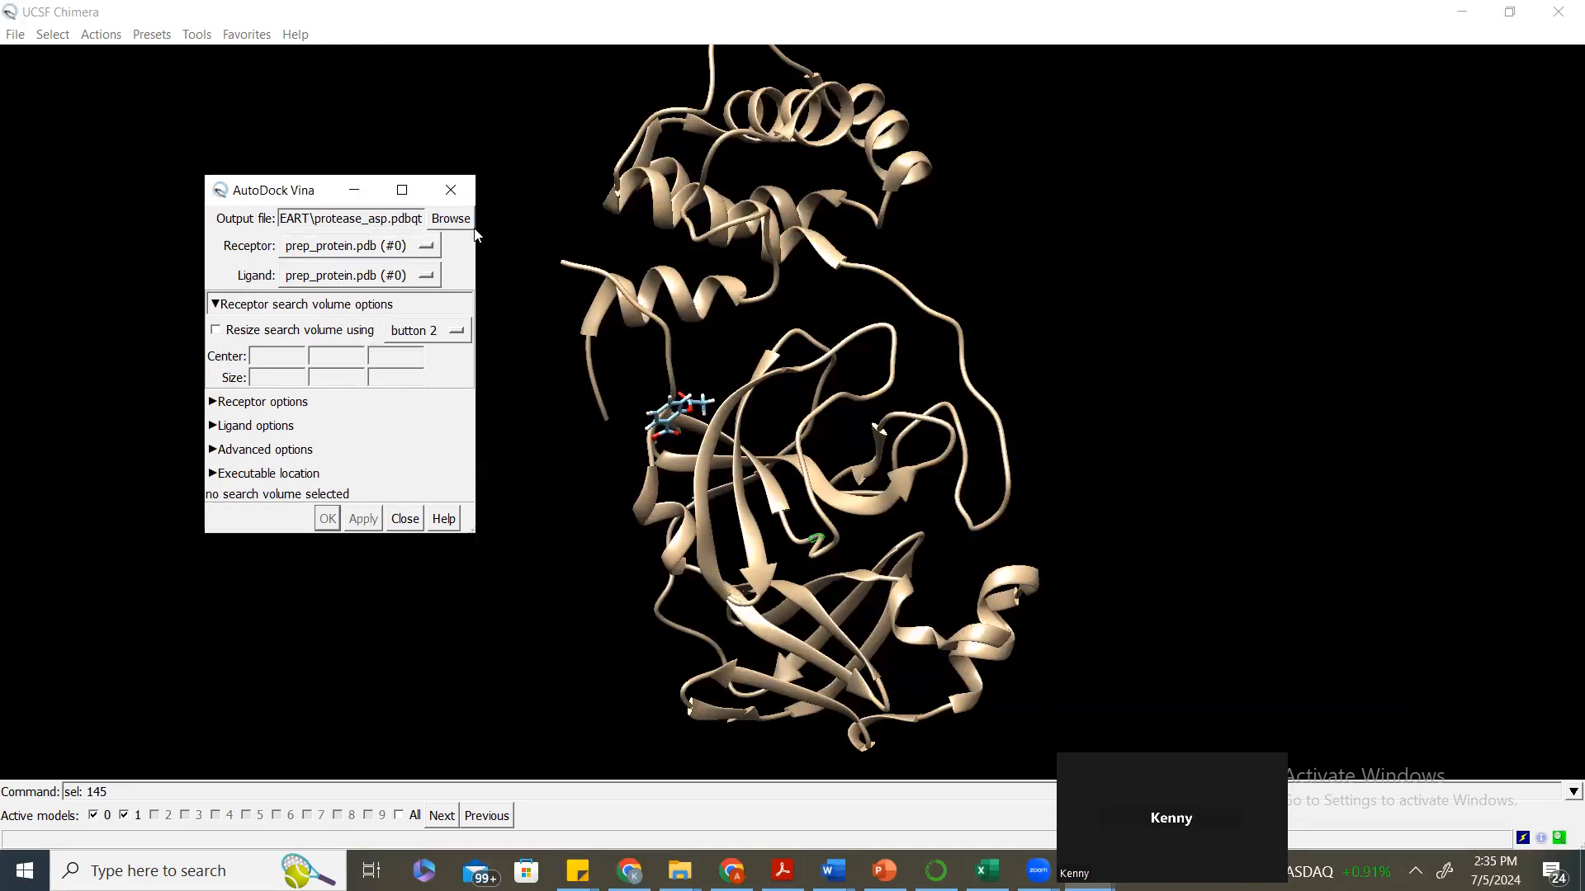
Assign prep_protein.pdb (#0) as the docking receptor and 2244 (#1) as the ligand.
mouse_move(688, 393)
left_click(426, 247)
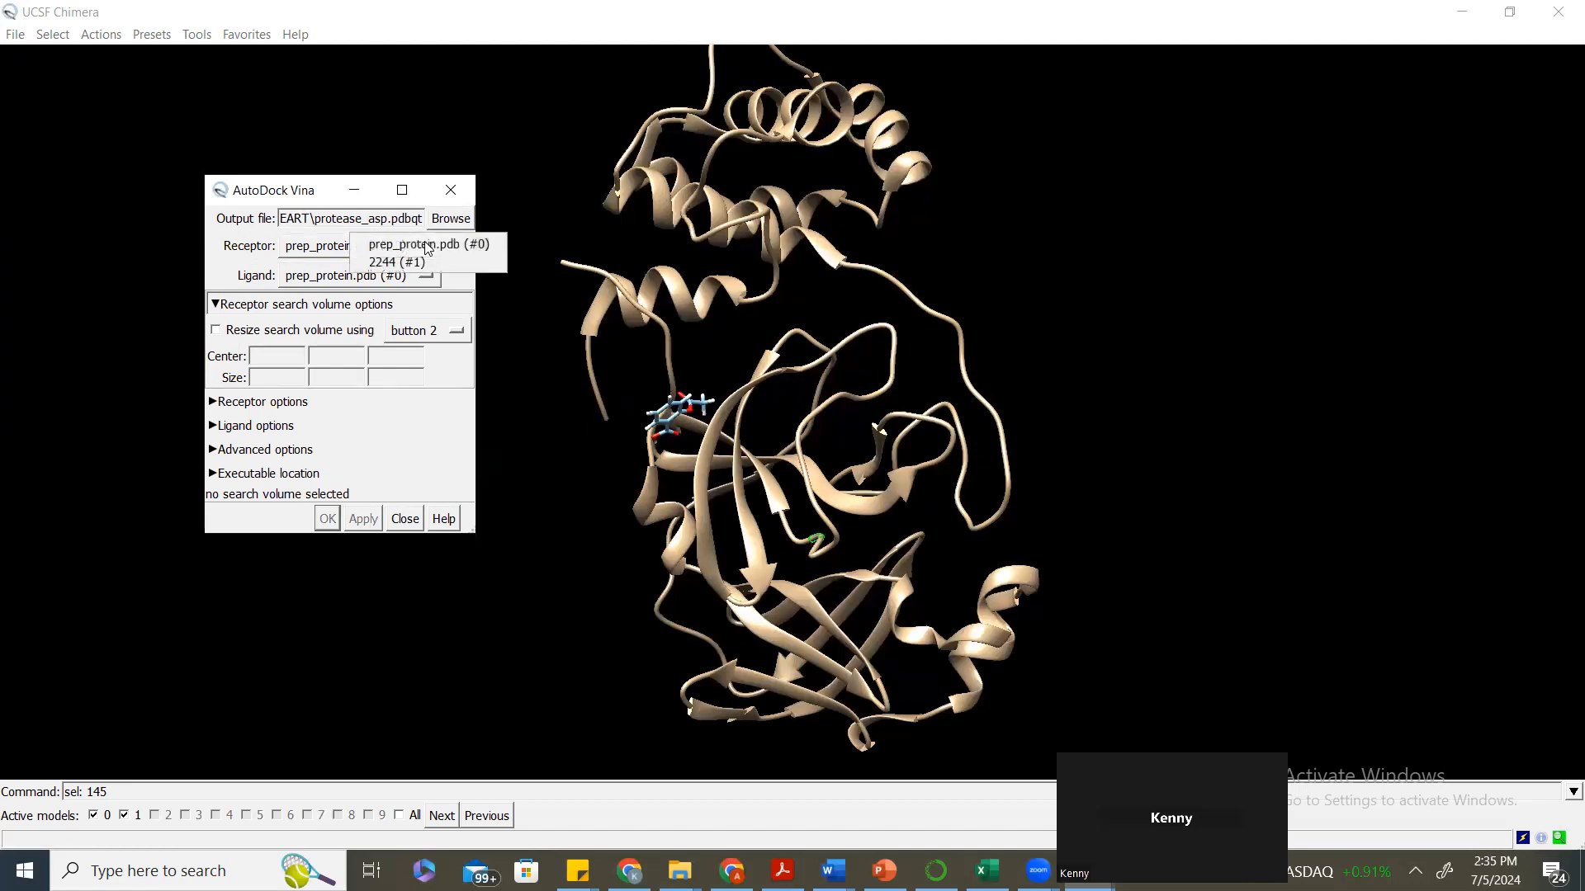
left_click(414, 246)
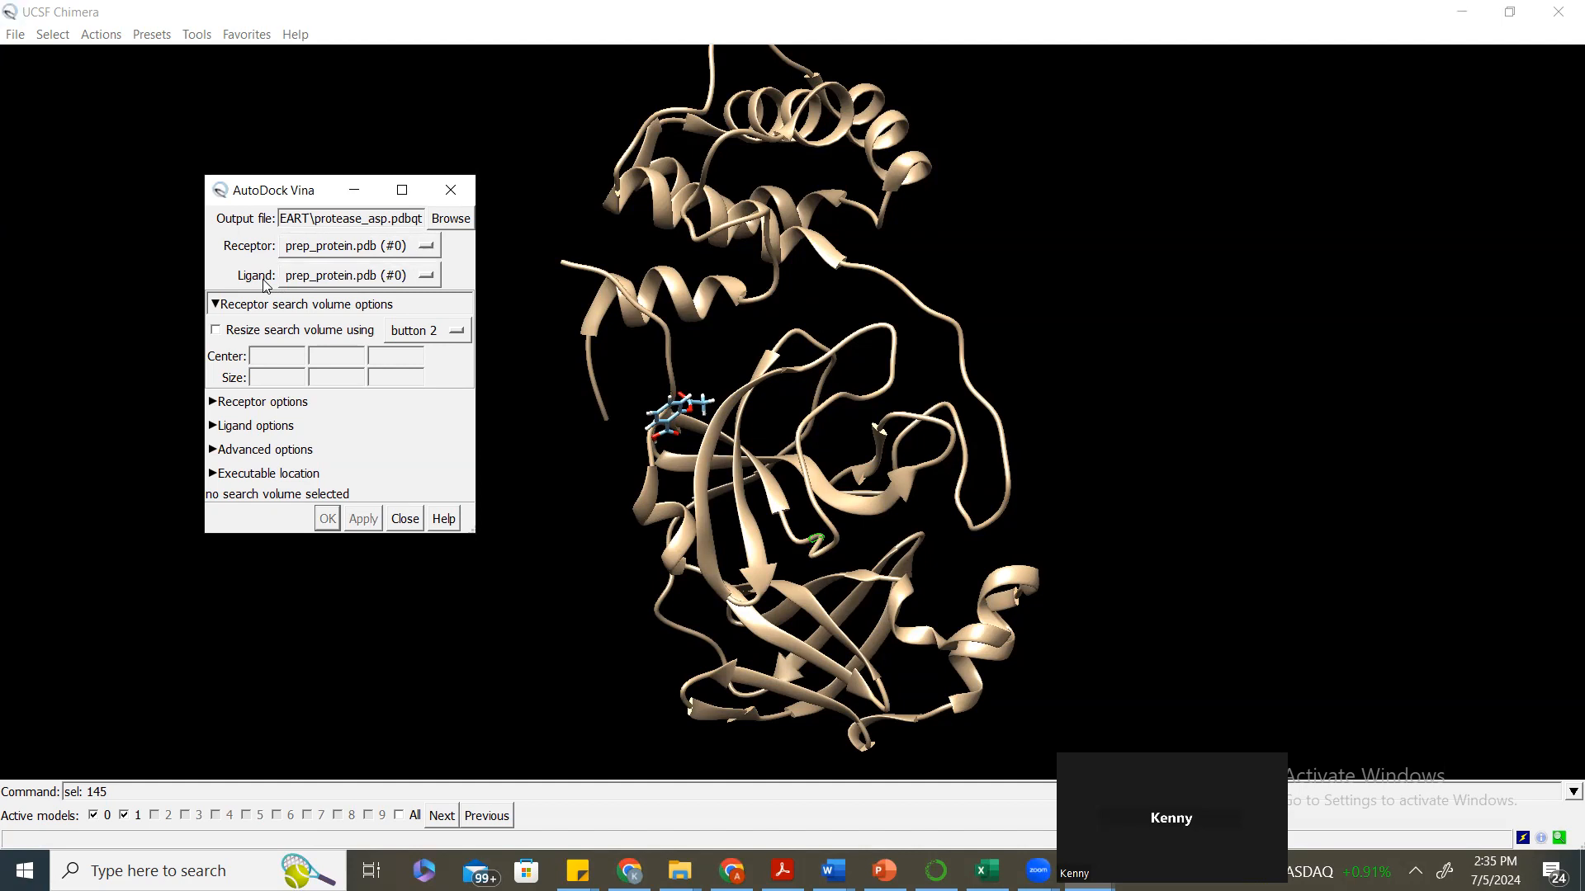
left_click(423, 279)
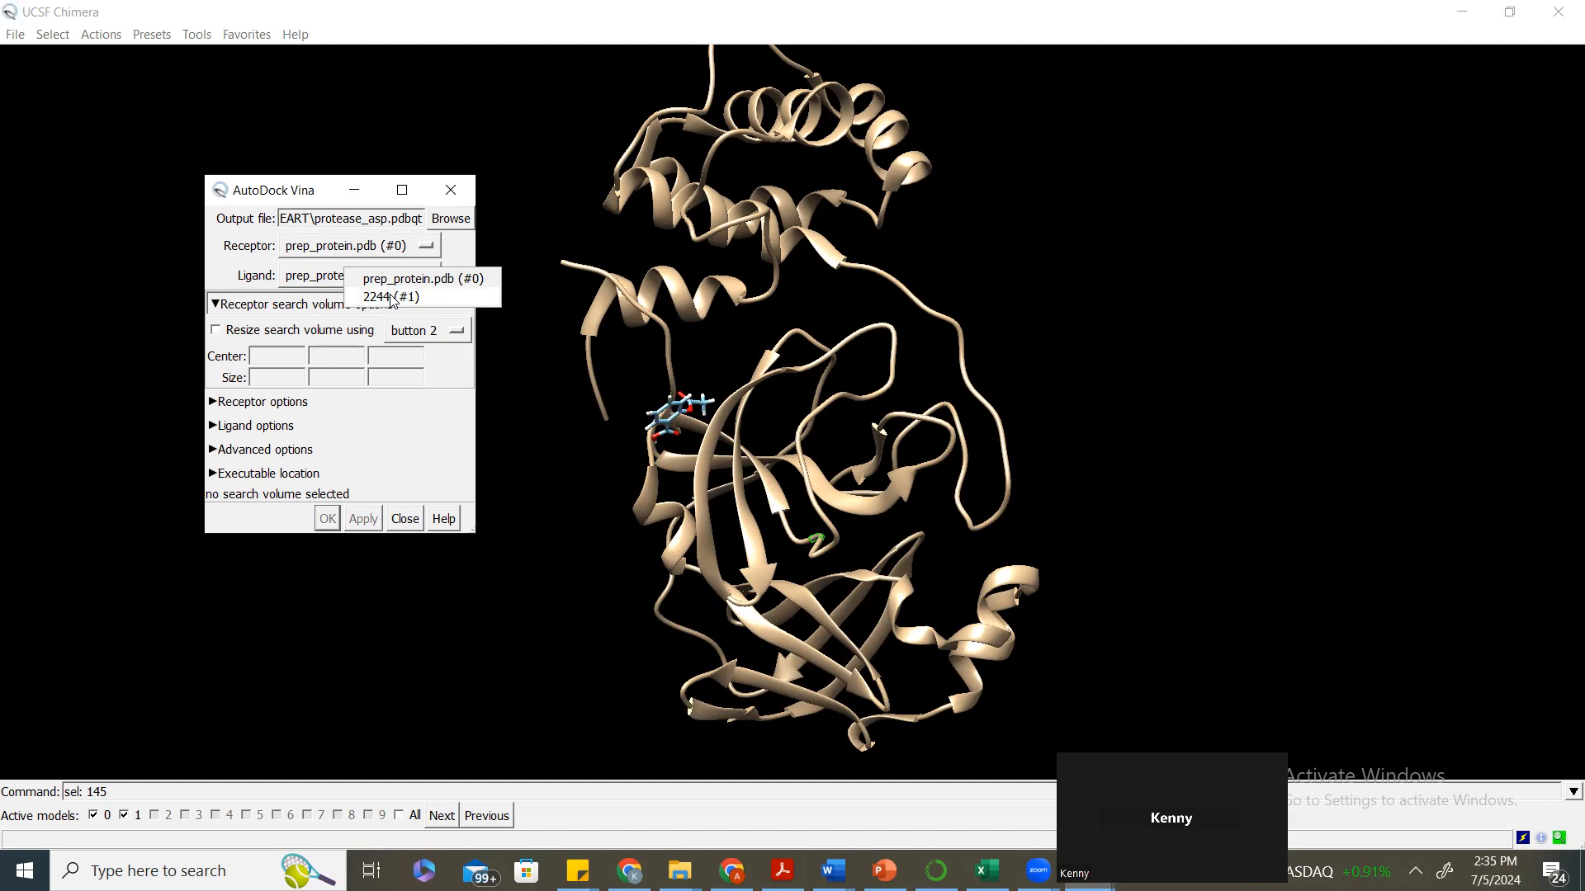
left_click(392, 299)
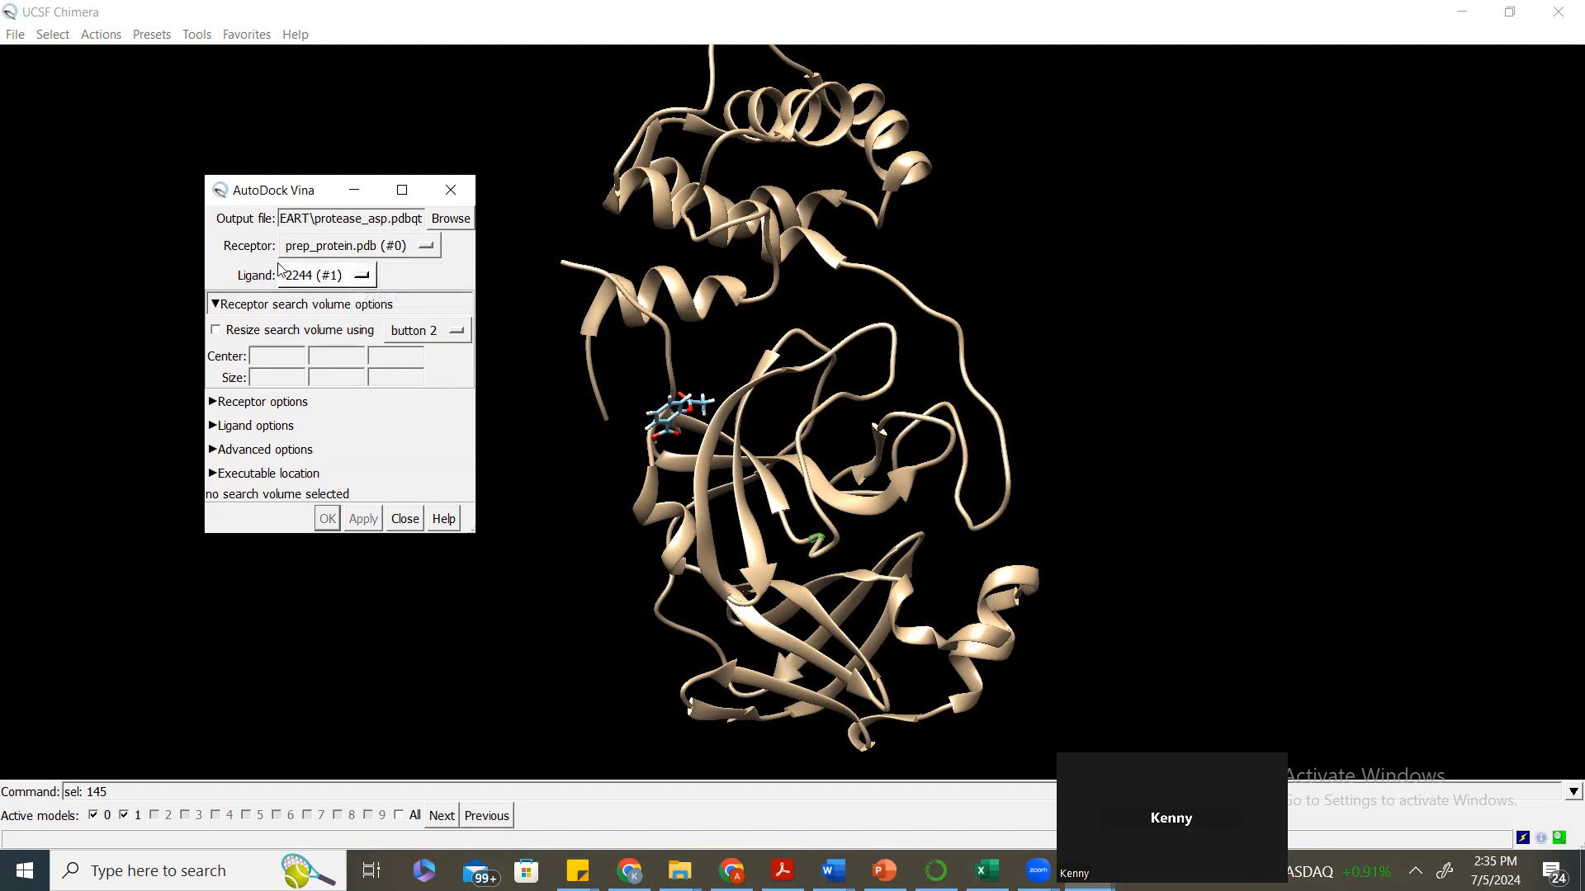
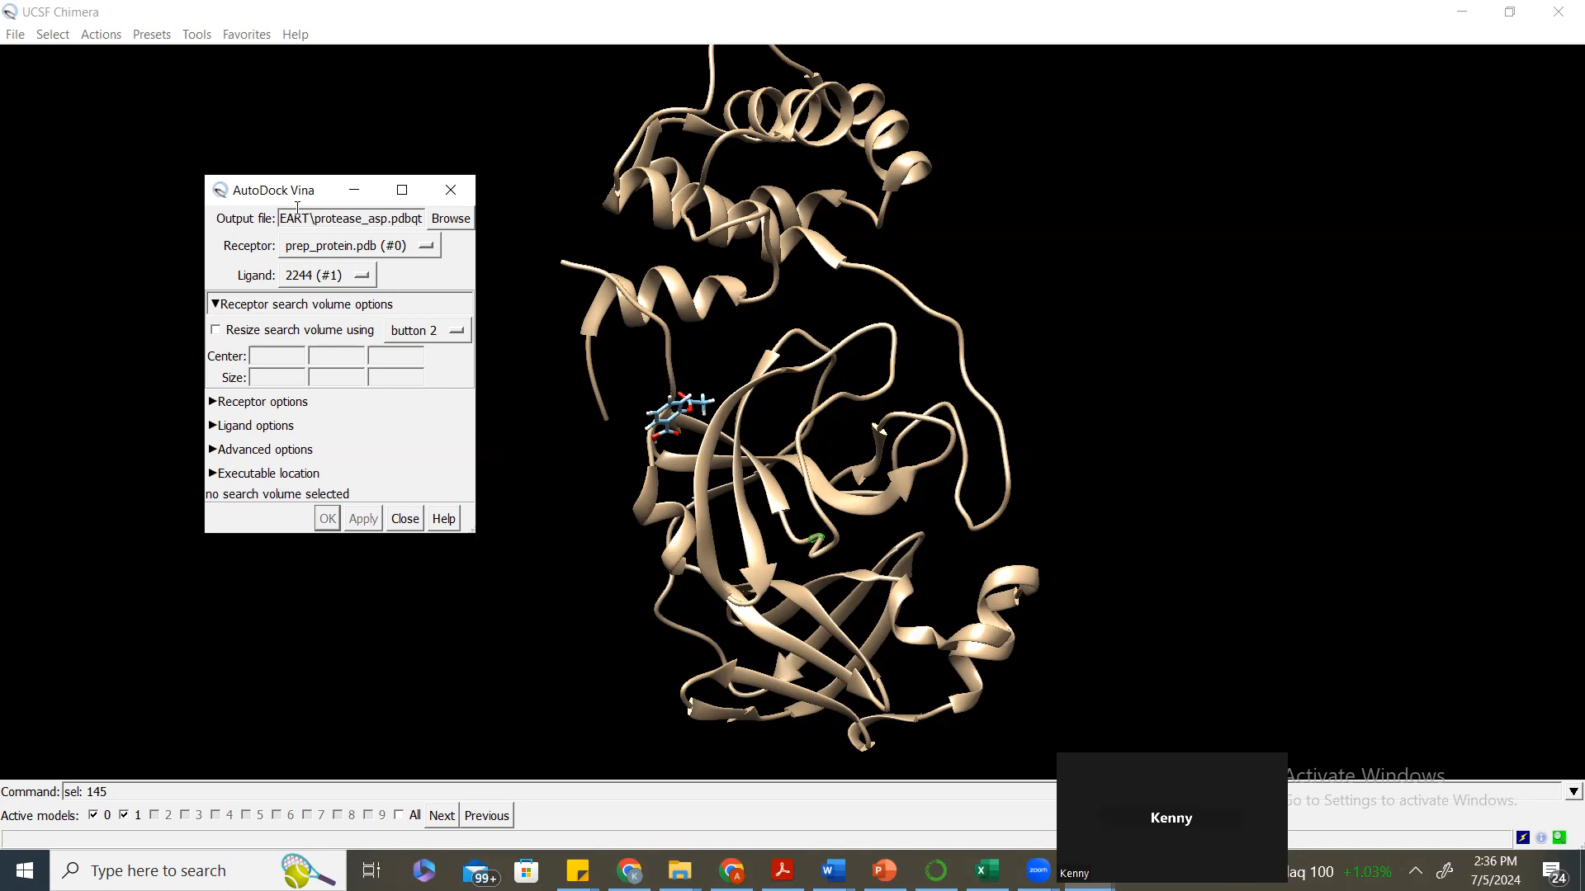
Define the receptor search volume with center 12, 12, 12 and size 12, 12, 12.
mouse_move(814, 540)
left_click(279, 357)
type("12")
key("BackSpace")
key("Tab")
type("12")
key("Tab")
type("12")
key("Tab")
type("12")
key("Tab")
type("12")
key("Tab")
type("12")
key("Return")
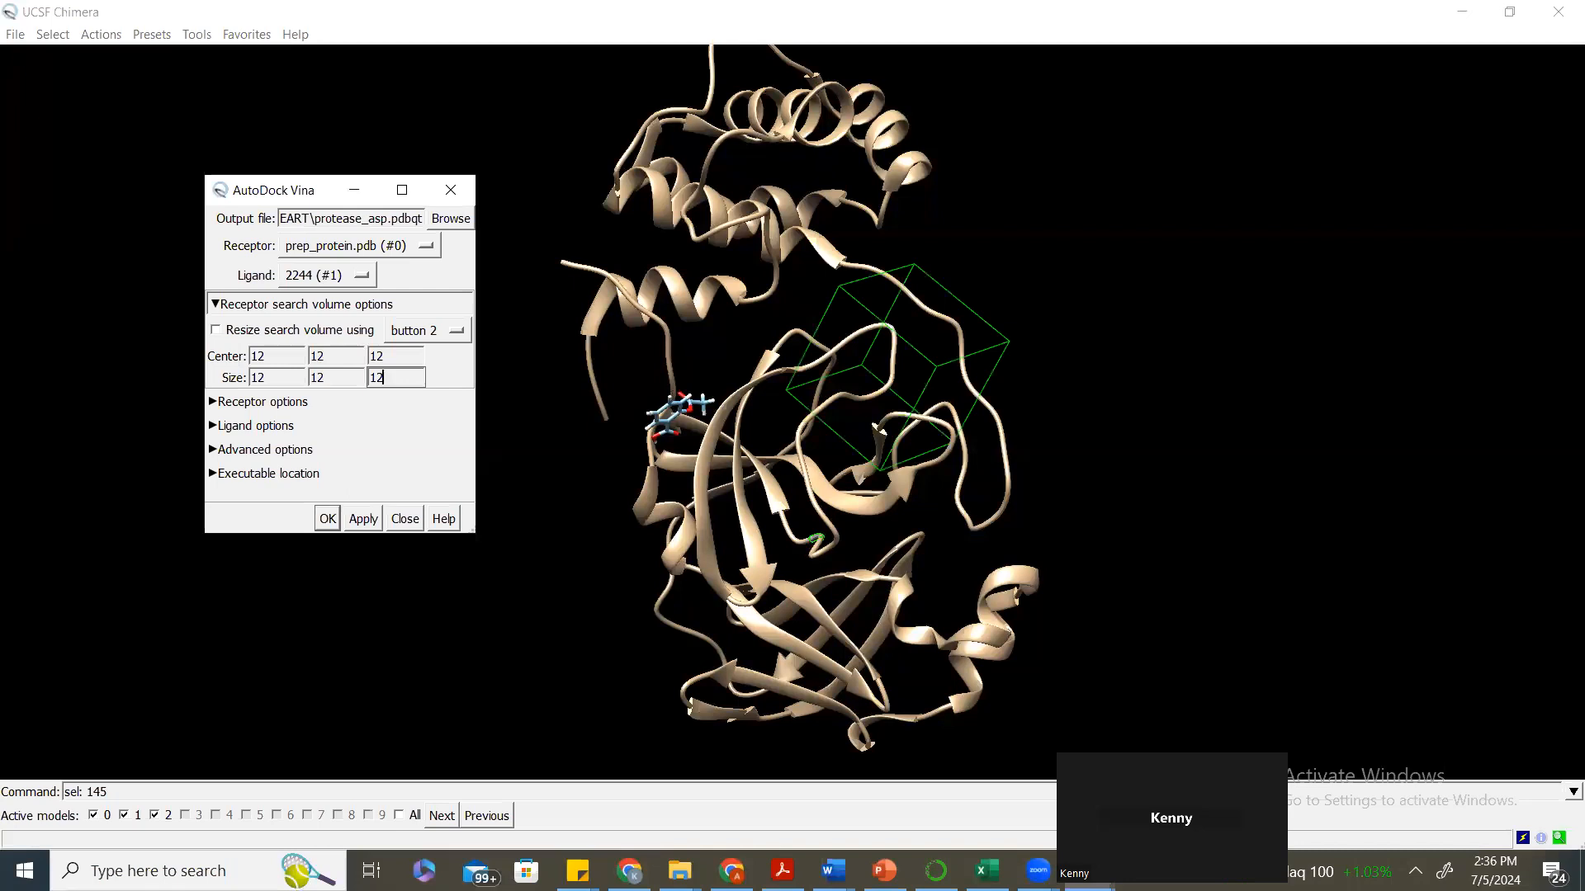
Enable interactive resizing of the search volume and assign it to button 1.
left_click_drag(1199, 753, 1318, 687)
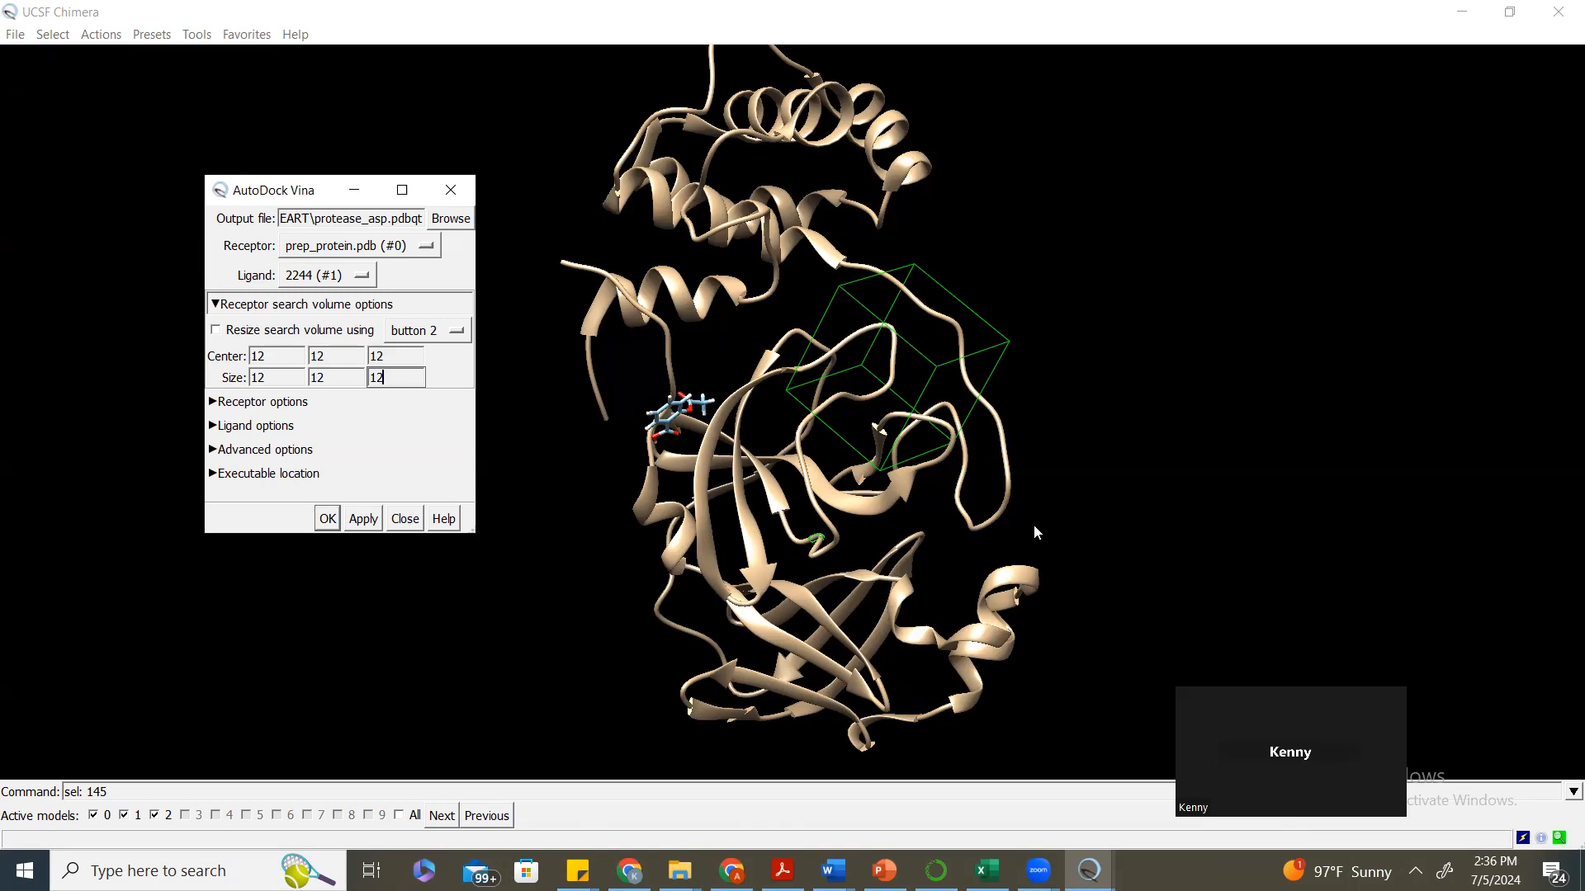
left_click_drag(916, 417, 965, 417)
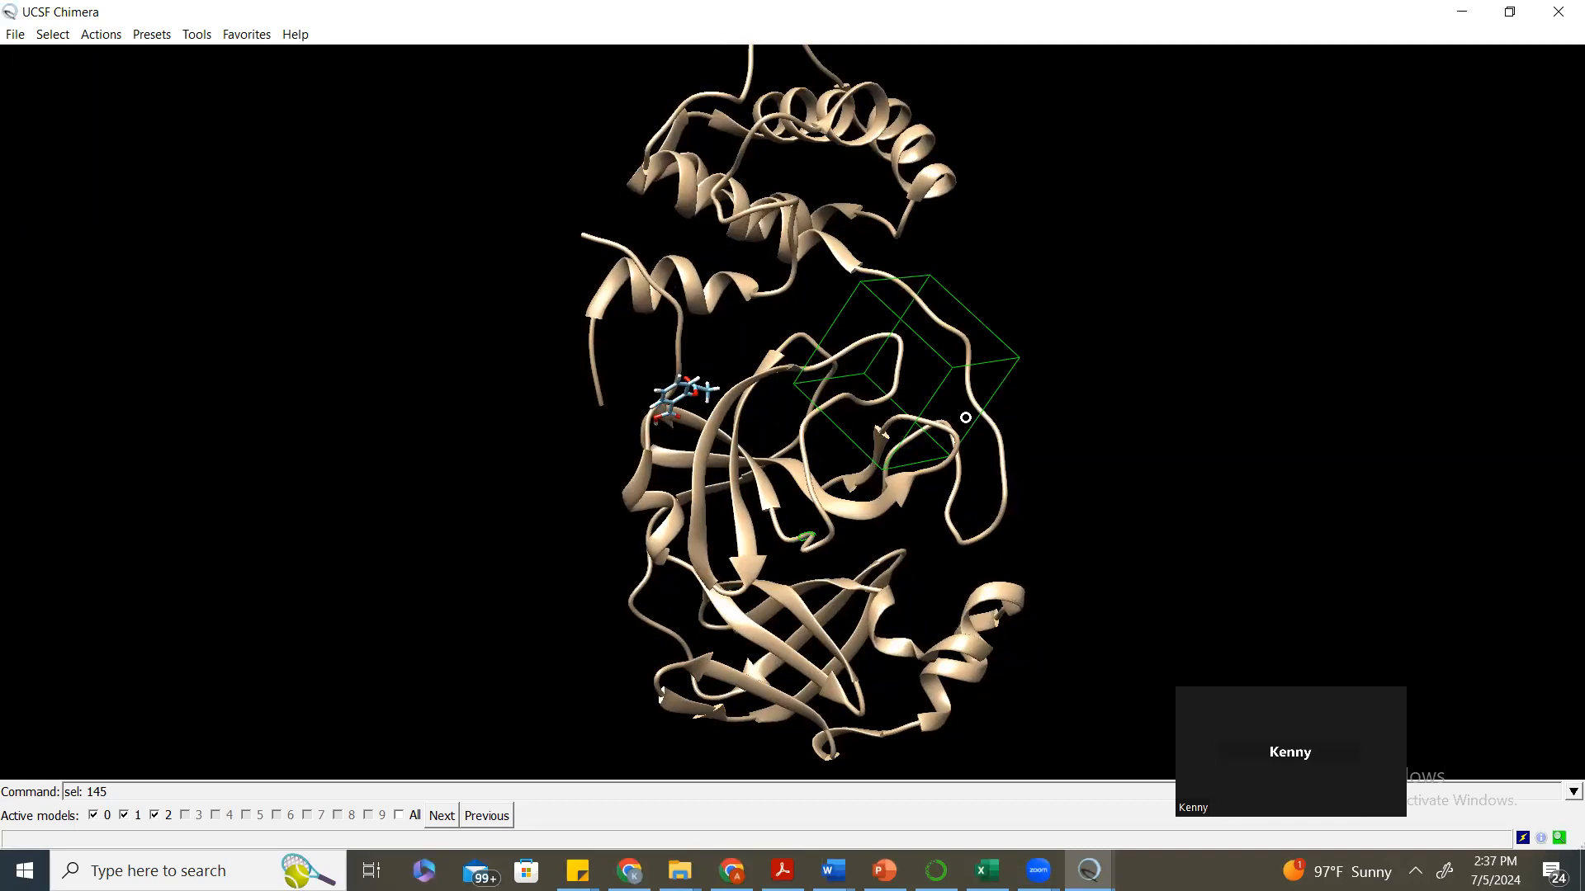
mouse_move(1090, 871)
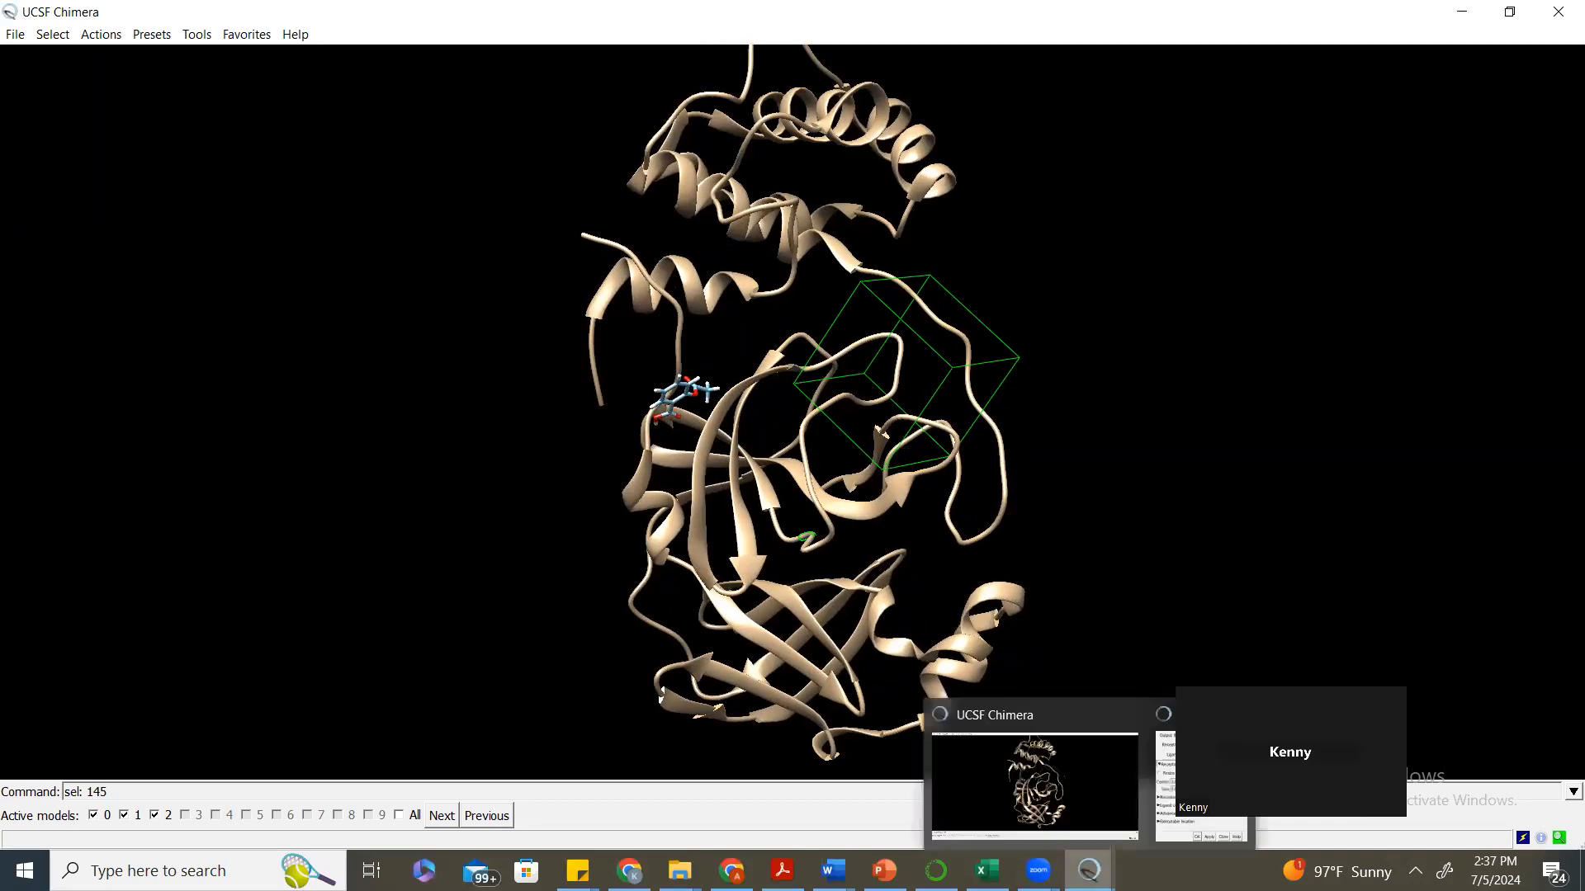
left_click(1166, 825)
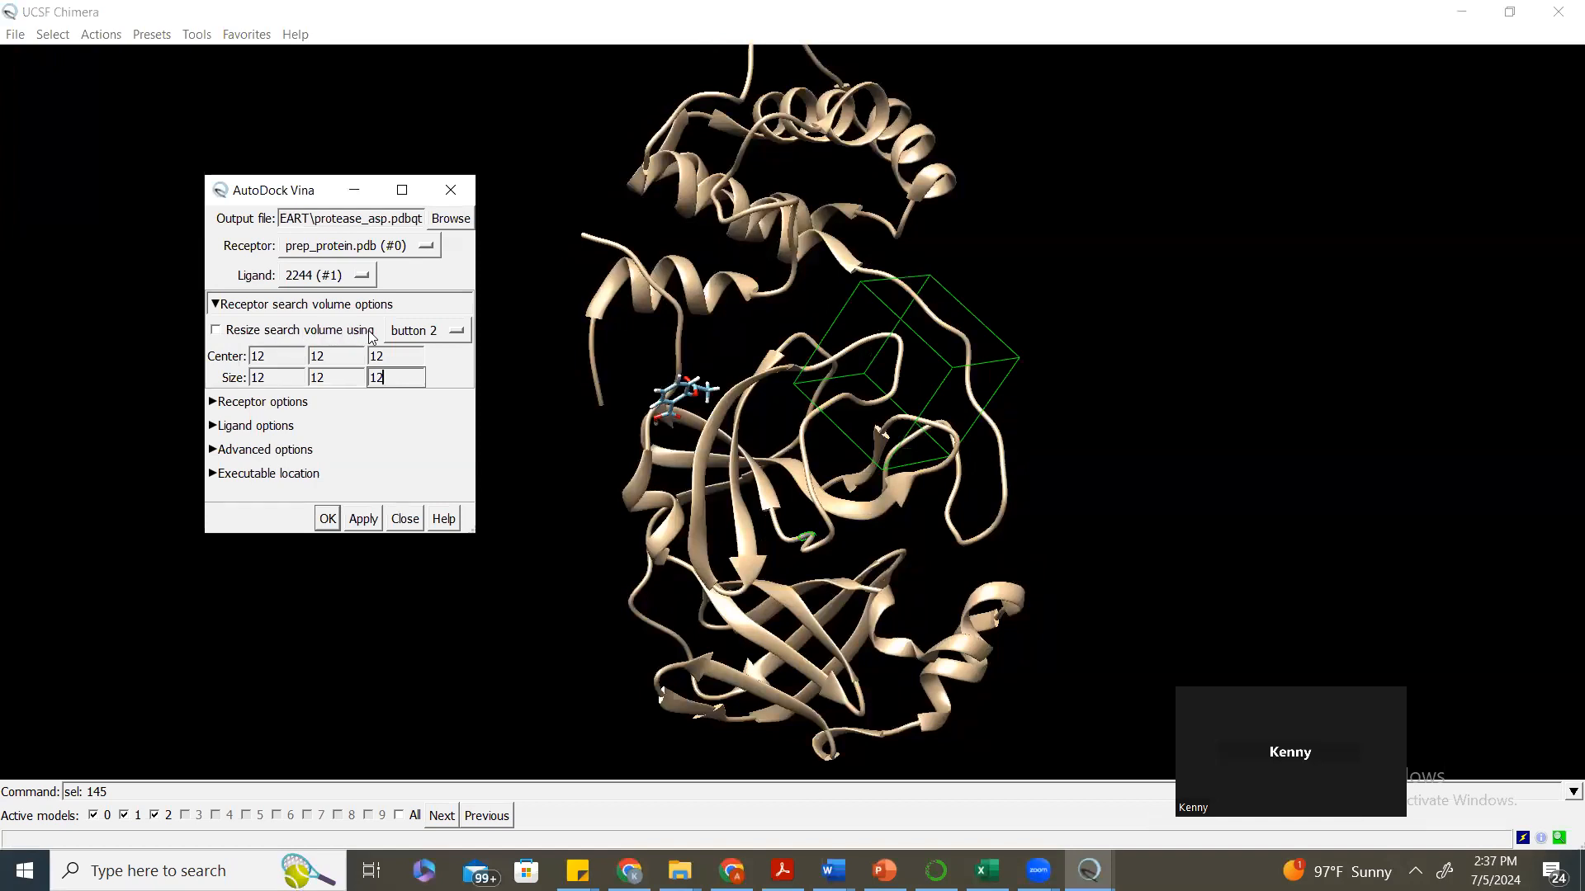
left_click(215, 331)
mouse_move(858, 388)
left_mouse_down()
mouse_move(870, 413)
mouse_move(878, 364)
mouse_move(900, 406)
mouse_move(872, 381)
mouse_move(877, 394)
left_mouse_up()
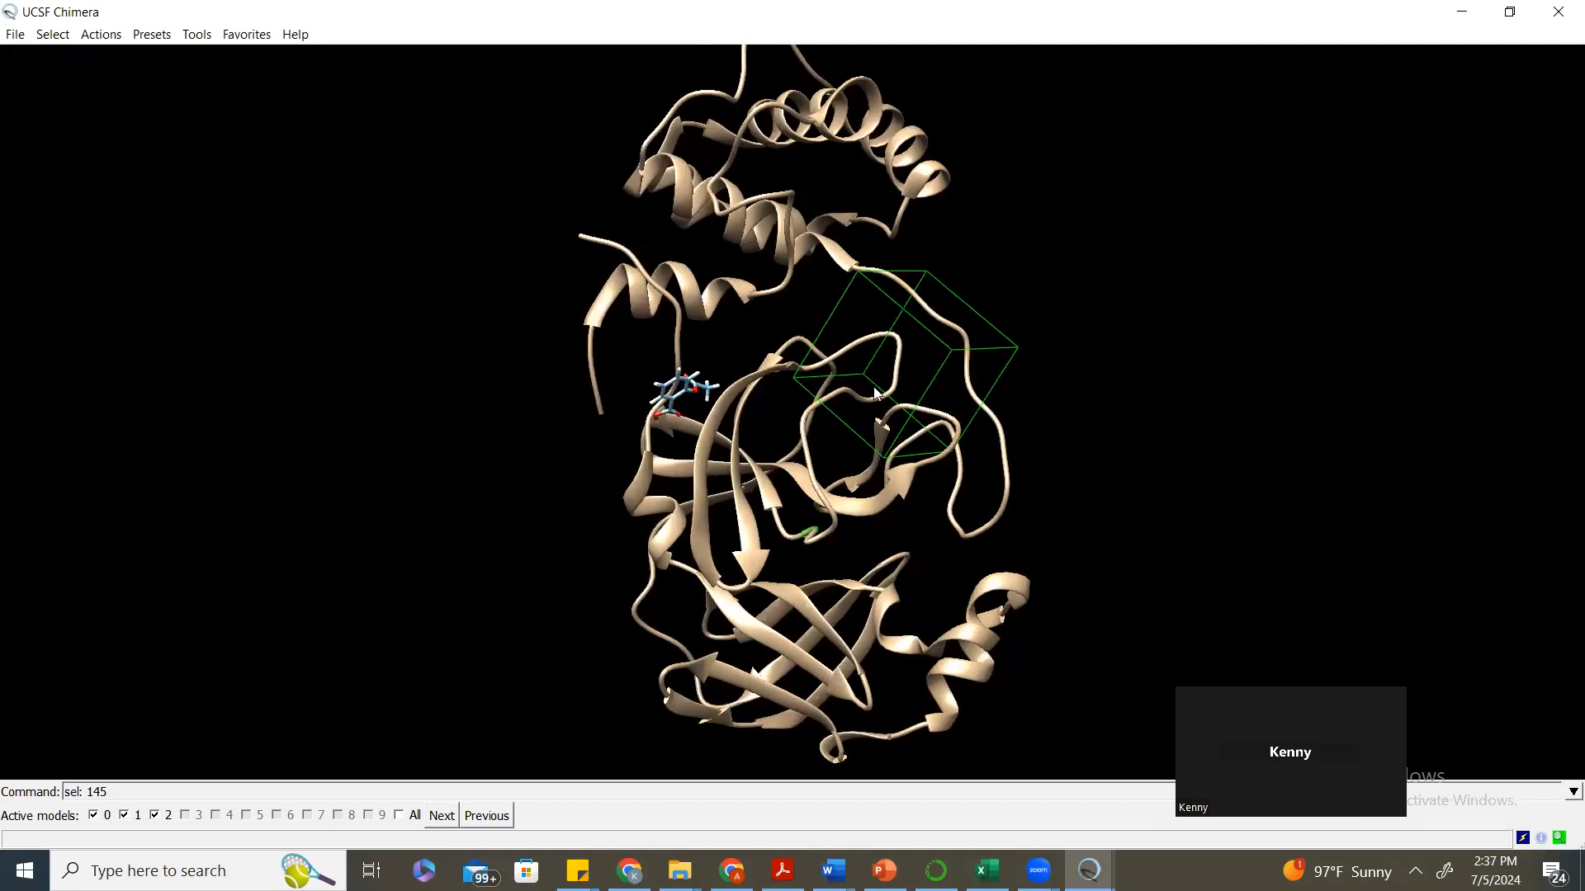
left_click(1090, 871)
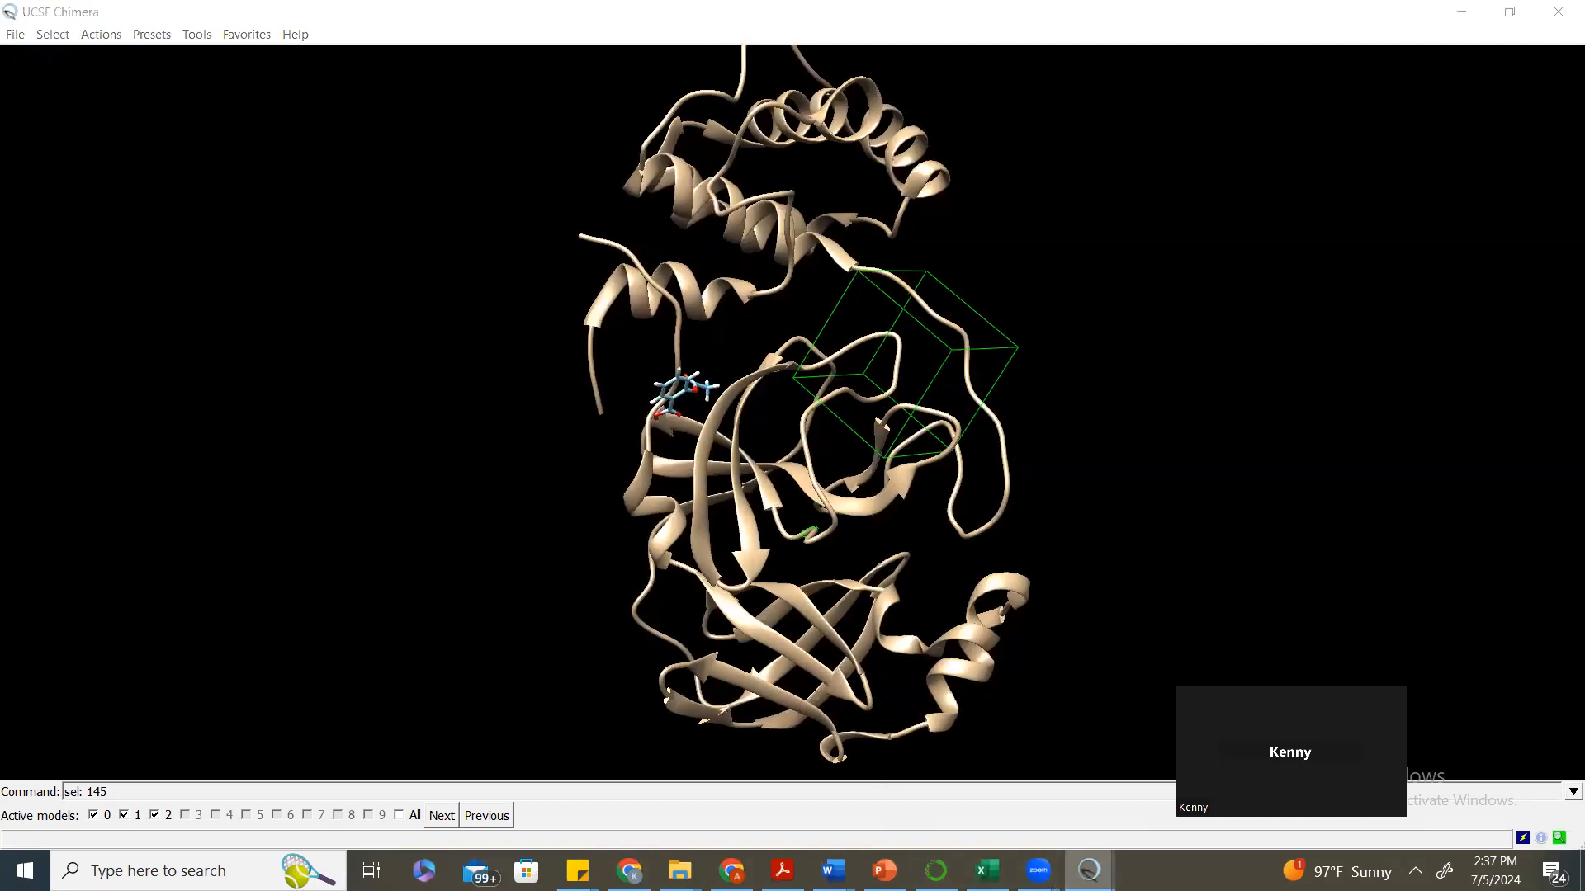
left_click(1202, 788)
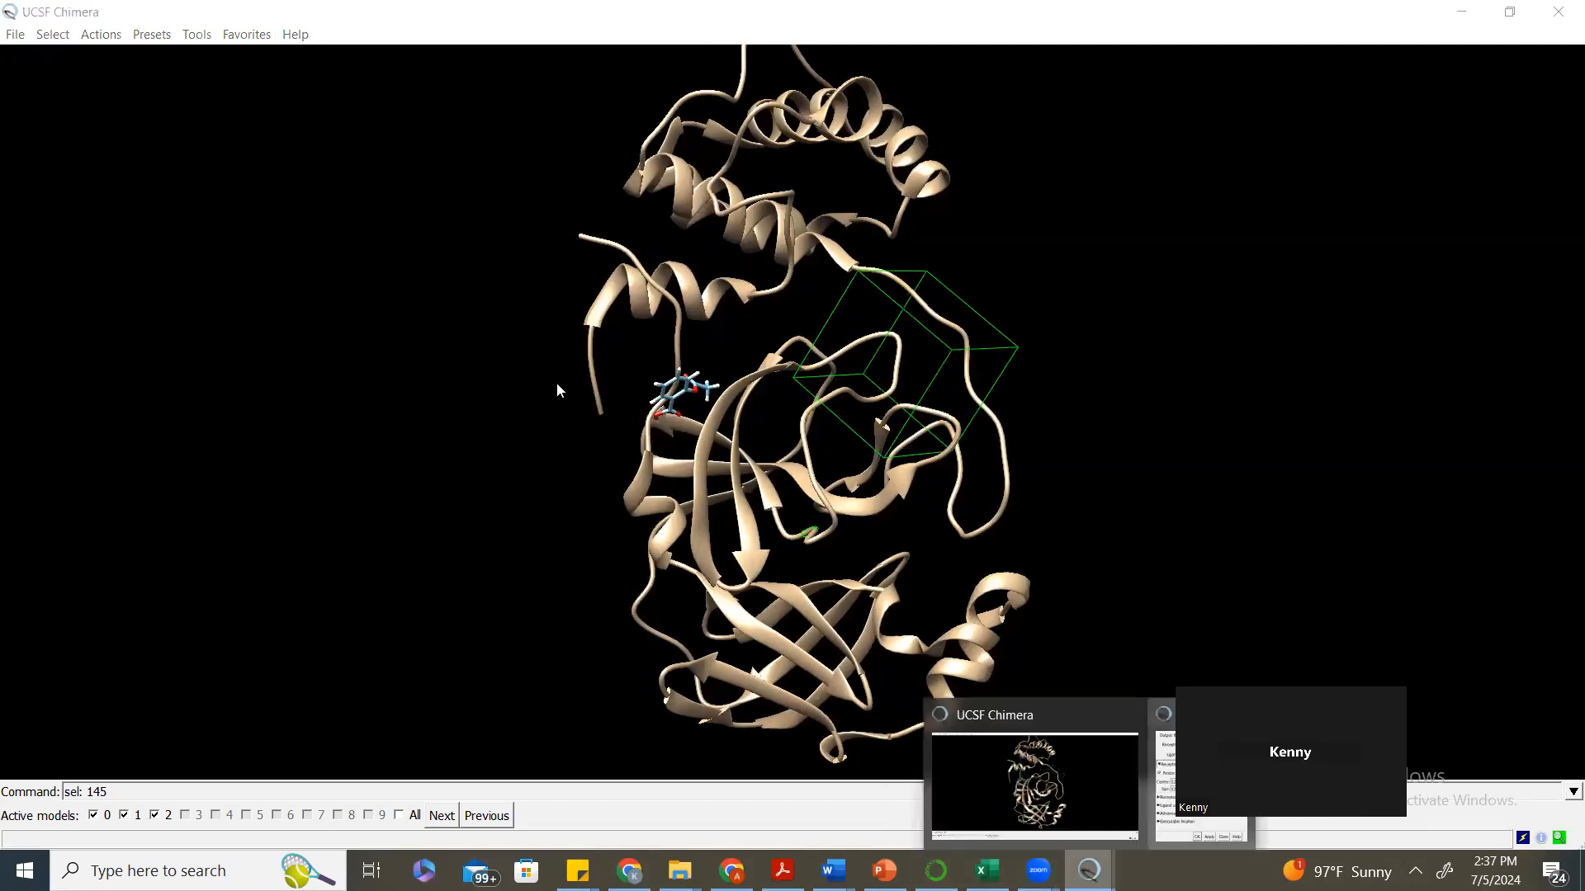
left_click(458, 331)
left_click(429, 357)
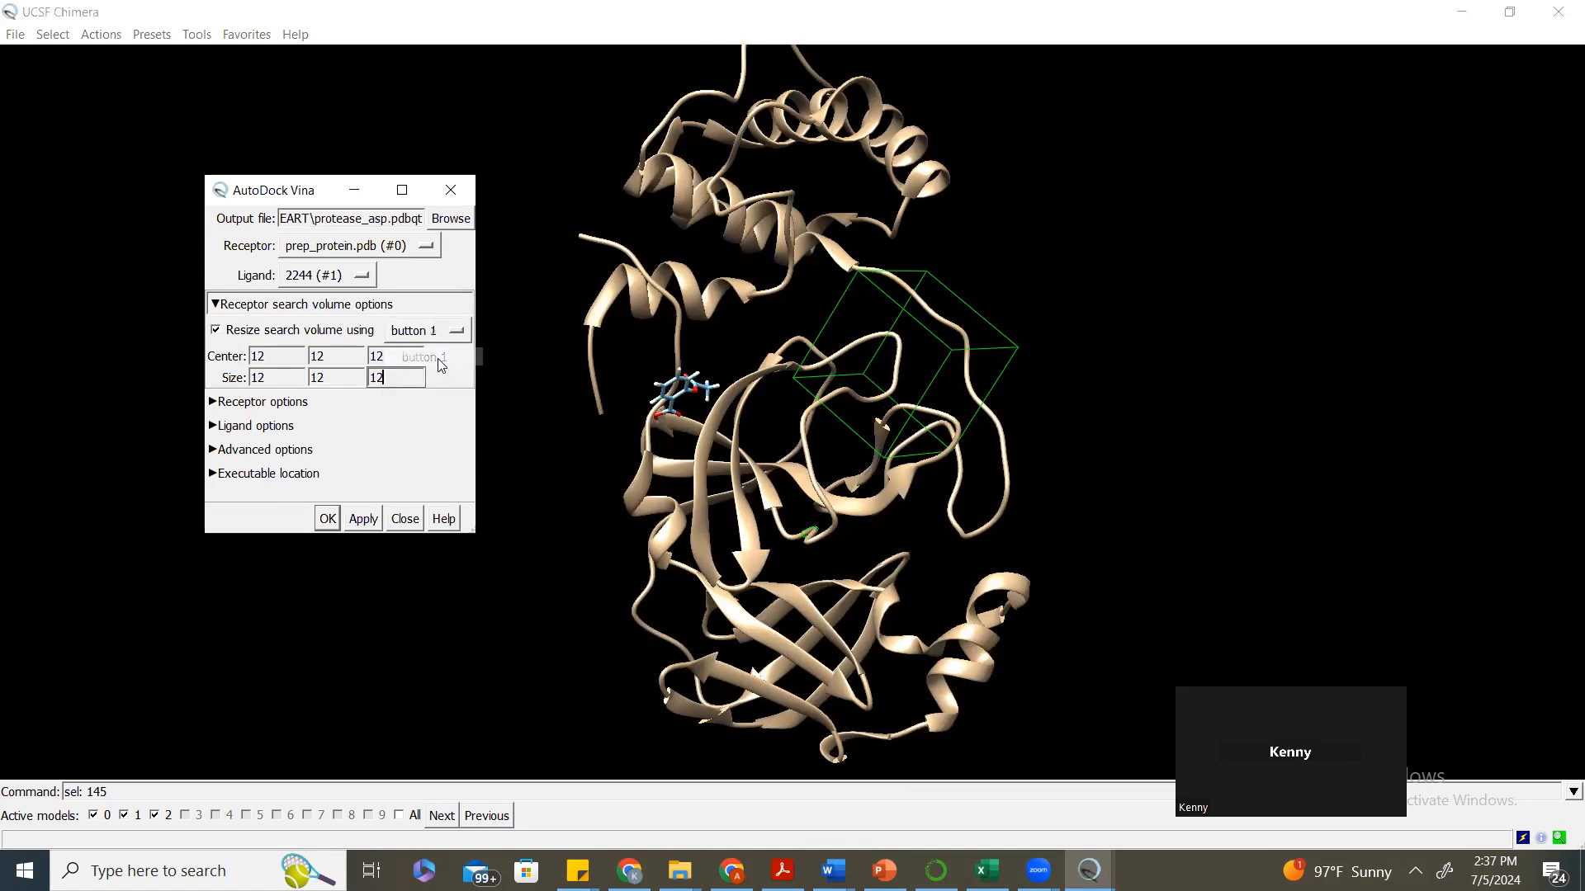
Widen the green search box and move it down the protein so it covers the highlighted residue 145.
left_click_drag(878, 369, 807, 400)
mouse_move(921, 421)
left_mouse_down()
mouse_move(976, 454)
mouse_move(925, 390)
left_mouse_up()
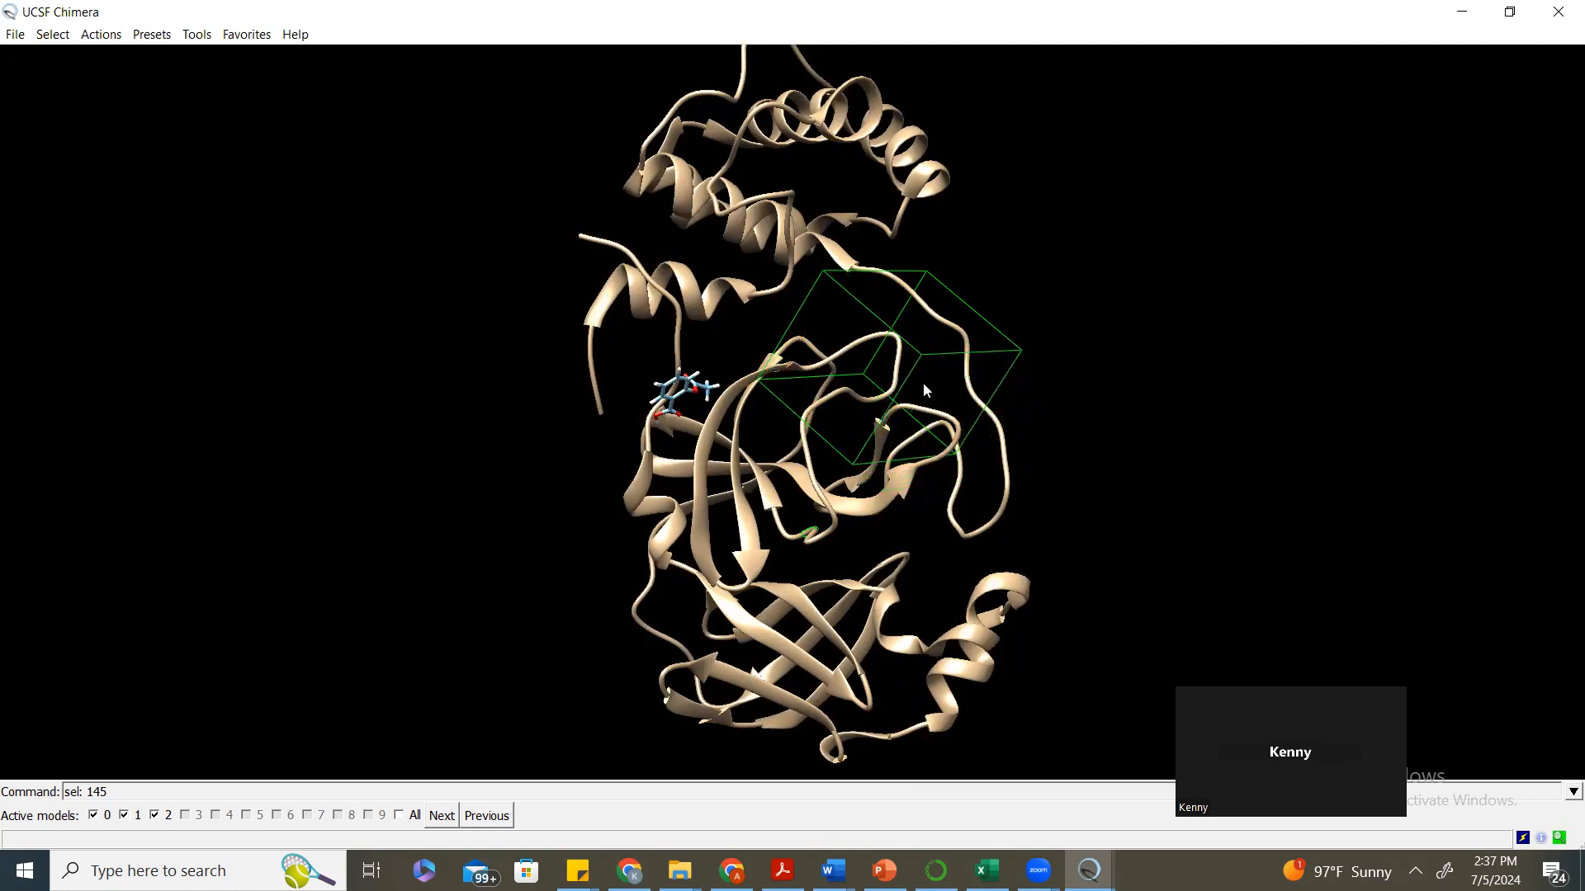
left_click_drag(924, 328, 903, 304)
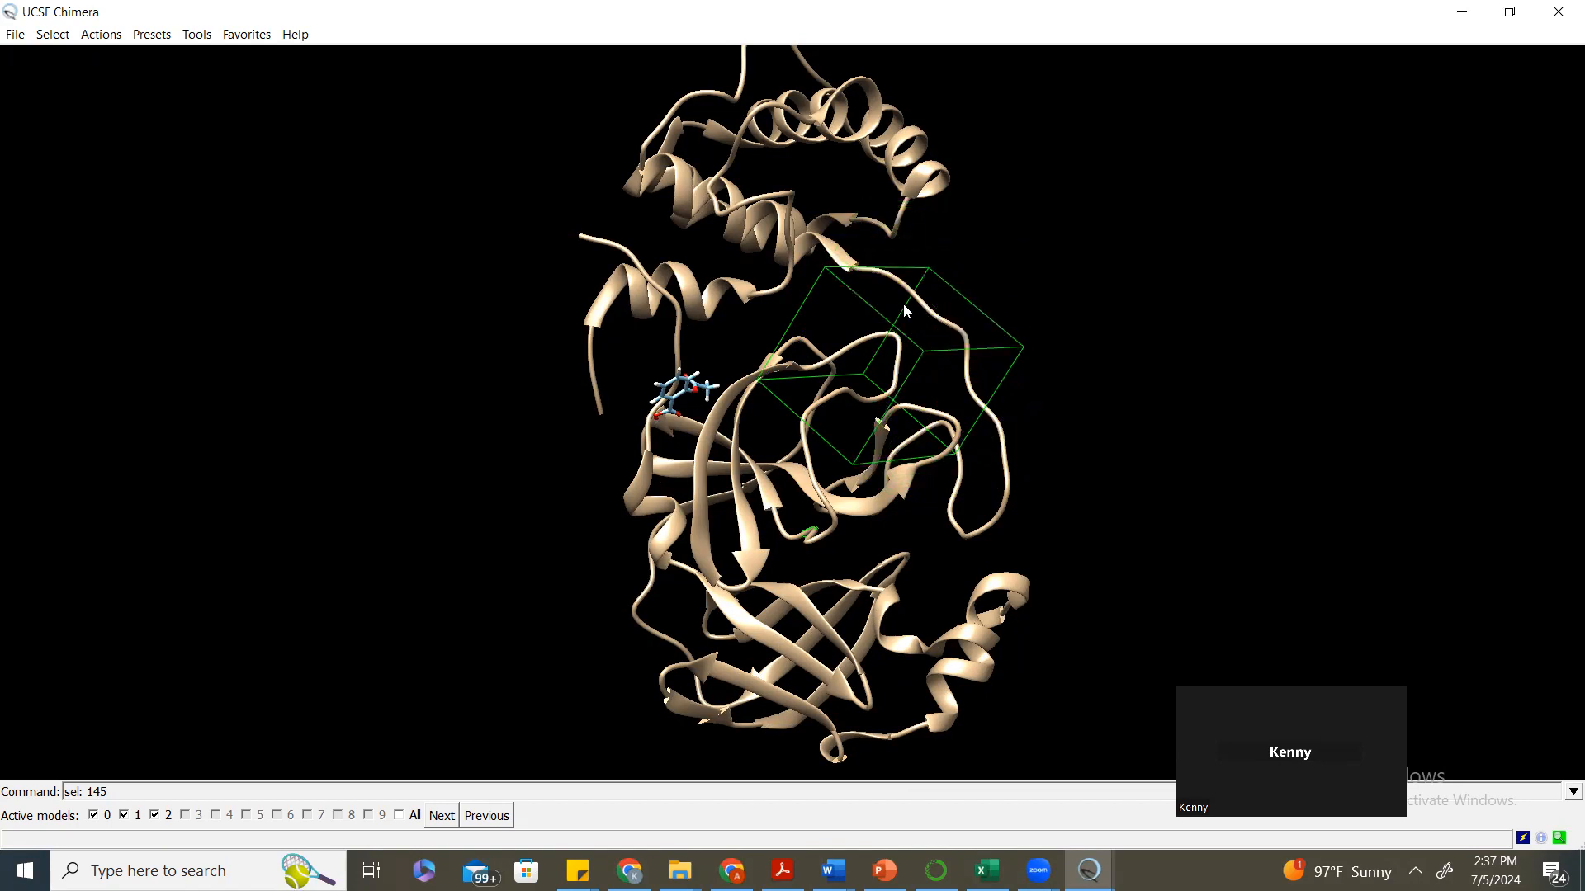
mouse_move(810, 376)
left_mouse_down()
mouse_move(752, 396)
mouse_move(813, 378)
left_mouse_up()
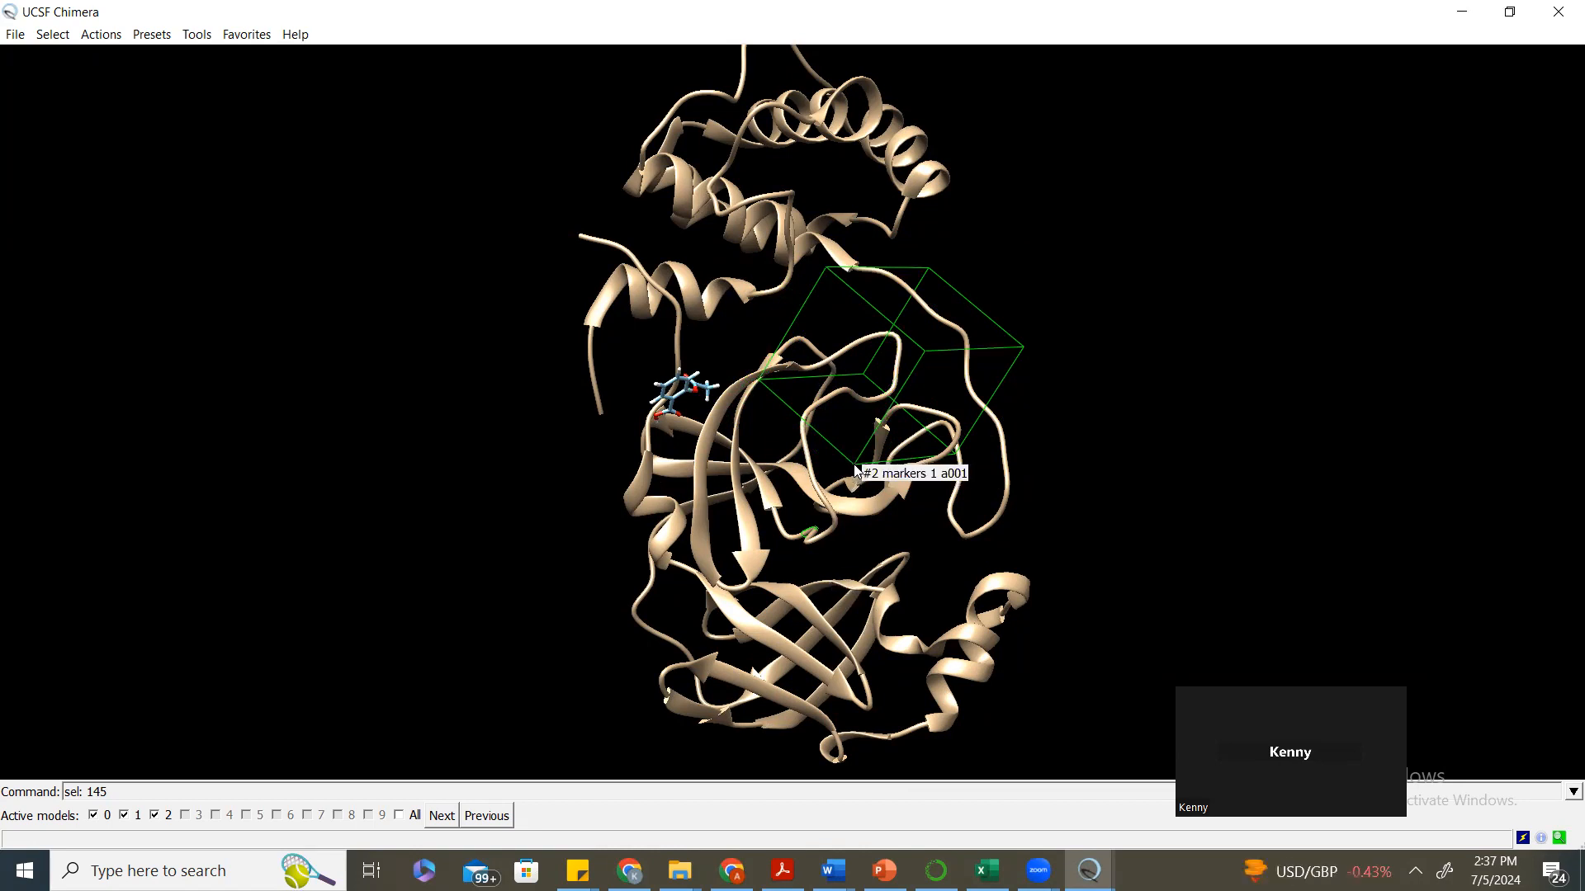
left_click_drag(859, 473, 841, 603)
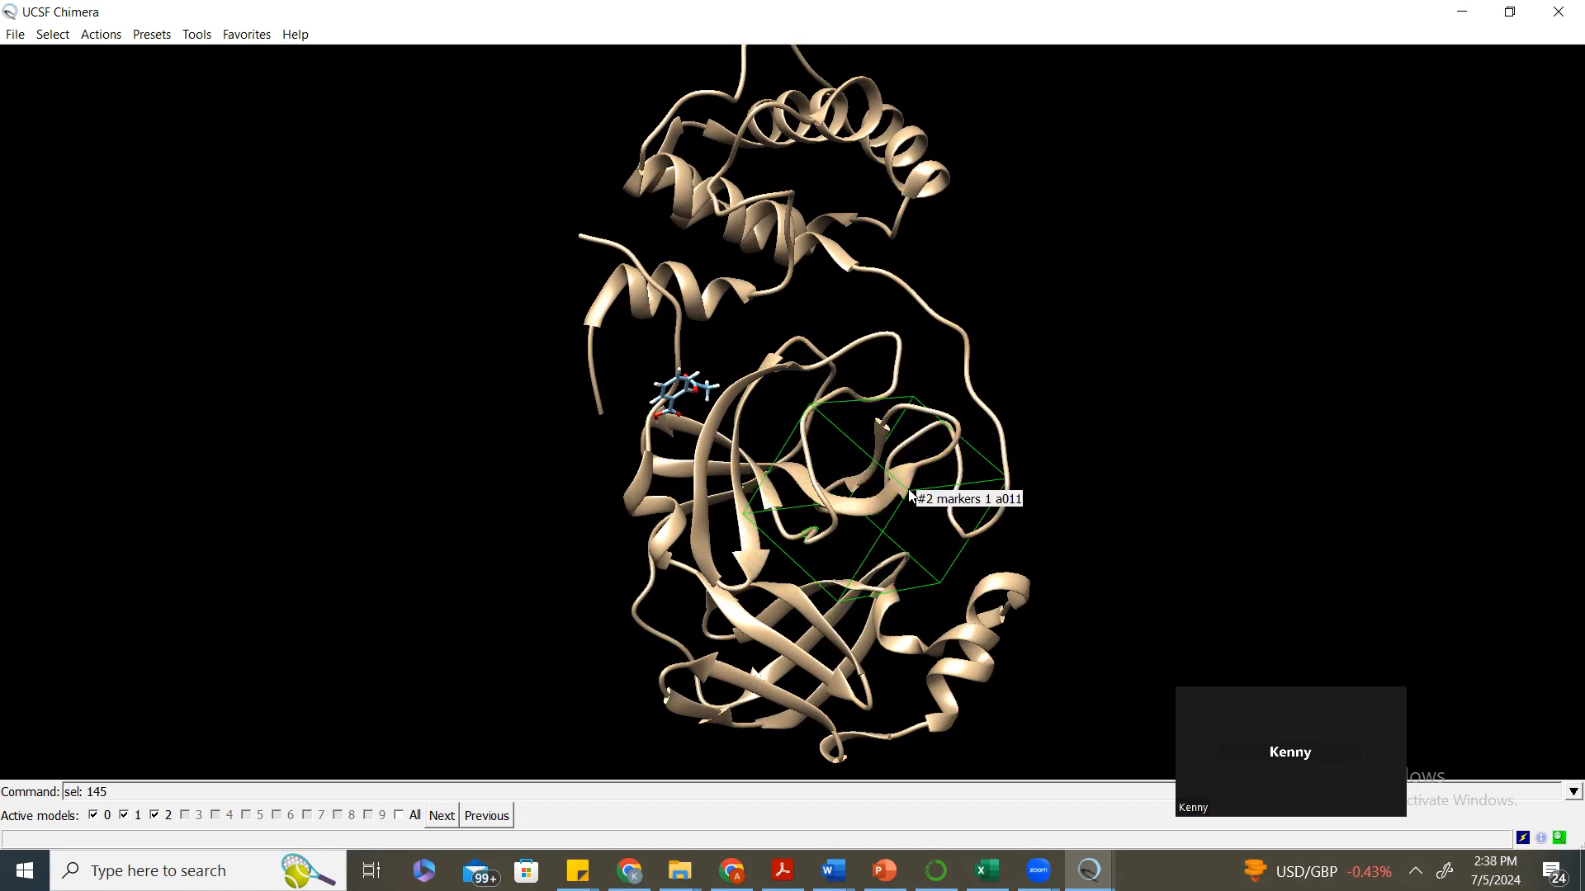
Enlarge the search box around highlighted residue 145 to about 28.8 × 18.8 × 19.2, centred near 0.7, 1.5, 21.7.
mouse_move(910, 494)
left_mouse_down()
mouse_move(906, 508)
mouse_move(914, 472)
left_mouse_up()
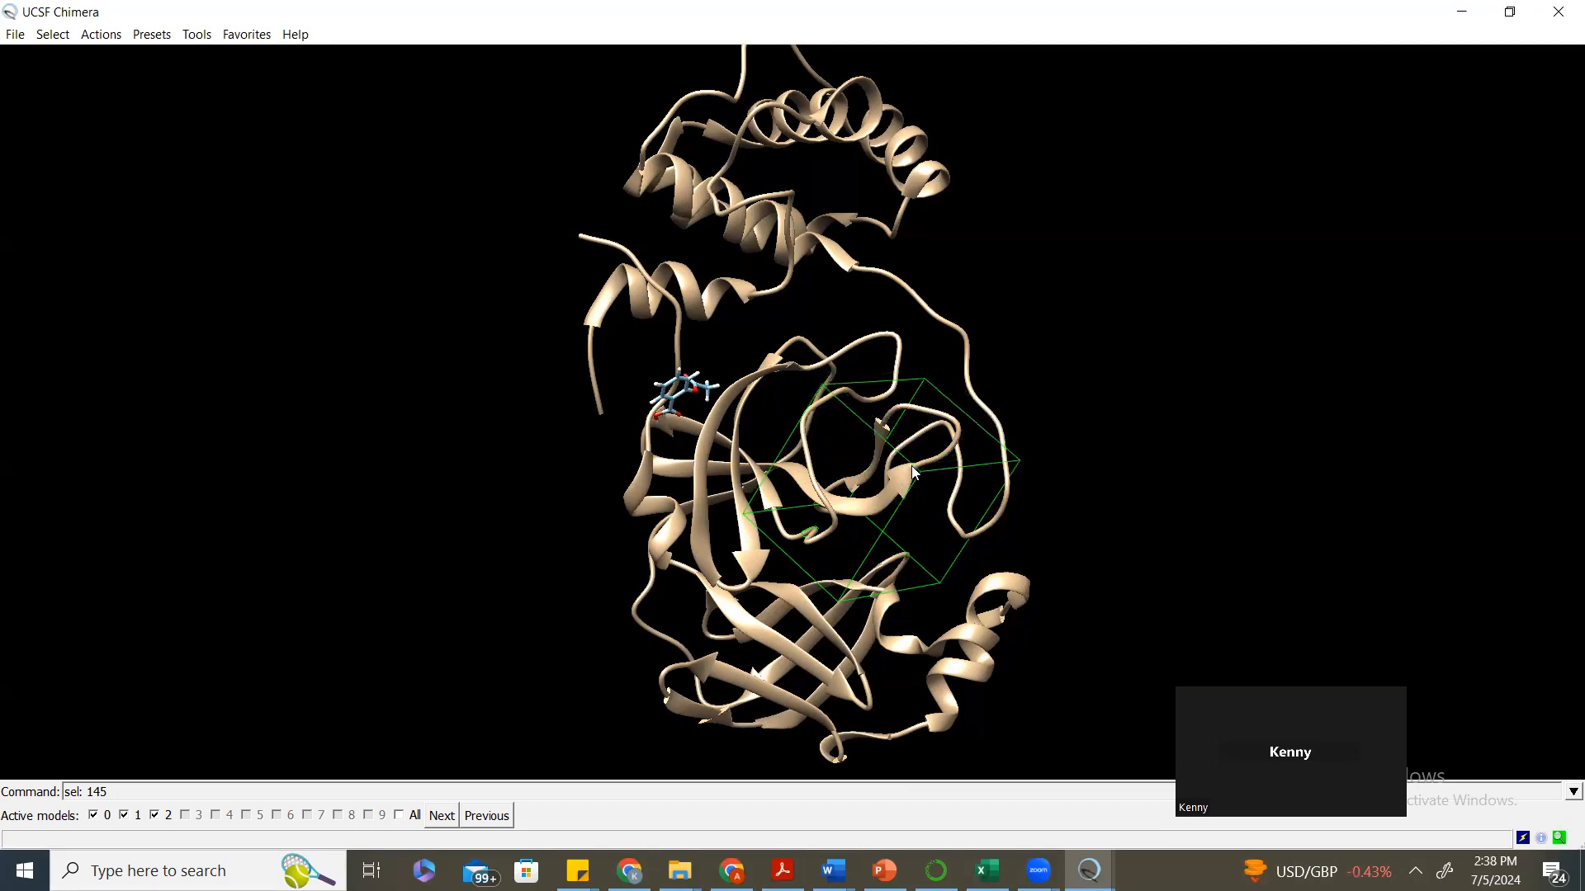
left_click_drag(867, 570, 801, 571)
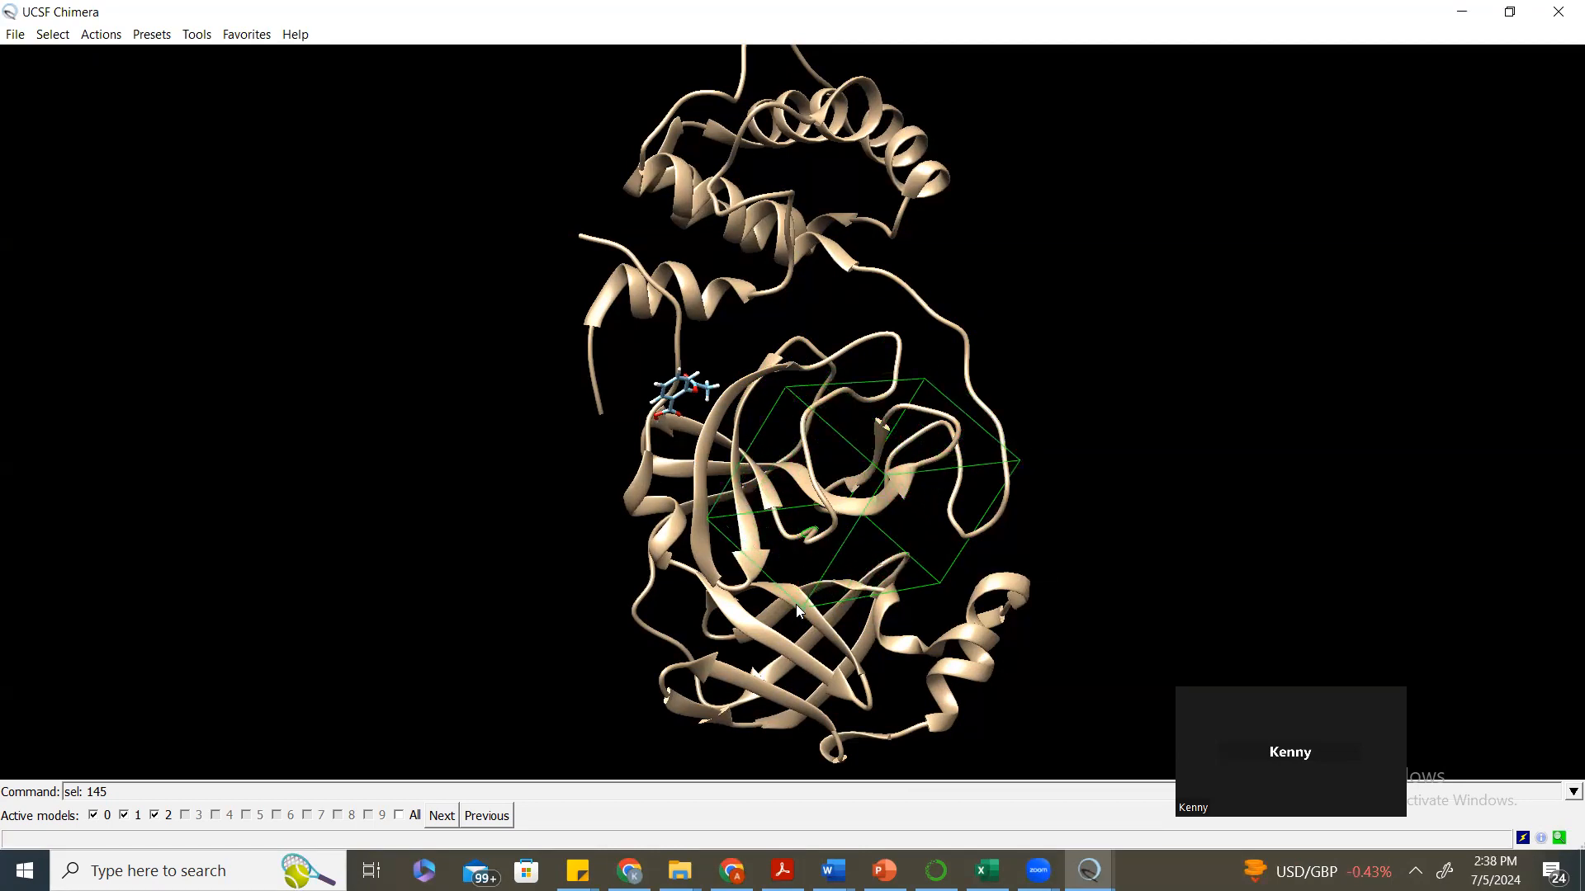
mouse_move(790, 640)
left_mouse_down()
mouse_move(1096, 414)
mouse_move(949, 578)
mouse_move(868, 577)
mouse_move(786, 634)
mouse_move(751, 620)
mouse_move(781, 628)
left_mouse_up()
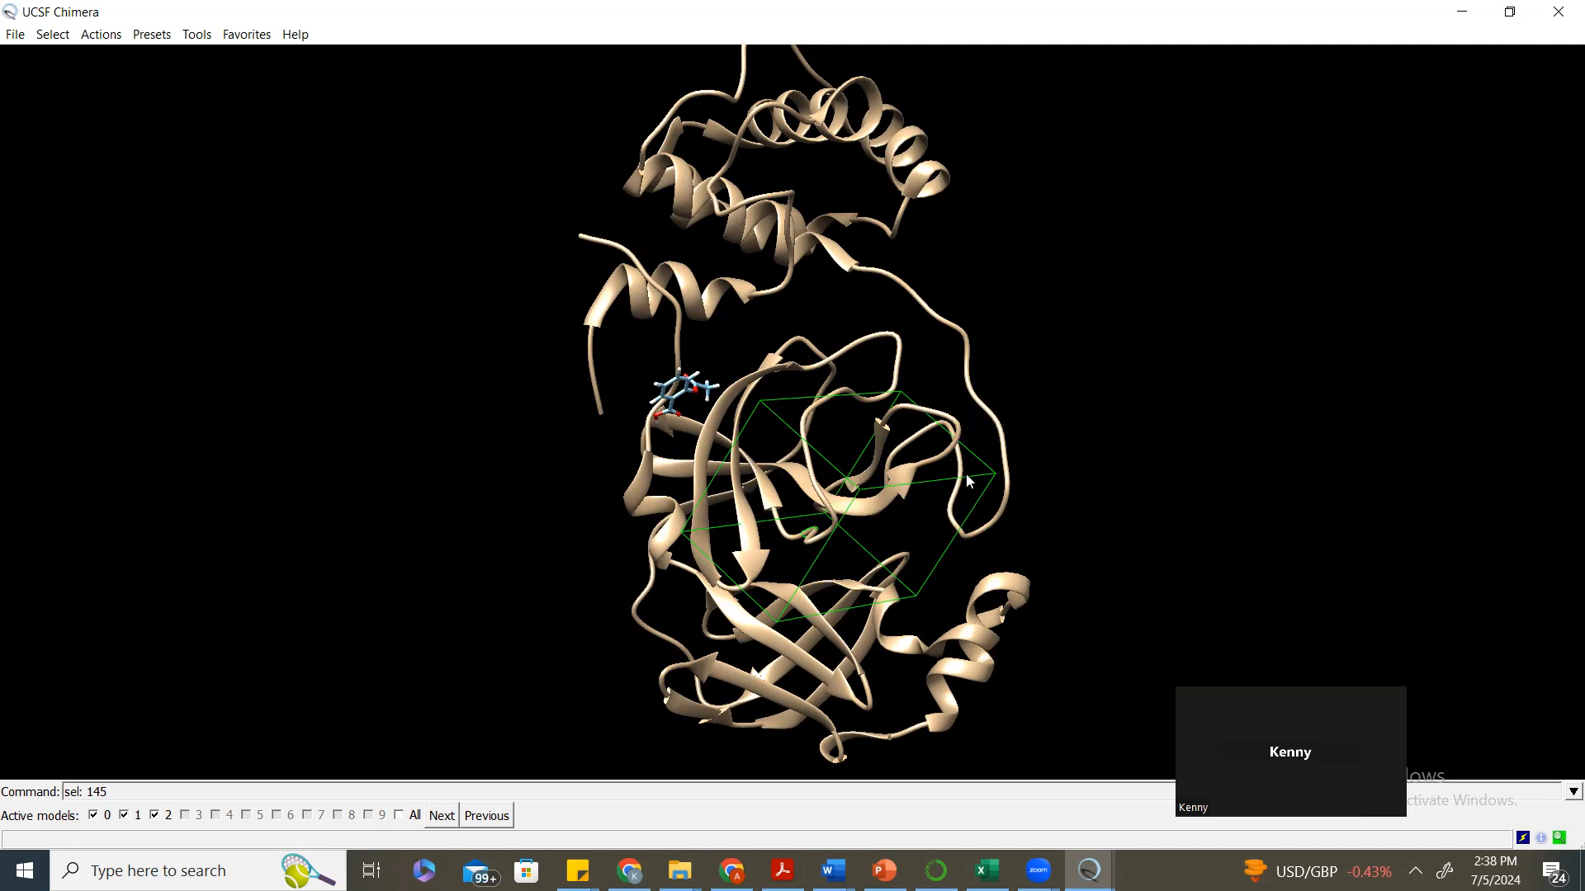
left_click_drag(844, 568, 914, 623)
left_click_drag(782, 587, 716, 607)
left_click_drag(858, 473, 883, 433)
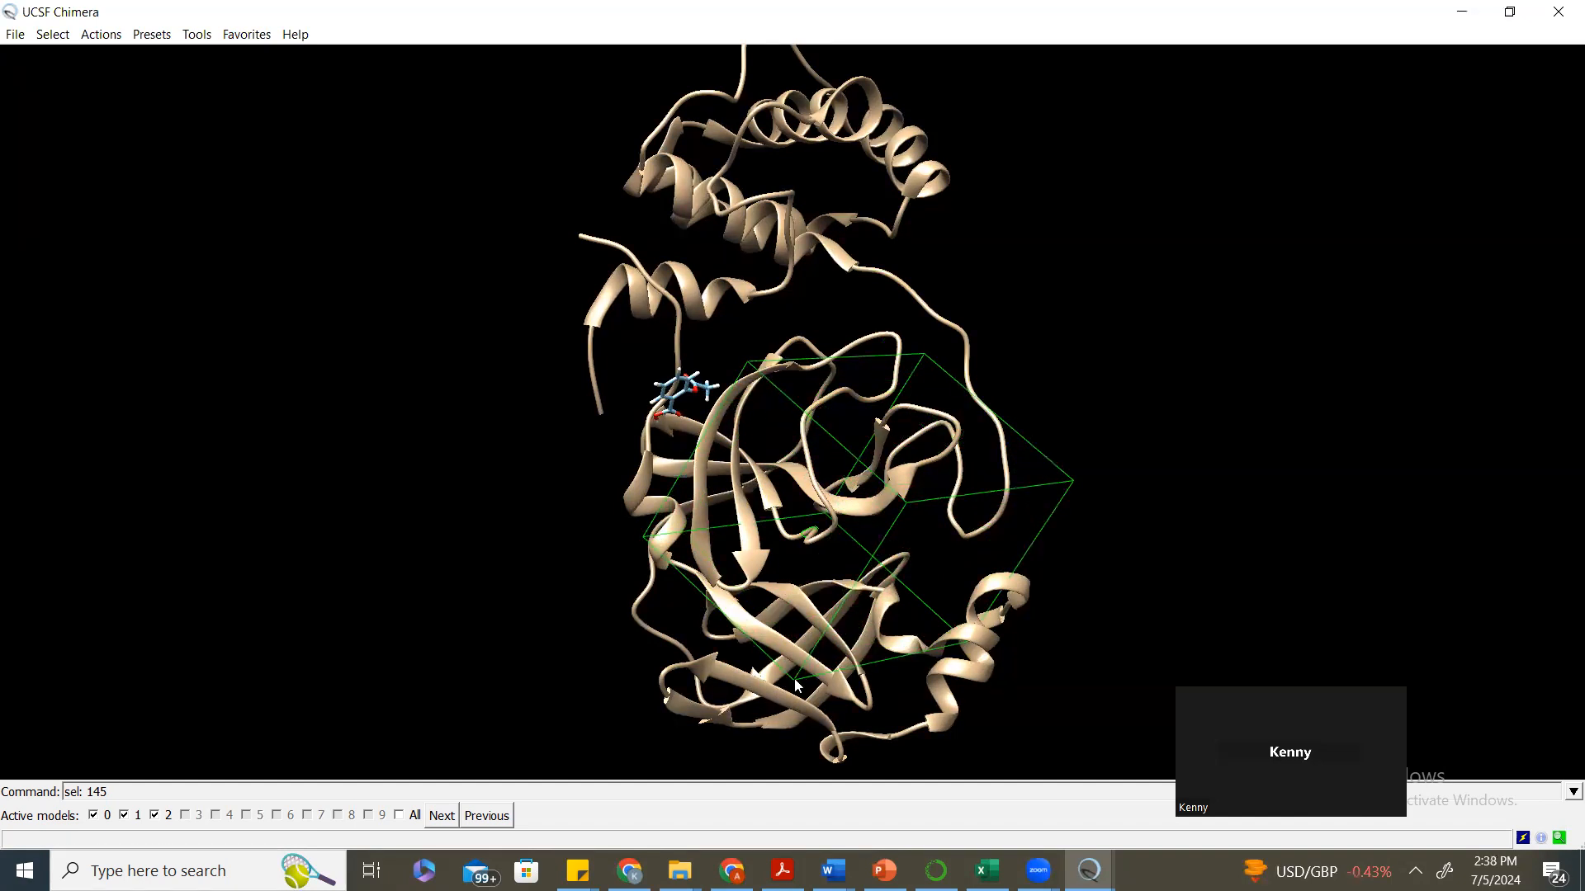
left_click_drag(794, 678, 786, 699)
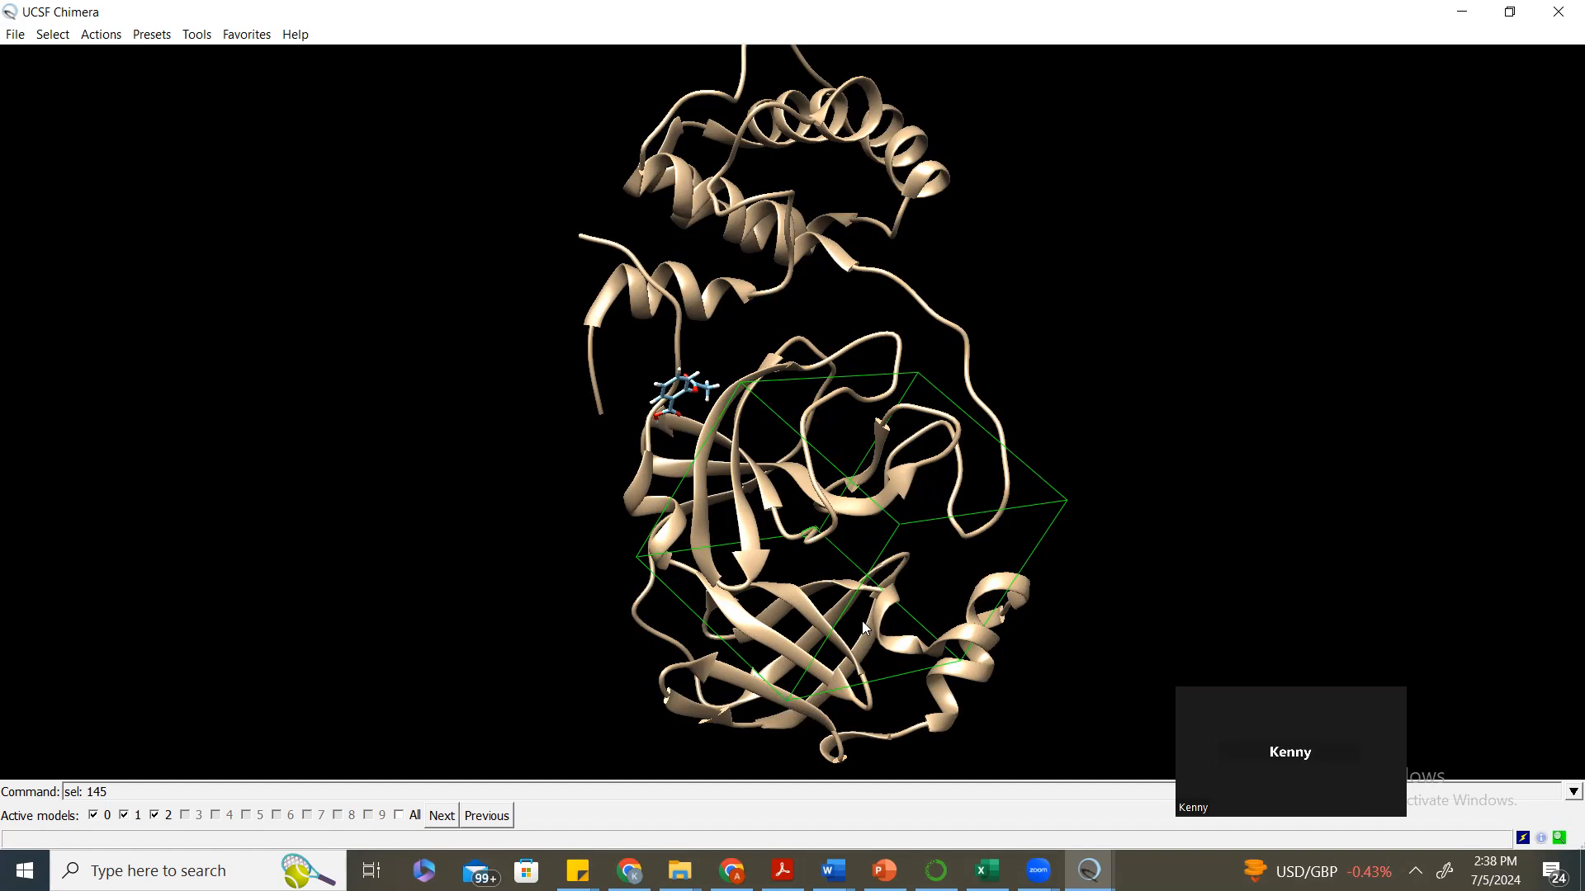
mouse_move(858, 494)
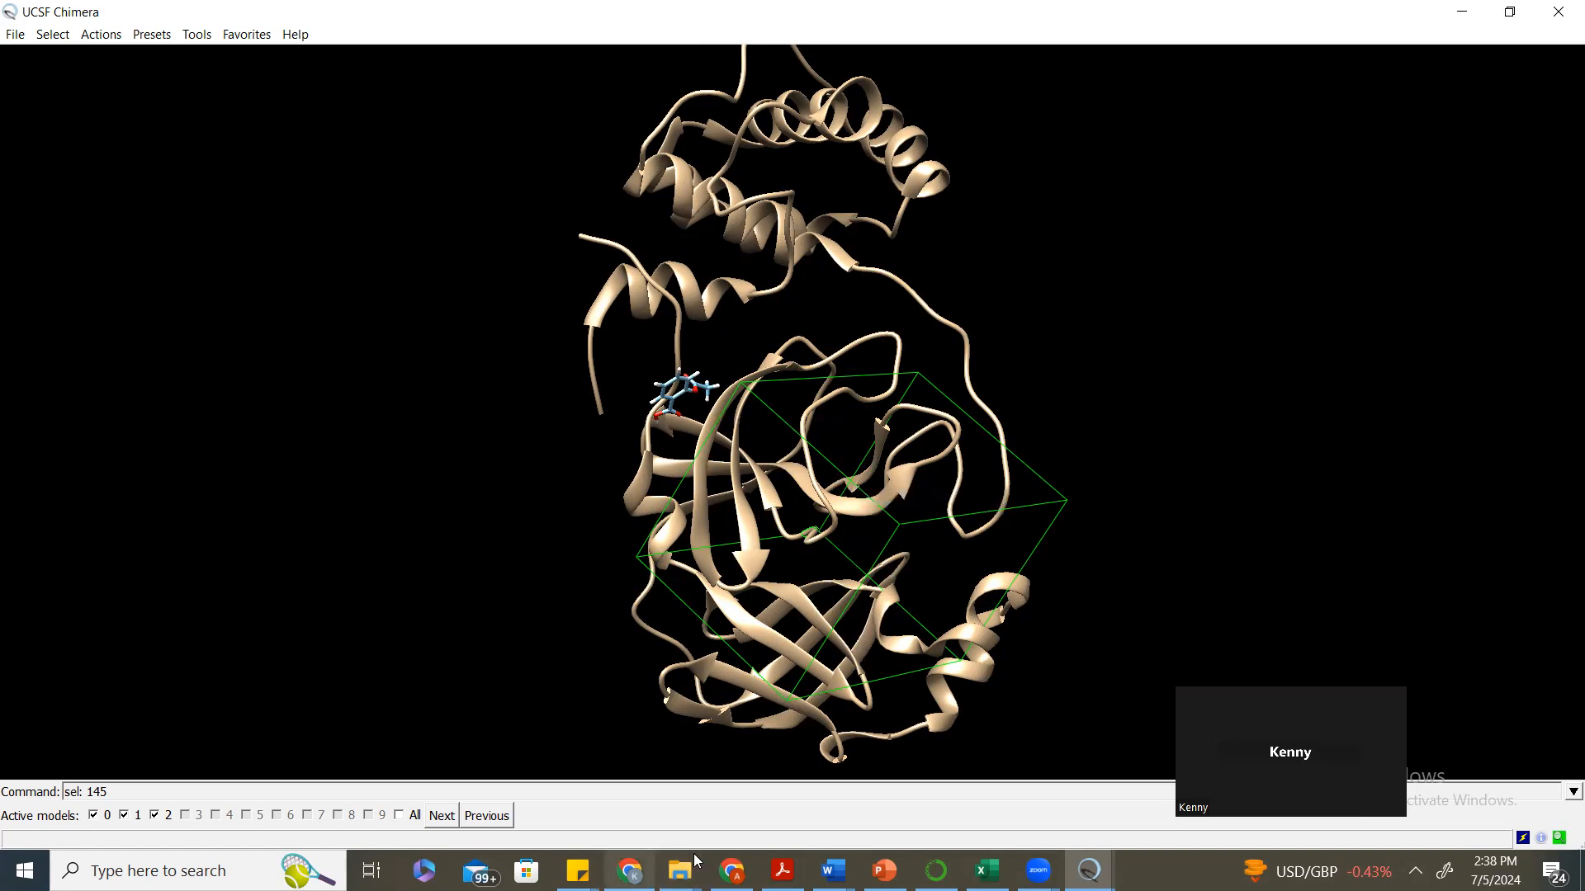
From a side view of the protein, resize and shift the search box to about 22.9 × 18.7 × 22.2, centred near 11.7, -2.0, 23.2.
left_click(1088, 870)
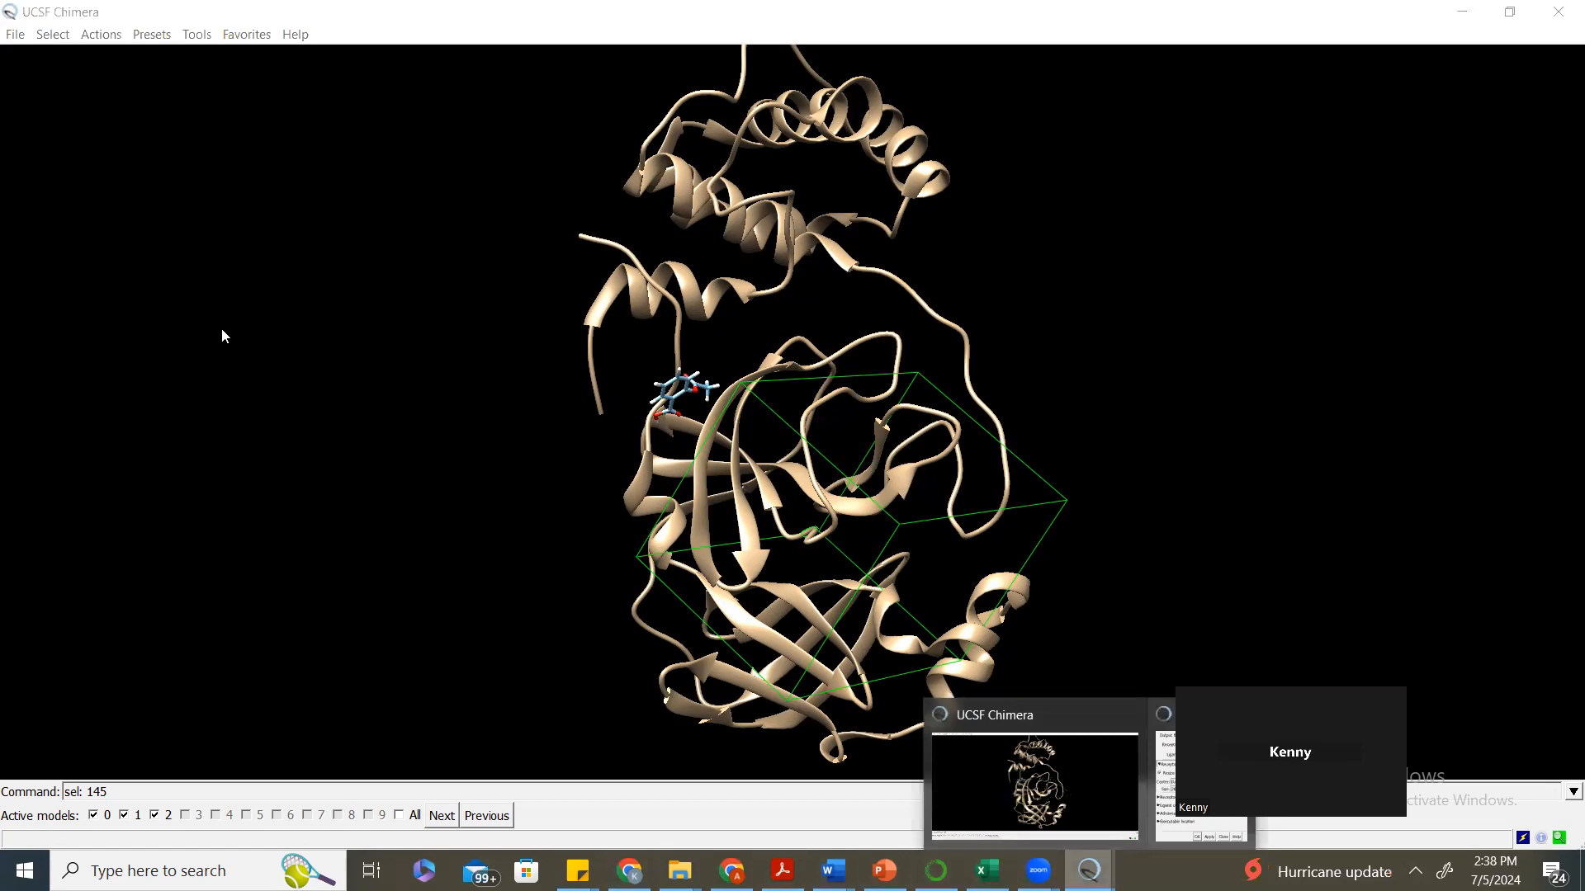
left_click_drag(790, 482, 492, 422)
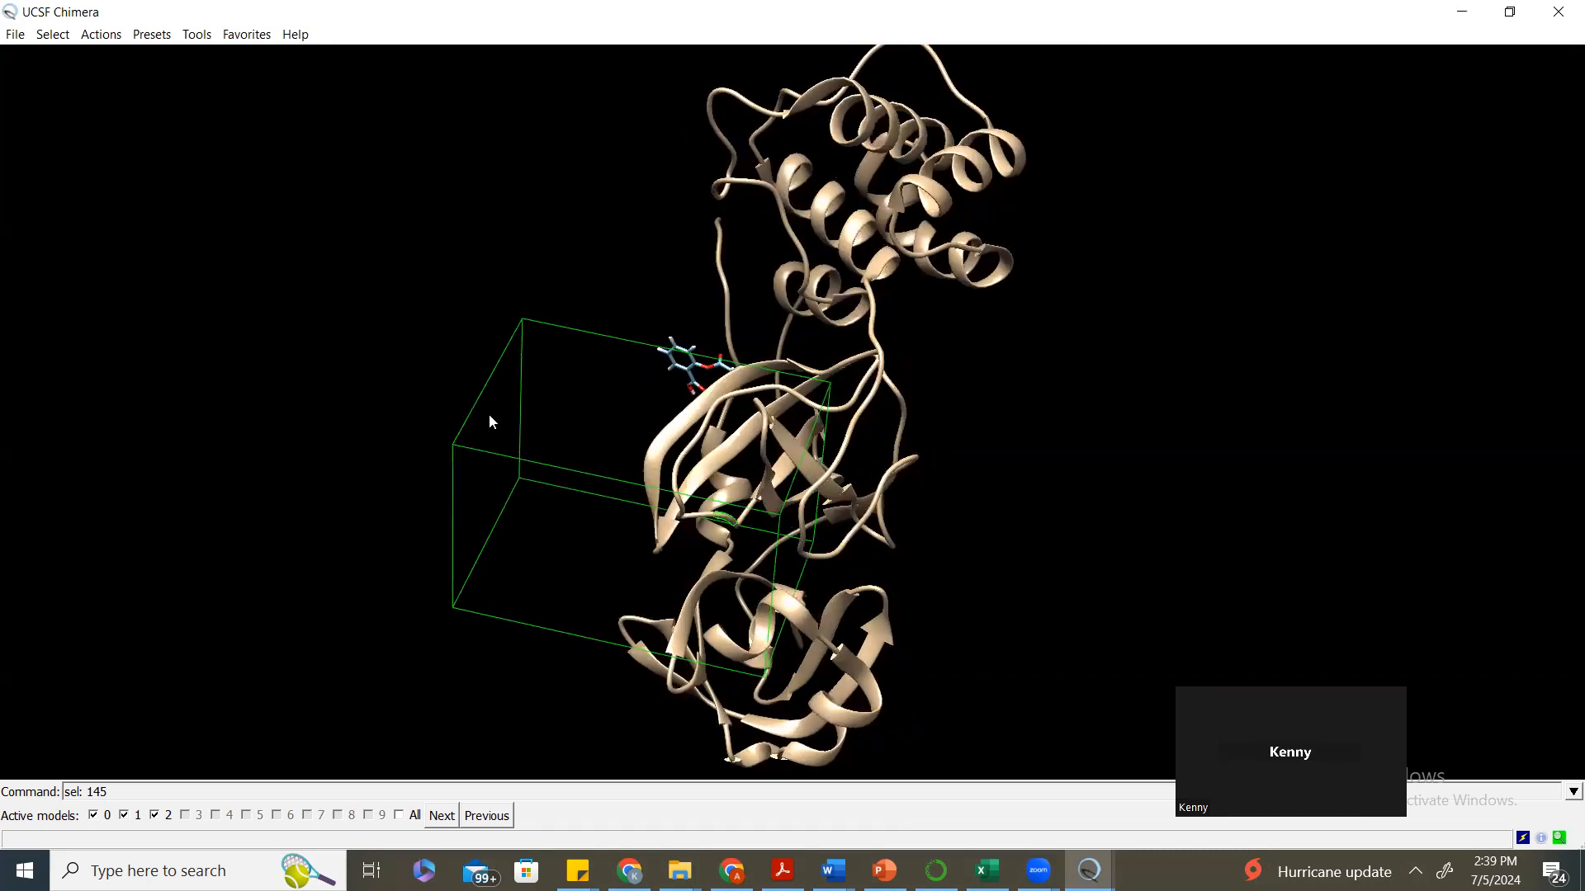
left_click_drag(844, 623, 886, 546)
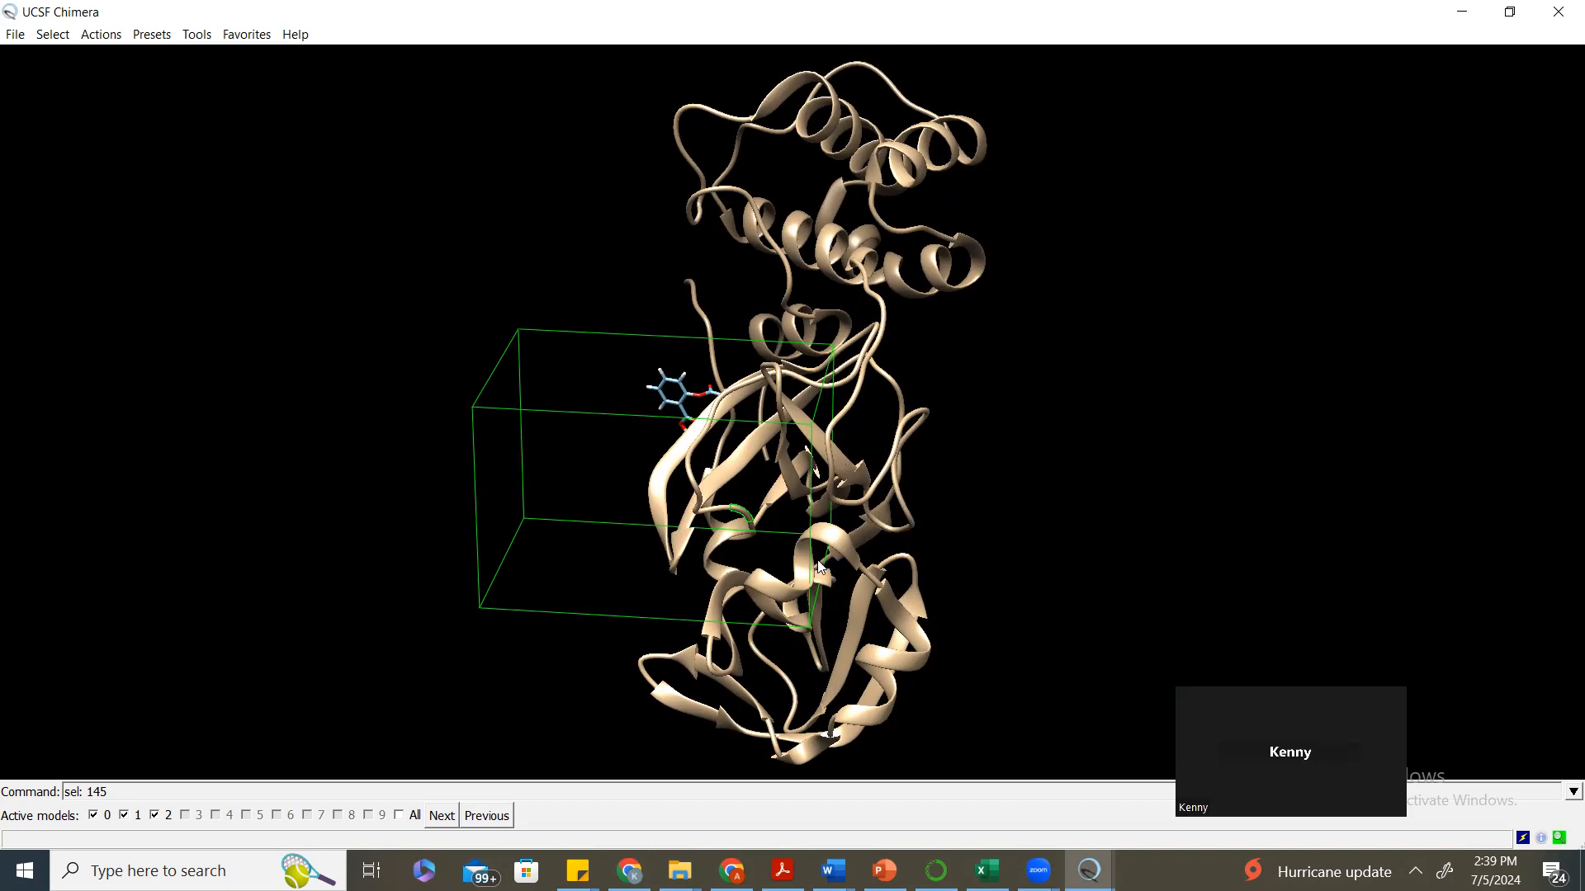
left_click(1089, 871)
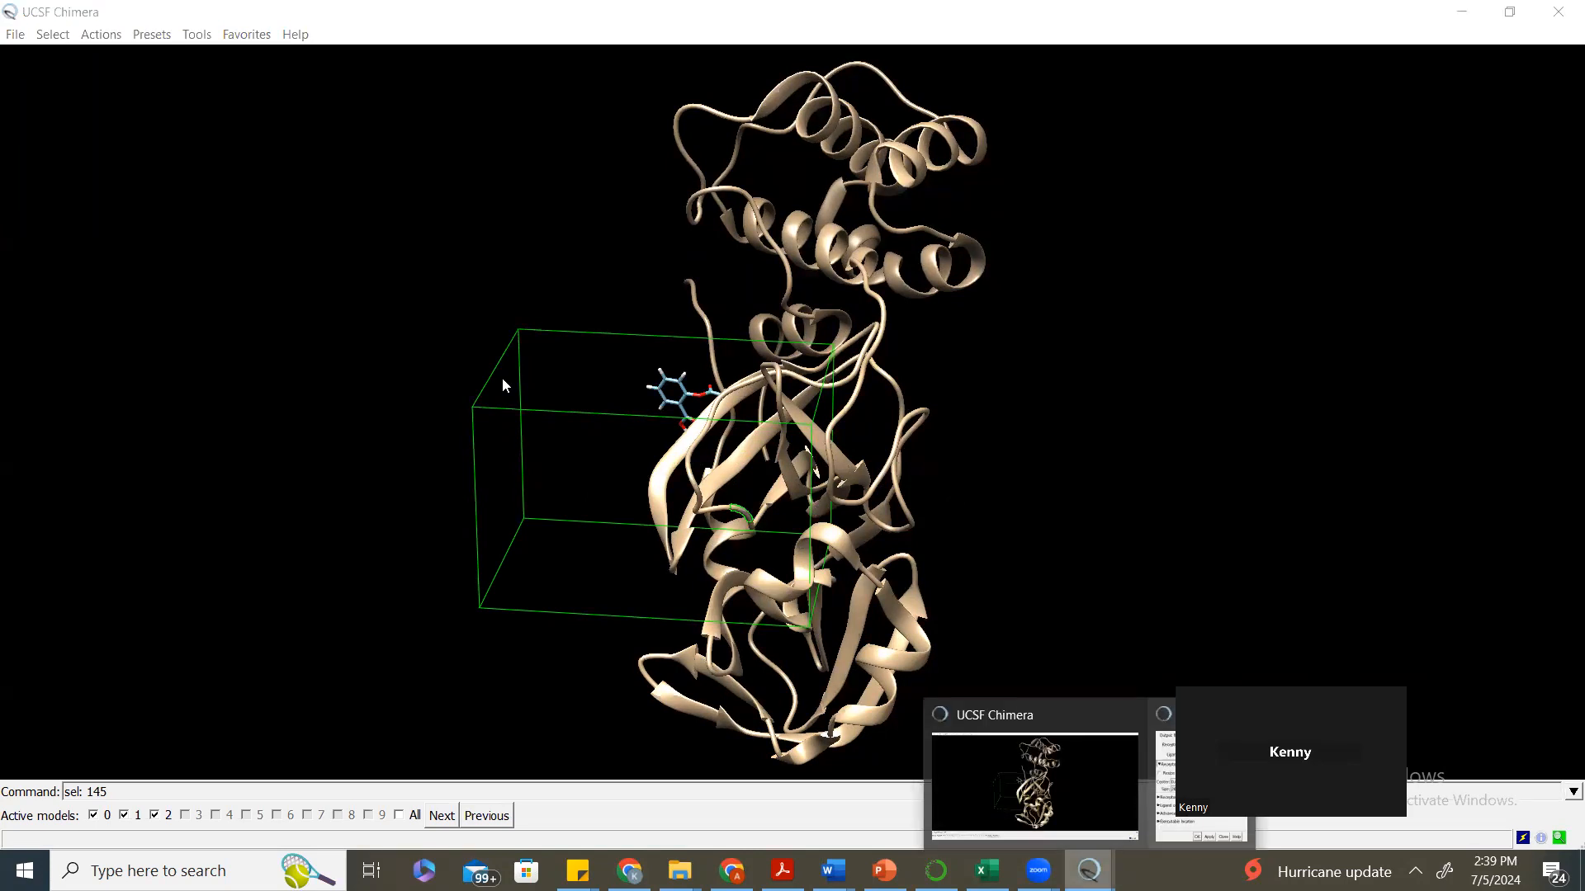
left_click(1201, 786)
left_click(216, 331)
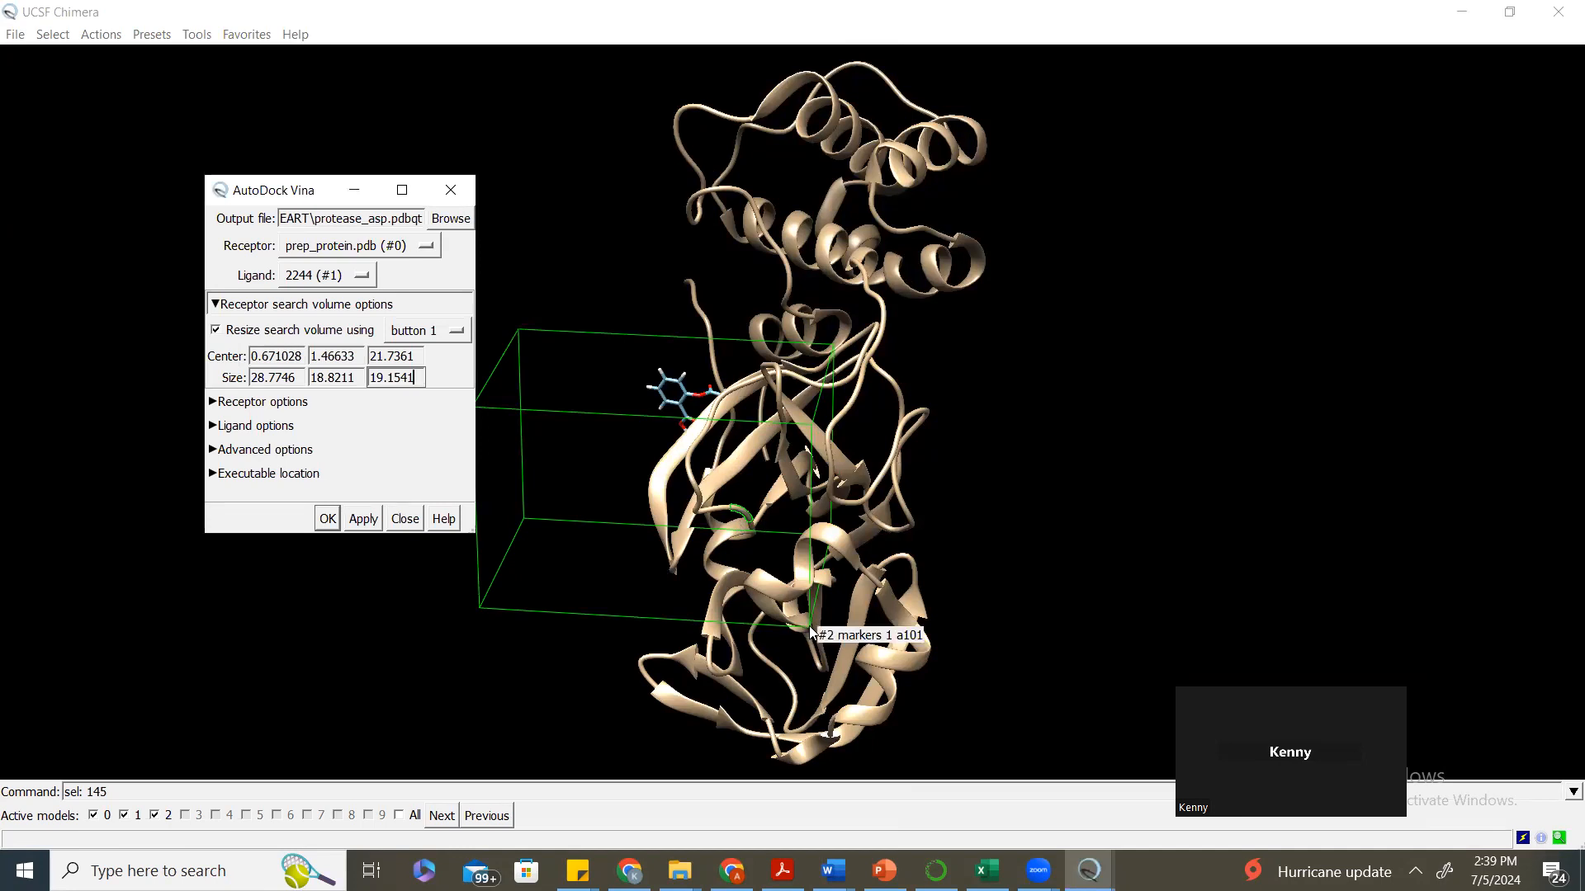
mouse_move(809, 626)
left_mouse_down()
mouse_move(840, 649)
mouse_move(818, 631)
left_mouse_up()
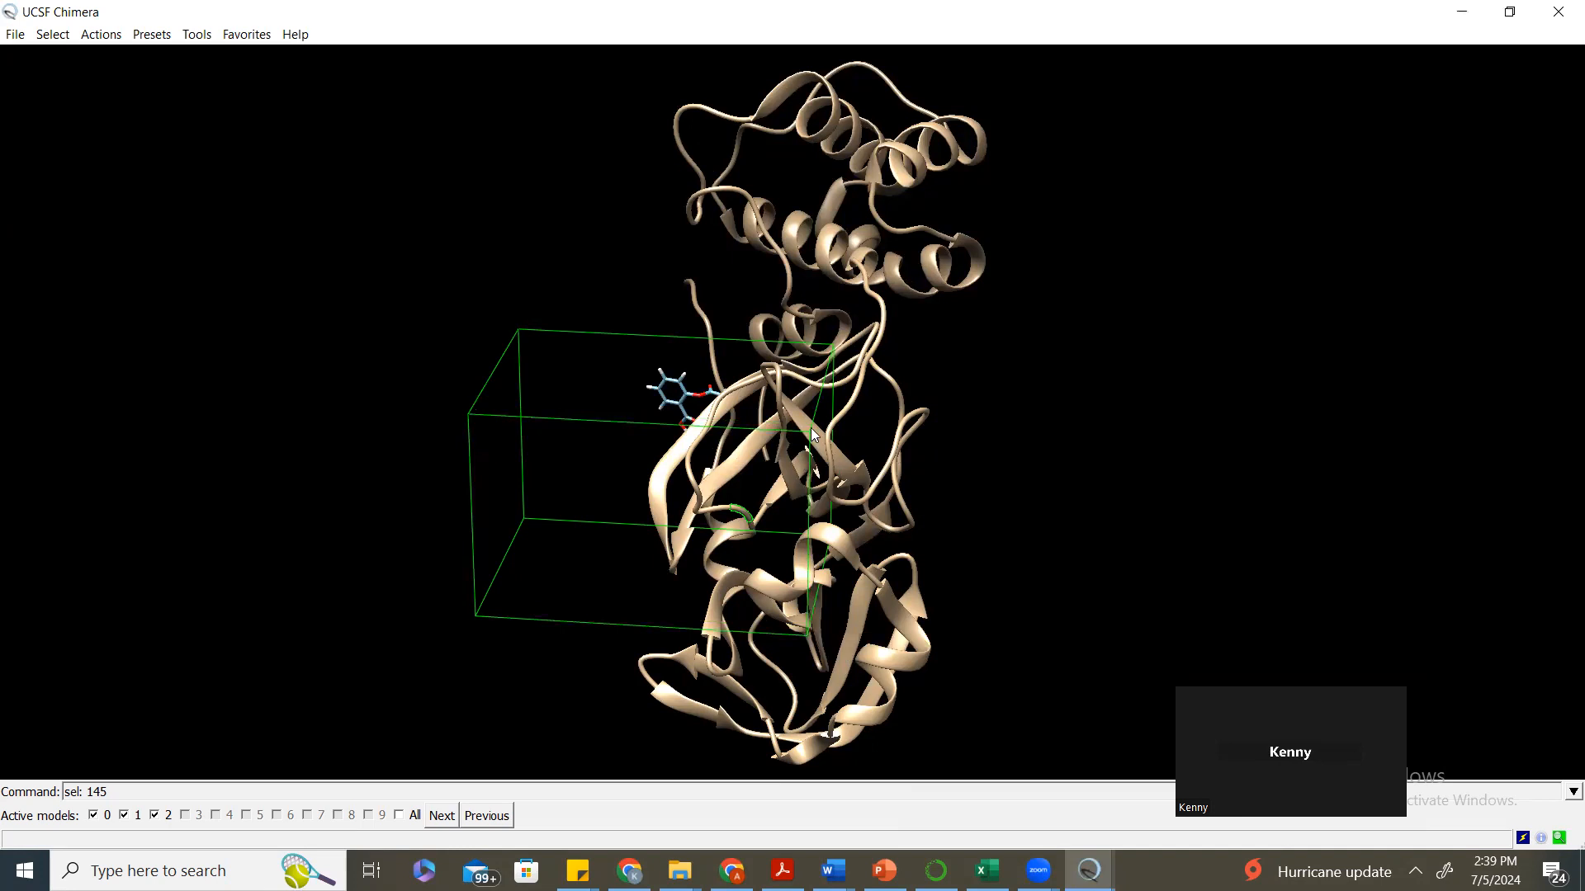
left_click_drag(809, 430, 829, 439)
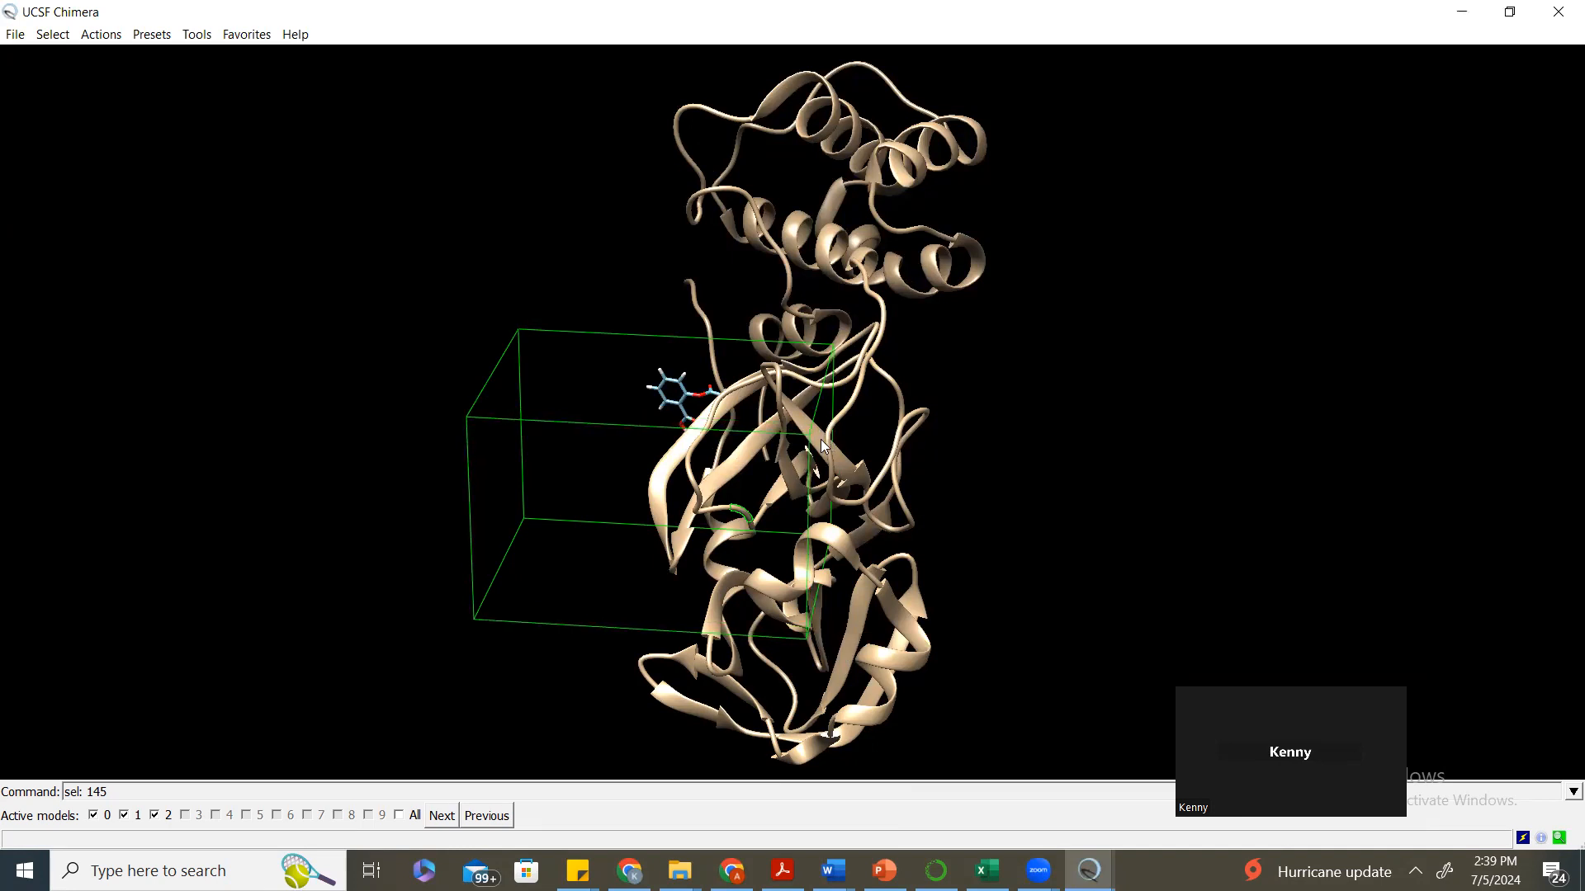
left_click_drag(519, 325, 620, 372)
left_click_drag(617, 534, 623, 541)
left_click_drag(921, 556, 855, 550)
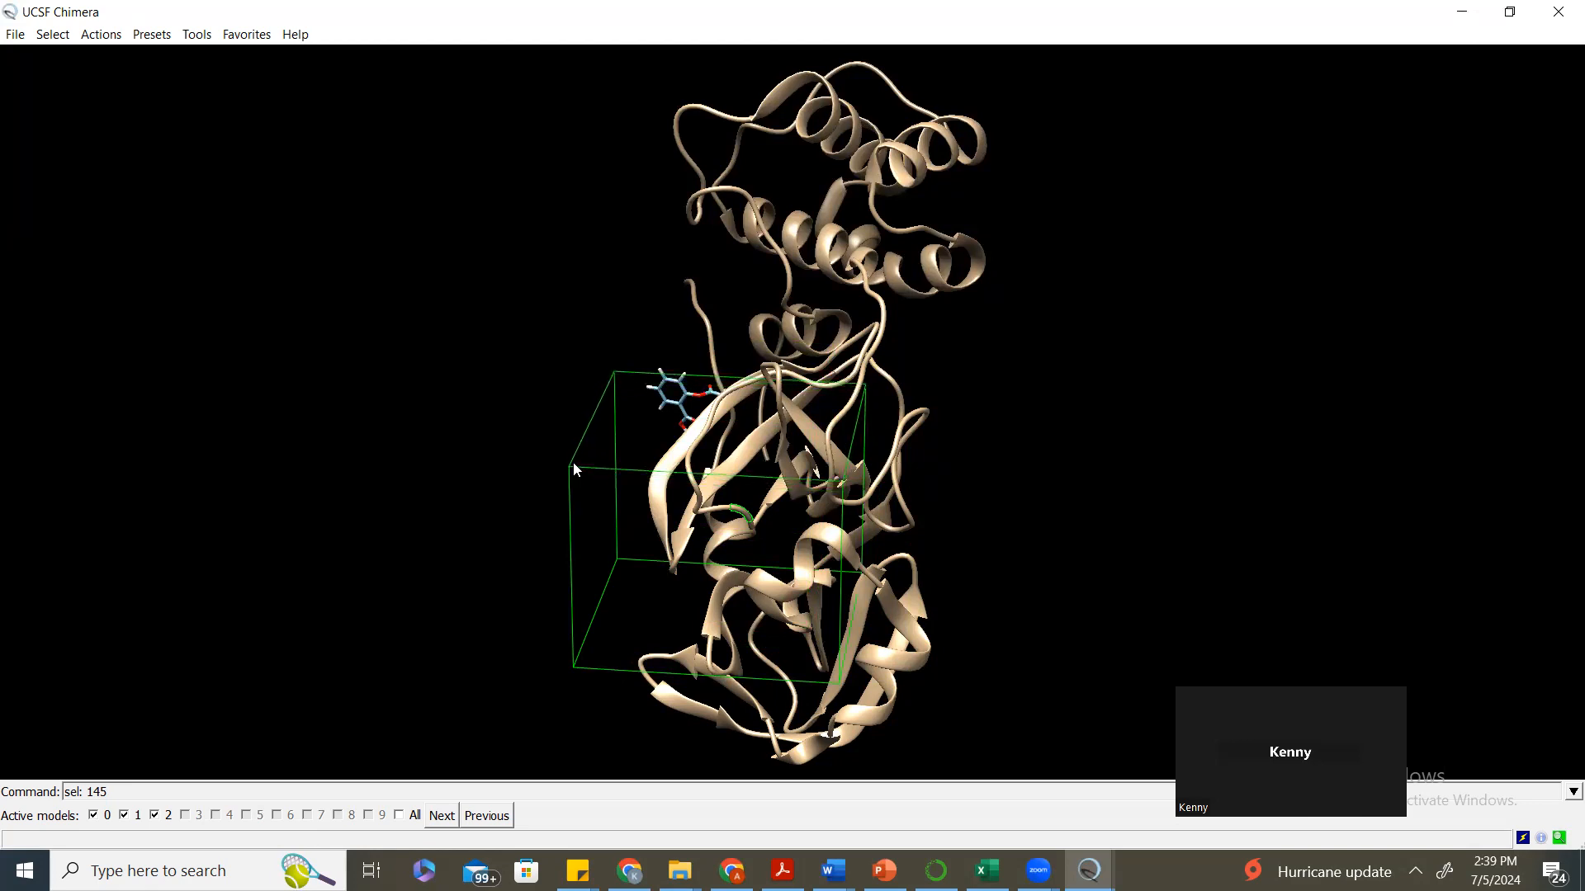
middle_click_drag(568, 471, 626, 466)
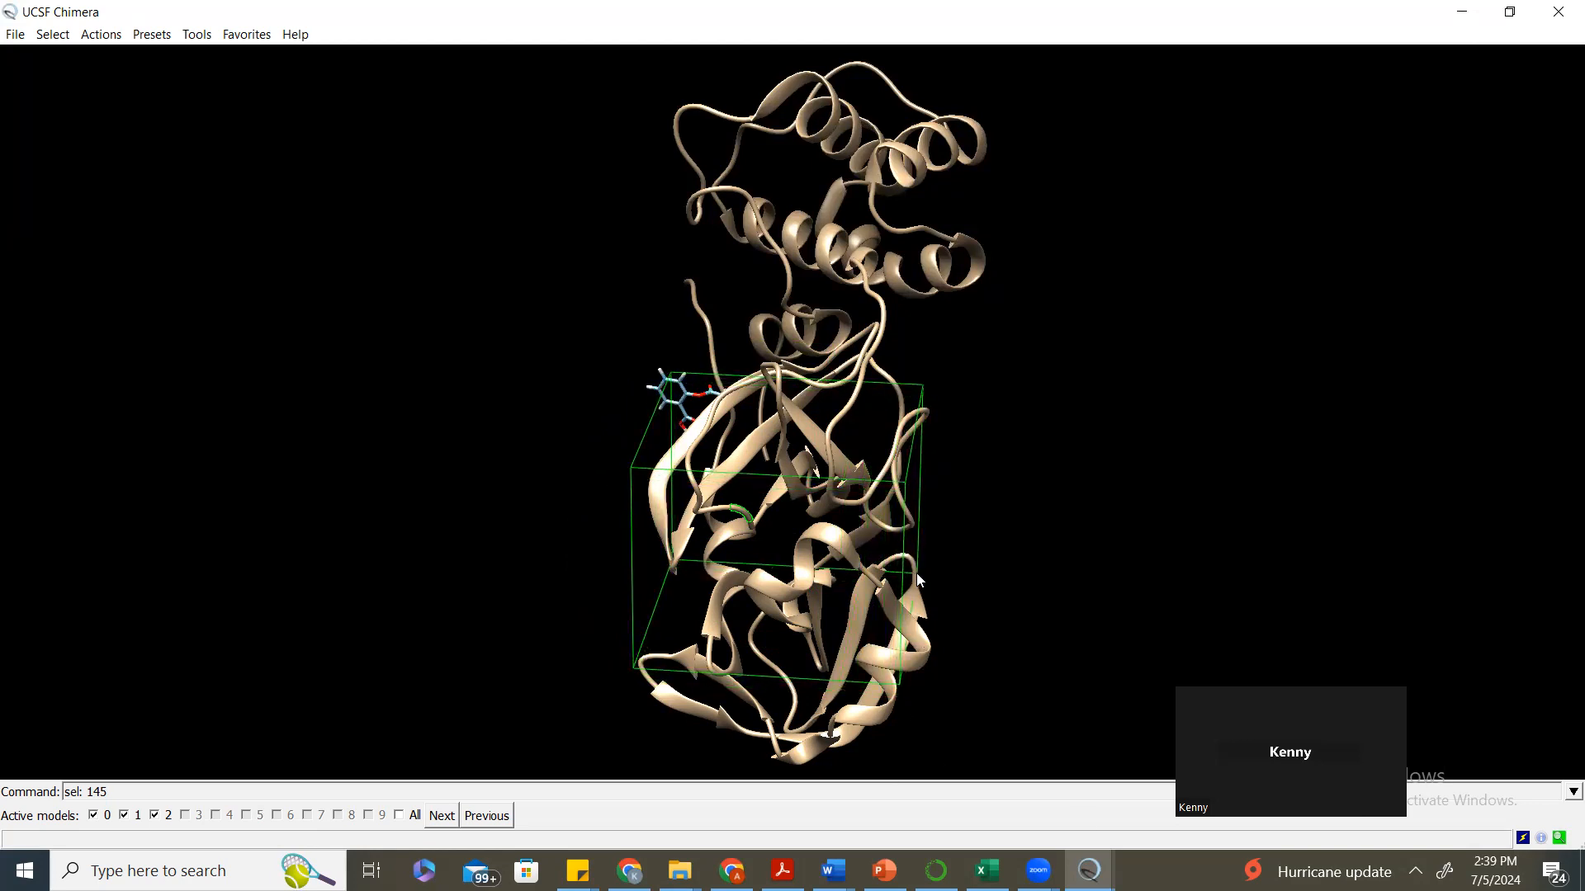
Extend the search box and lower it toward the protein's lower domain, about 31.6 × 22.2 × 22.2, centred near 6.5, -6.2, 21.7.
left_click(1090, 871)
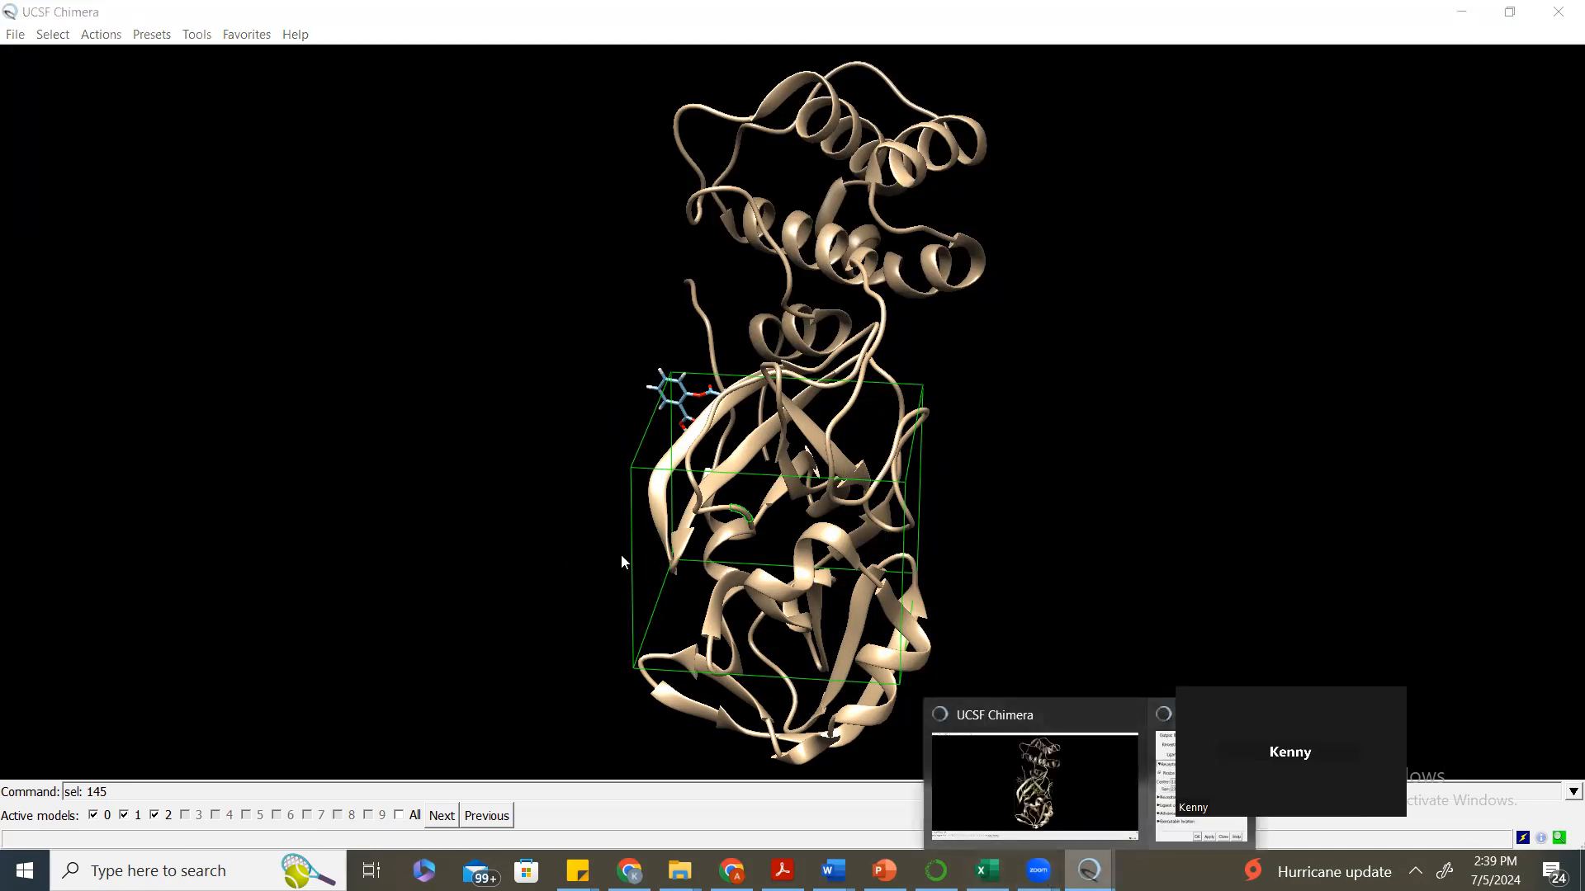
left_click(237, 328)
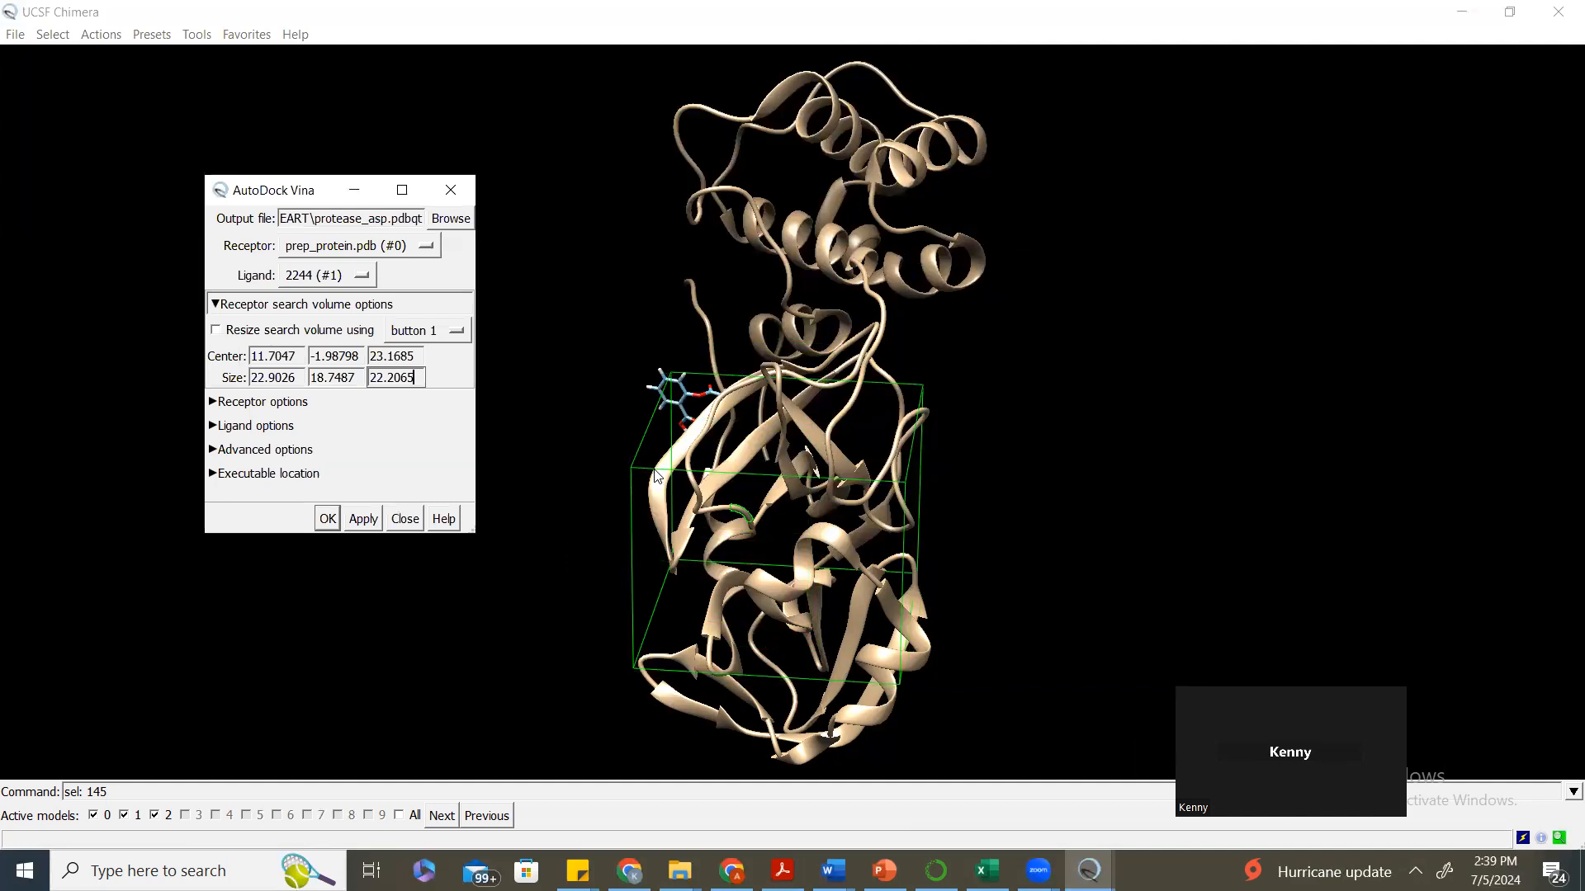
left_click_drag(724, 511, 1116, 396)
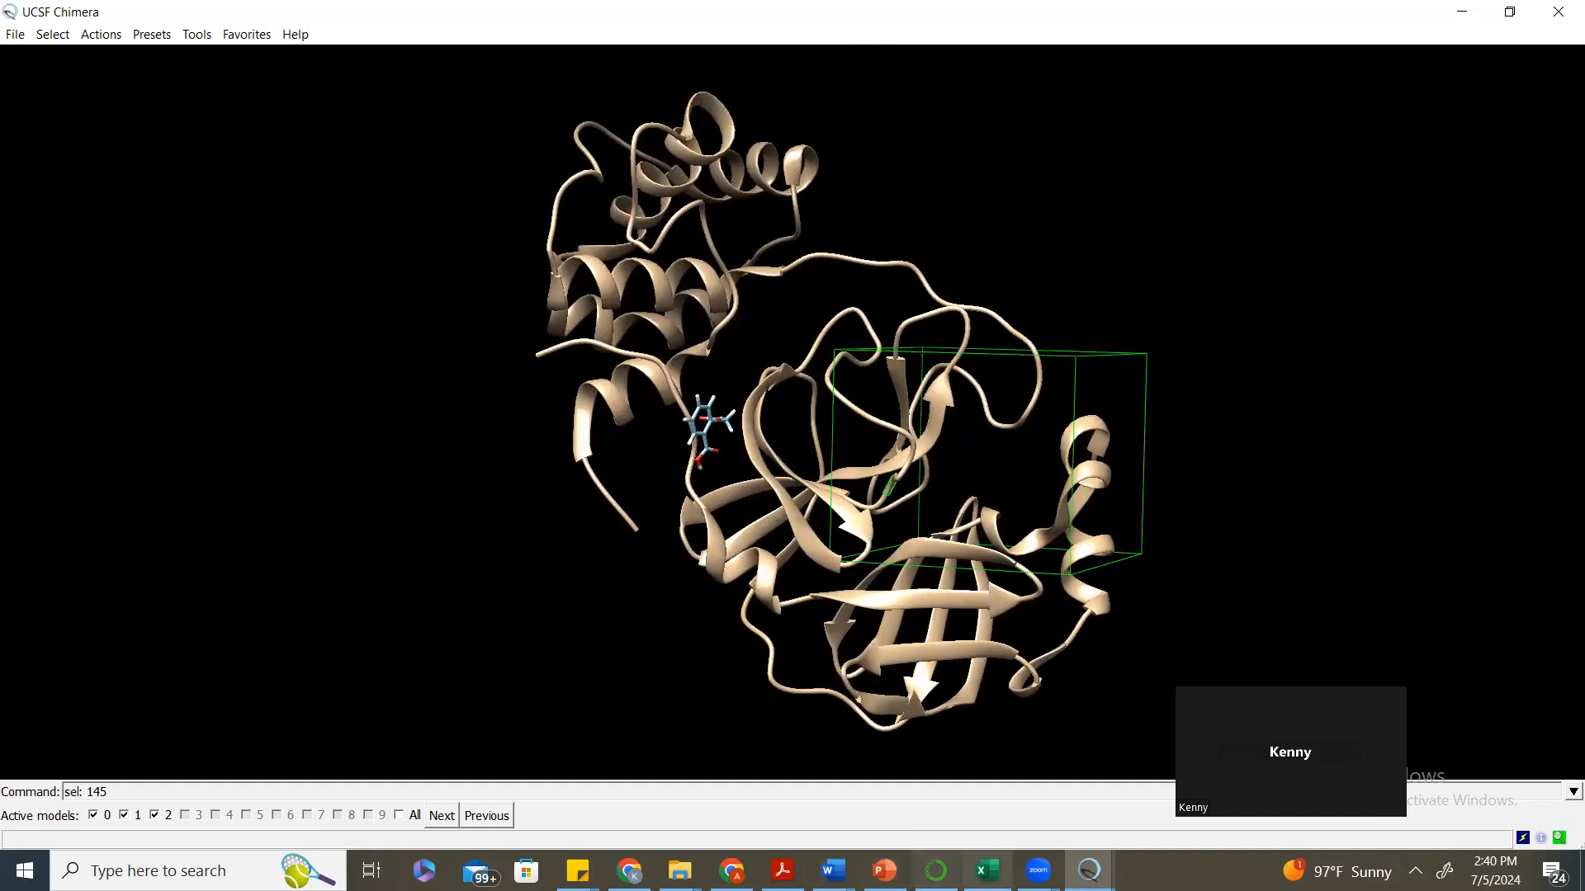
left_click(1090, 871)
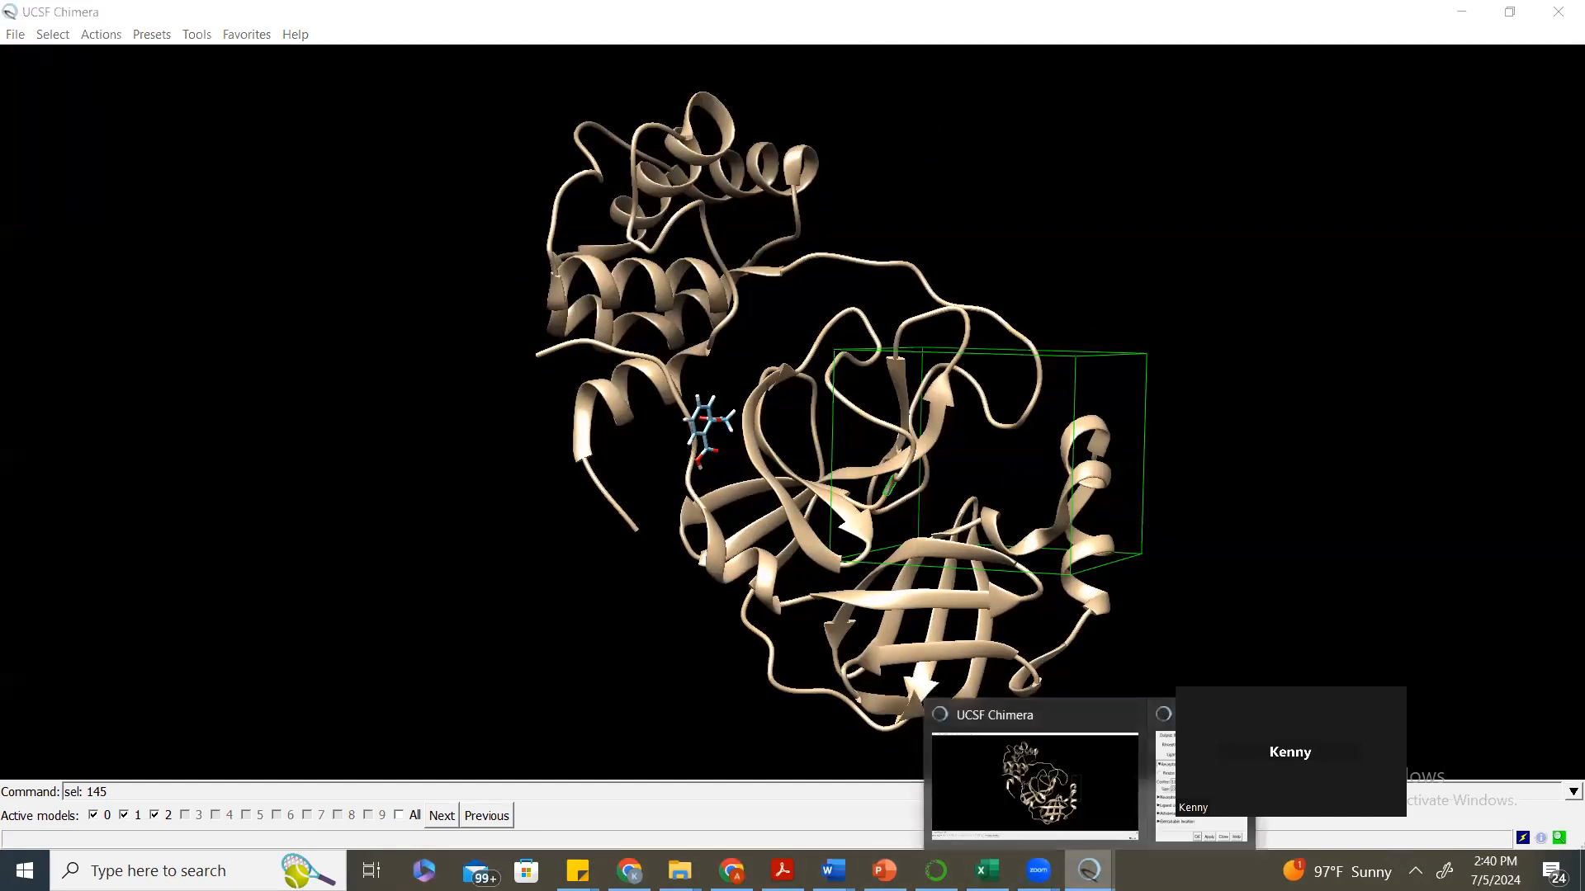
left_click(214, 329)
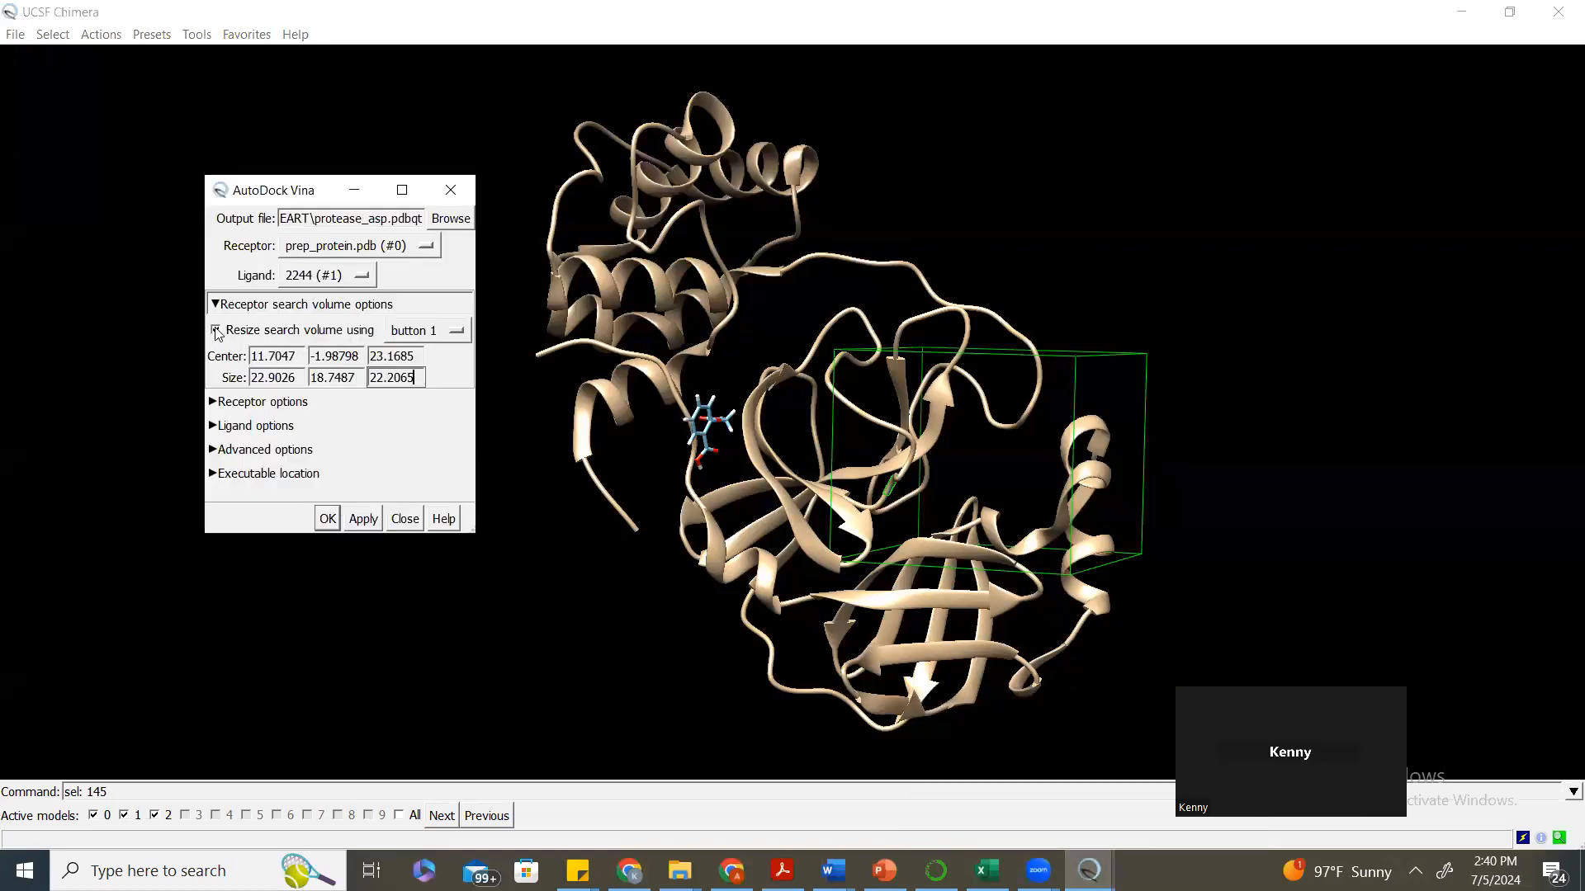
left_click(955, 564)
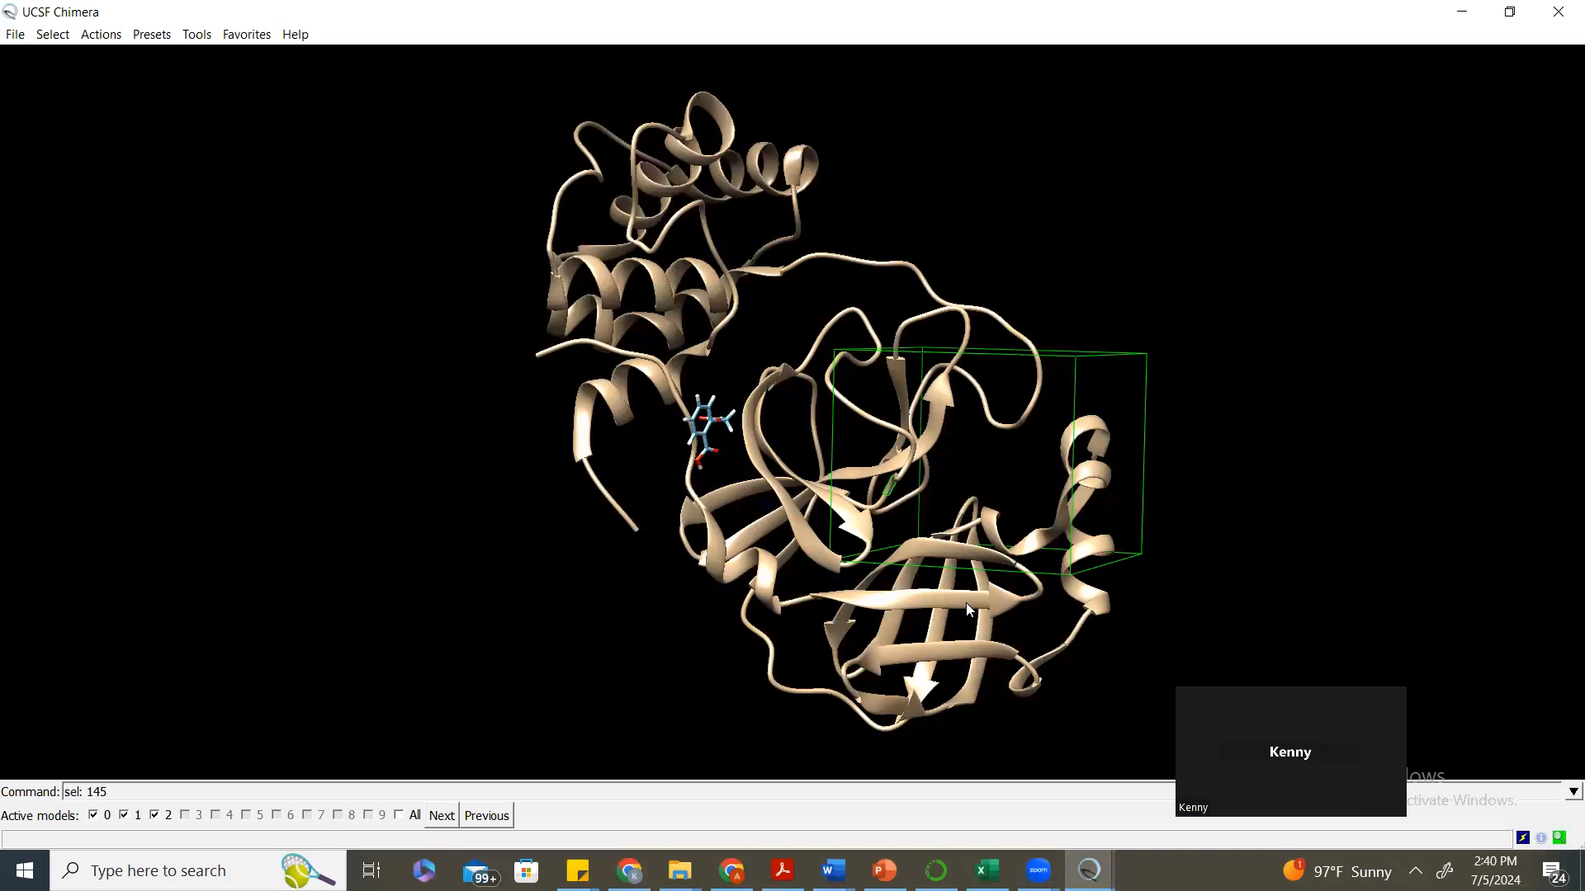
left_click_drag(983, 345, 981, 313)
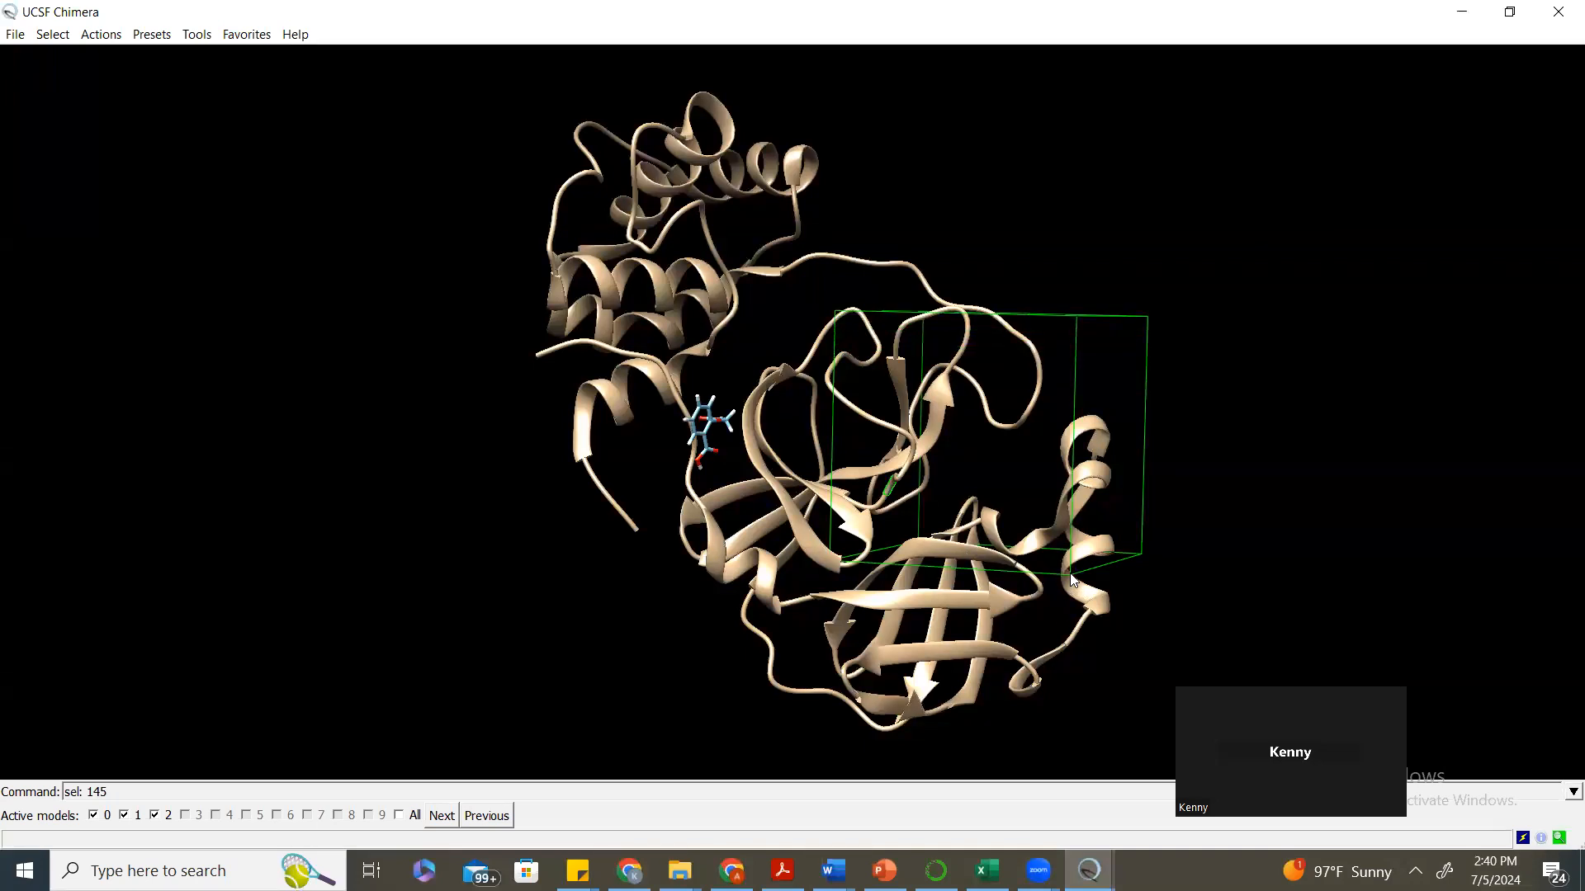
left_click_drag(1068, 572, 1026, 621)
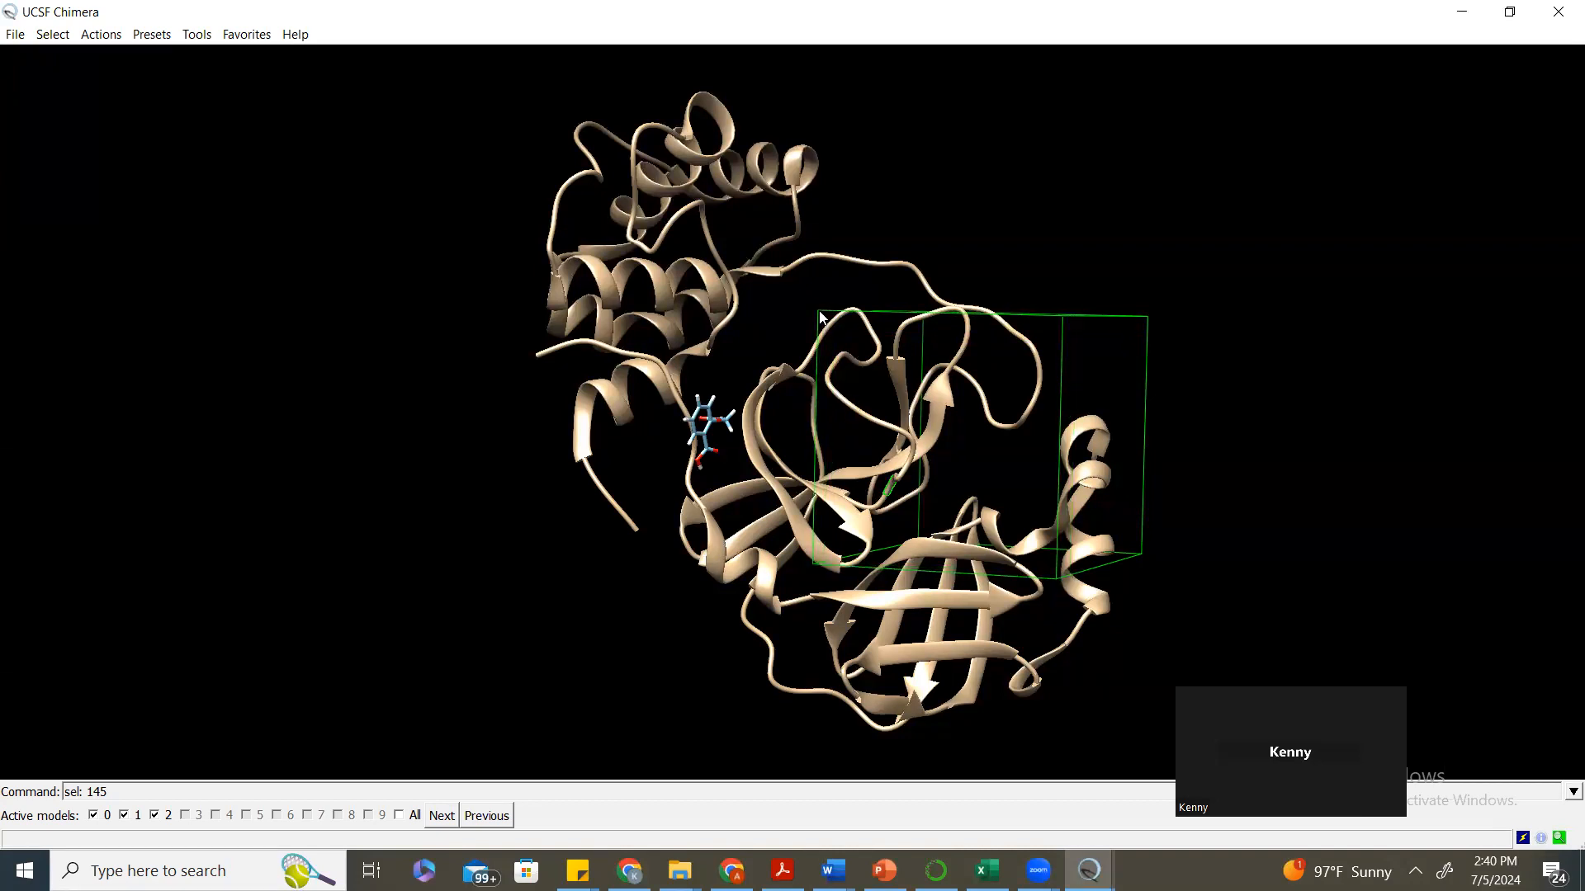
left_click_drag(822, 317, 812, 340)
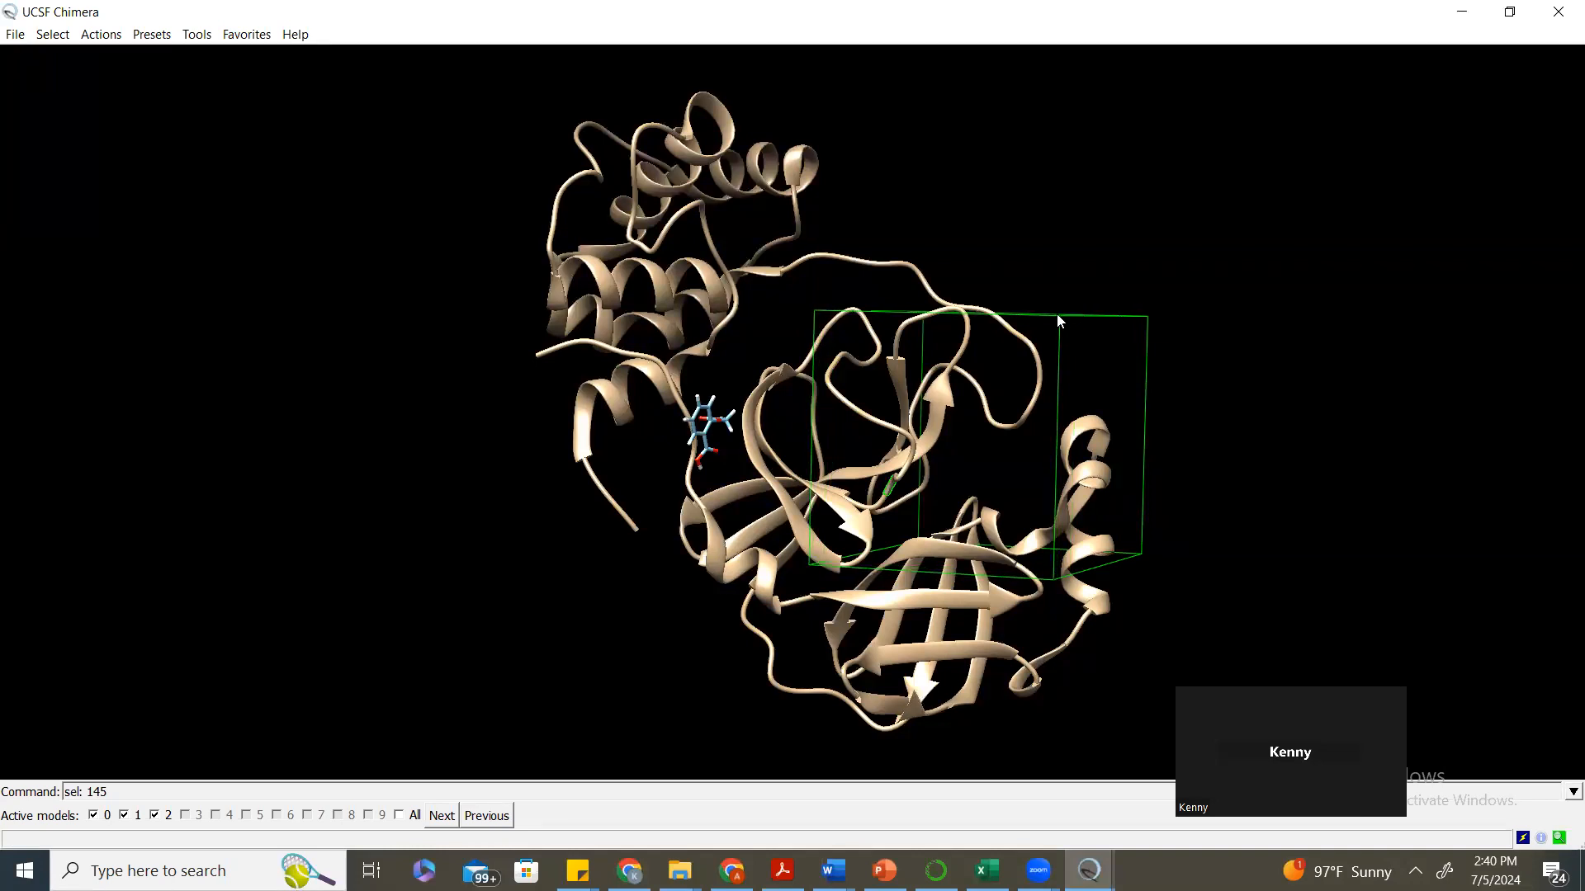
mouse_move(1060, 323)
left_mouse_down()
mouse_move(1008, 385)
mouse_move(1038, 384)
mouse_move(916, 519)
left_mouse_up()
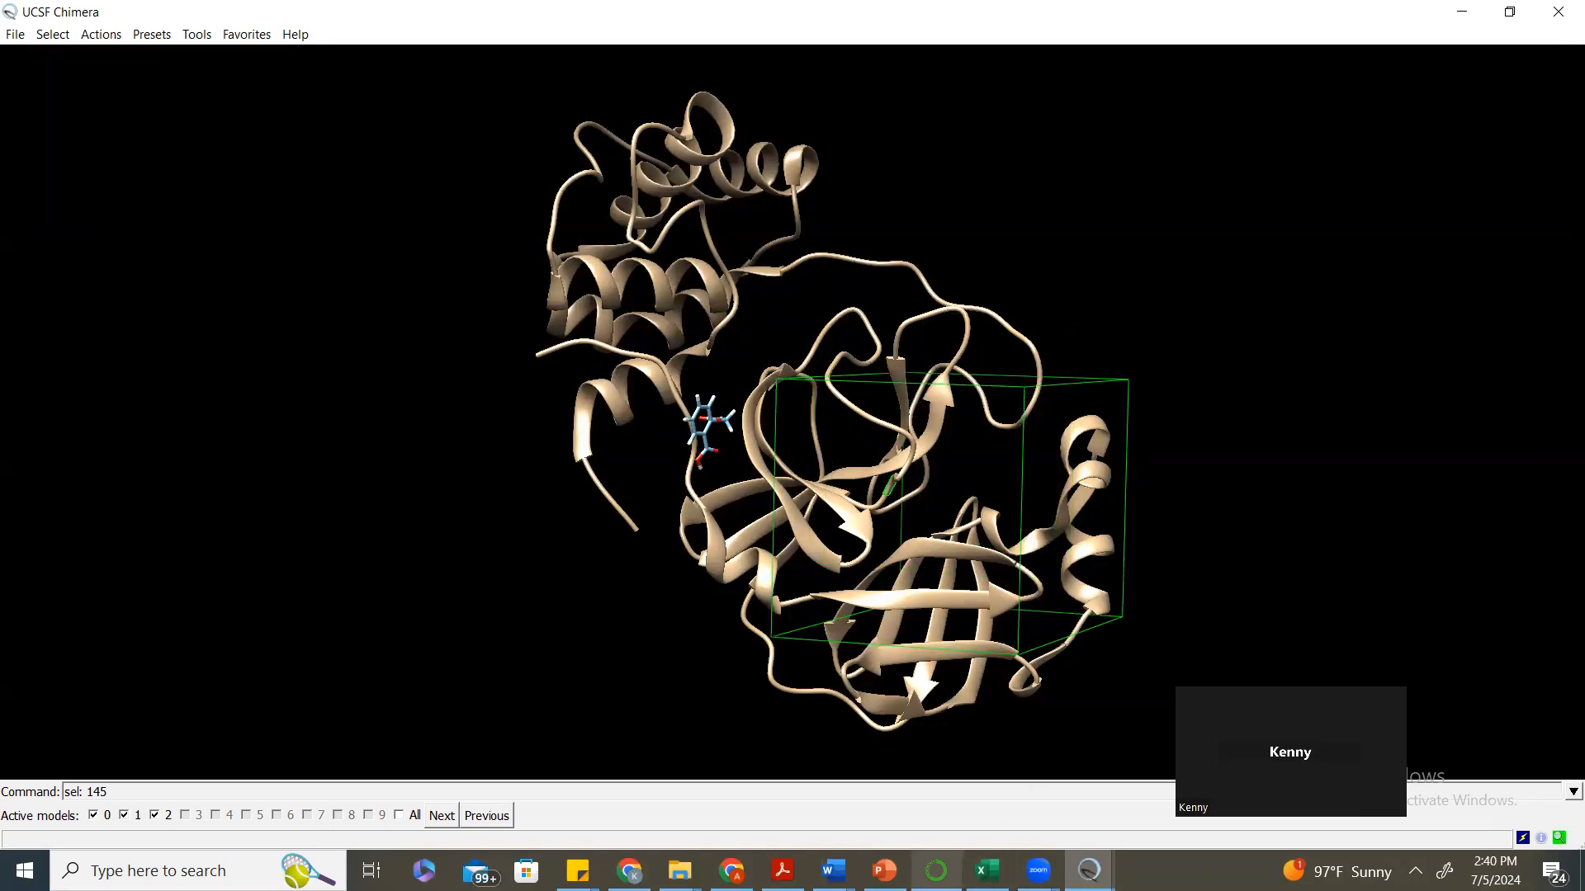
Shorten the search box on its empty side and shift it over the protein, about 27.4 × 22.2 × 23.1, centred near 11.7, -8.5, 20.9.
mouse_move(1090, 871)
left_click(1046, 776)
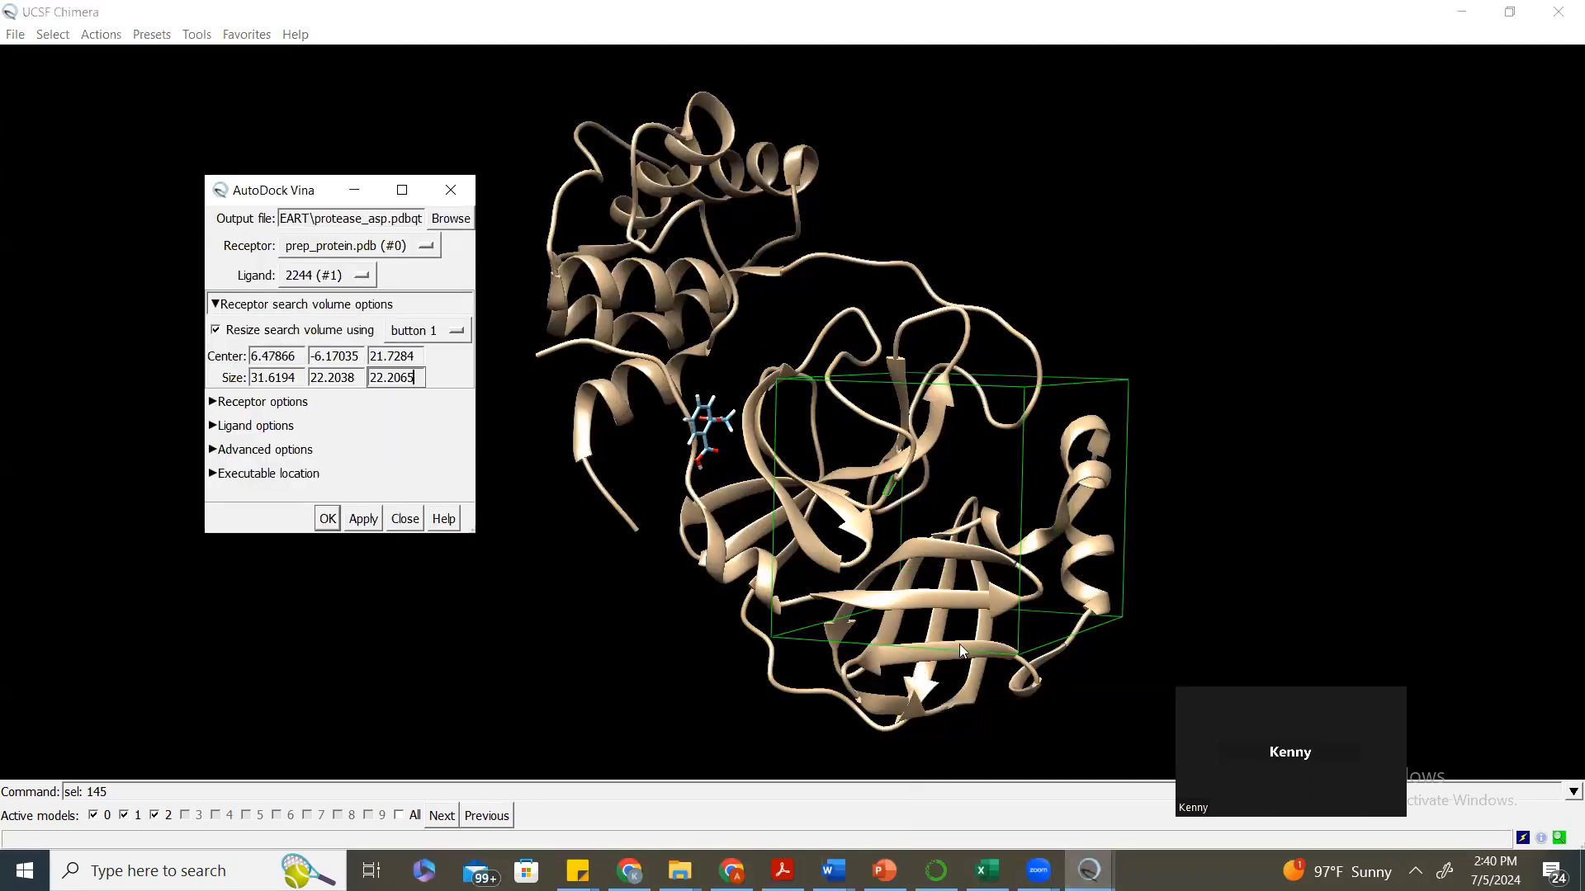
left_click(217, 332)
left_click_drag(873, 510, 1085, 446)
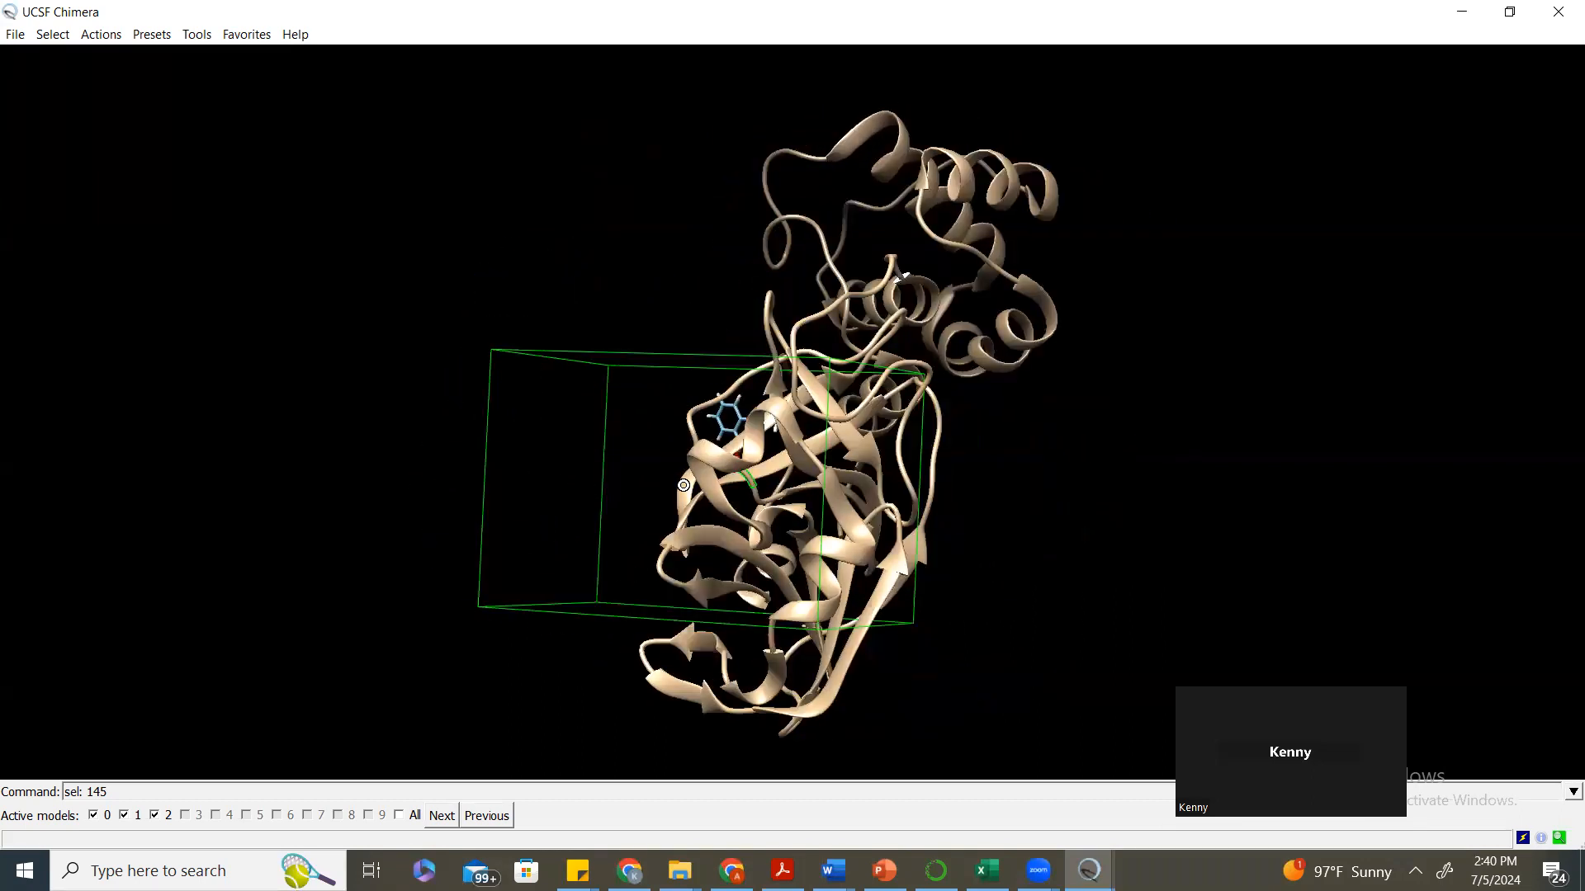
left_click_drag(683, 485, 733, 530)
left_click_drag(943, 505, 869, 507)
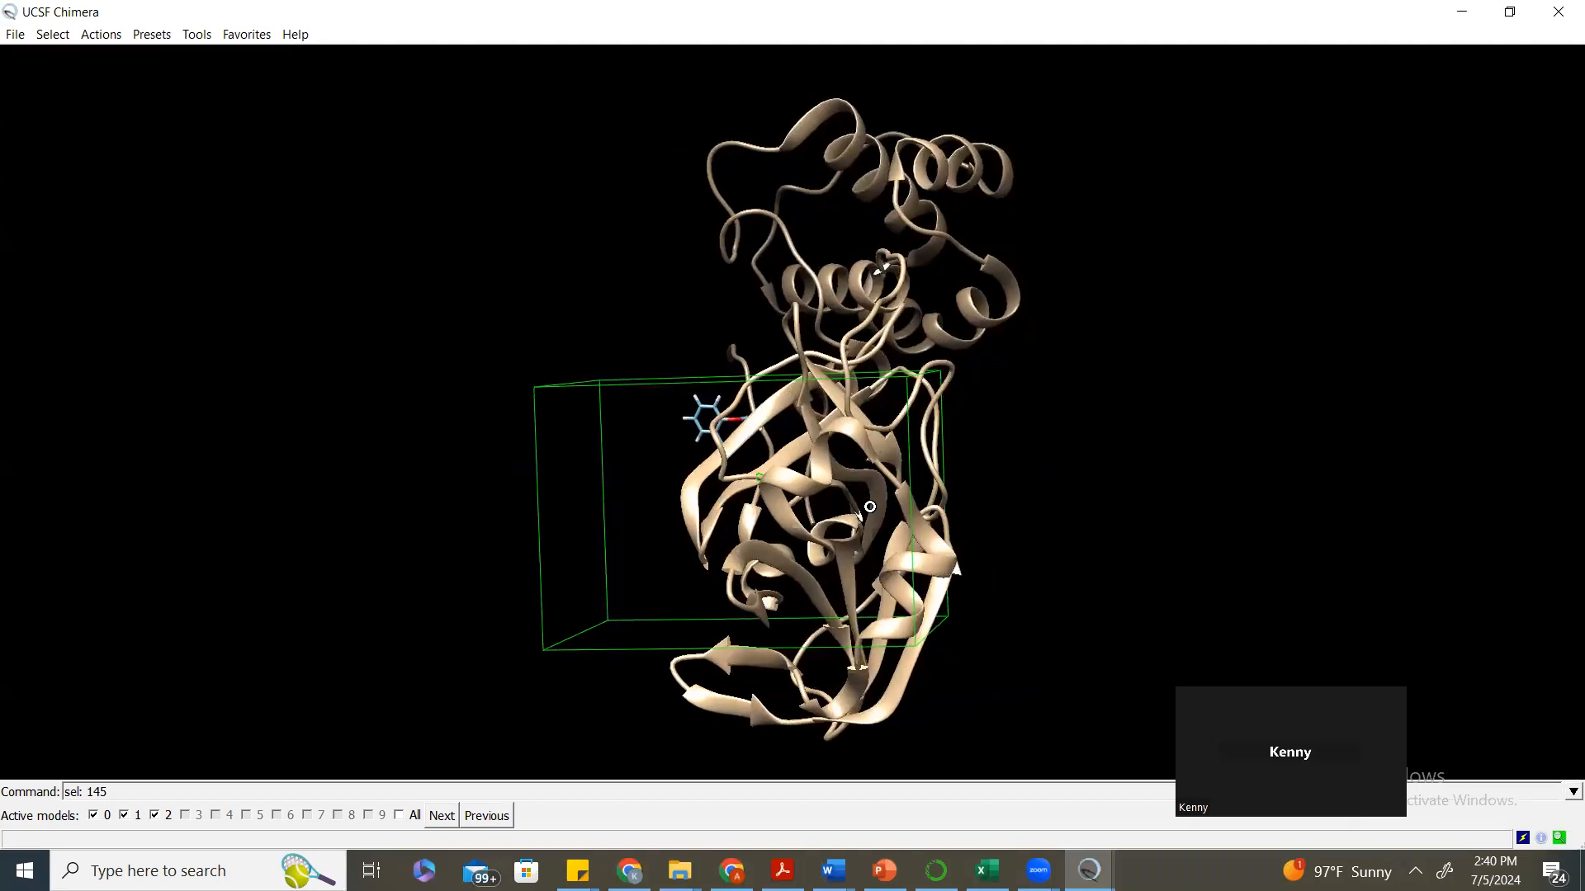
left_click(1090, 870)
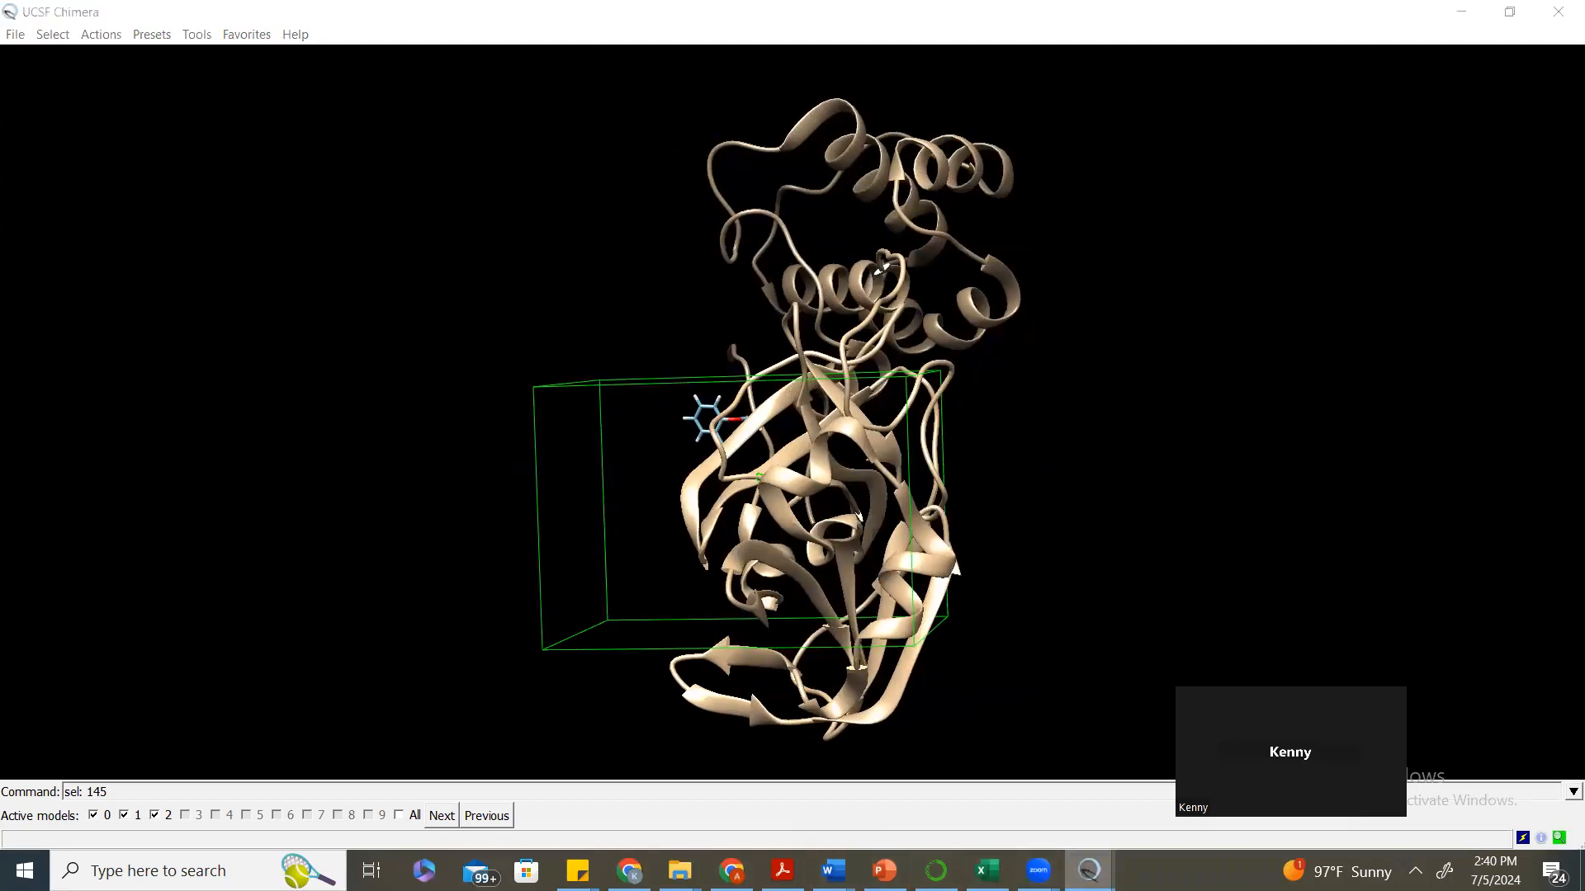
left_click(1172, 784)
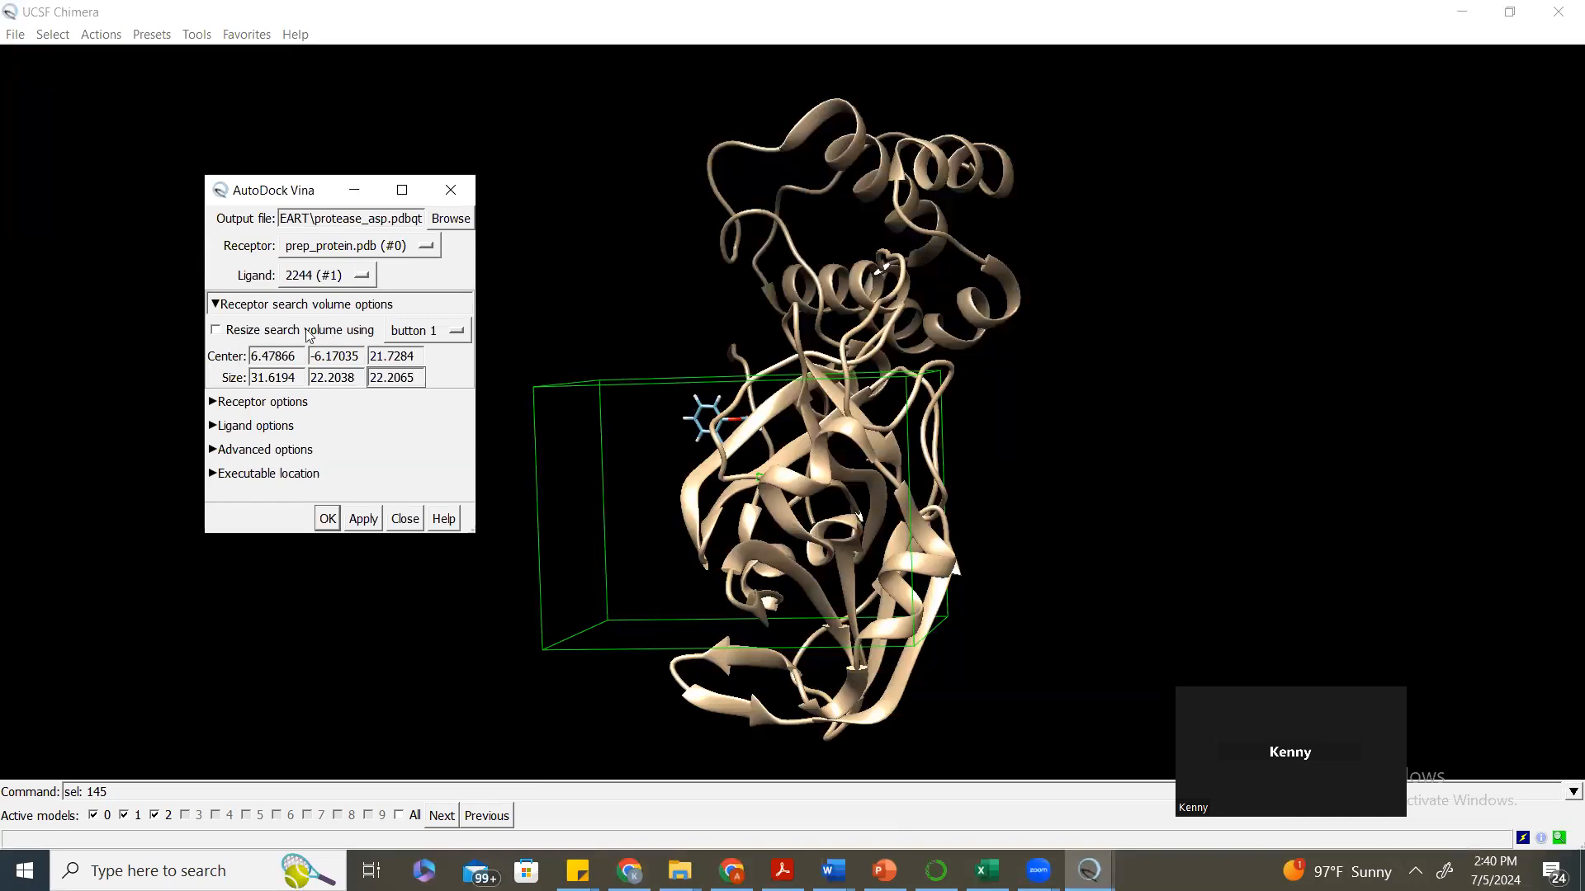
left_click(216, 331)
mouse_move(949, 617)
left_mouse_down()
mouse_move(993, 632)
mouse_move(962, 590)
mouse_move(964, 633)
mouse_move(940, 630)
left_mouse_up()
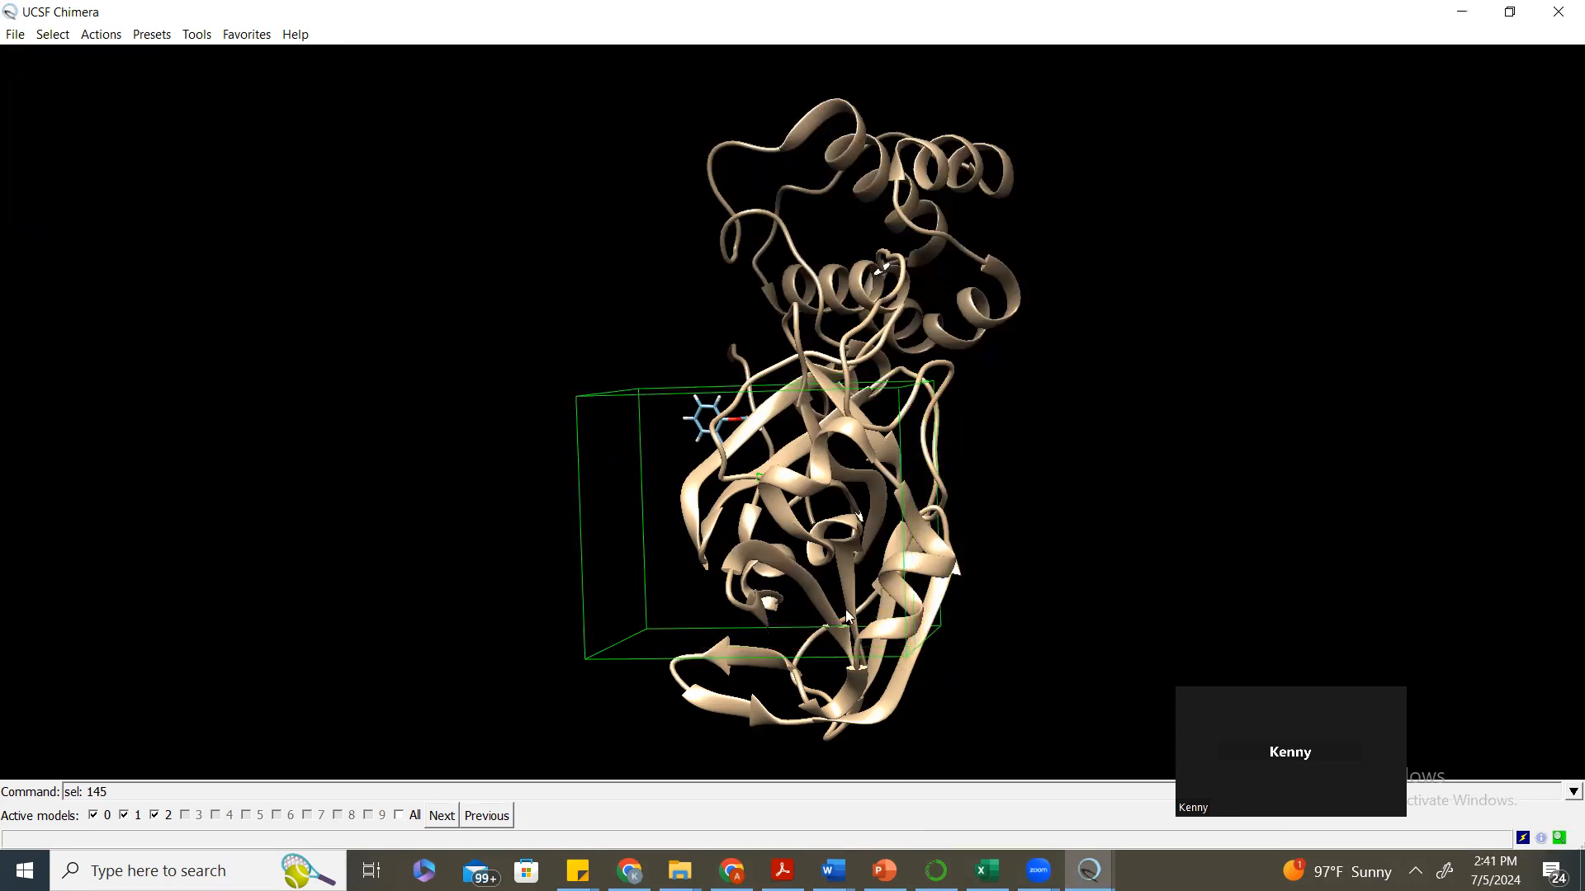
left_click_drag(575, 396, 620, 411)
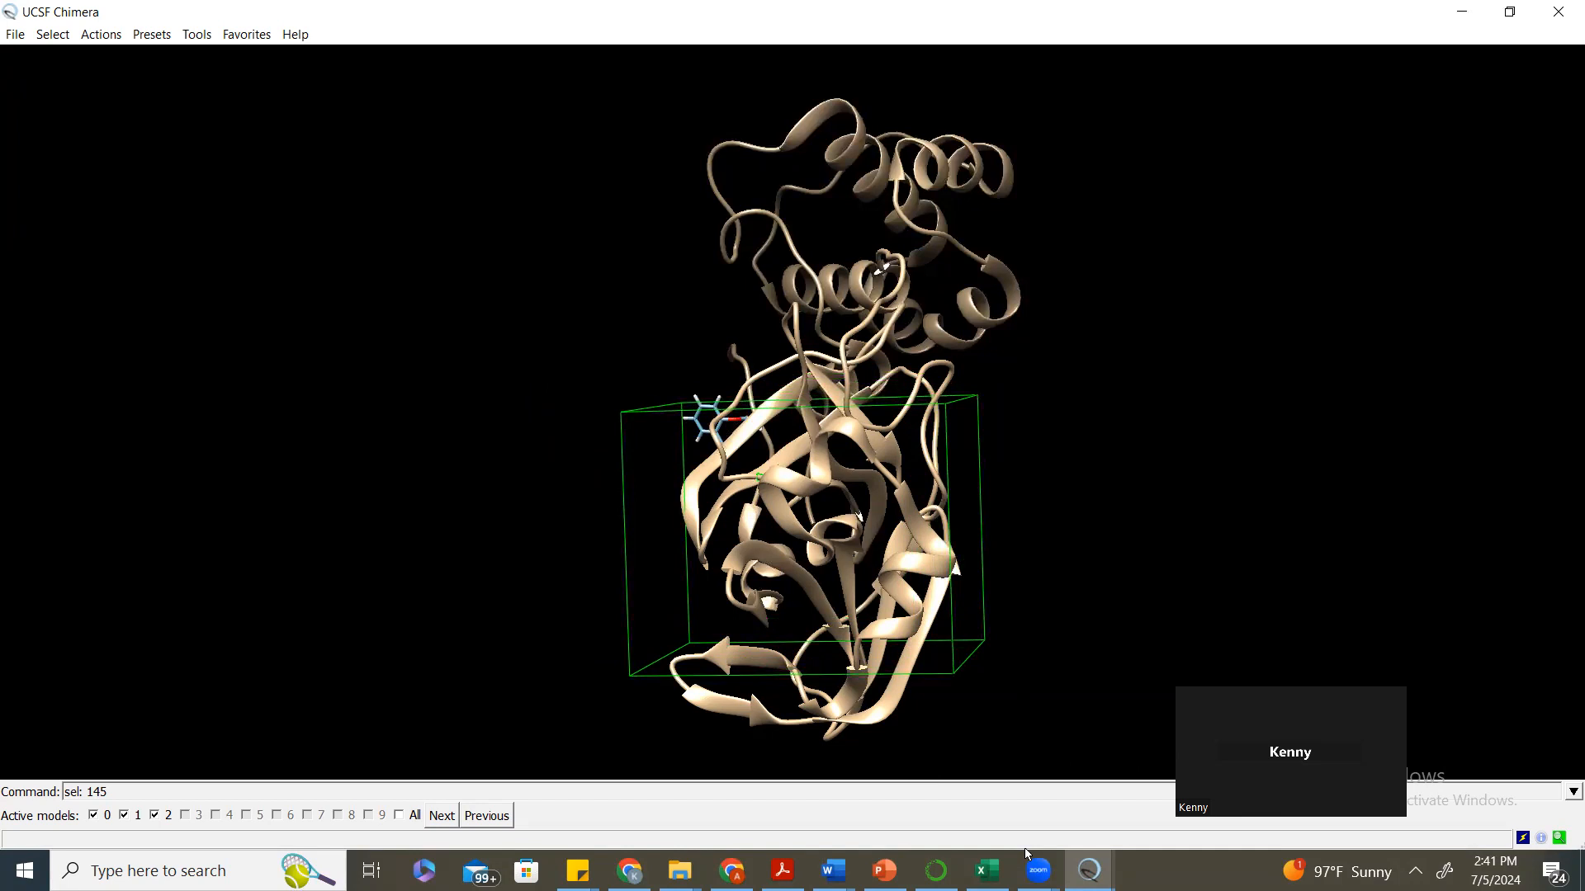
Turn off interactive resizing of the search volume and check the box's coverage of residue 145 from another angle.
left_click(1090, 870)
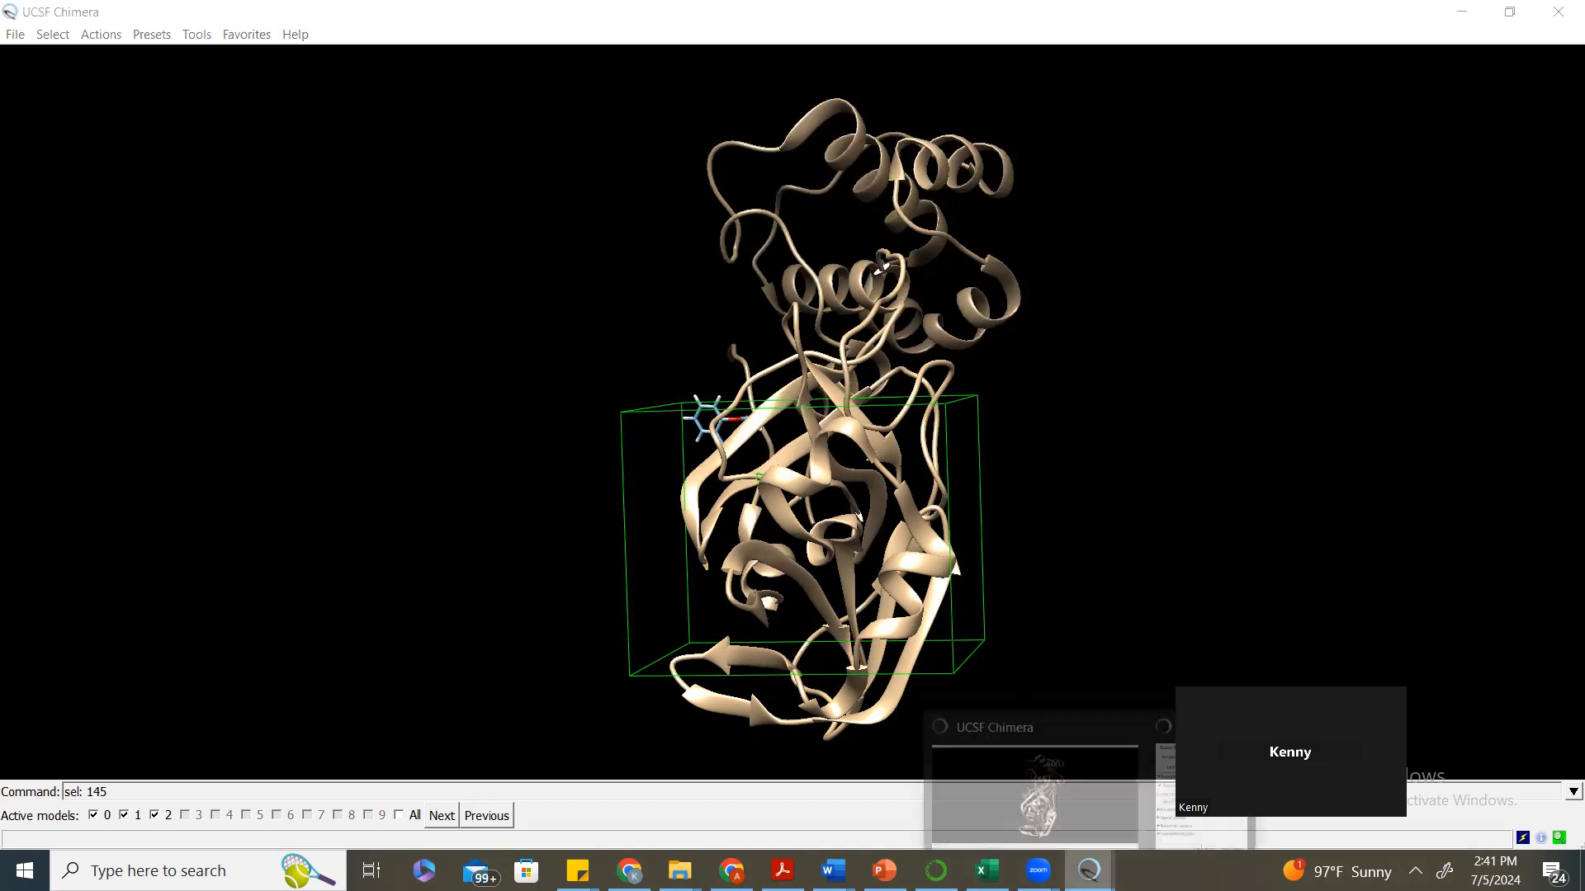
left_click(1202, 780)
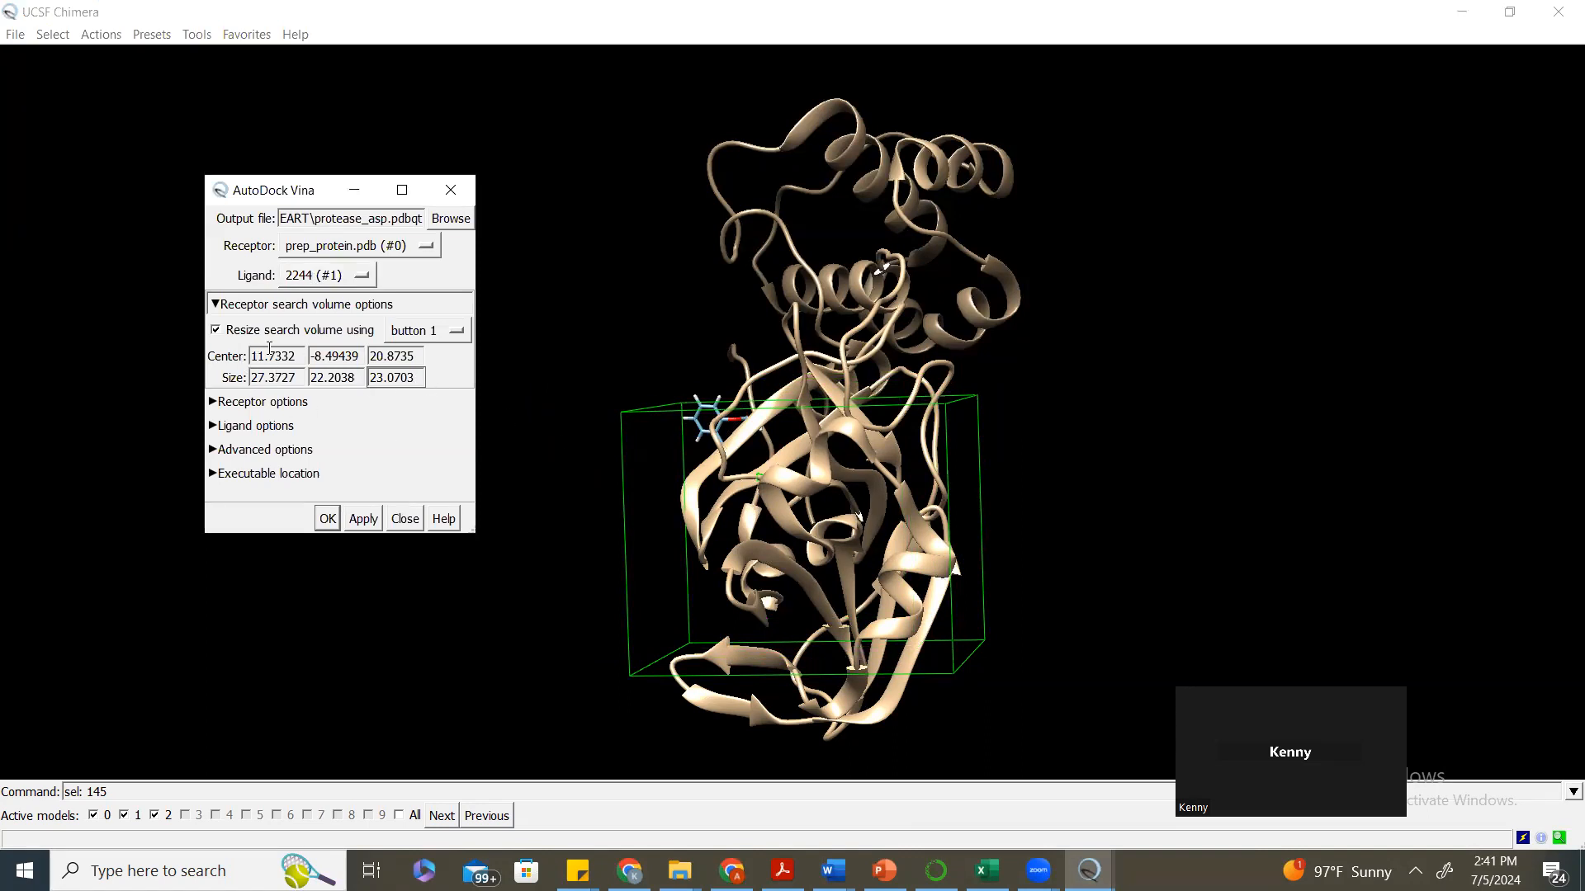
left_click(216, 330)
left_click_drag(622, 483, 852, 538)
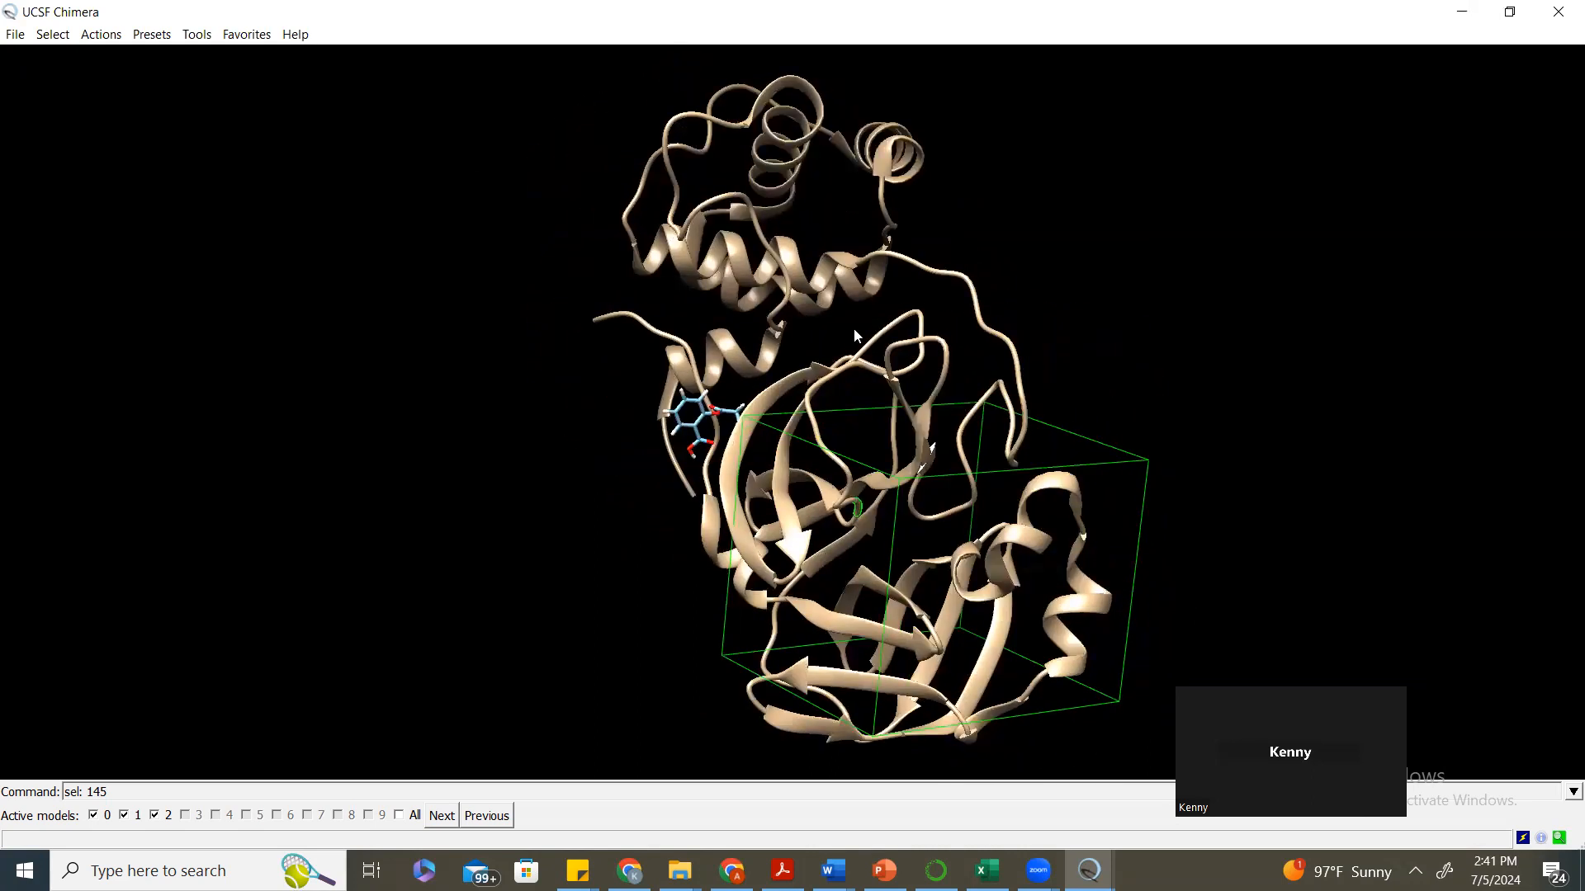
Turn interactive resizing back on and enlarge the search box upward, about 27.1 × 22.2 × 28.3, centred near 12.4, -5.5, 19.7.
left_click_drag(870, 299, 983, 425)
left_click_drag(802, 525, 817, 561)
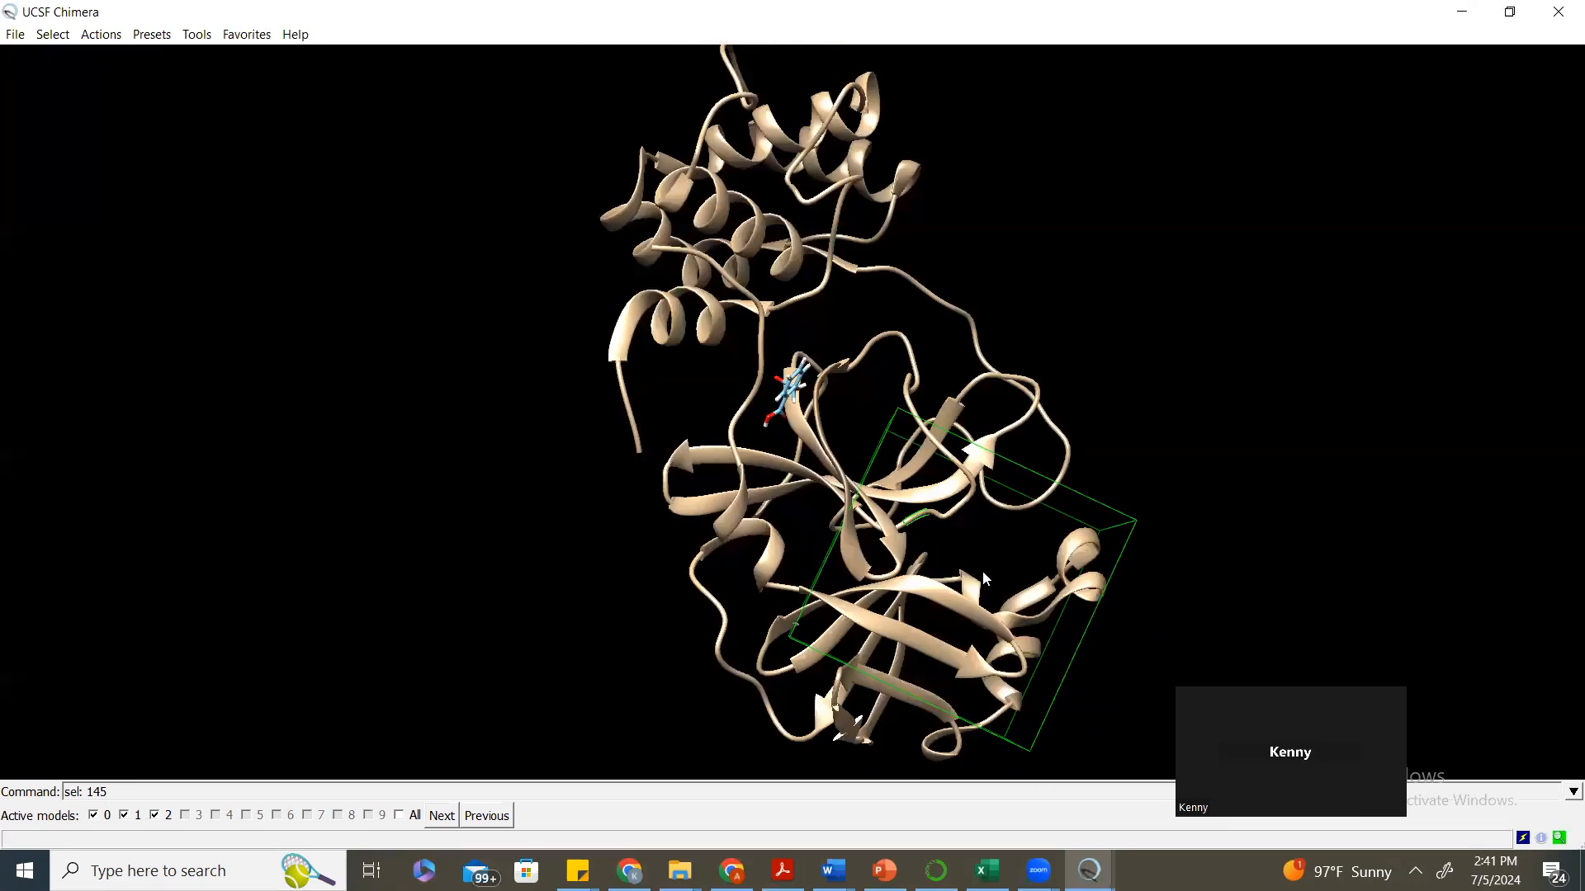
left_click_drag(932, 570, 932, 642)
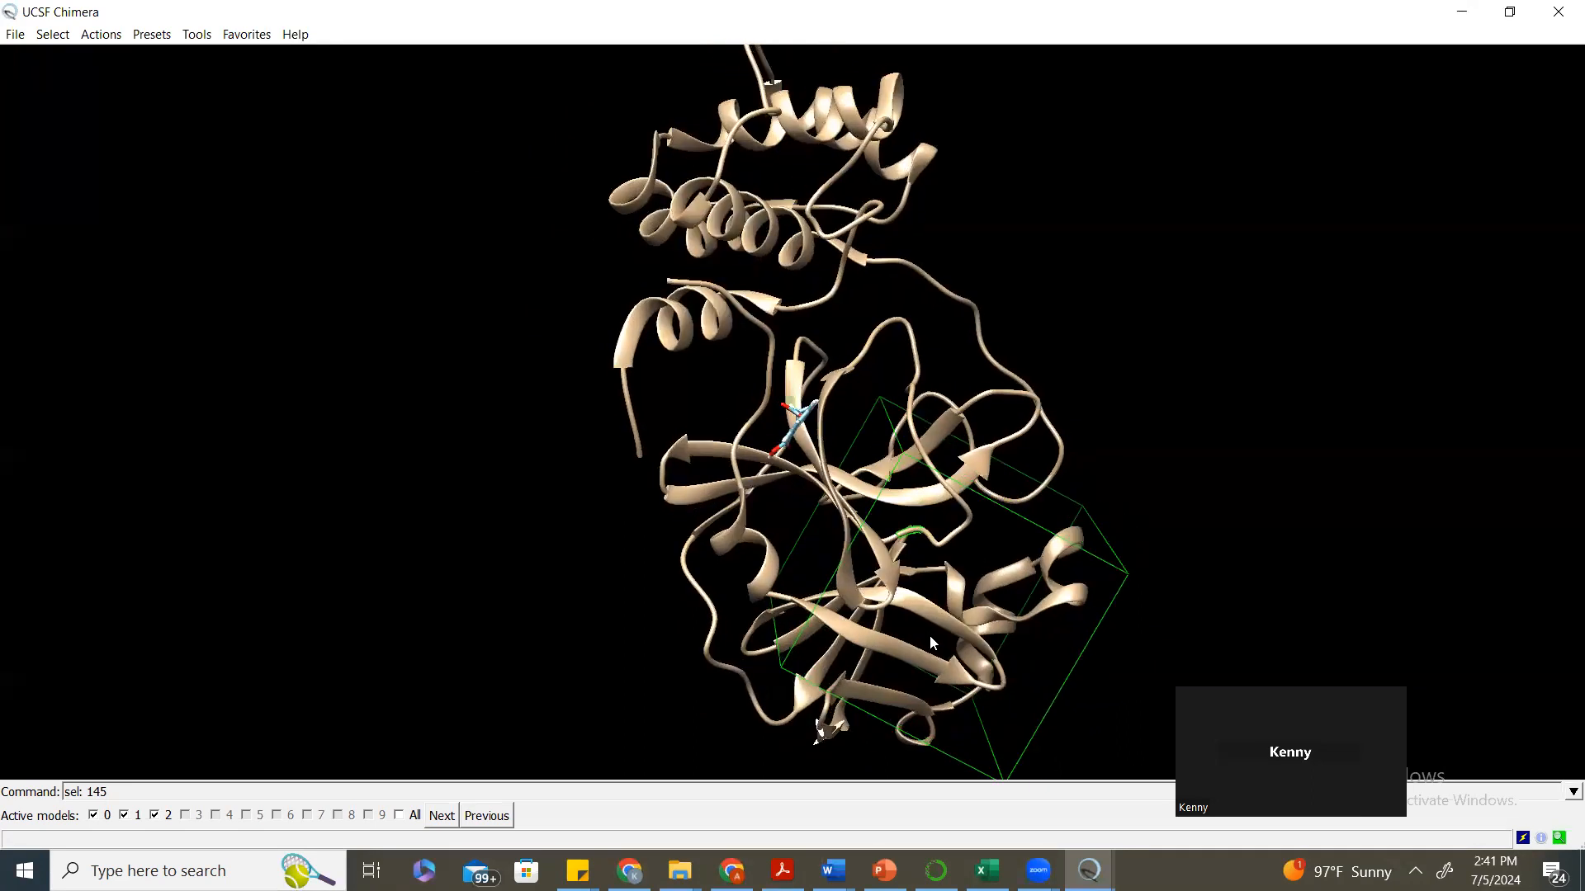
left_click_drag(781, 453, 666, 454)
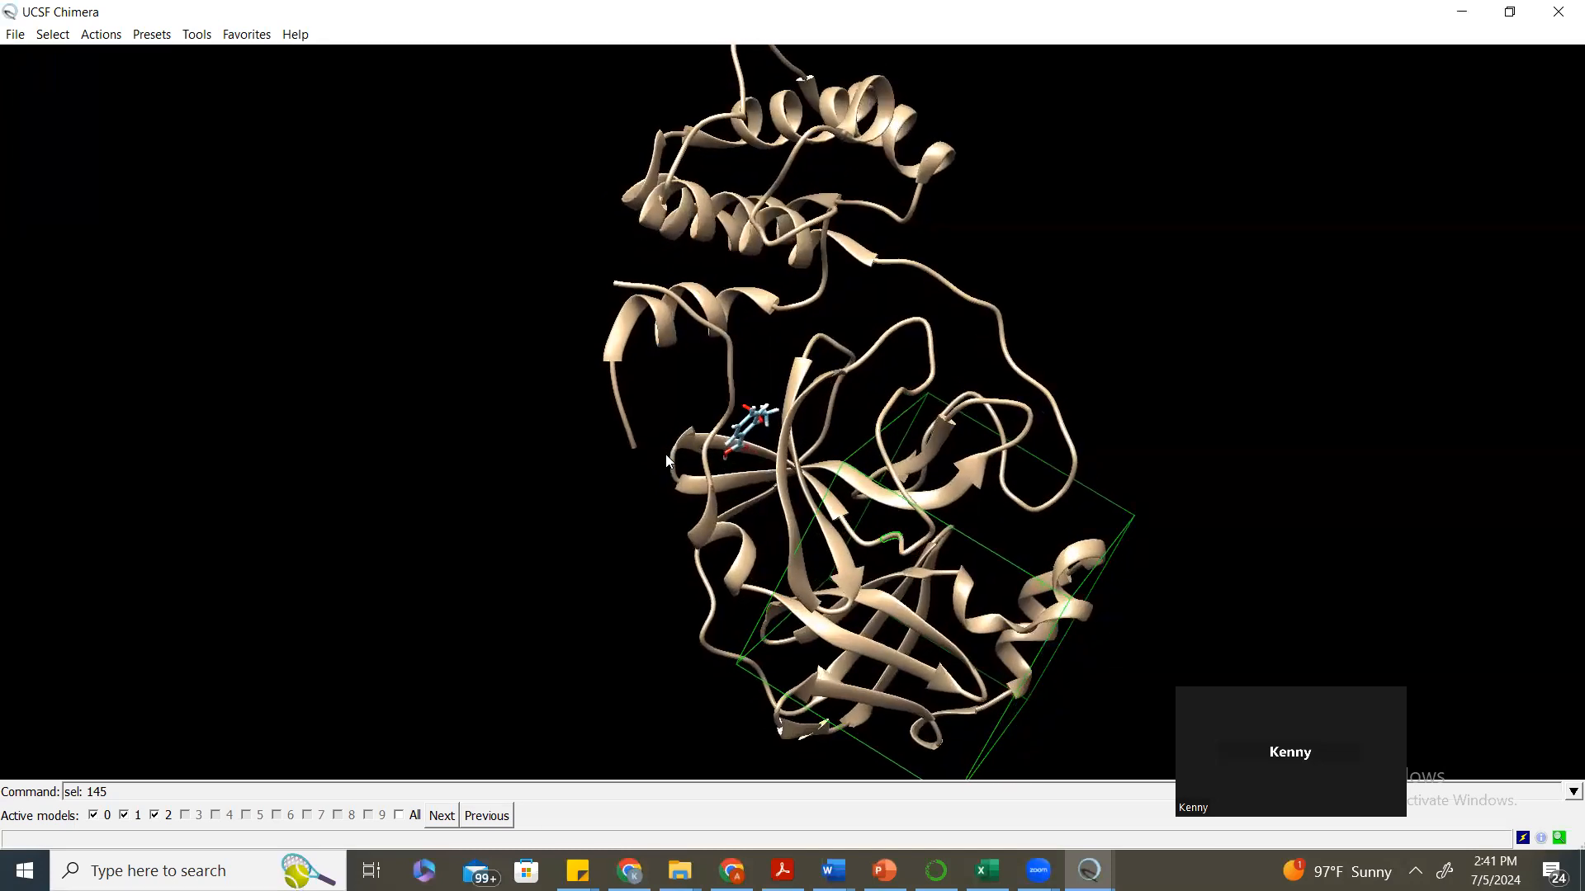
mouse_move(1089, 871)
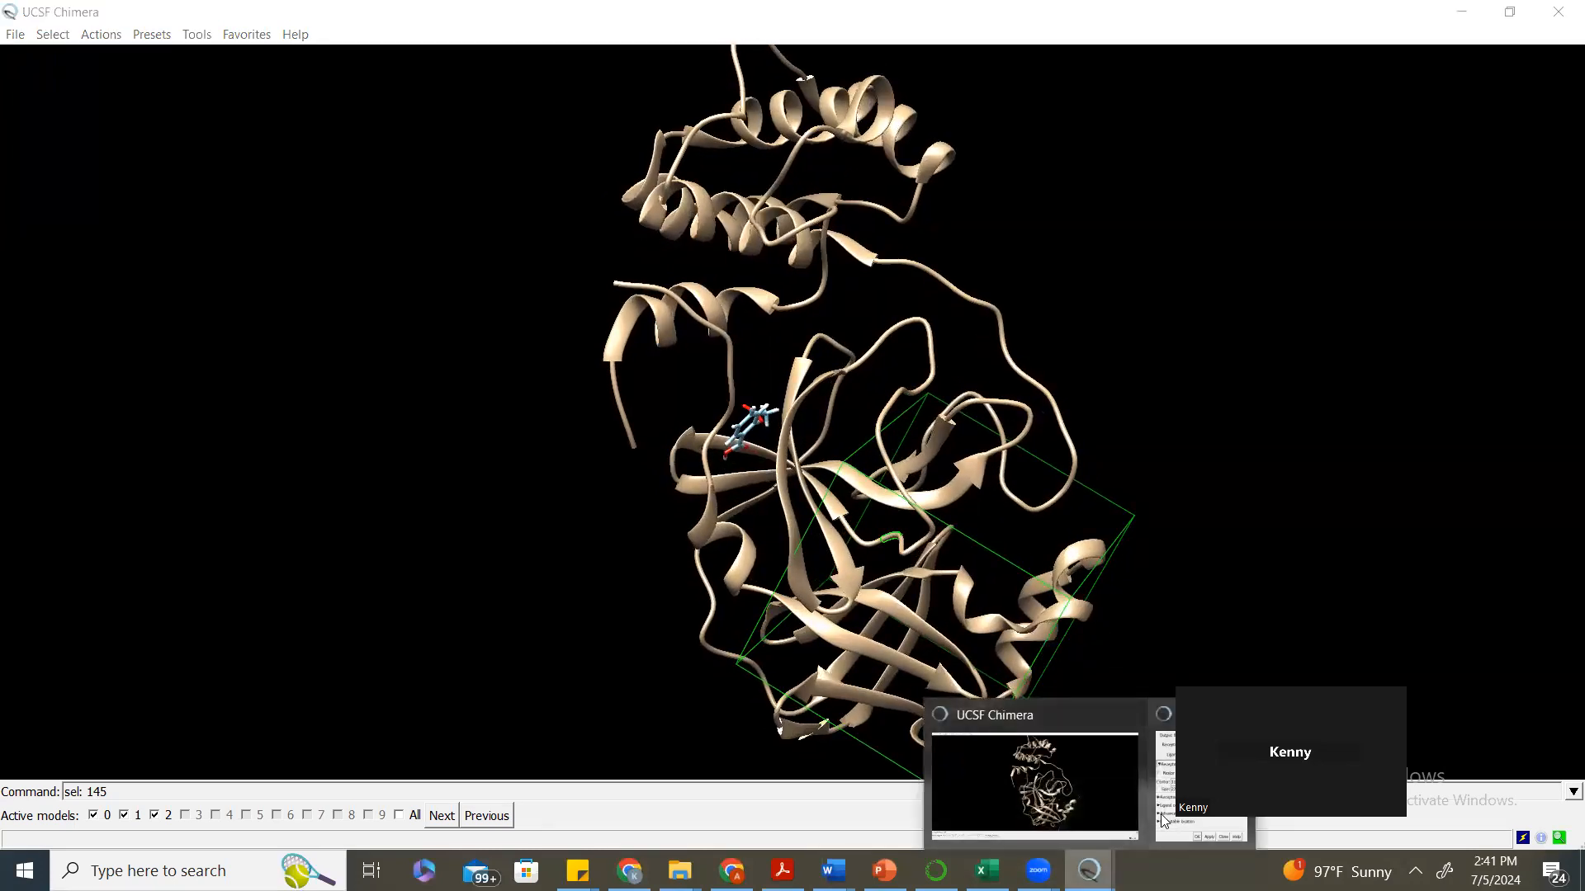
left_click(1060, 734)
left_click(215, 331)
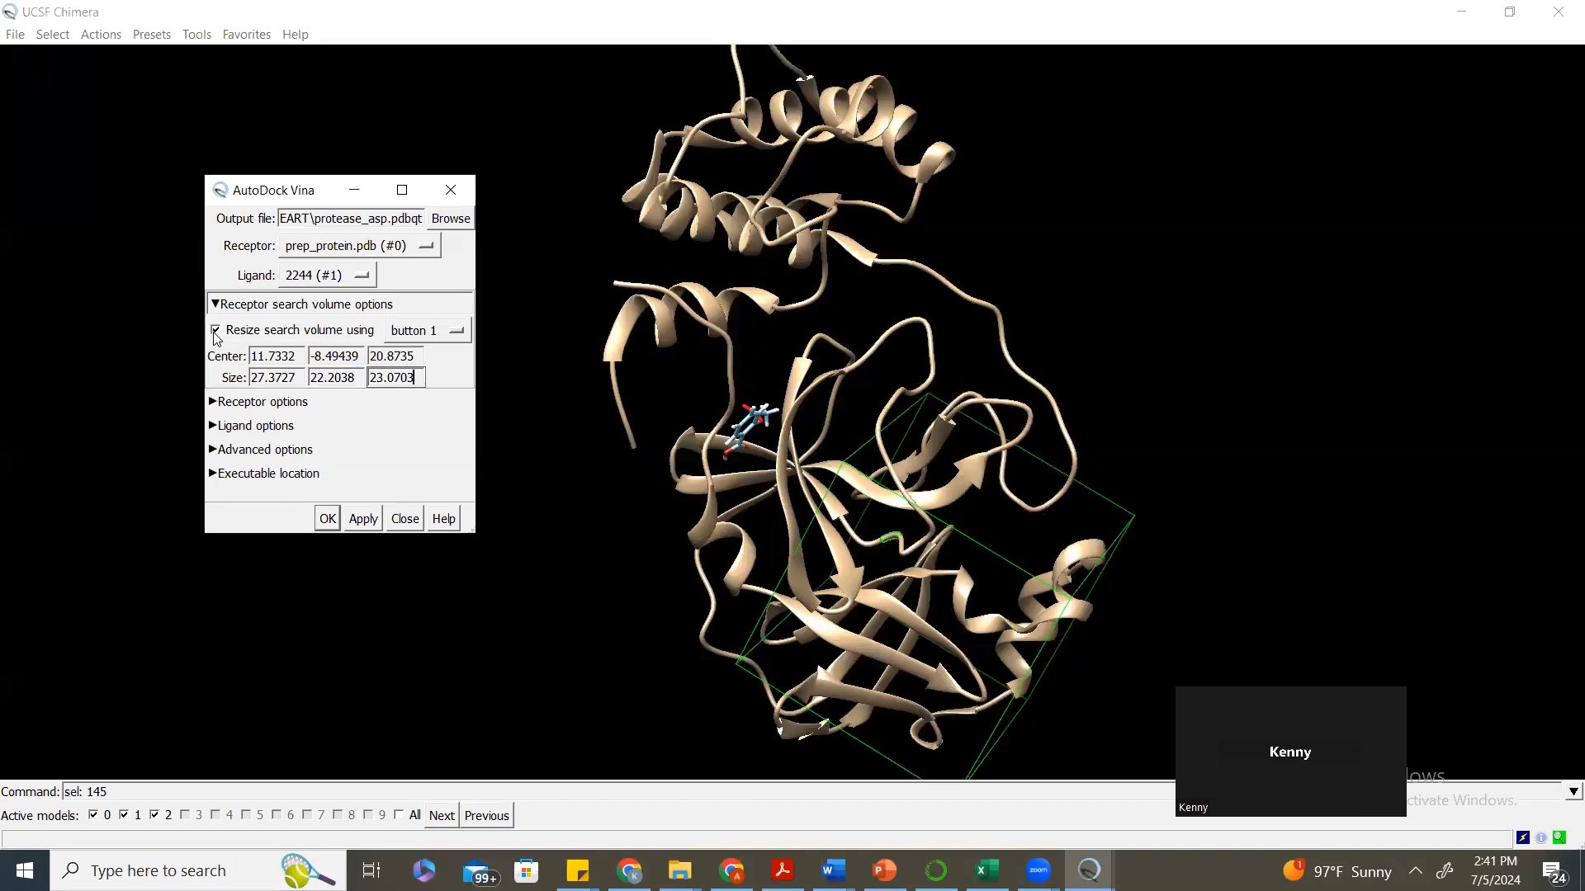
left_click(844, 460)
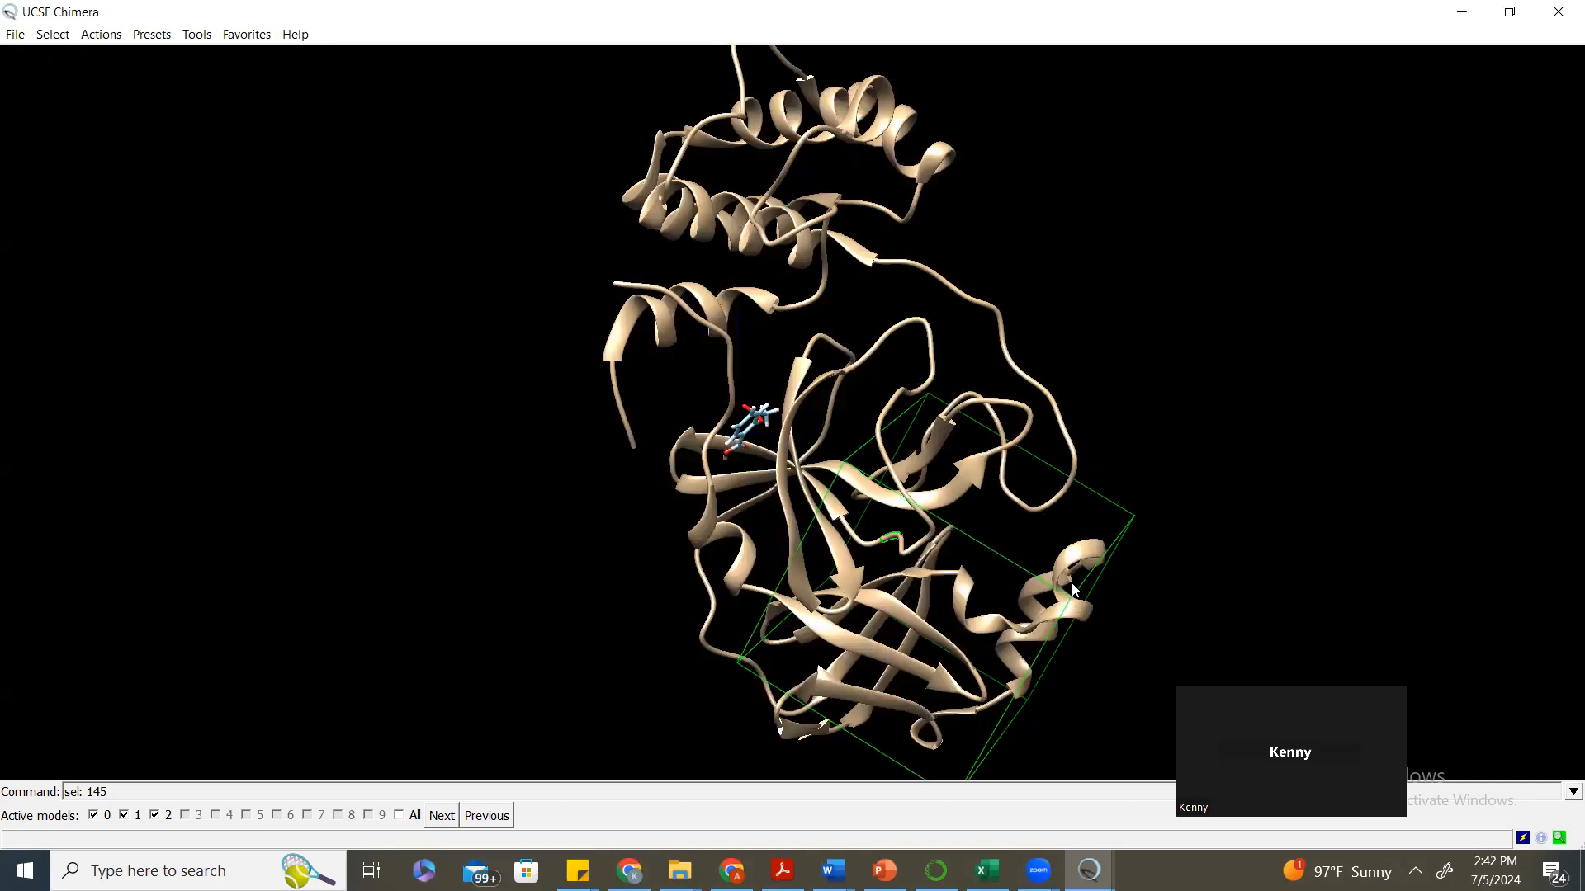
left_click_drag(926, 392, 908, 347)
left_click_drag(1035, 581, 1091, 611)
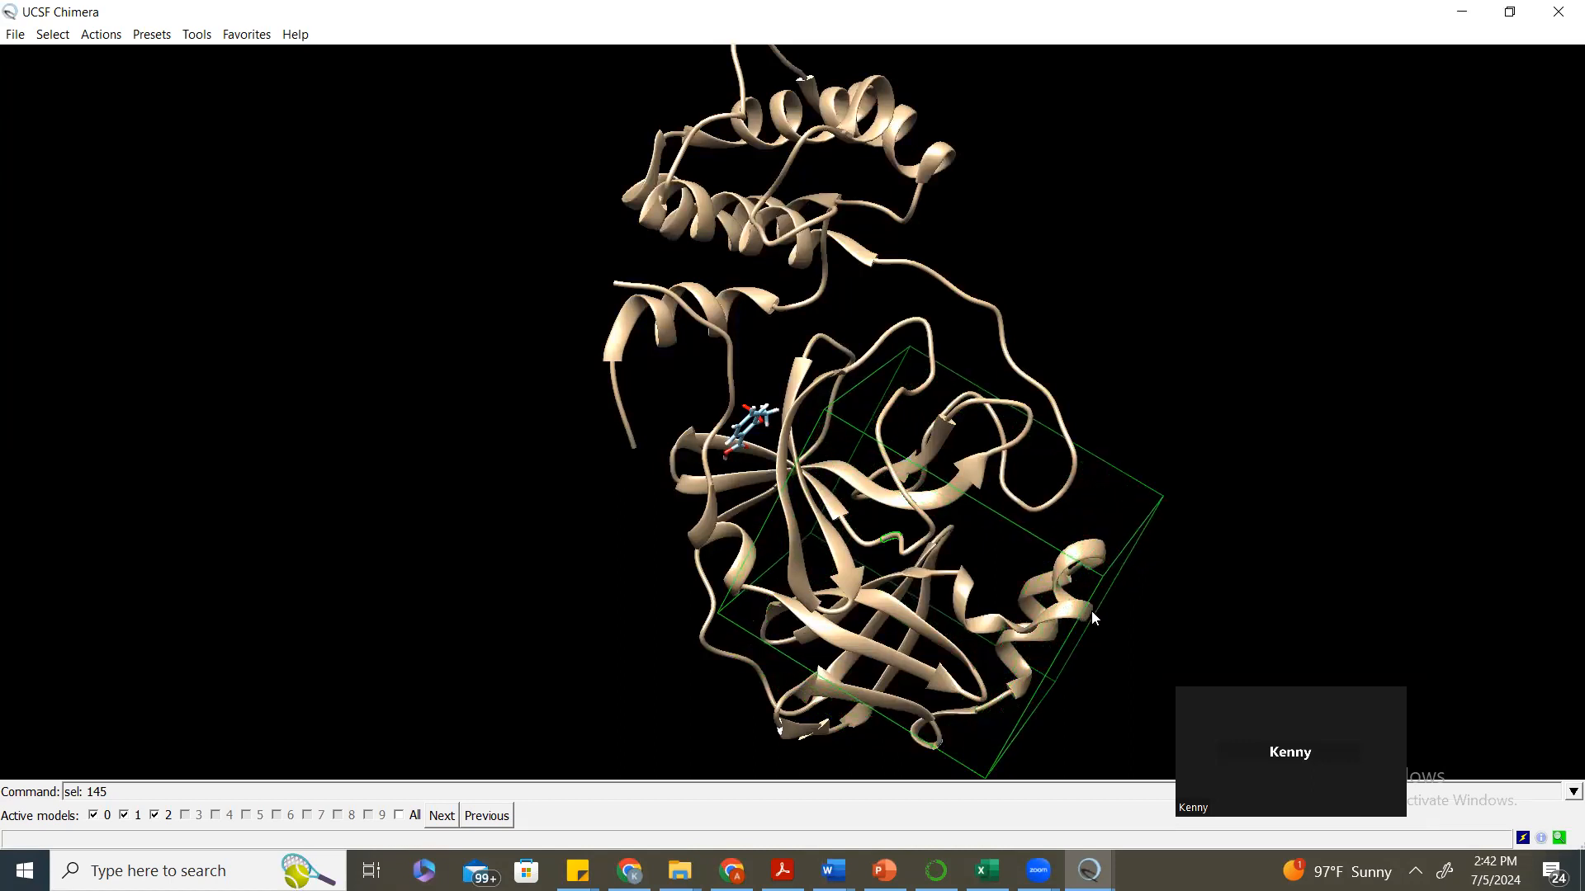
left_click(1088, 871)
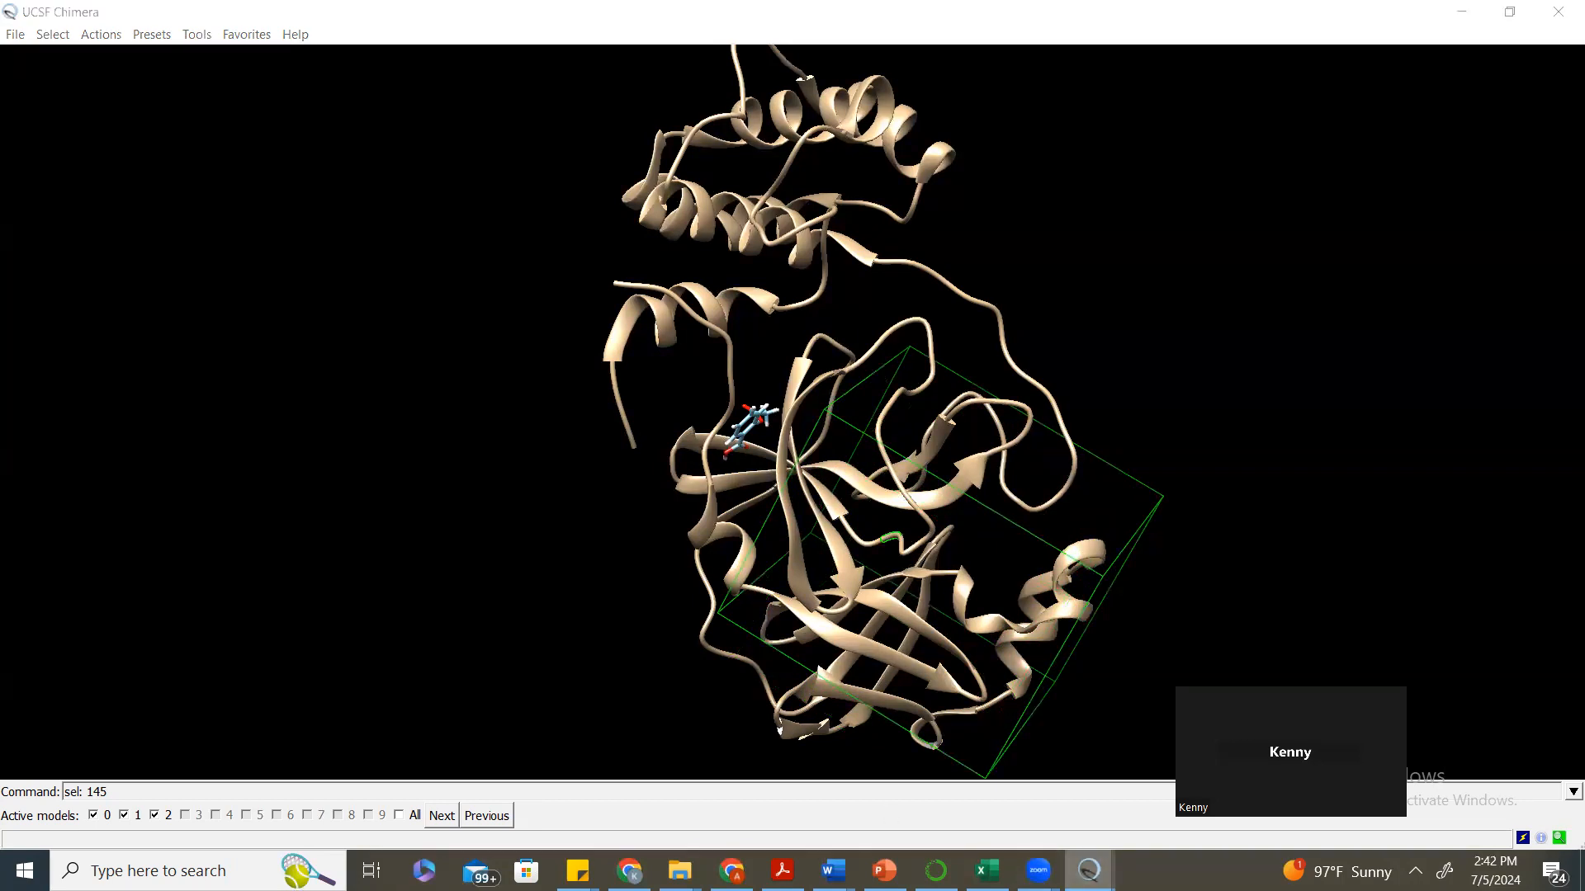
left_click(1199, 792)
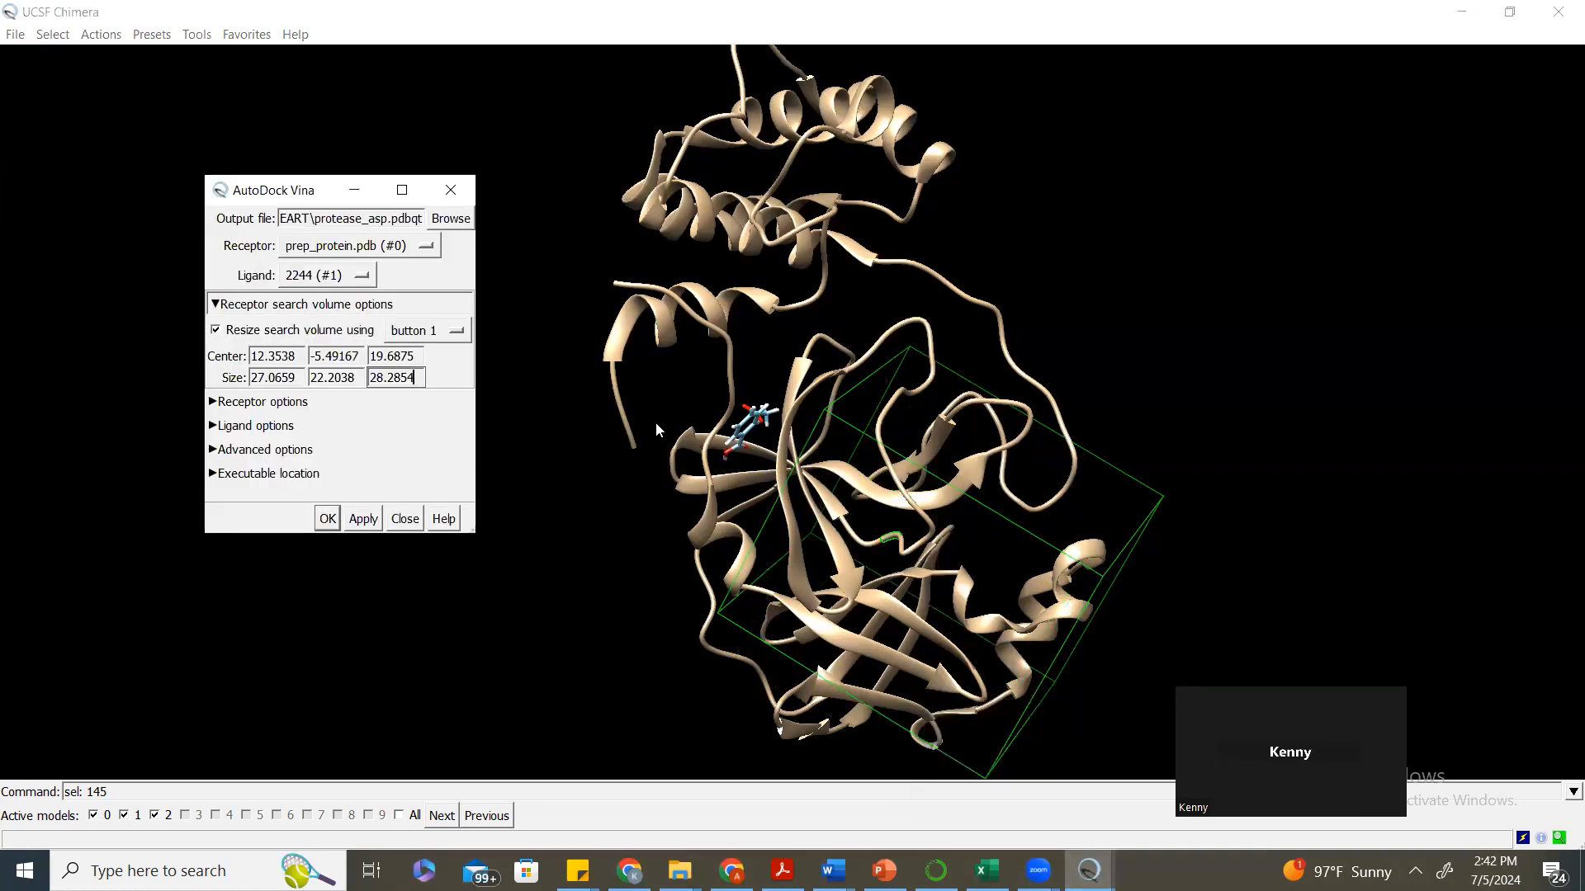
Turn off interactive resizing of the enlarged search box and inspect how it encloses the protein and residue 145 from several angles.
left_click(232, 334)
left_click_drag(754, 447, 932, 490)
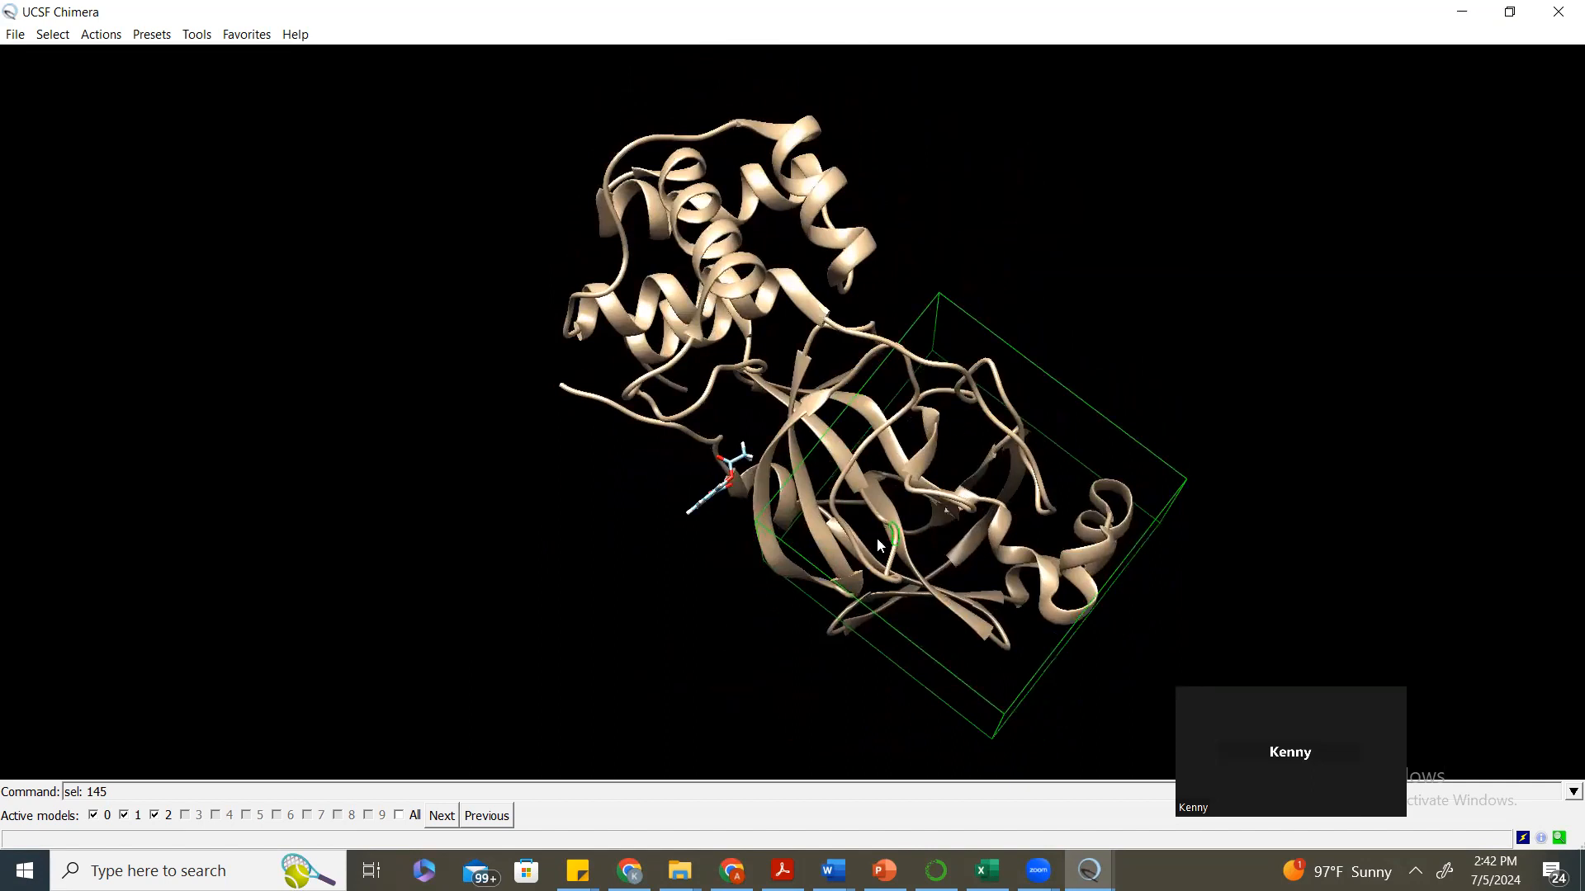
left_click_drag(941, 540, 909, 436)
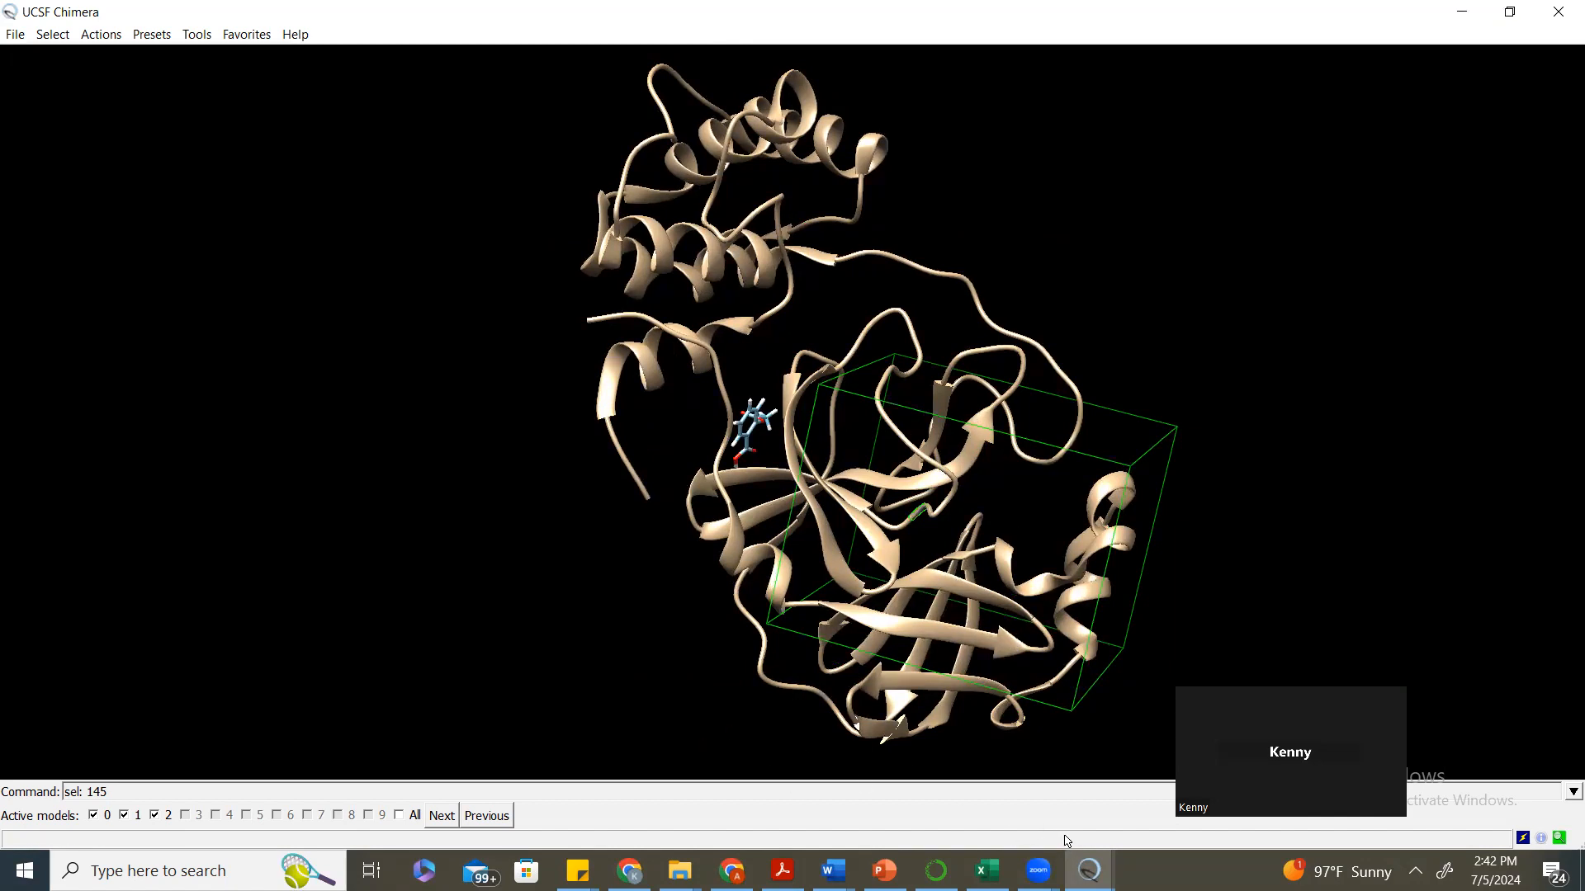
left_click(1090, 870)
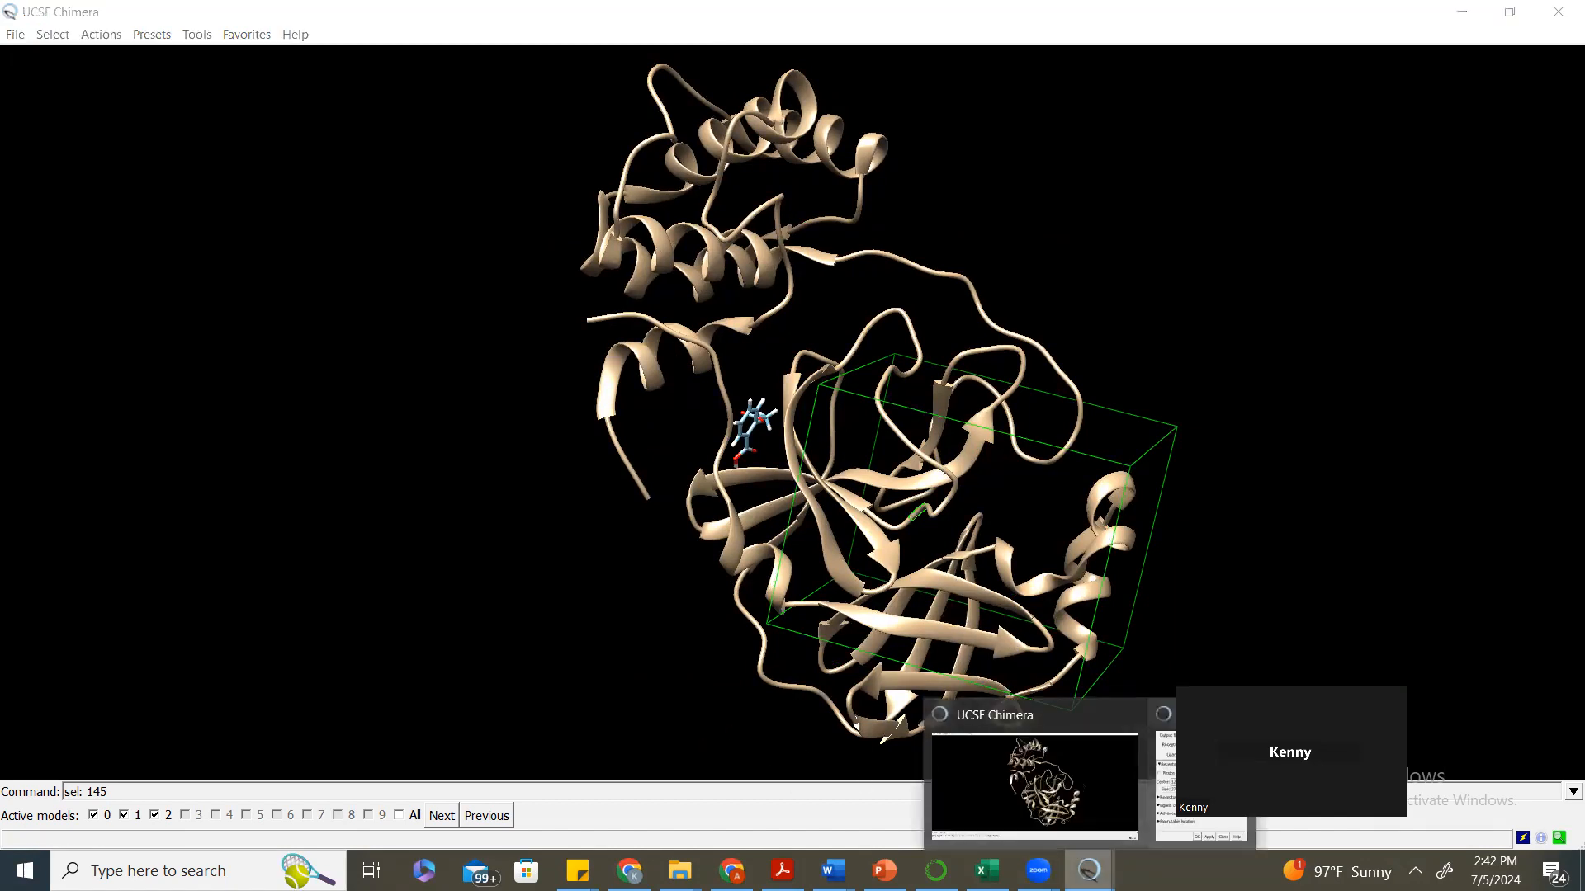
left_click(225, 369)
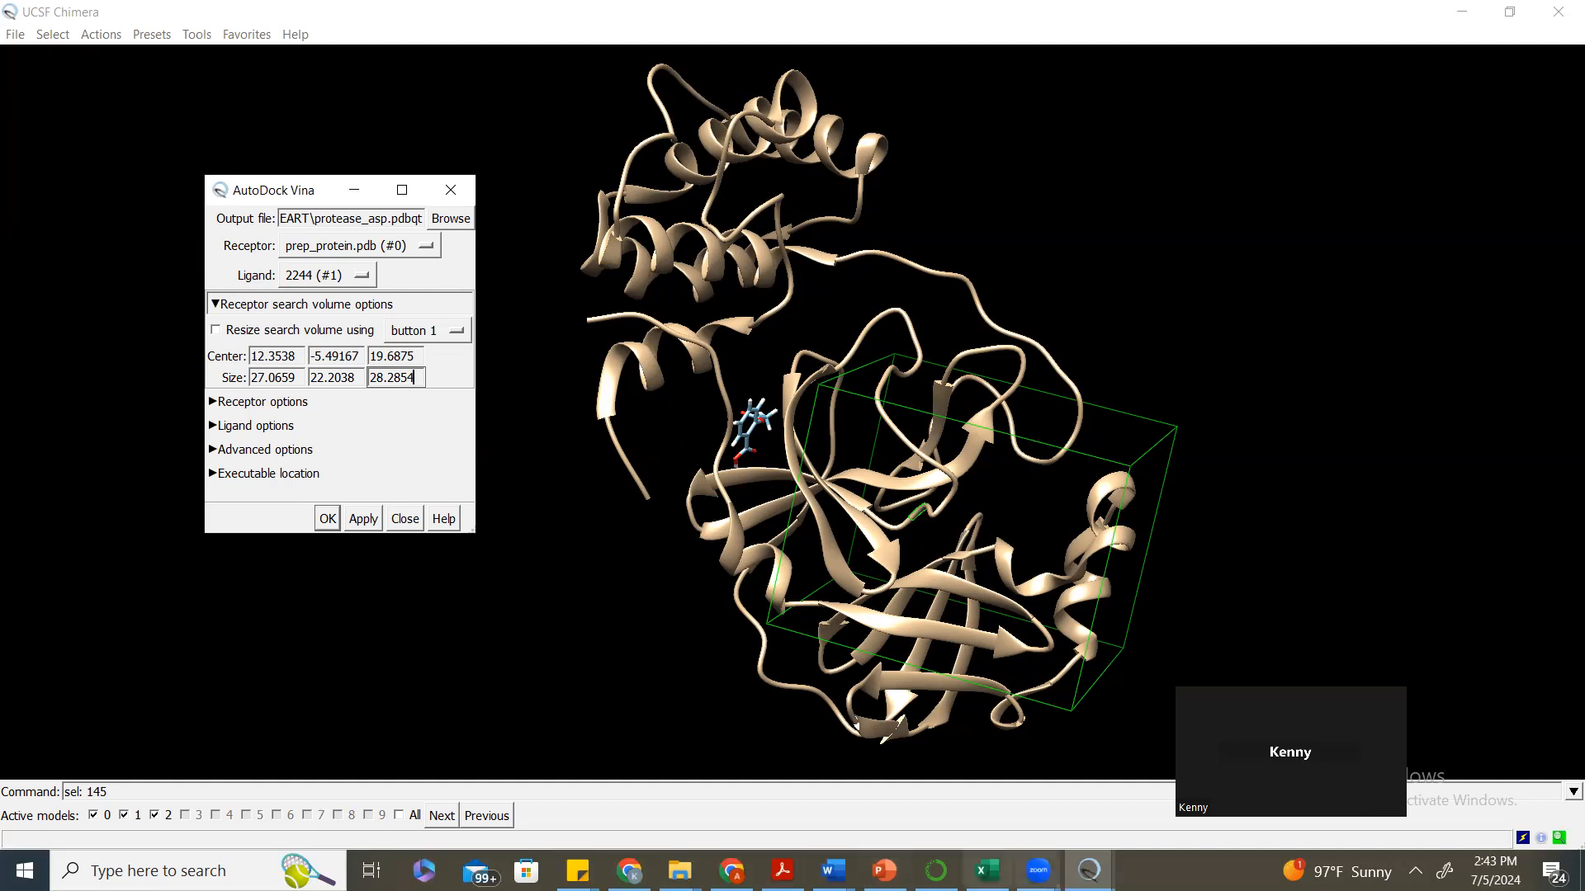
Switch to Word and paste the copied screenshot of the docking settings and search box into a new blank document.
left_click(833, 870)
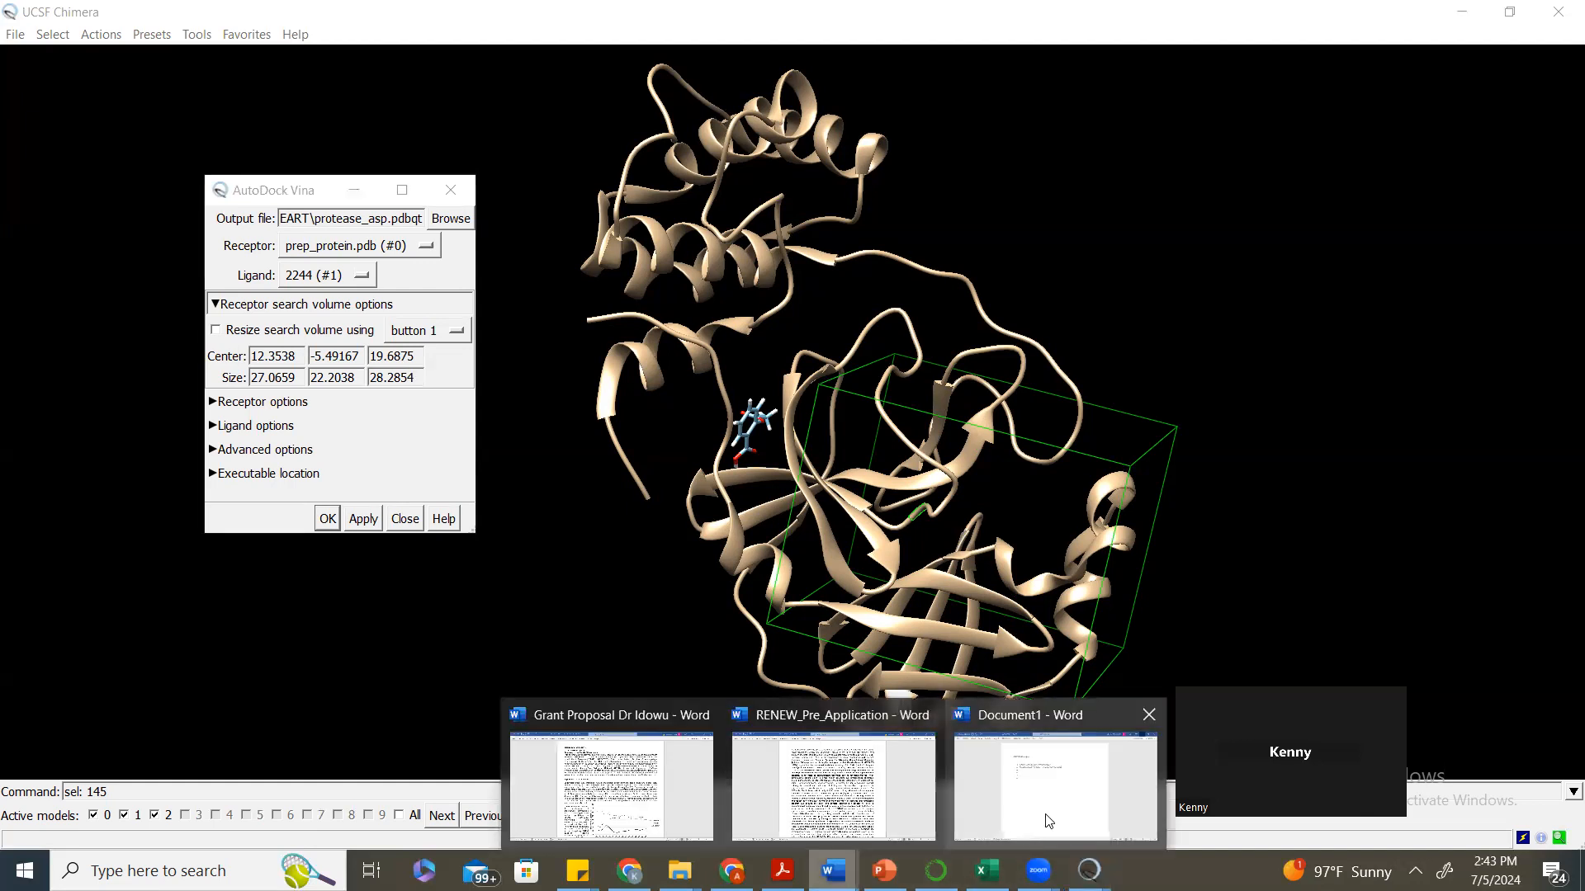
left_click(1046, 815)
key("ctrl+n")
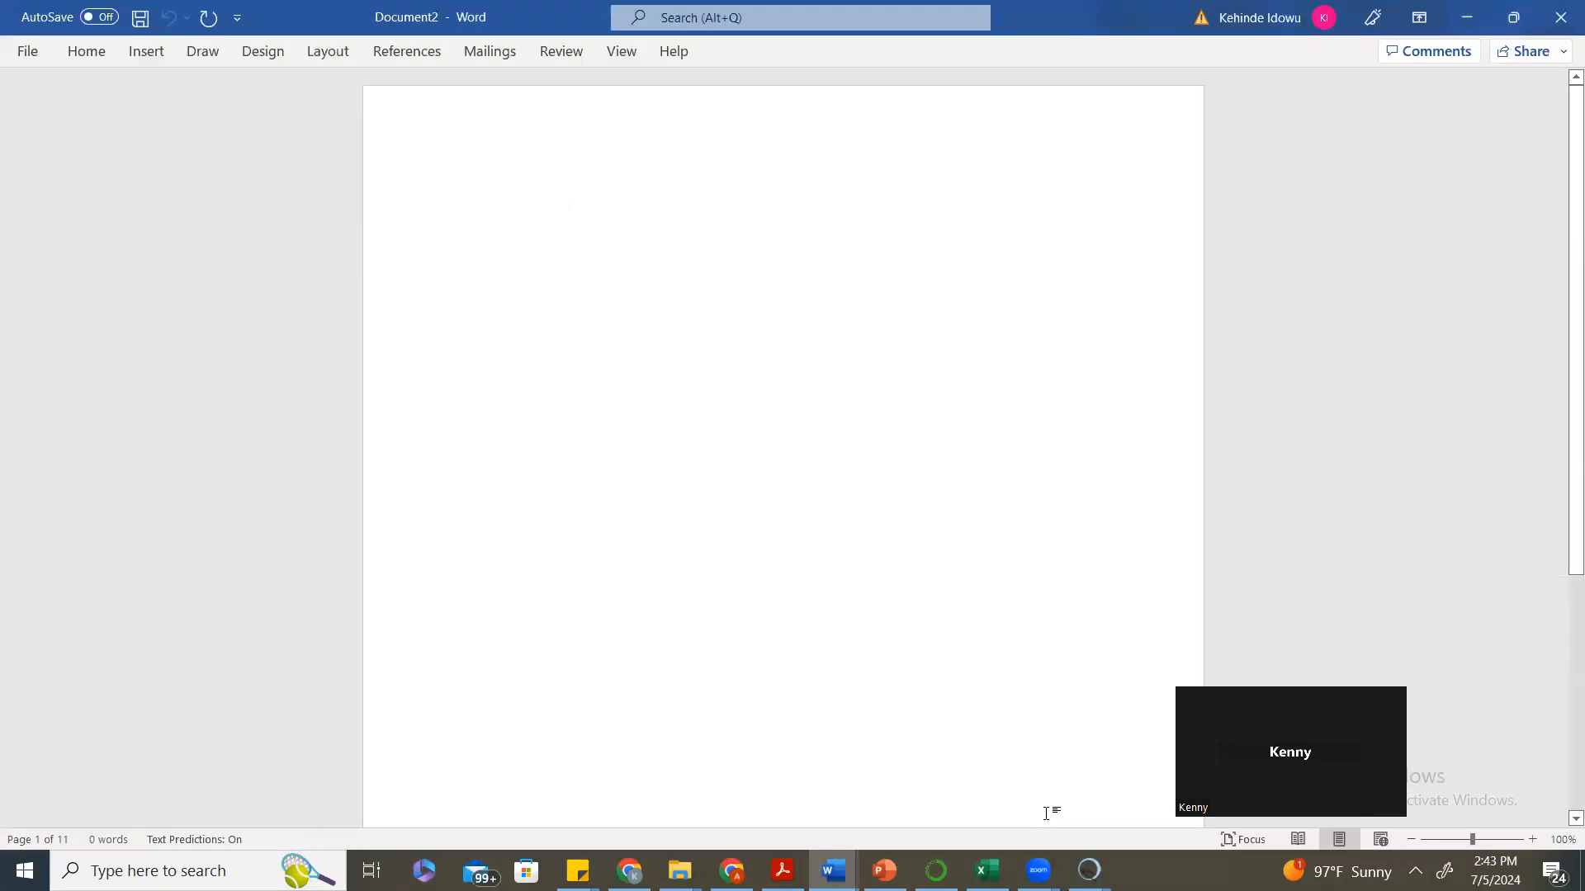
key("ctrl+n")
key("ctrl+n")
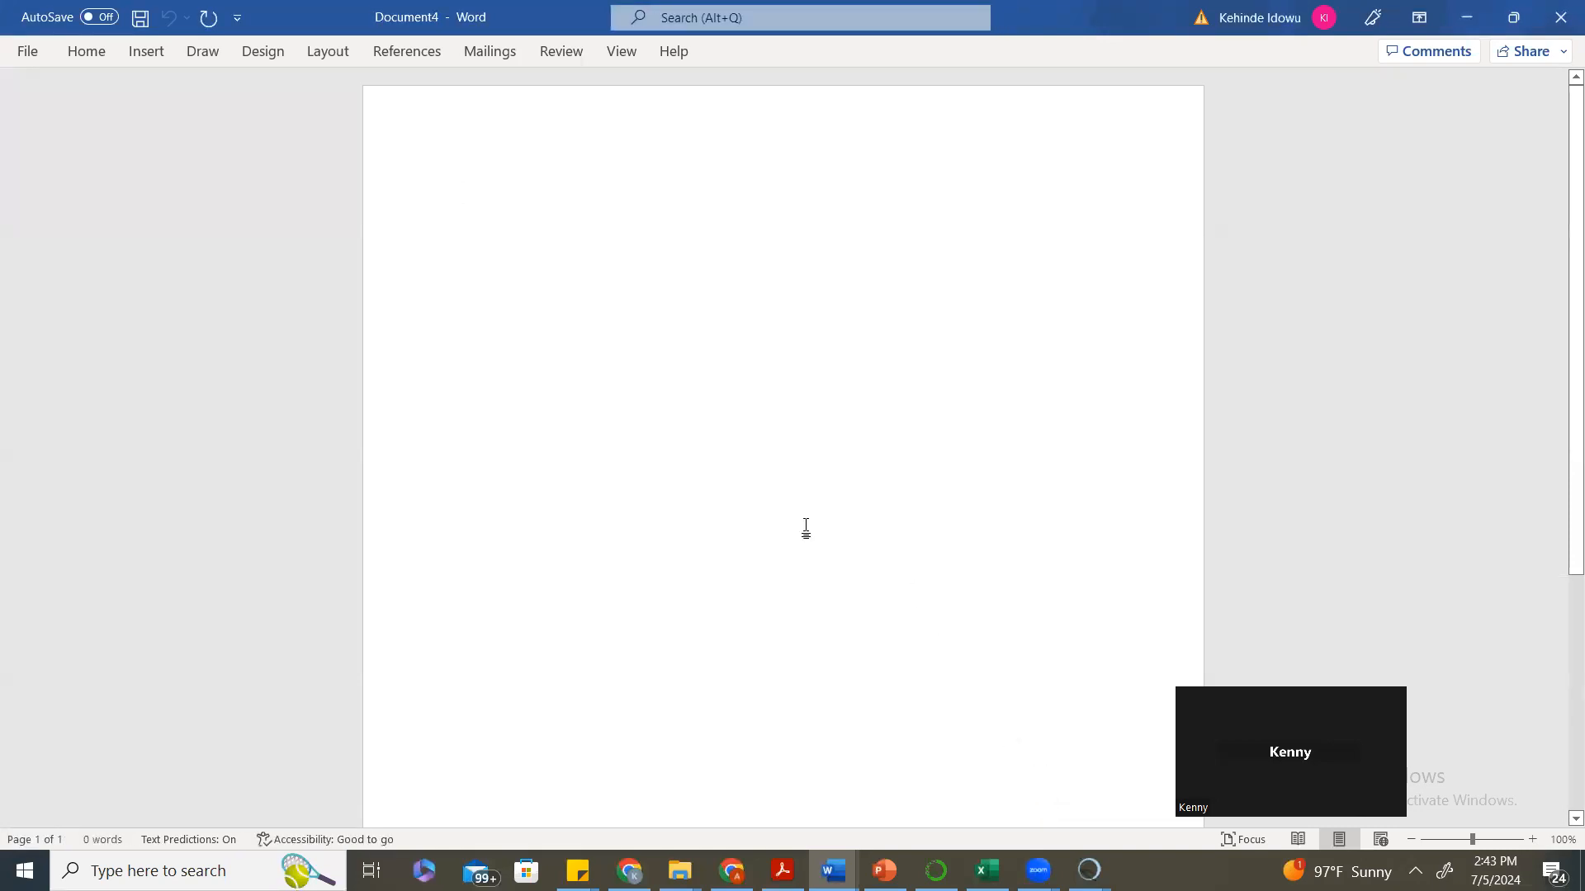
scroll(803, 528, "down", 1)
scroll(803, 528, "up", 1)
double_click(737, 345)
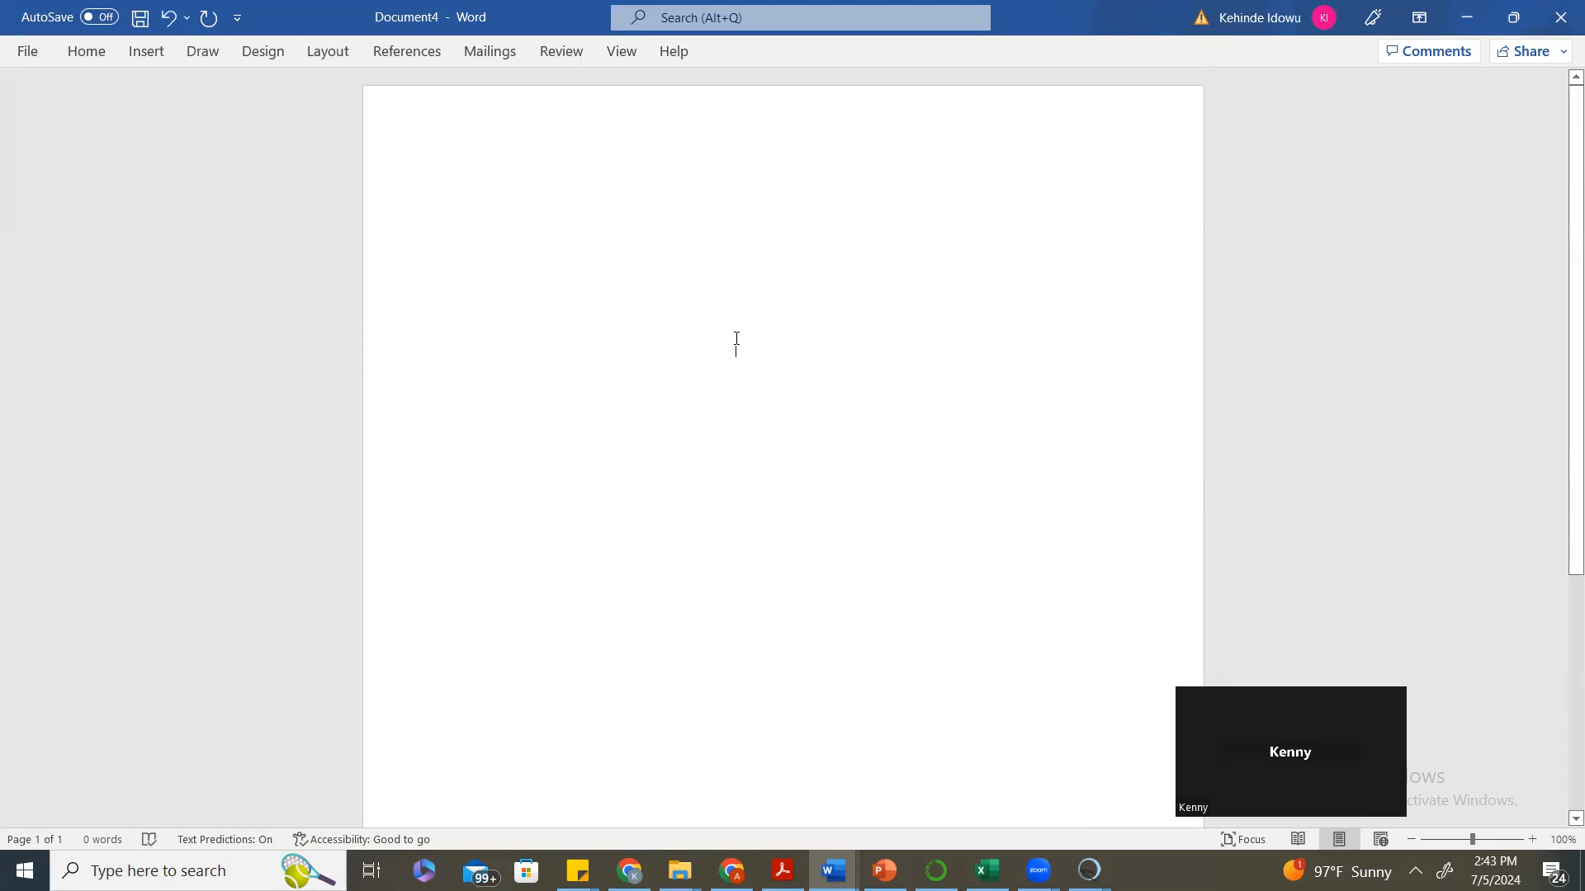
key("ctrl+v")
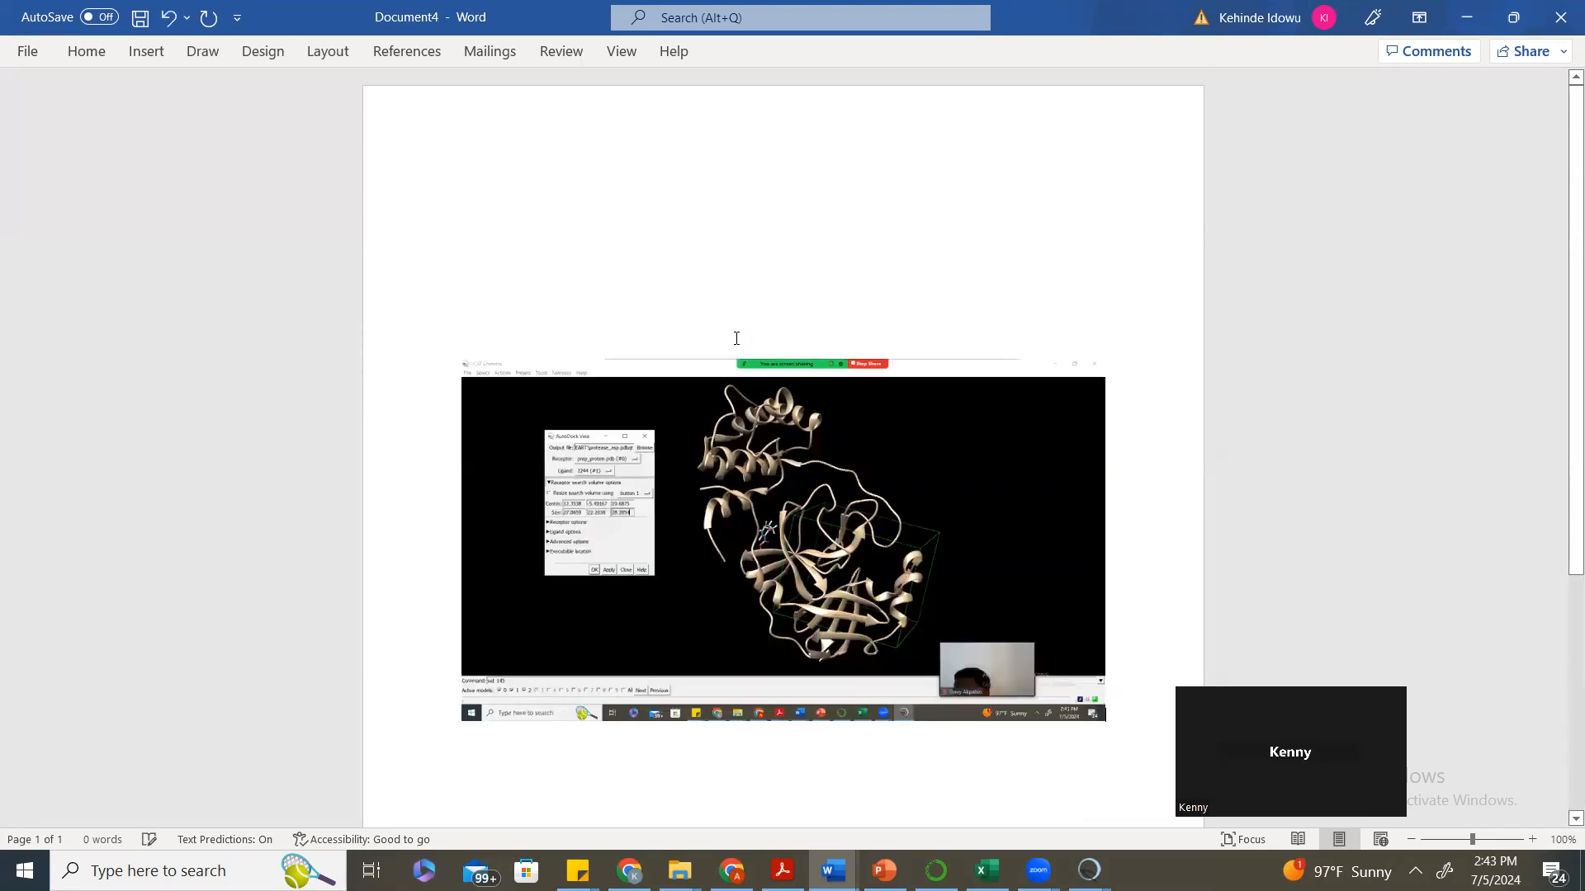
Minimize the screenshot document, close the two unused blank documents, and return to the AutoDock Vina settings in Chimera.
left_click(1467, 17)
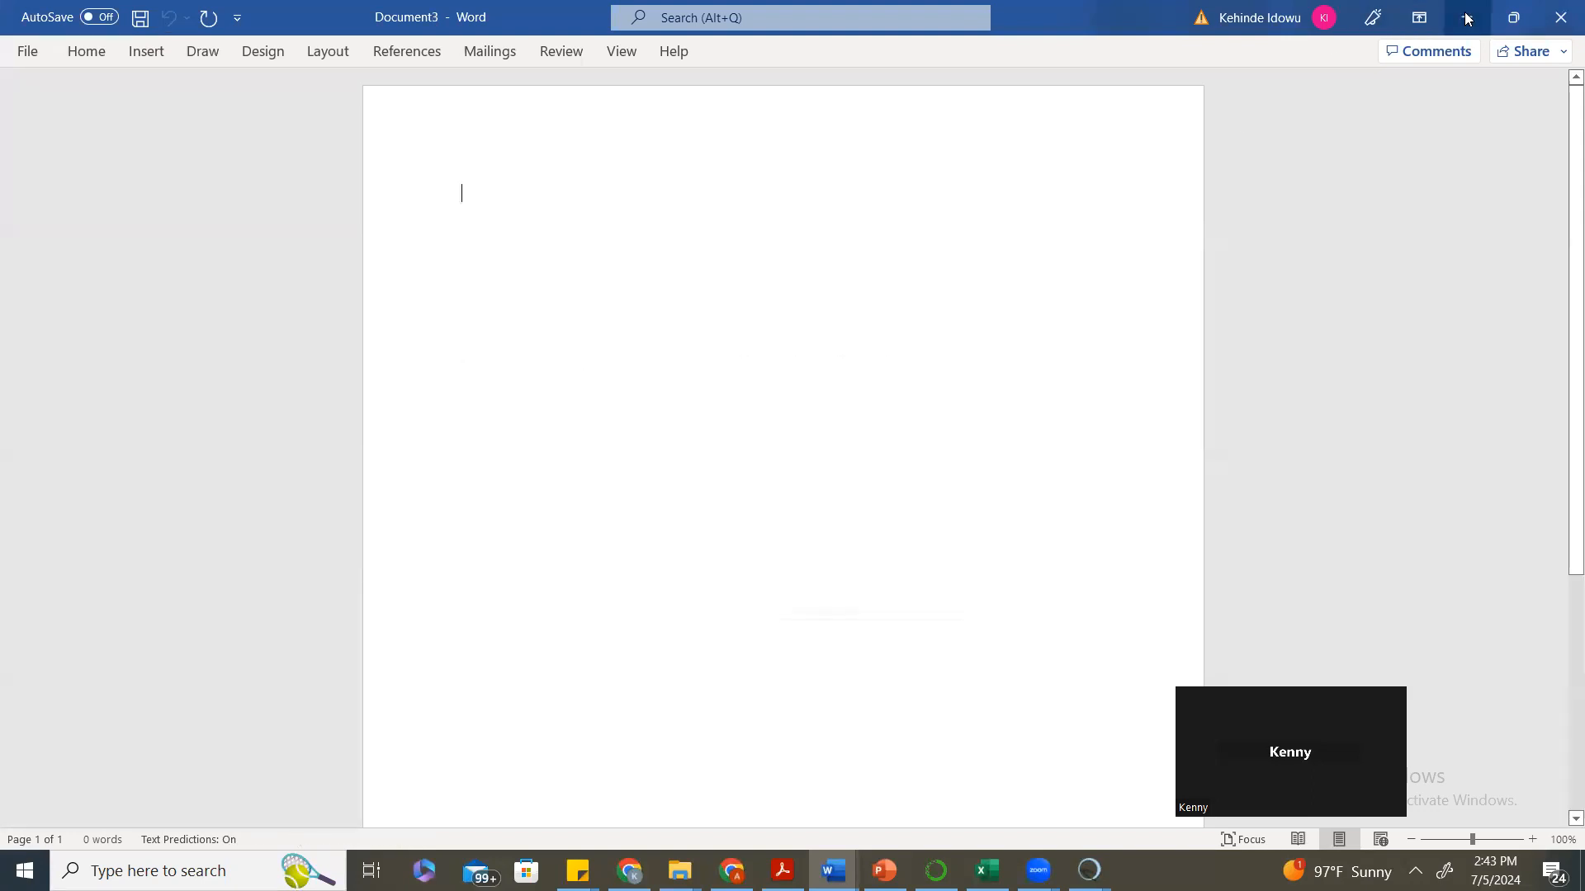
left_click(1559, 18)
left_click(1560, 20)
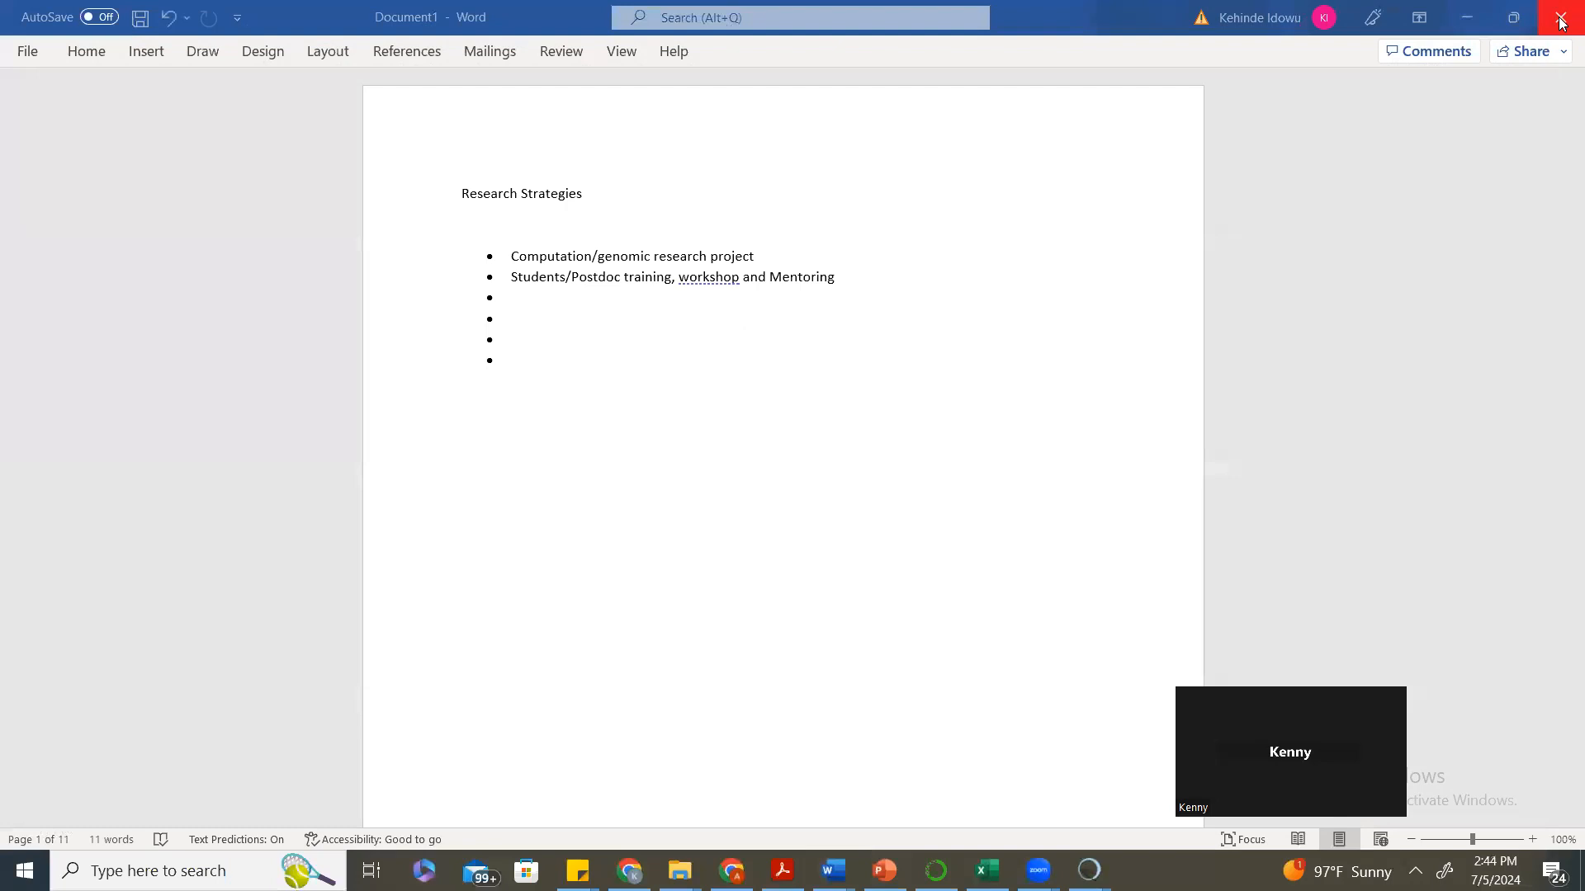
left_click(1463, 18)
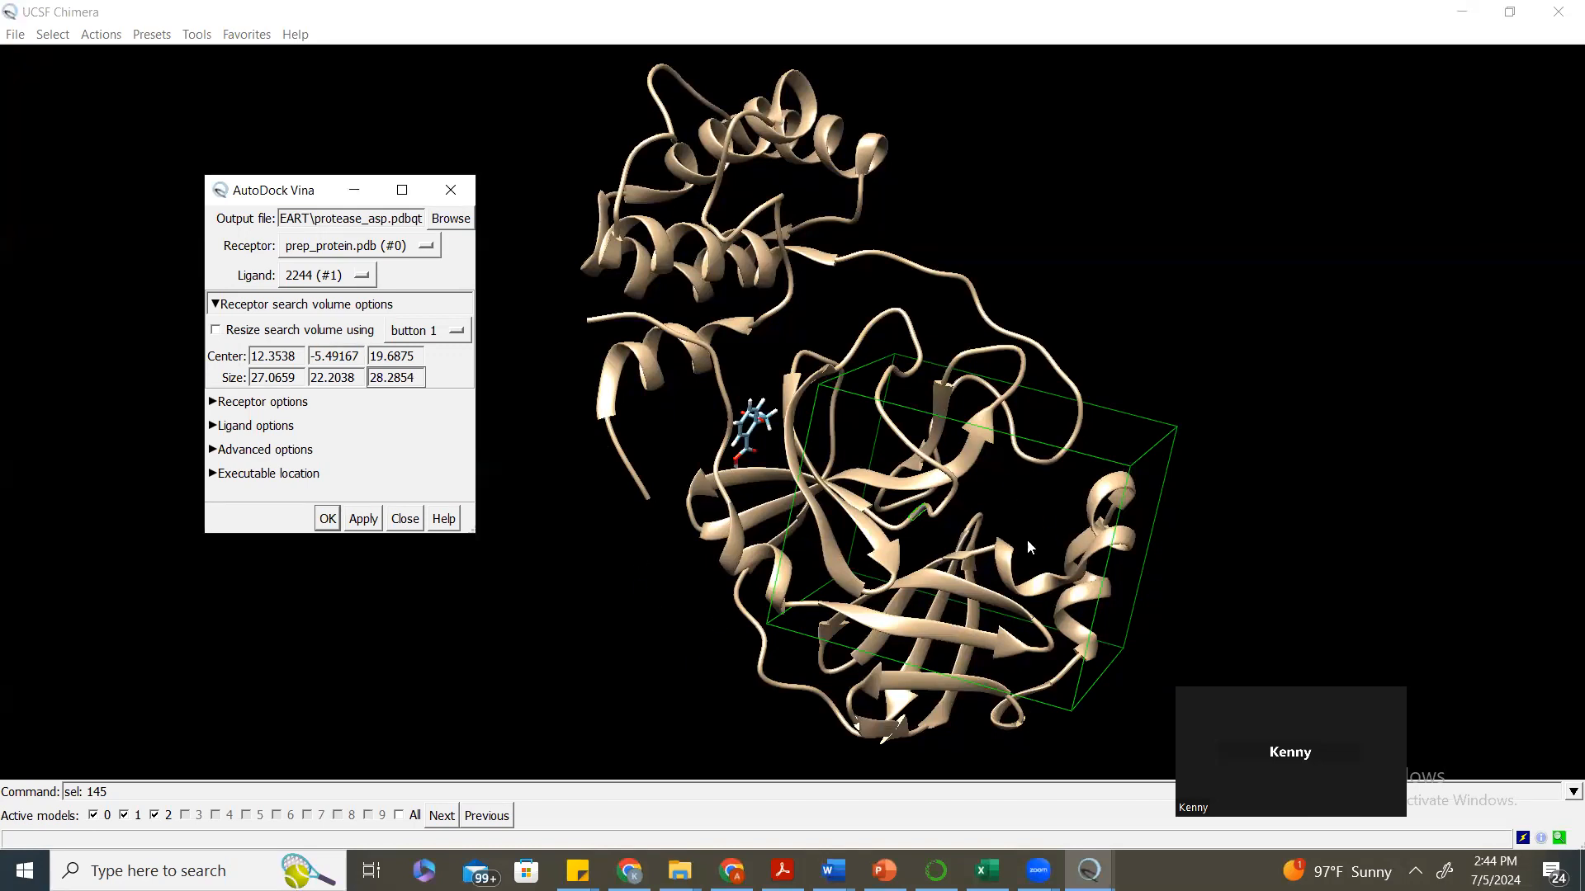
Review the receptor options and the ligand options of the AutoDock Vina setup.
left_click(399, 192)
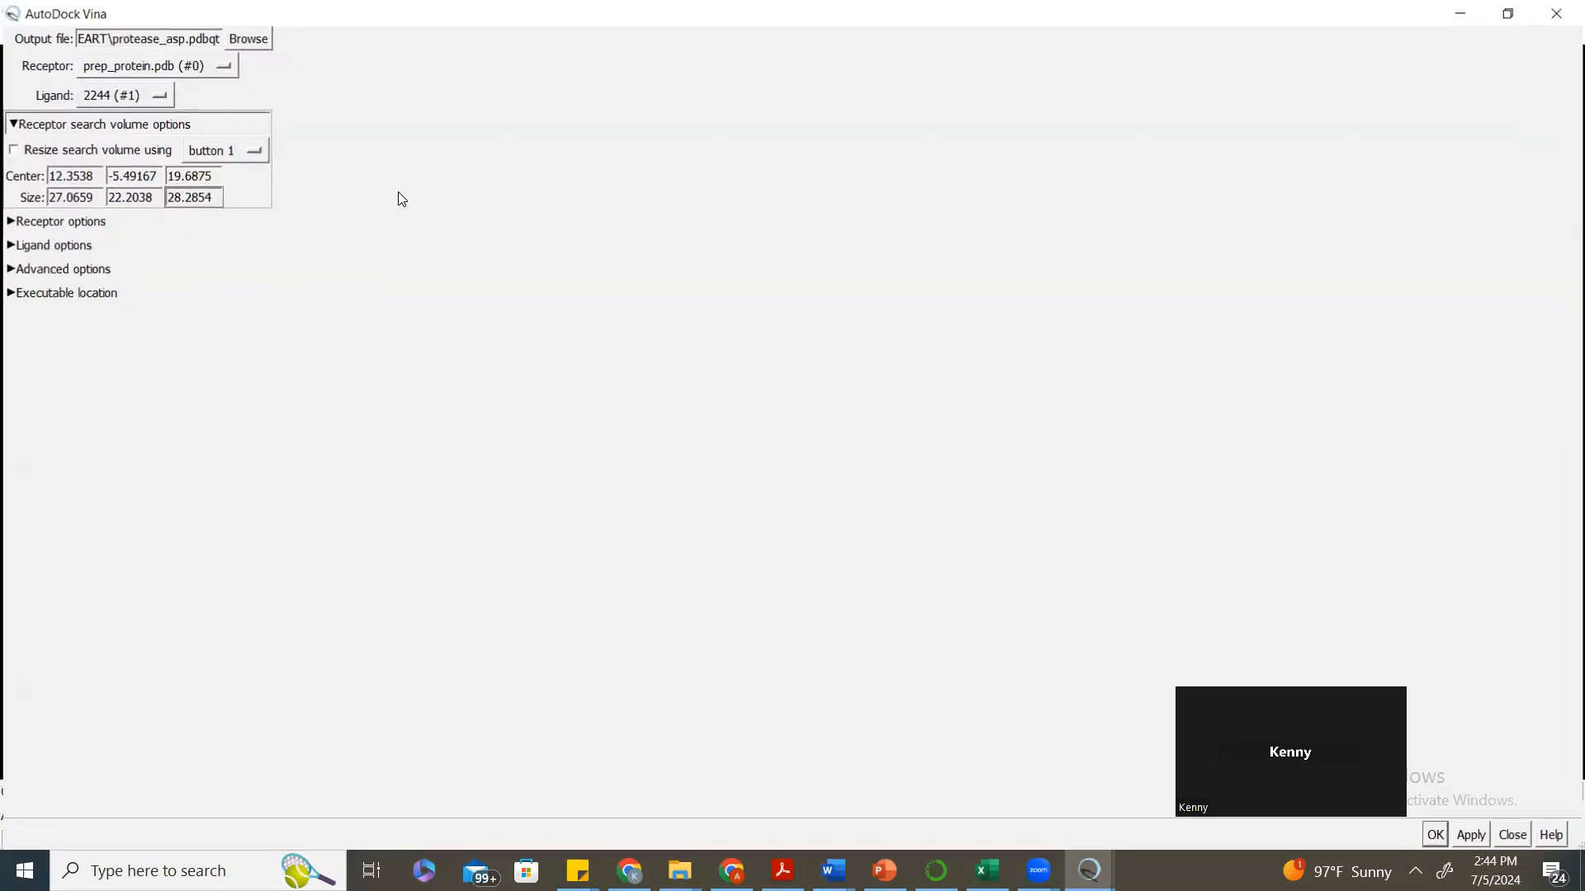
left_click(1510, 13)
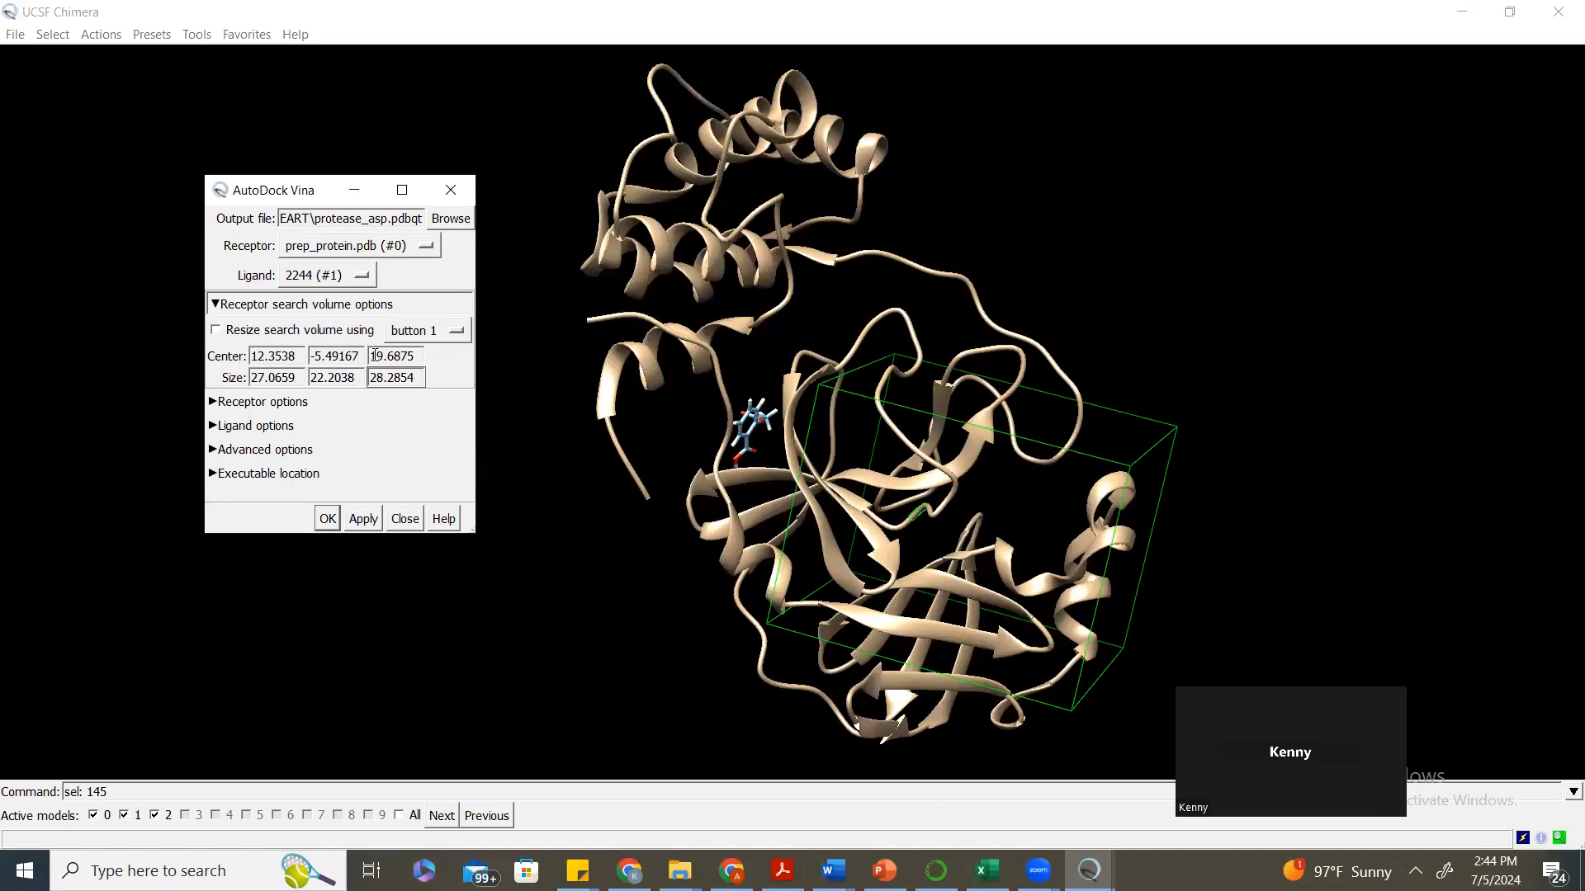
left_click(261, 409)
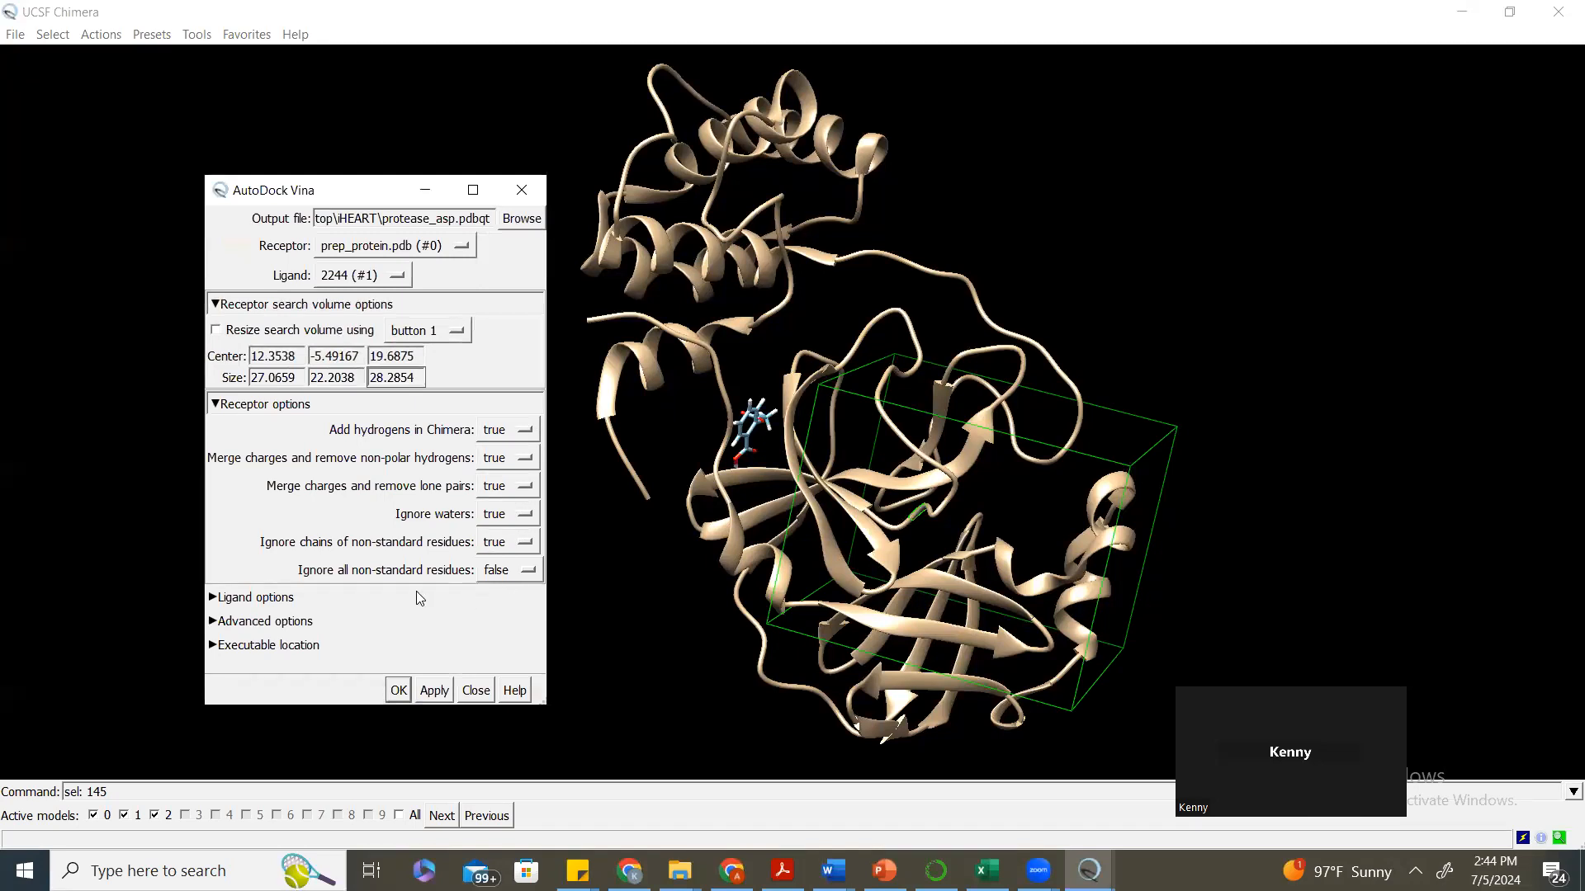
left_click(257, 405)
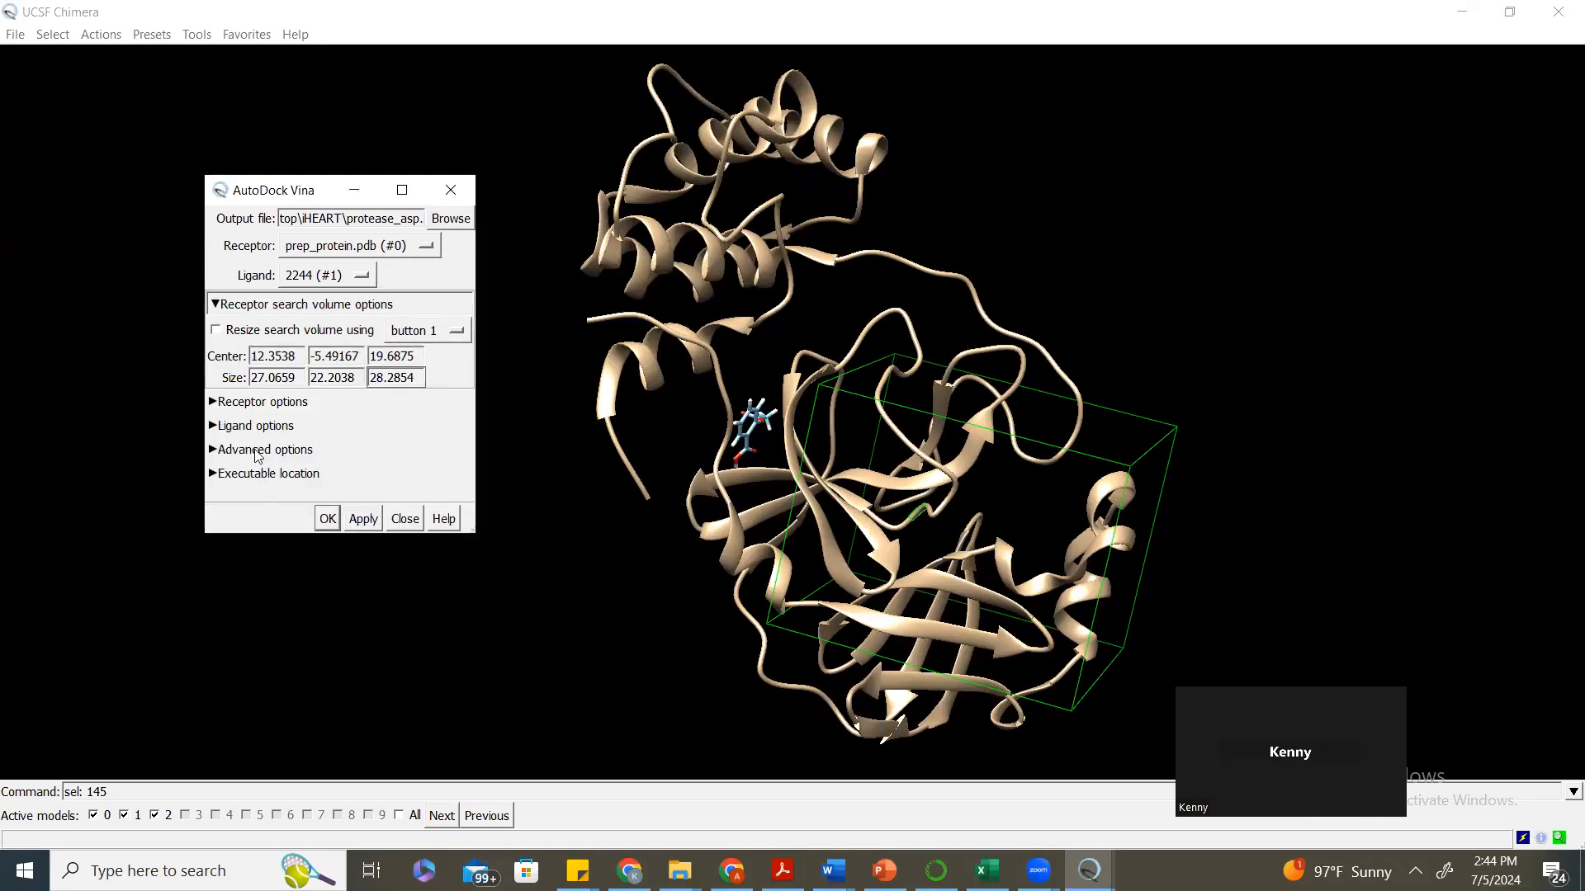
left_click(256, 426)
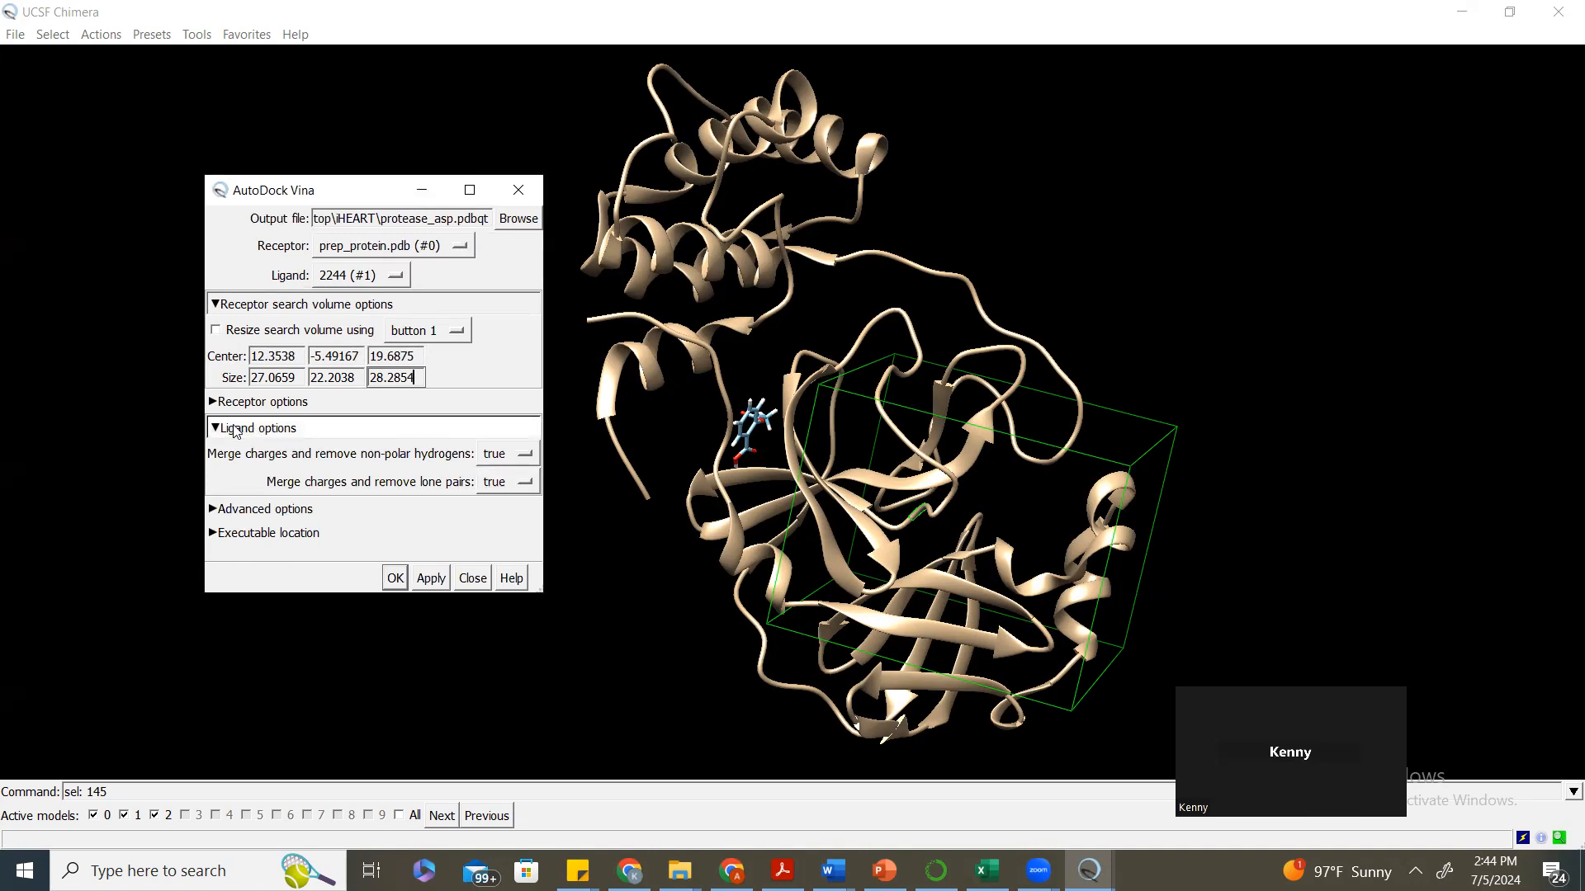
left_click(235, 429)
In the advanced docking options, set the number of binding modes to 5.
left_click(255, 453)
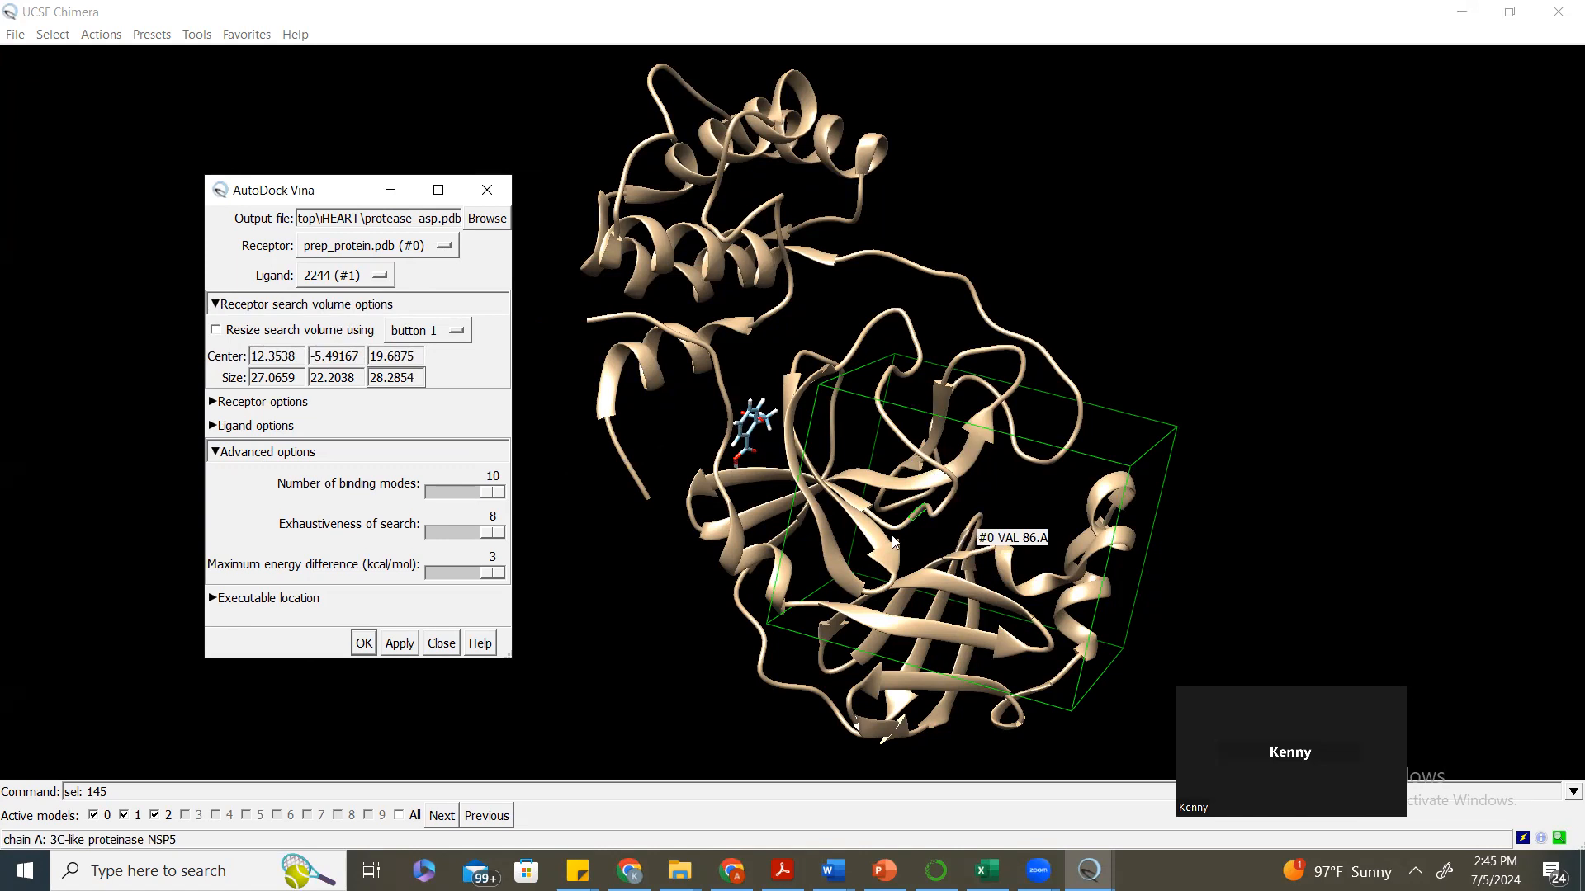
left_click_drag(493, 493, 463, 499)
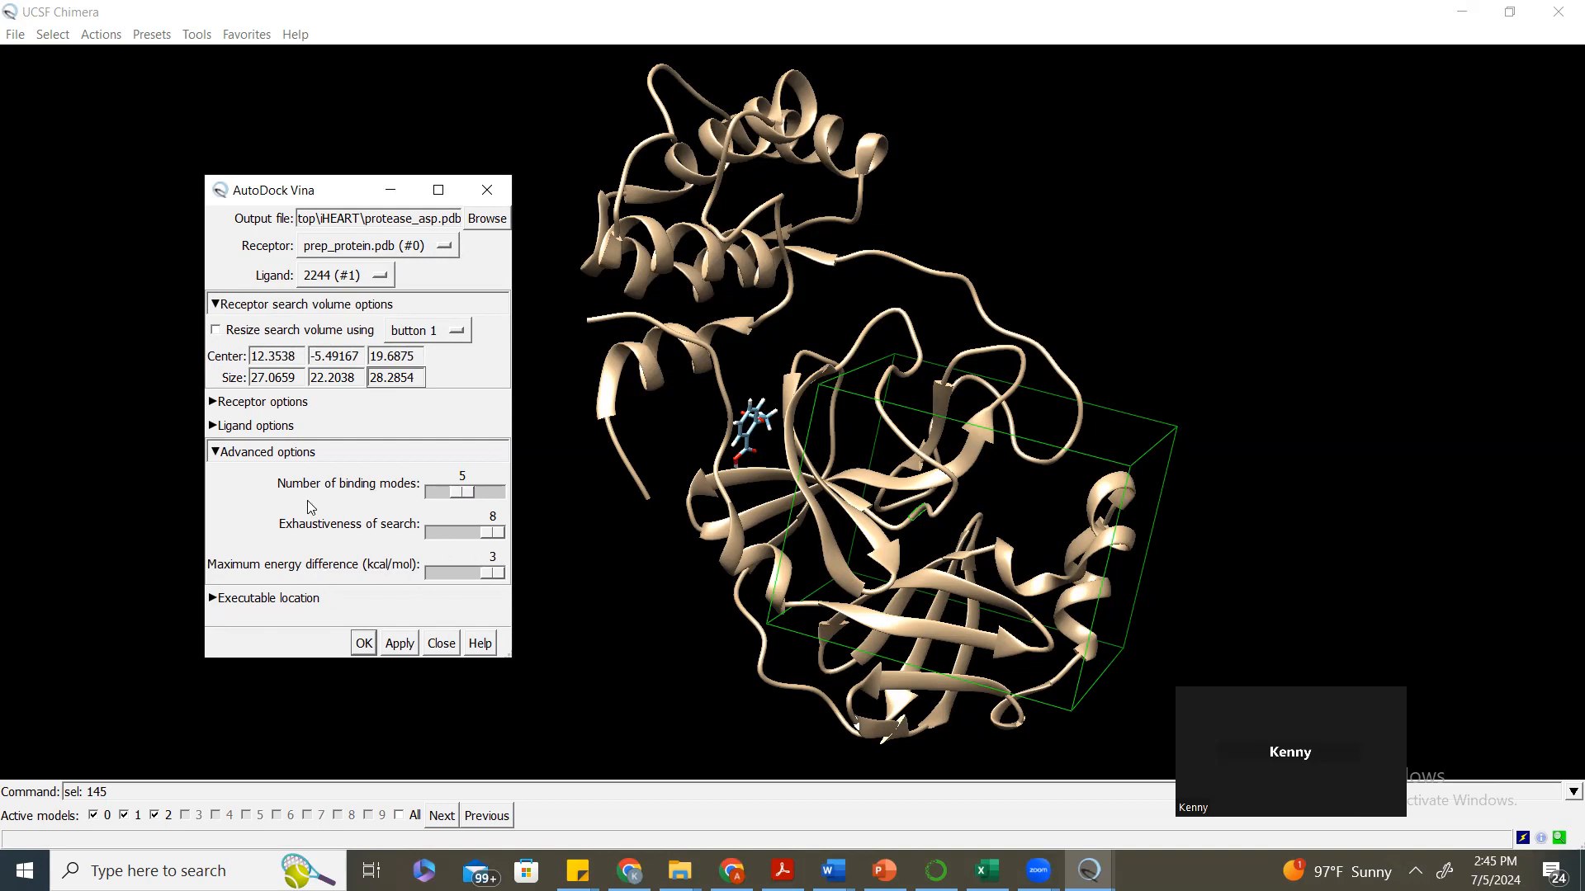
left_click(245, 453)
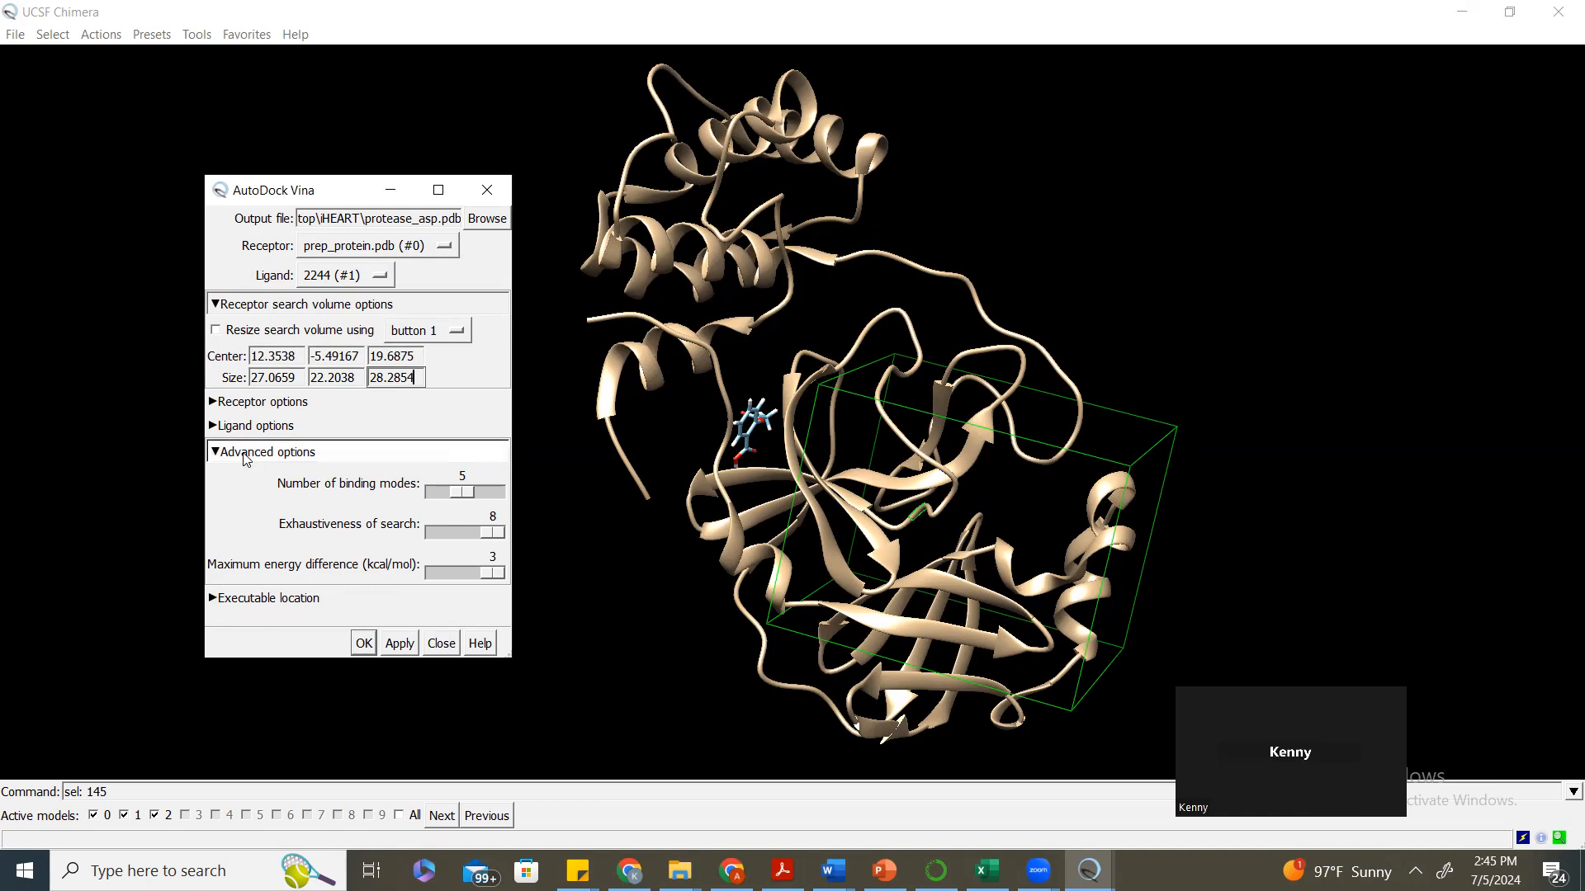
Browse for the local Vina executable, find the Vina folder through a Windows search, and copy it from the P3R folder.
left_click(246, 477)
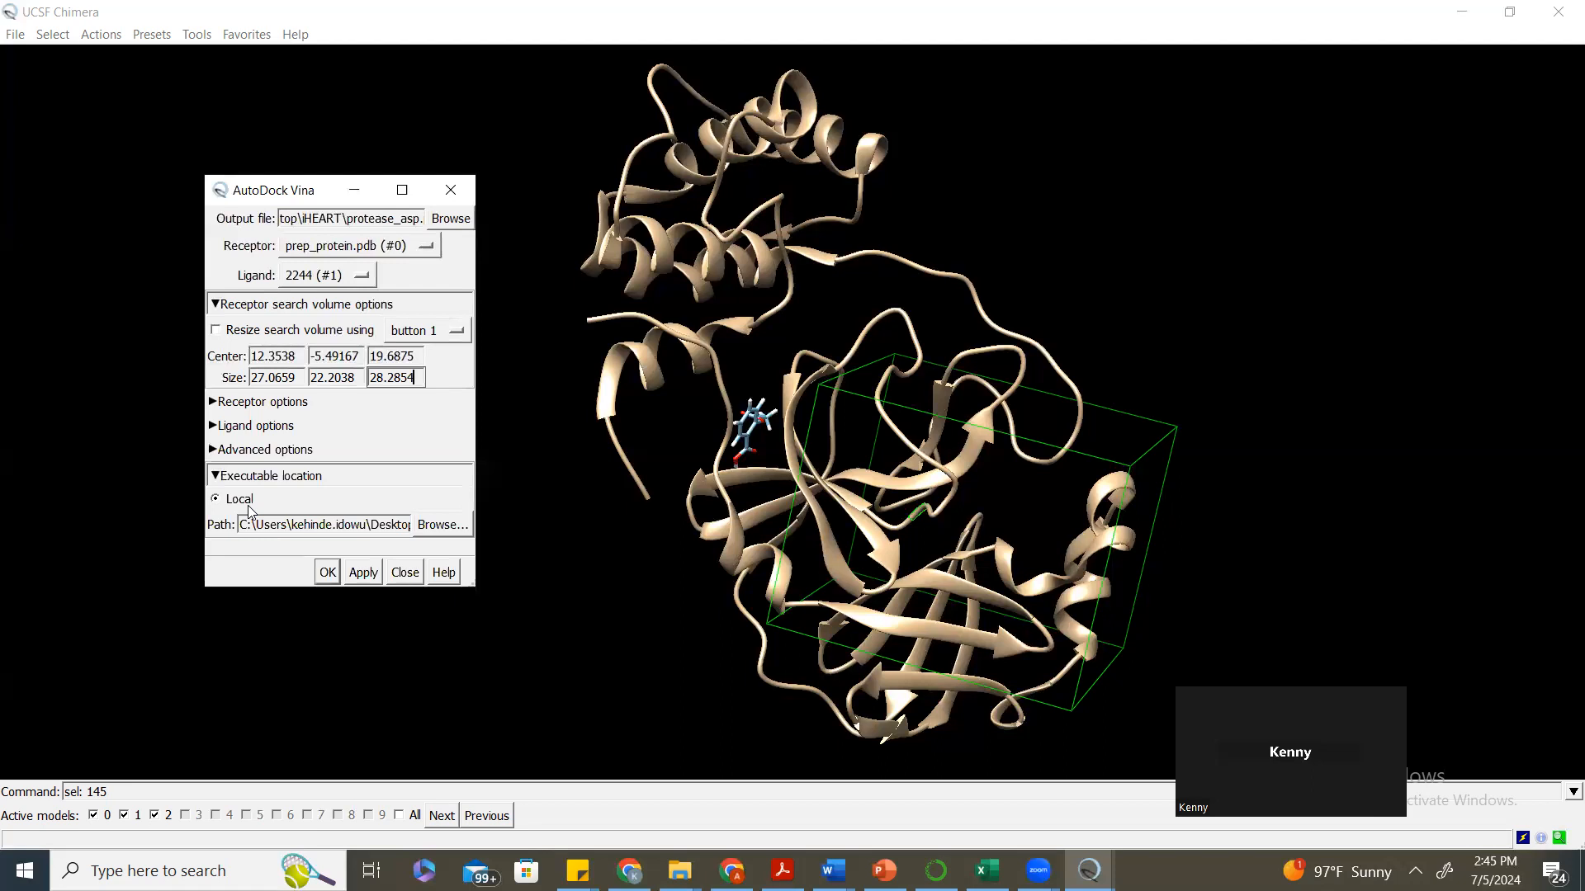
left_click(440, 531)
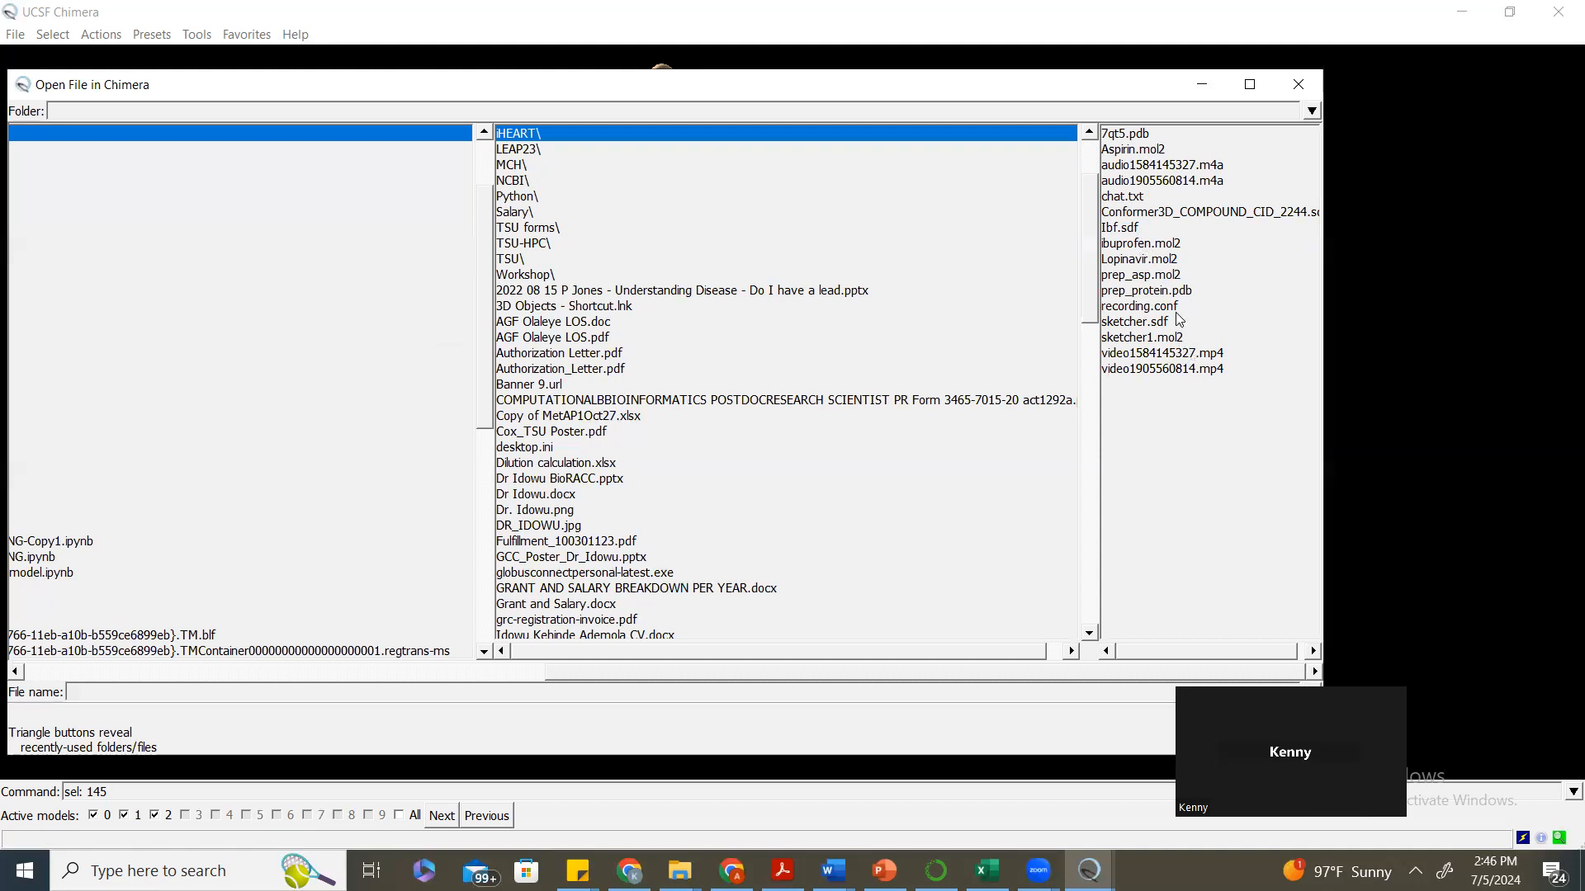
left_click(130, 863)
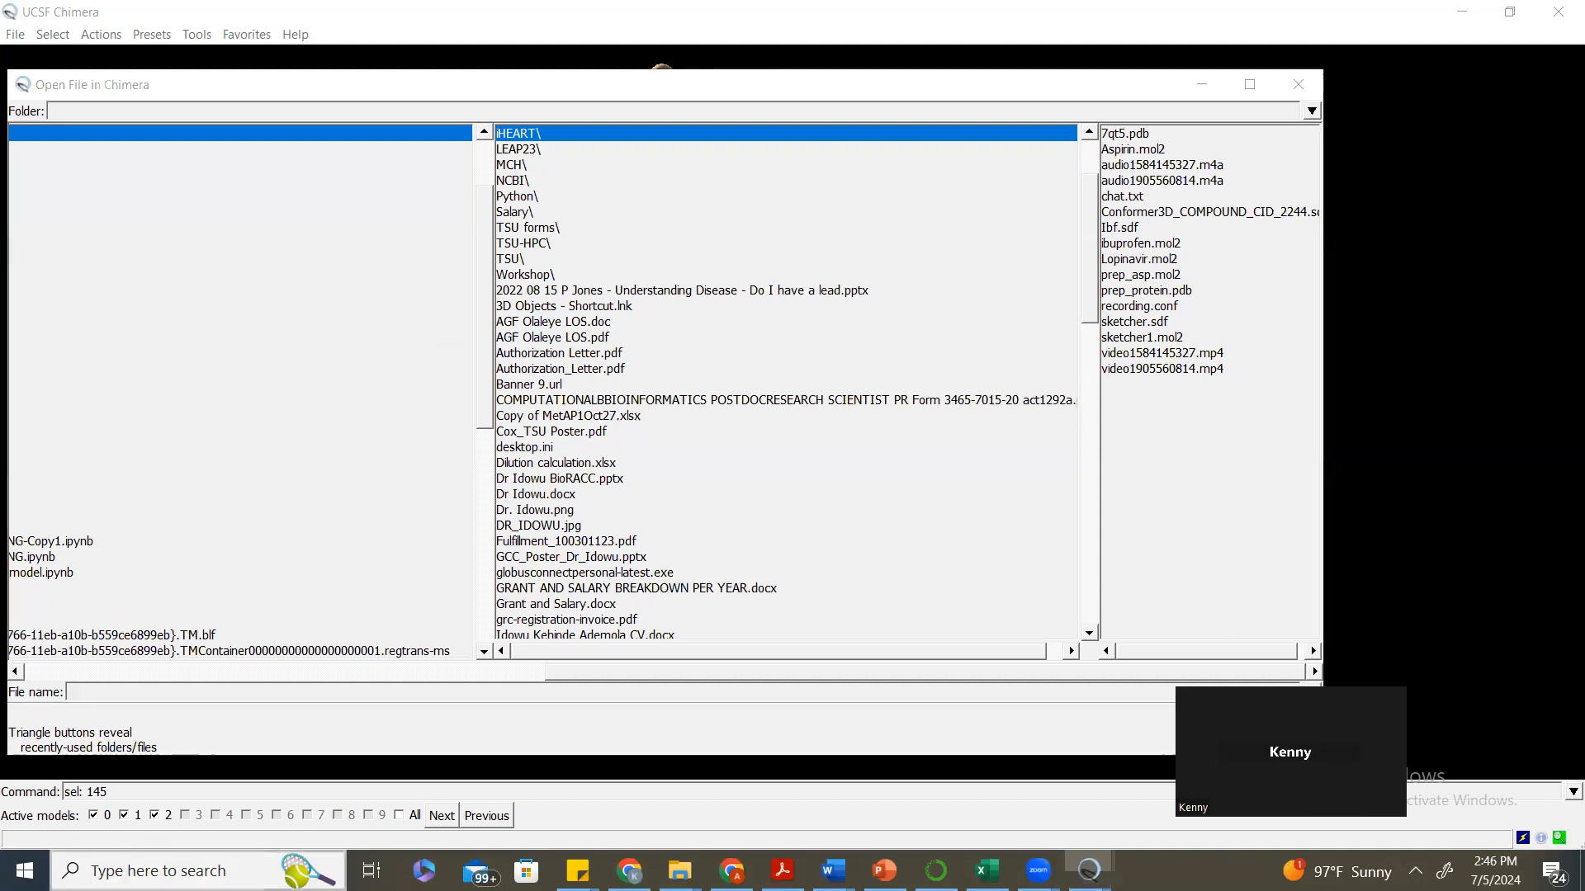
type("vina")
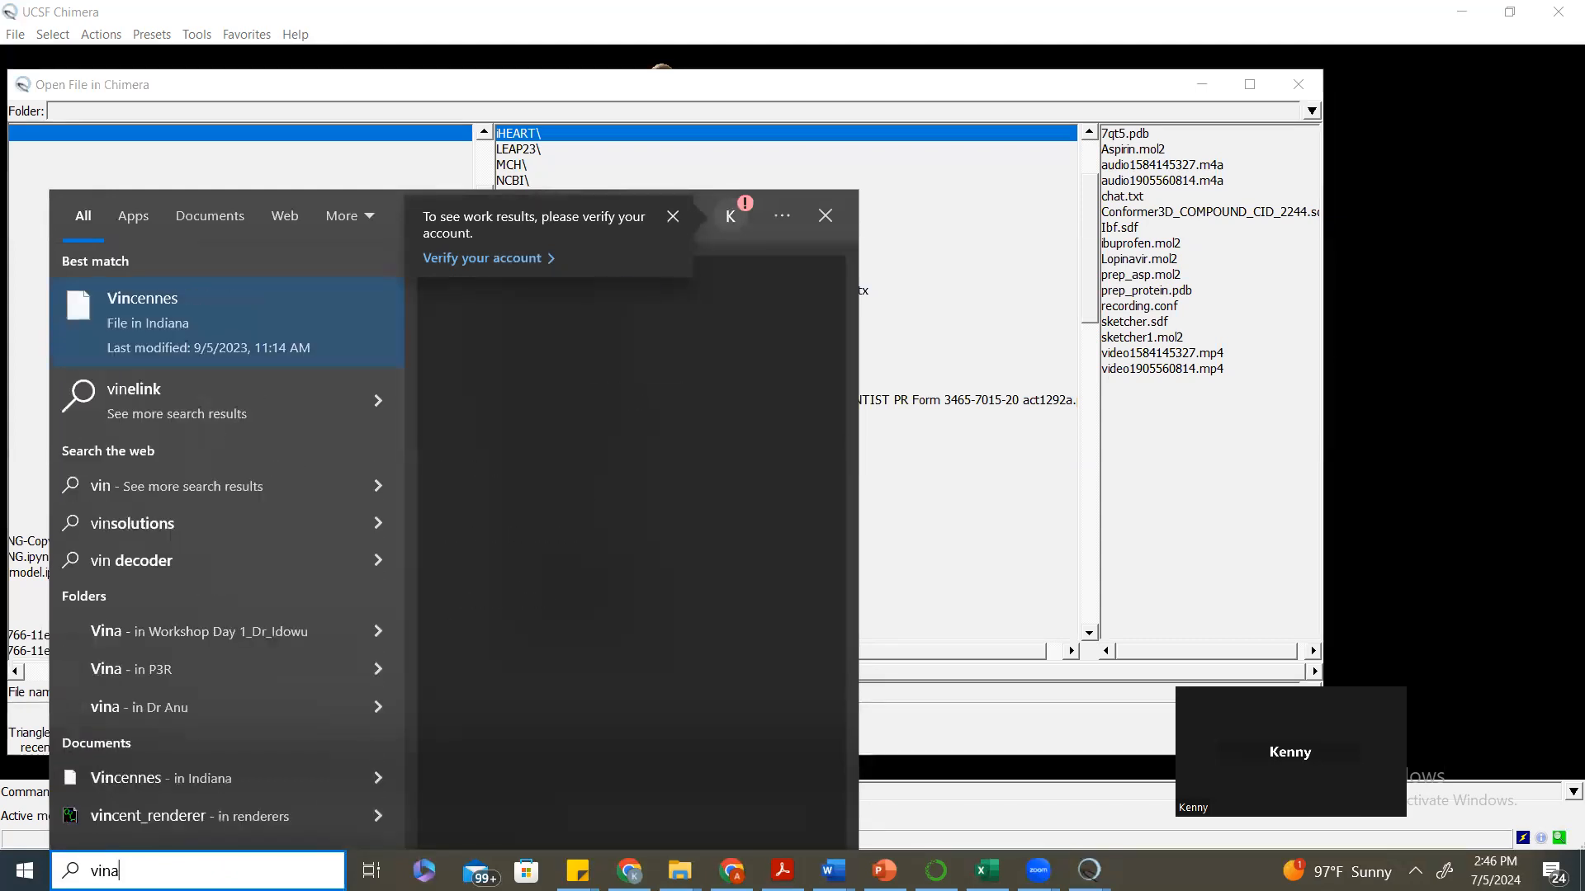
left_click(383, 678)
left_click(751, 469)
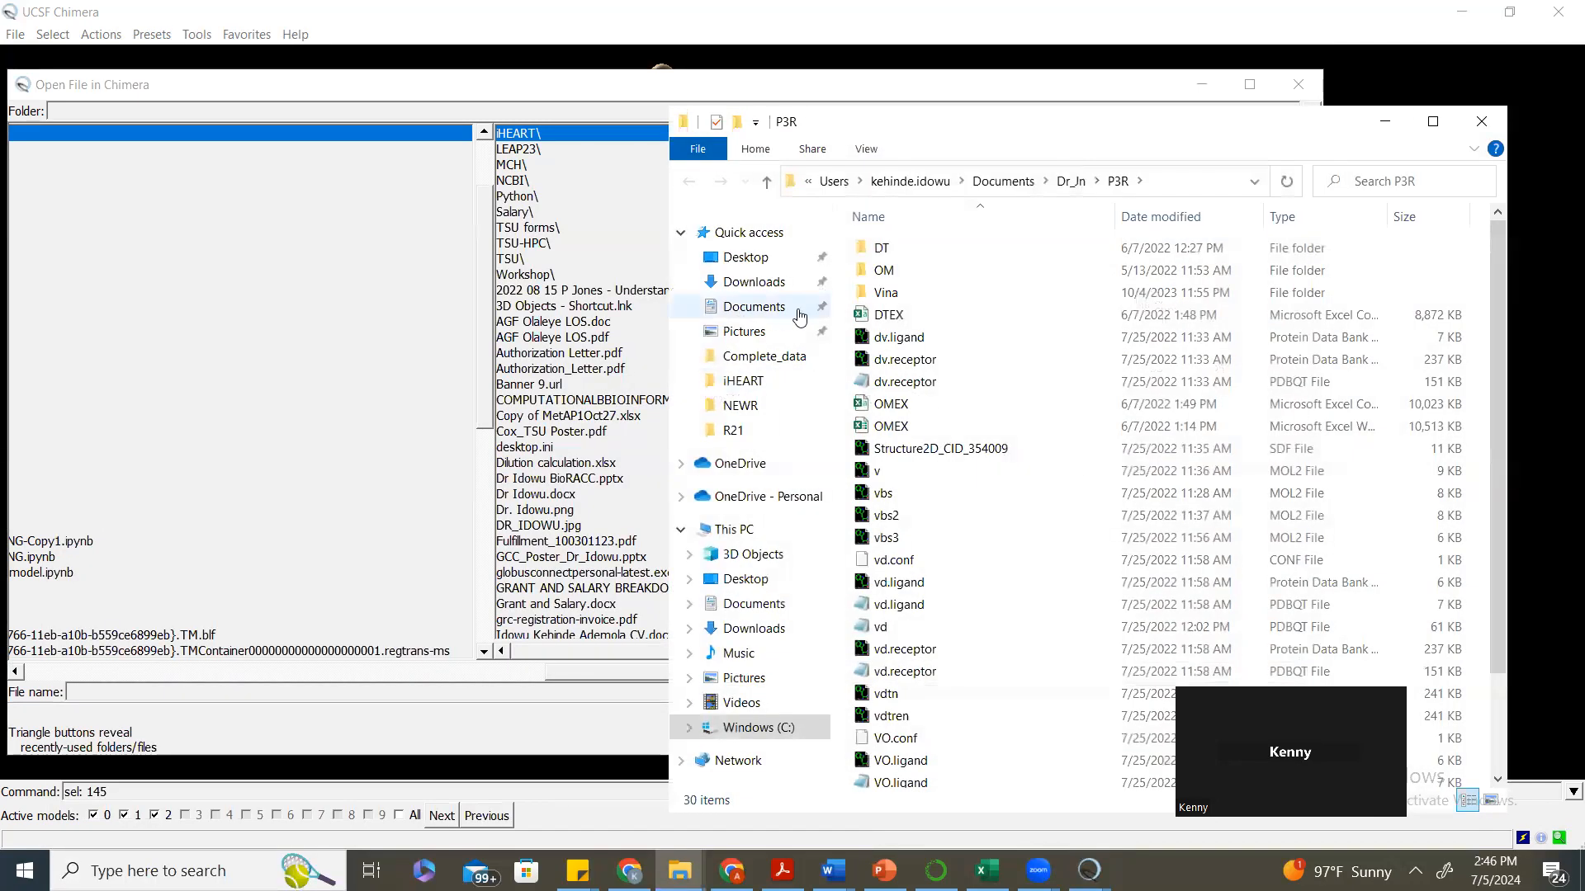
left_click(886, 294)
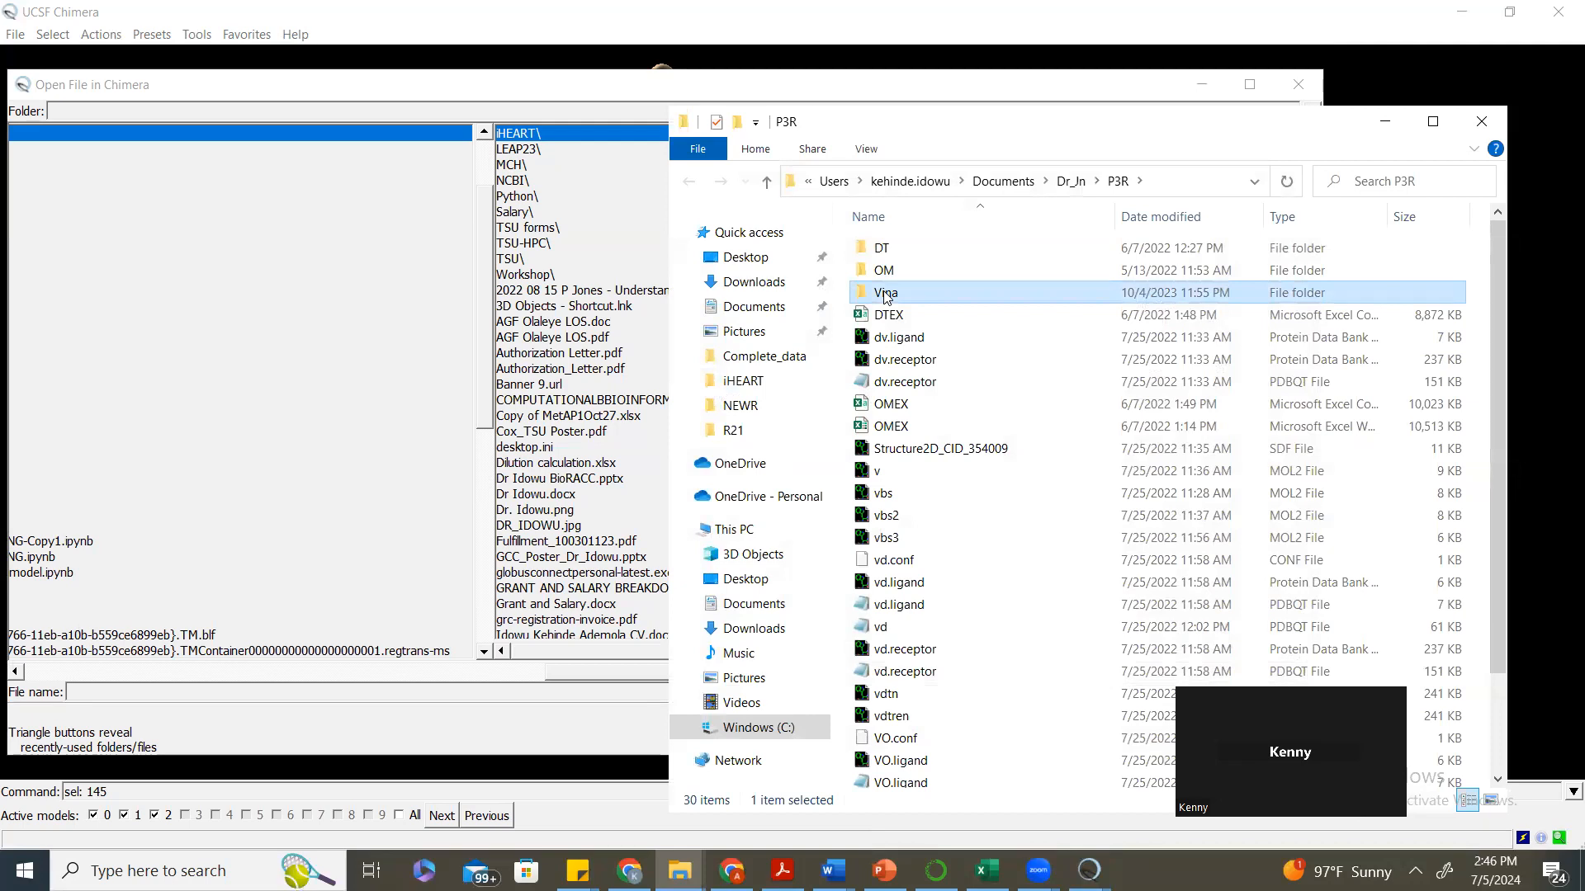
left_click(1387, 121)
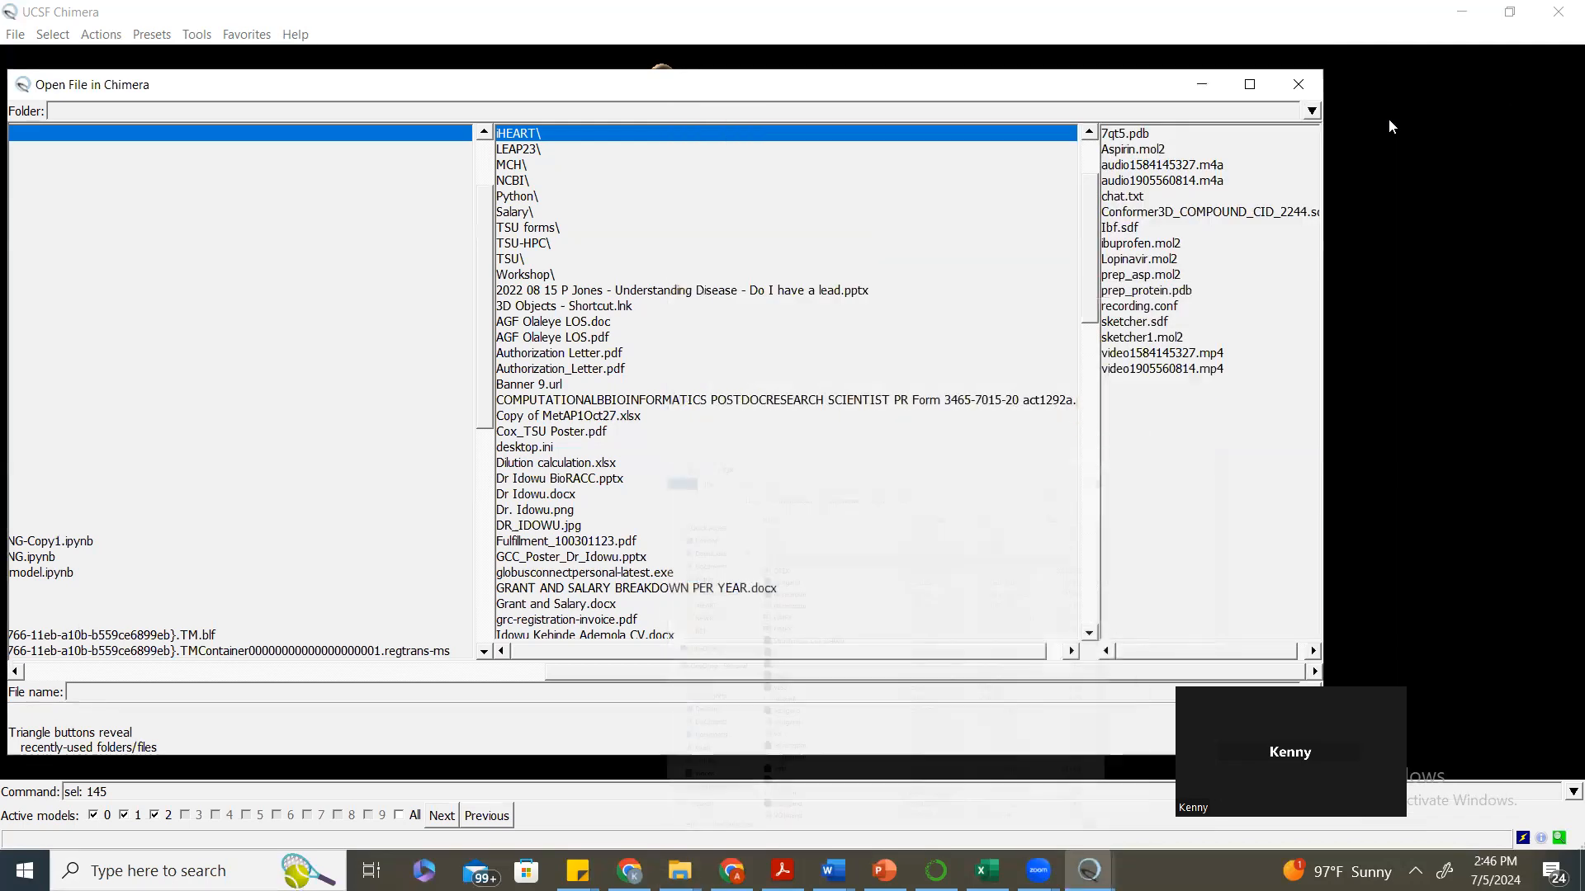
Paste the copied Vina folder into the iHEART folder on the Desktop, check its contents, and return to the docking settings.
left_click(1202, 85)
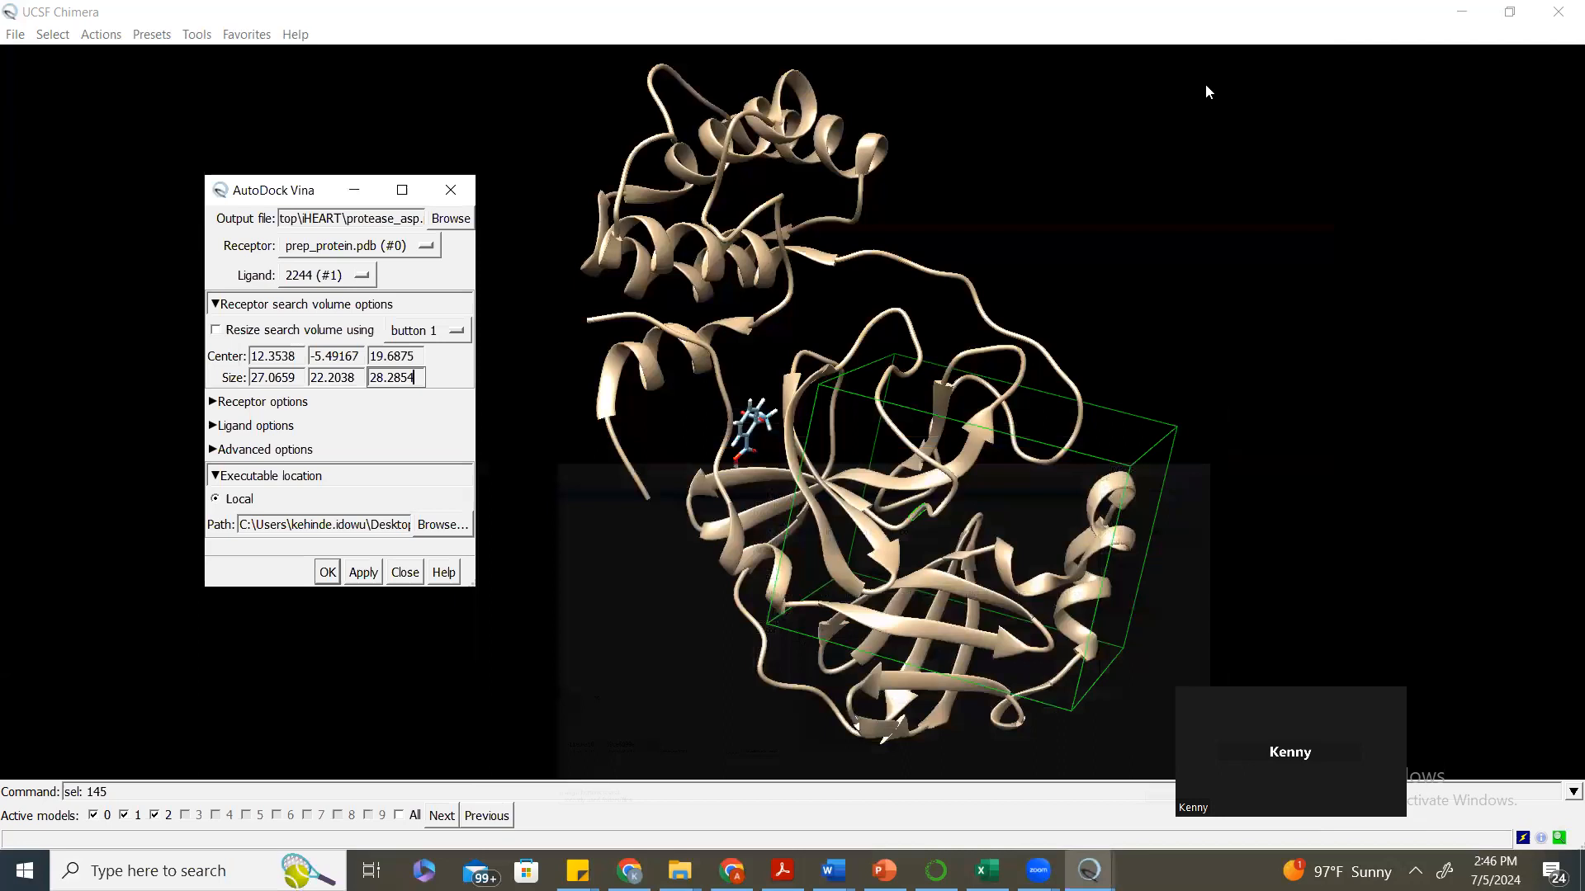
mouse_move(679, 871)
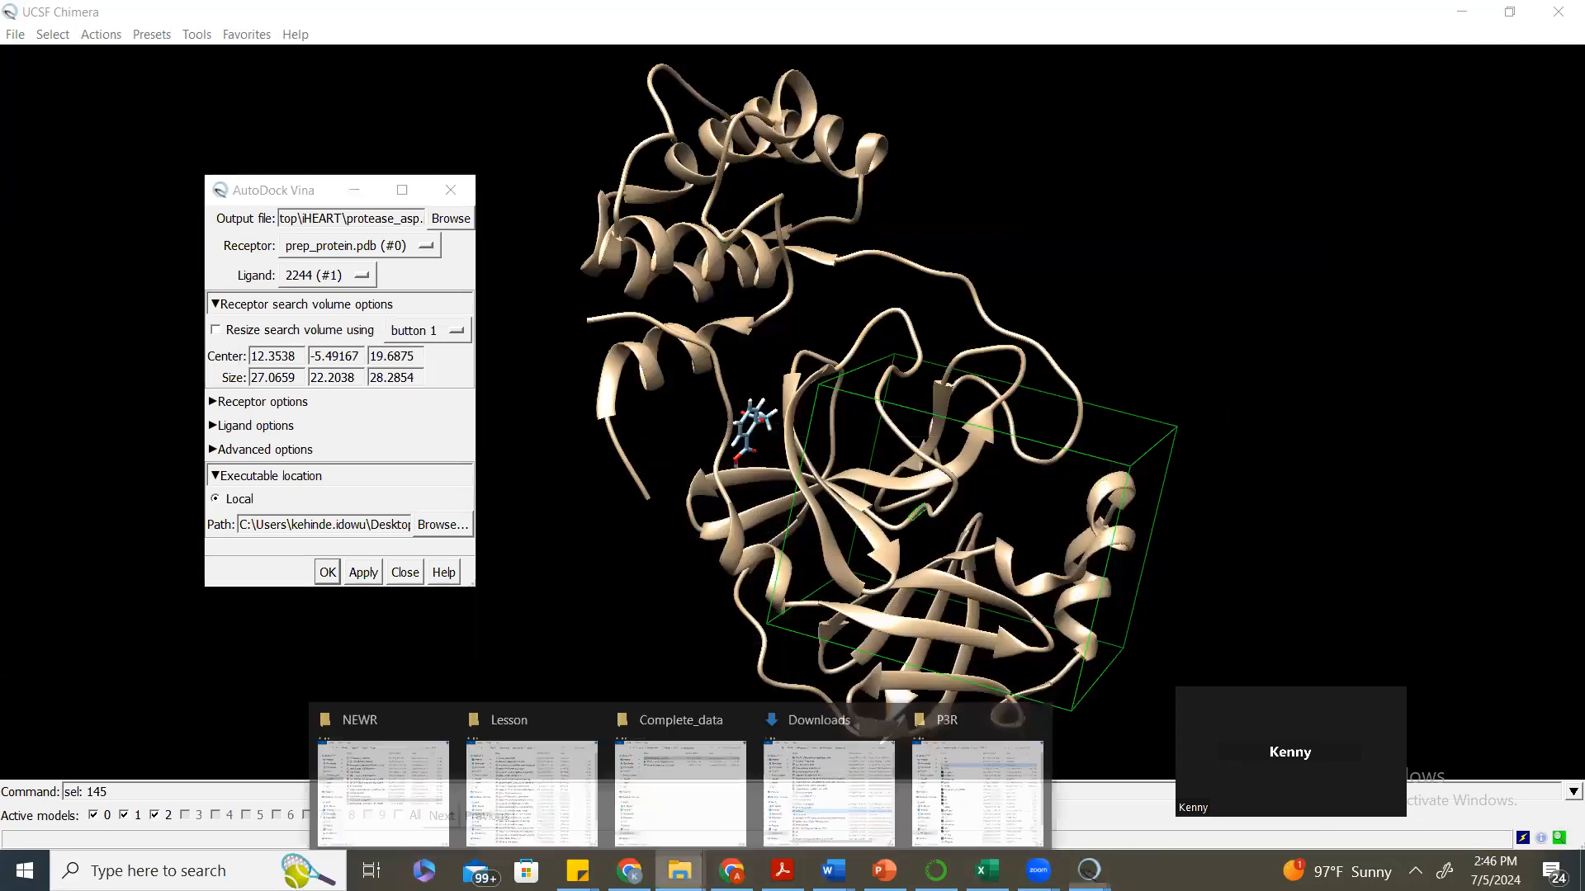
left_click(969, 801)
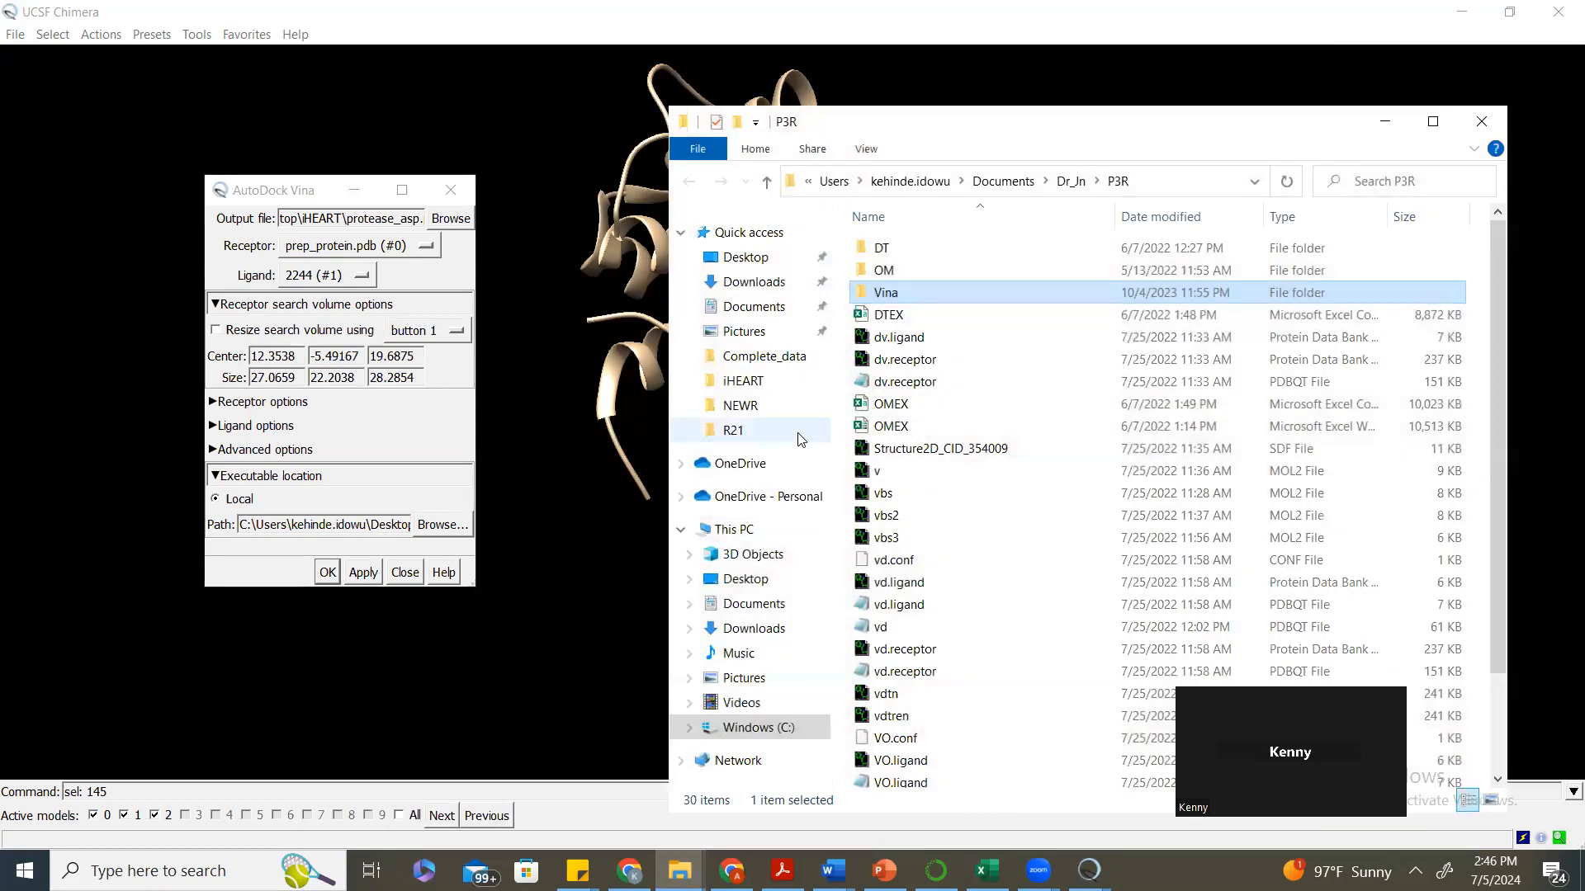
left_click(747, 384)
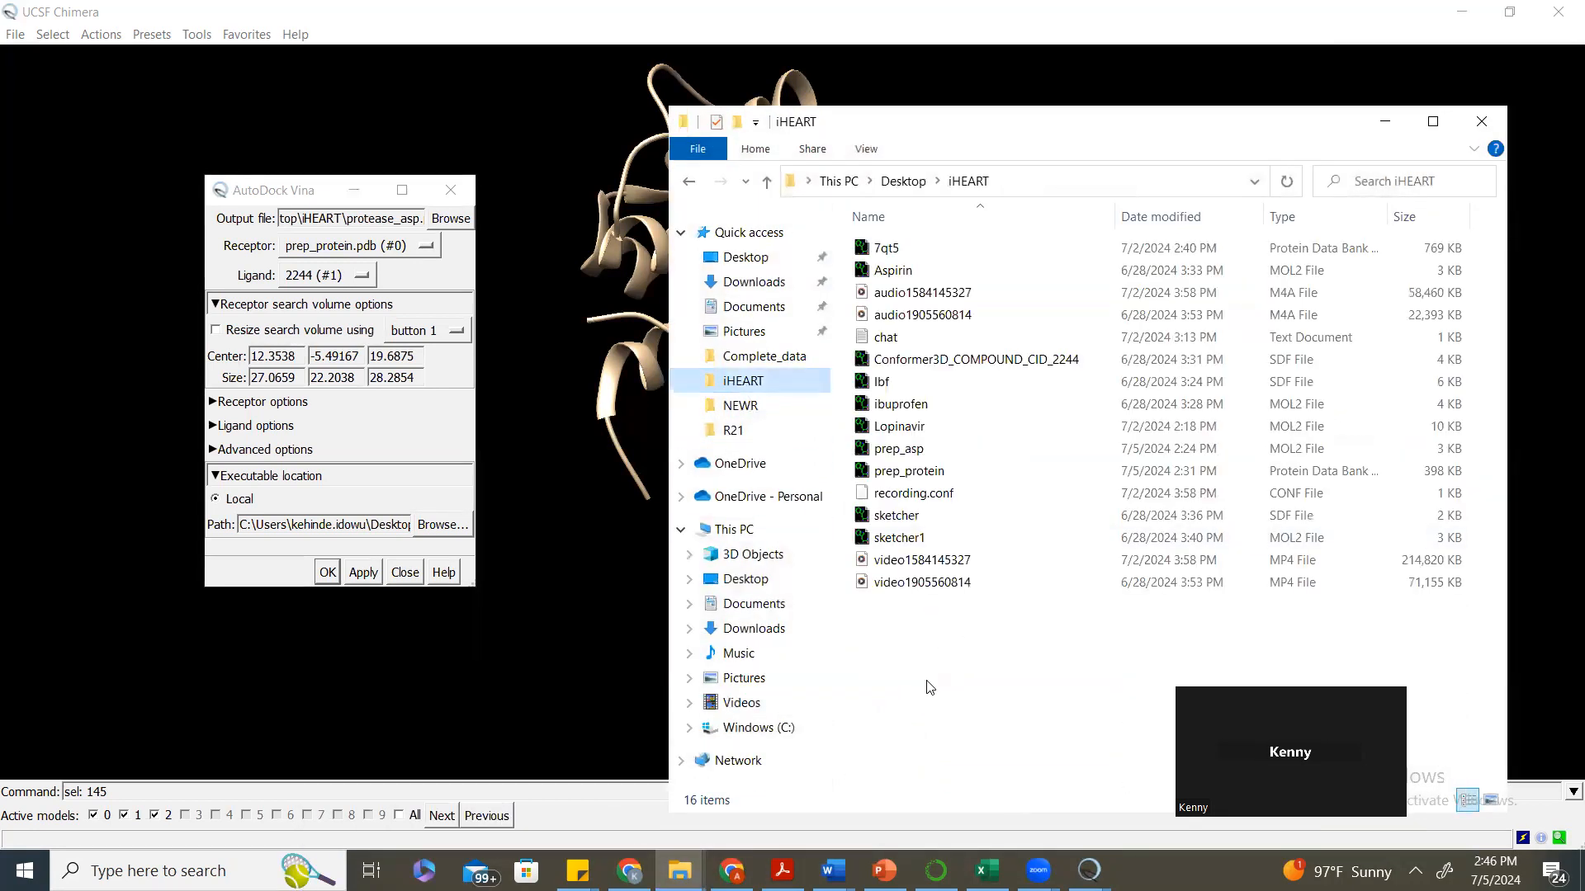
key("ctrl+v")
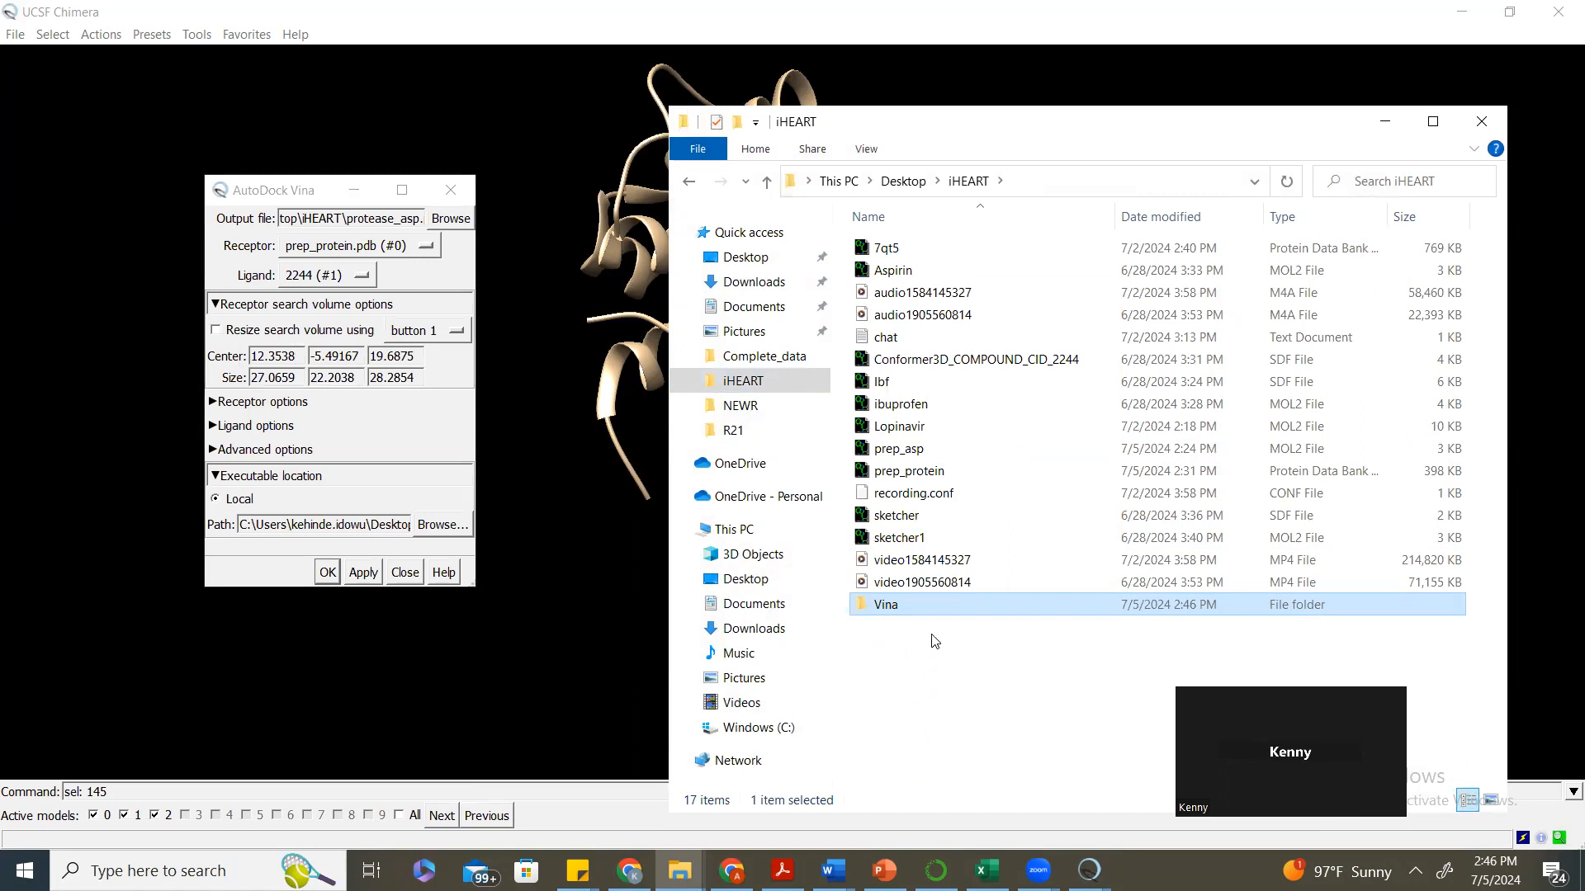
double_click(923, 614)
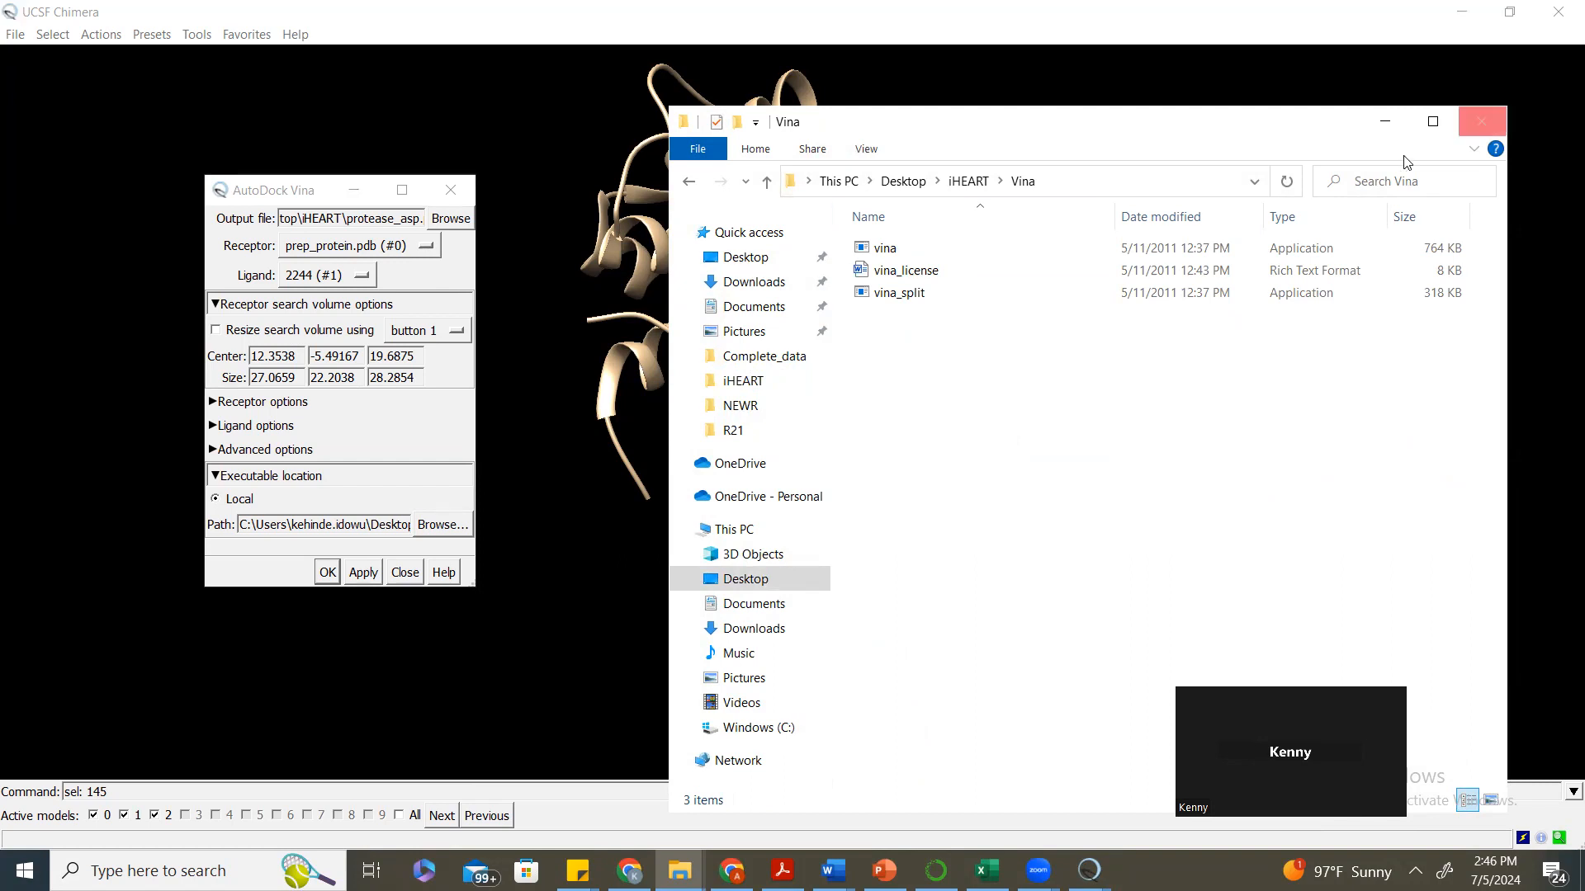
left_click(967, 183)
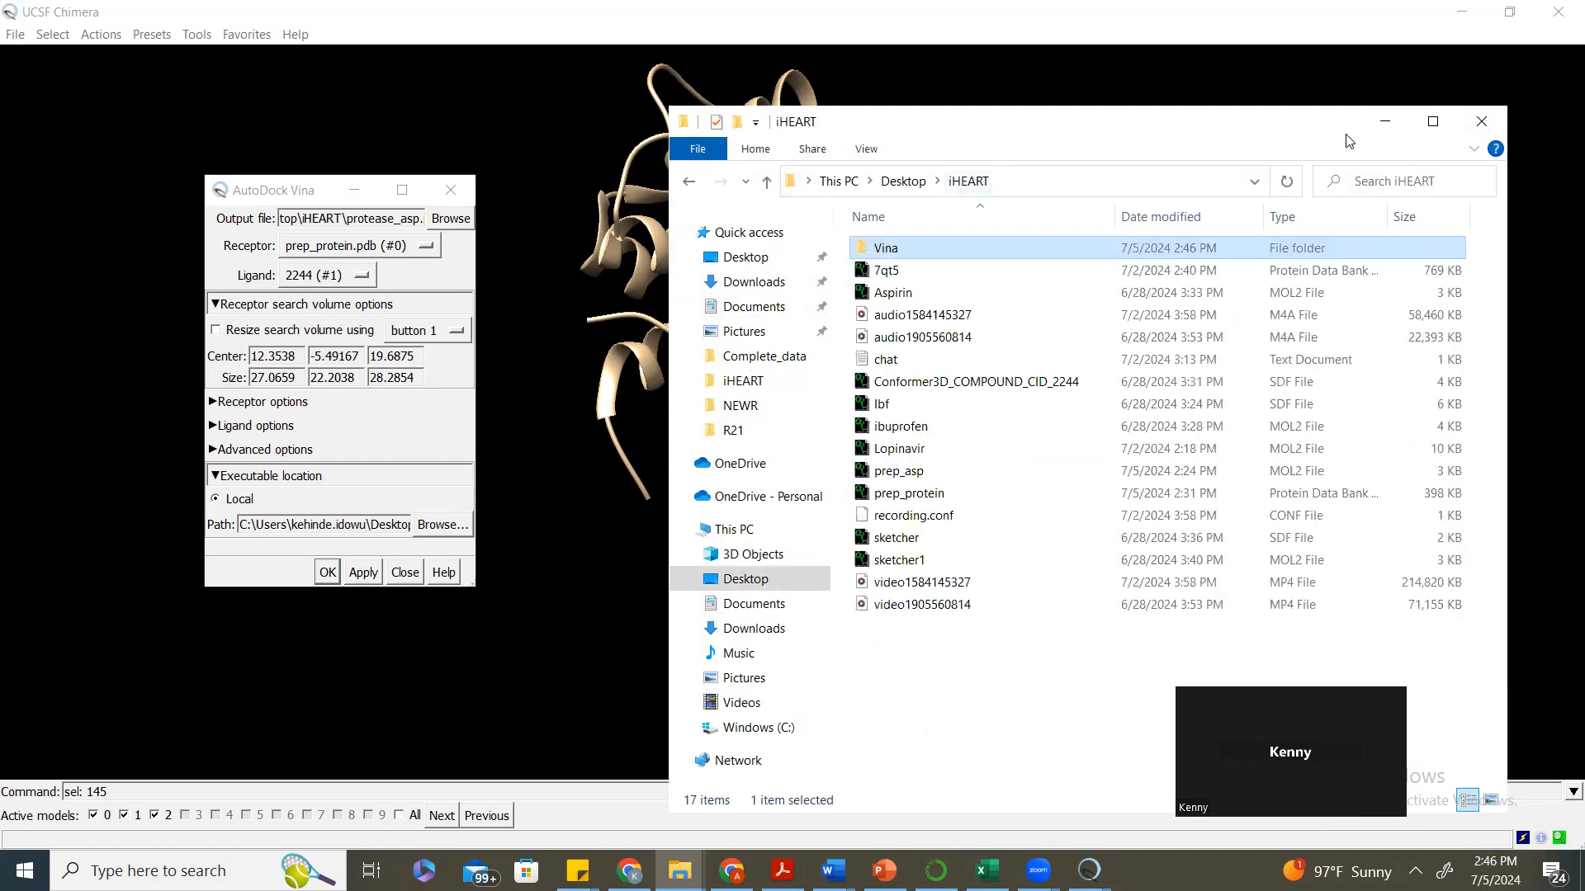
left_click(1383, 125)
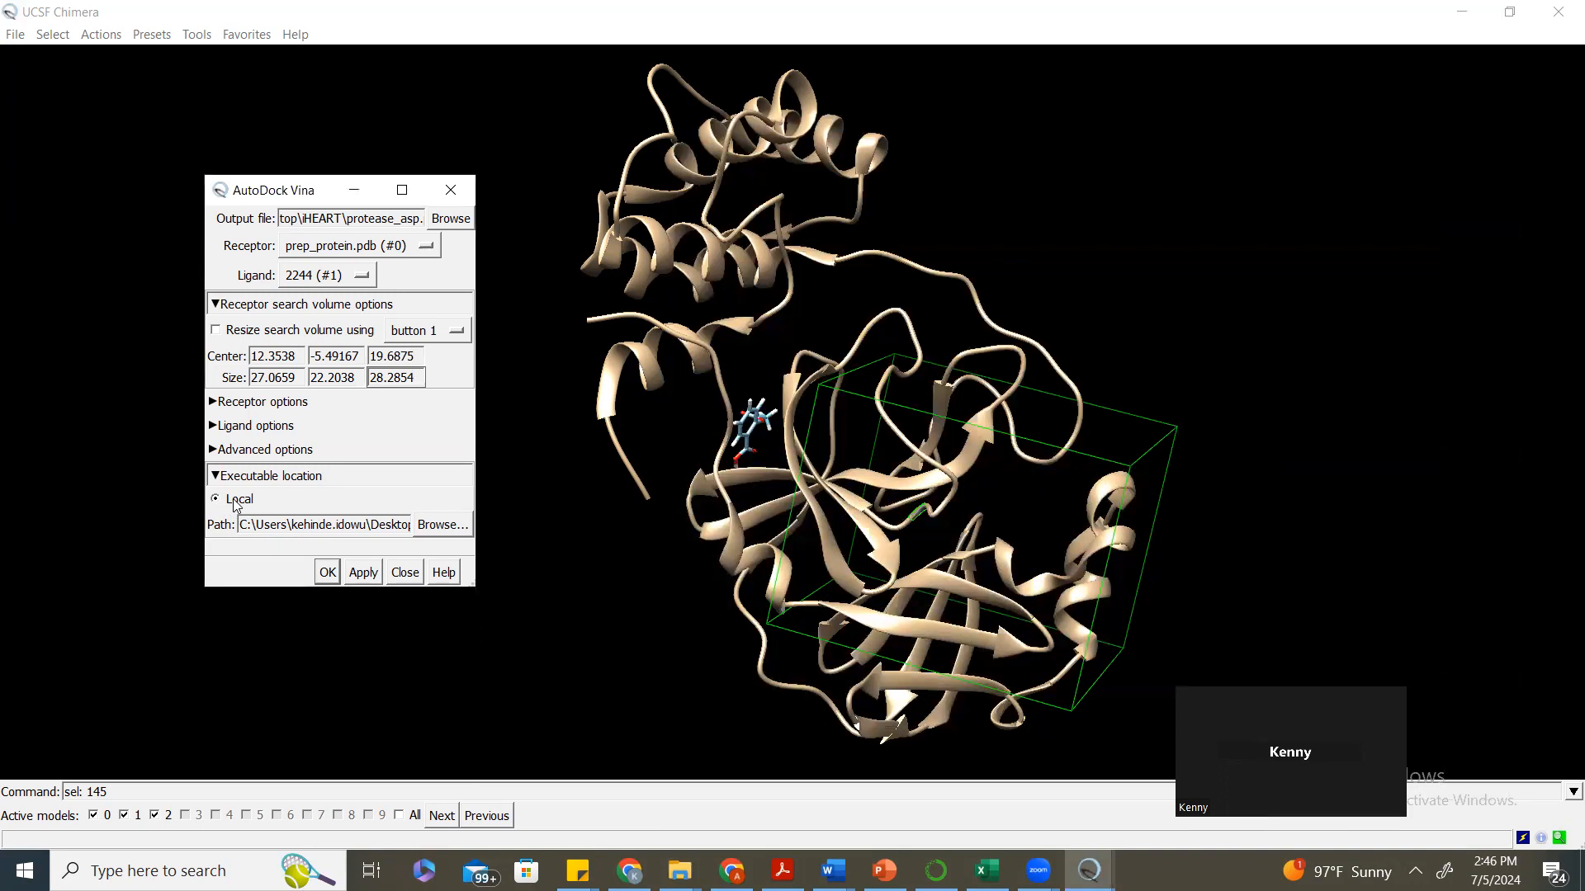
Set the local executable path to vina.exe in the iHEART\Vina folder and run the docking.
left_click(443, 532)
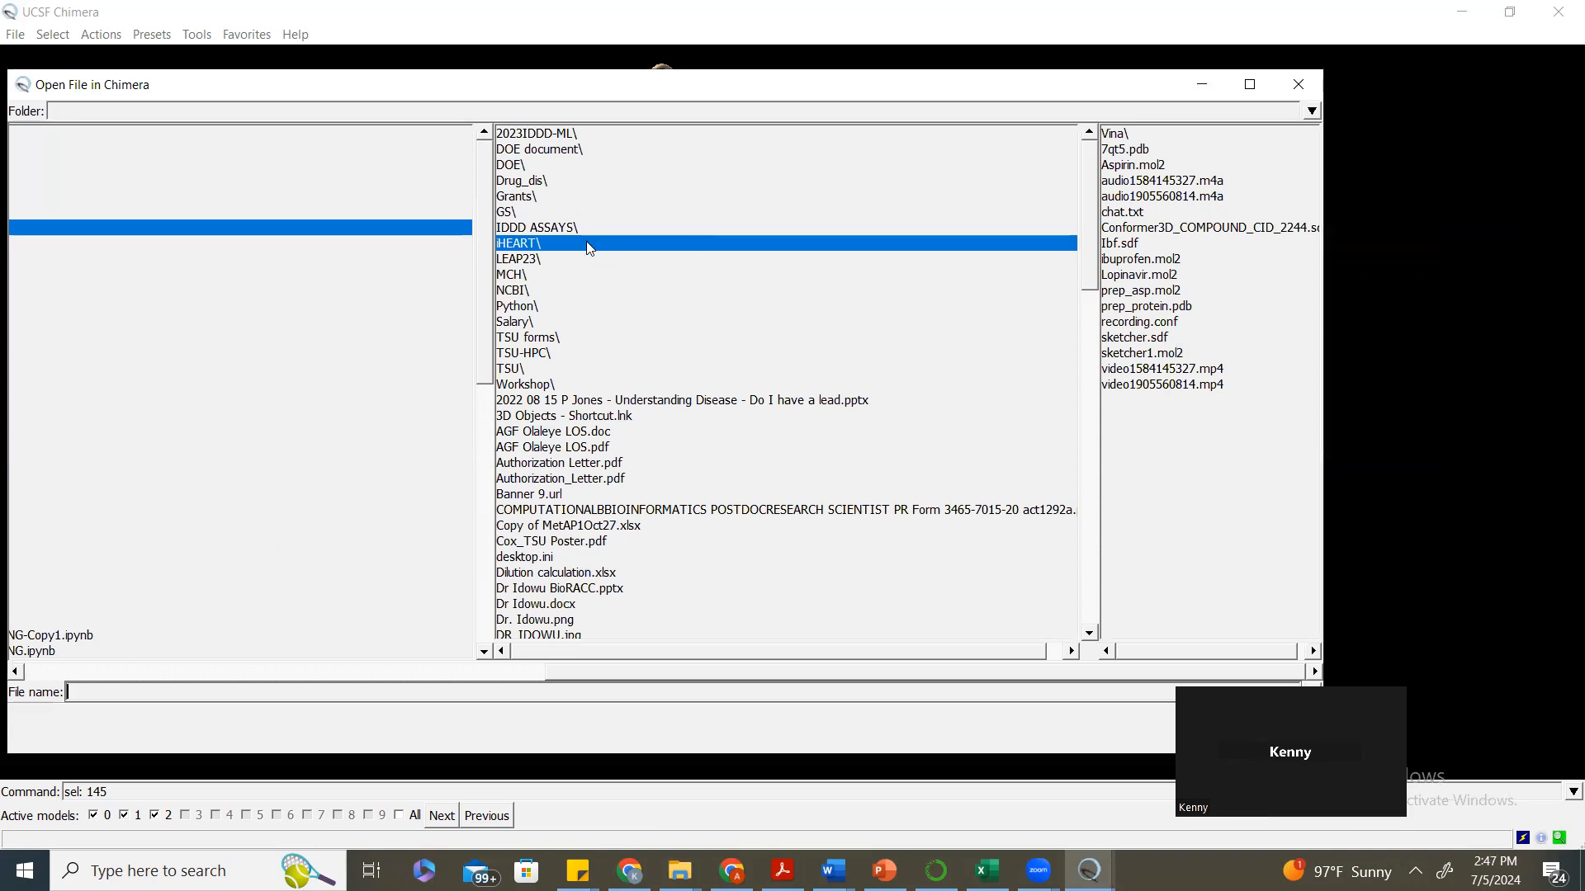
left_click(1120, 142)
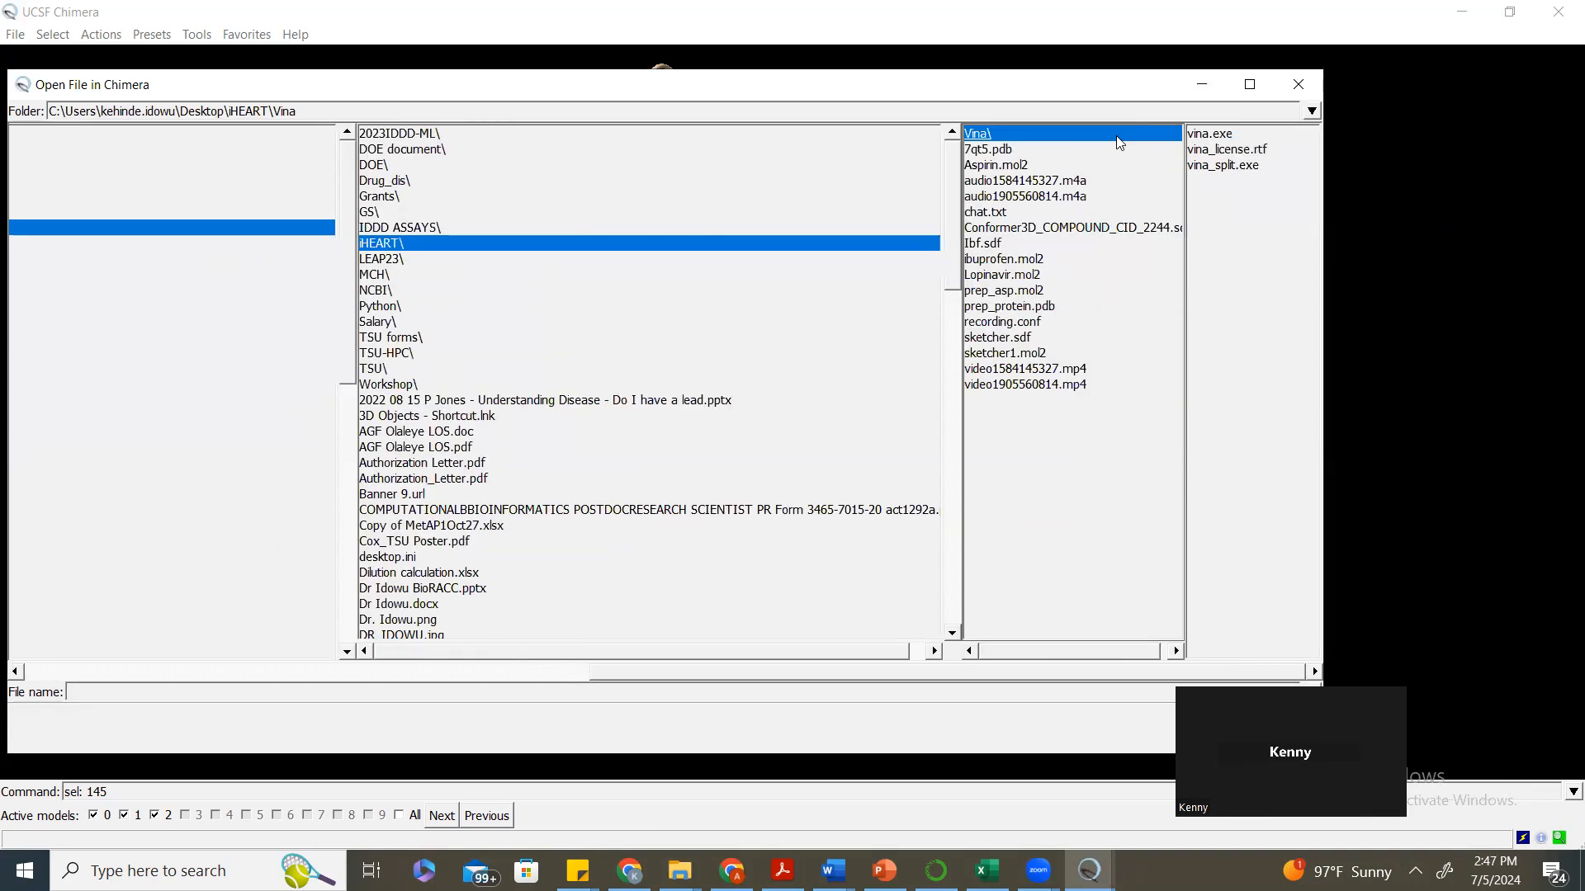
left_click(1214, 139)
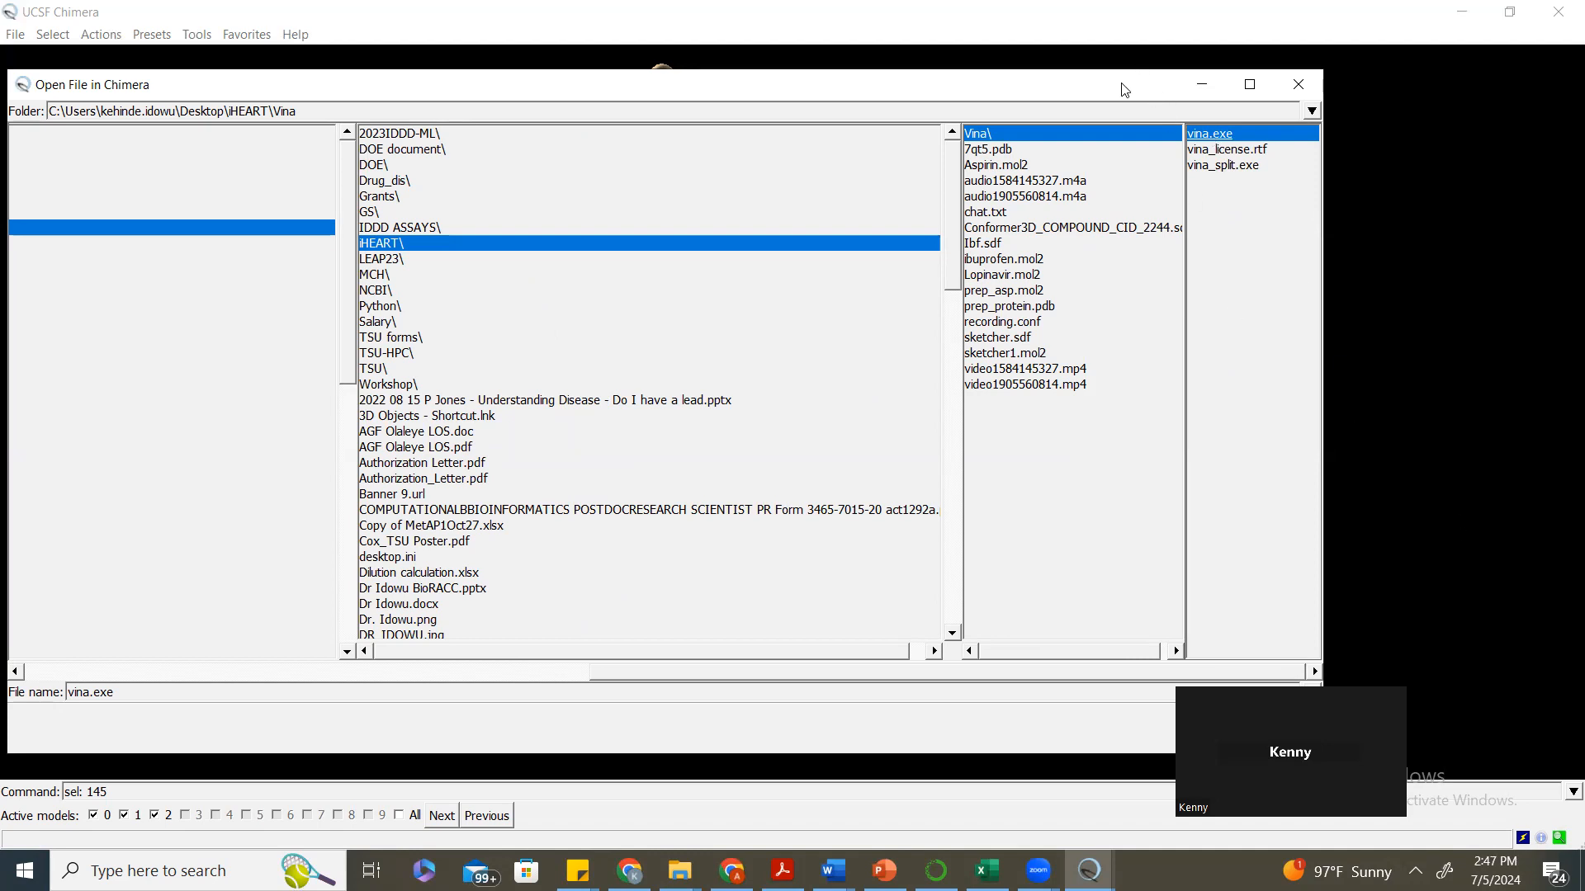
left_click_drag(1124, 90, 998, 75)
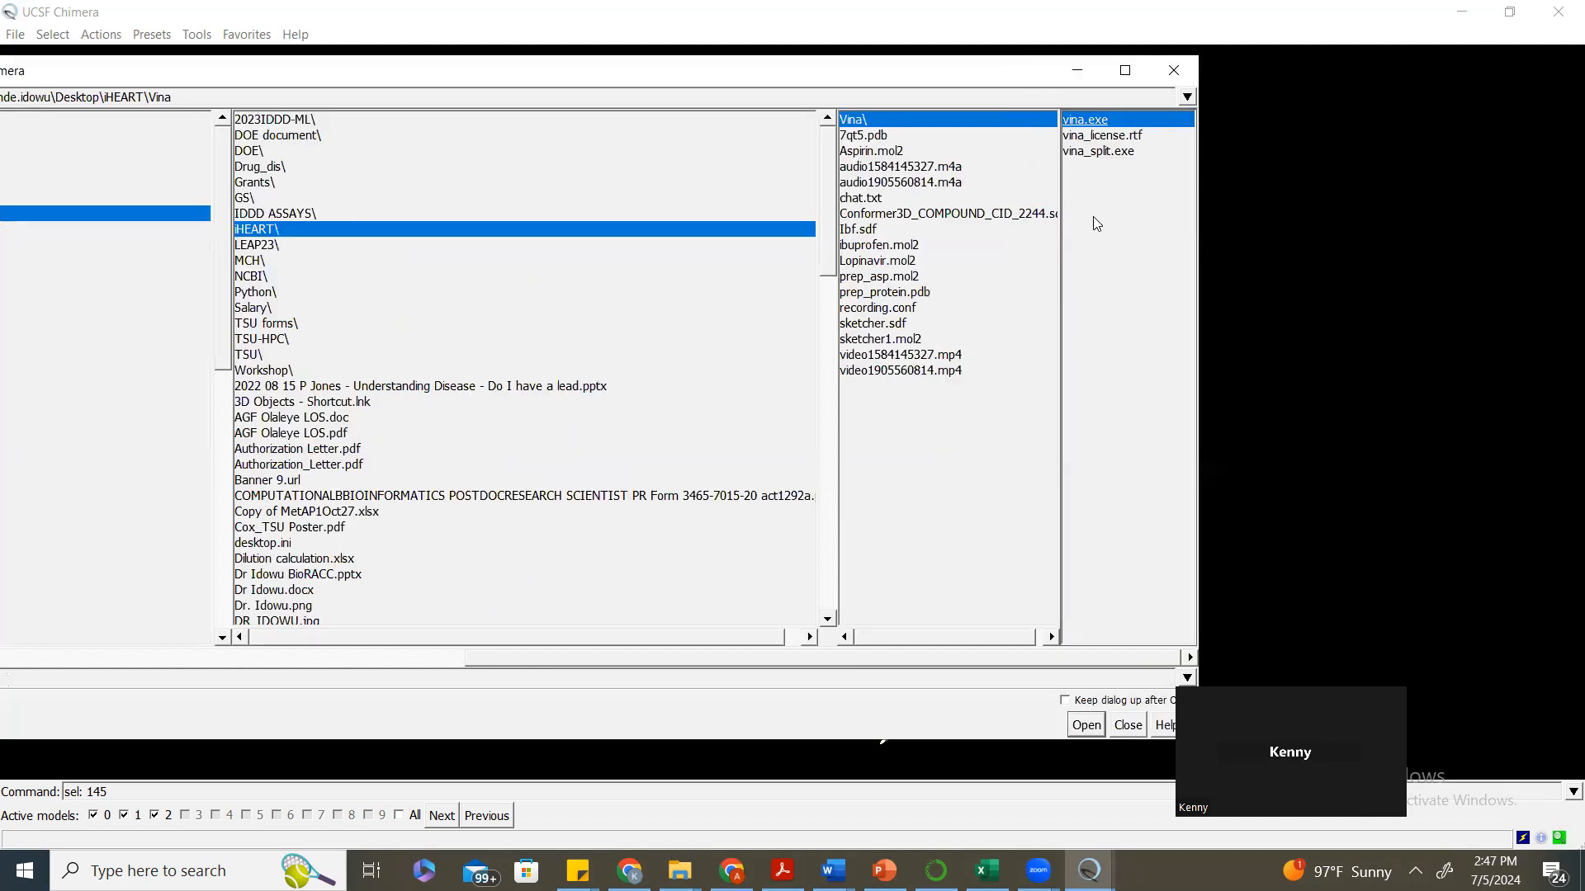
left_click(1097, 723)
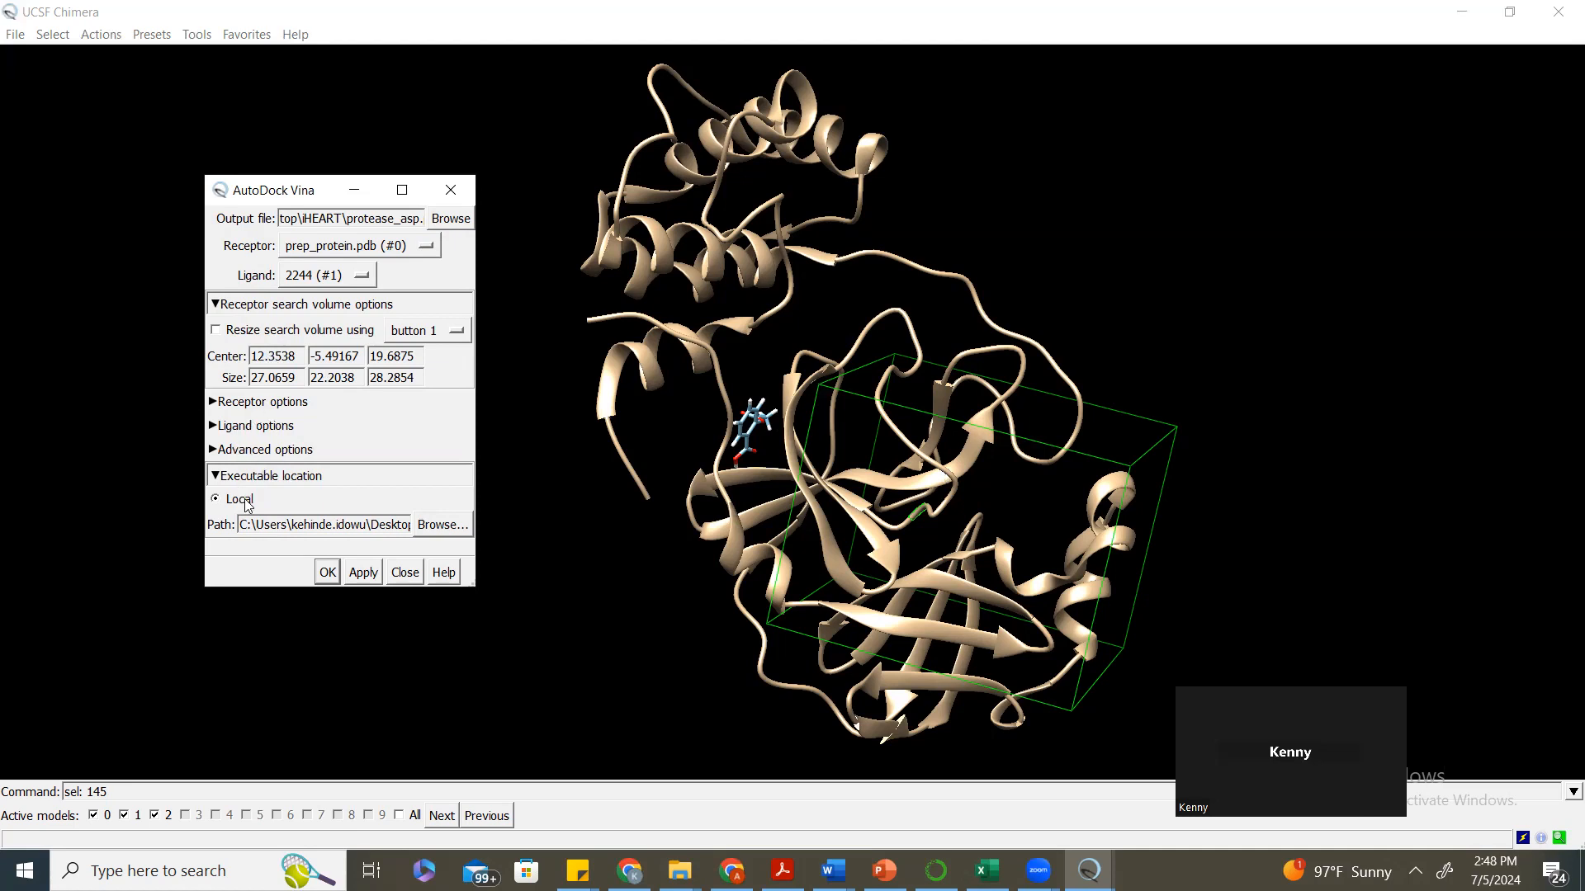
left_click(328, 572)
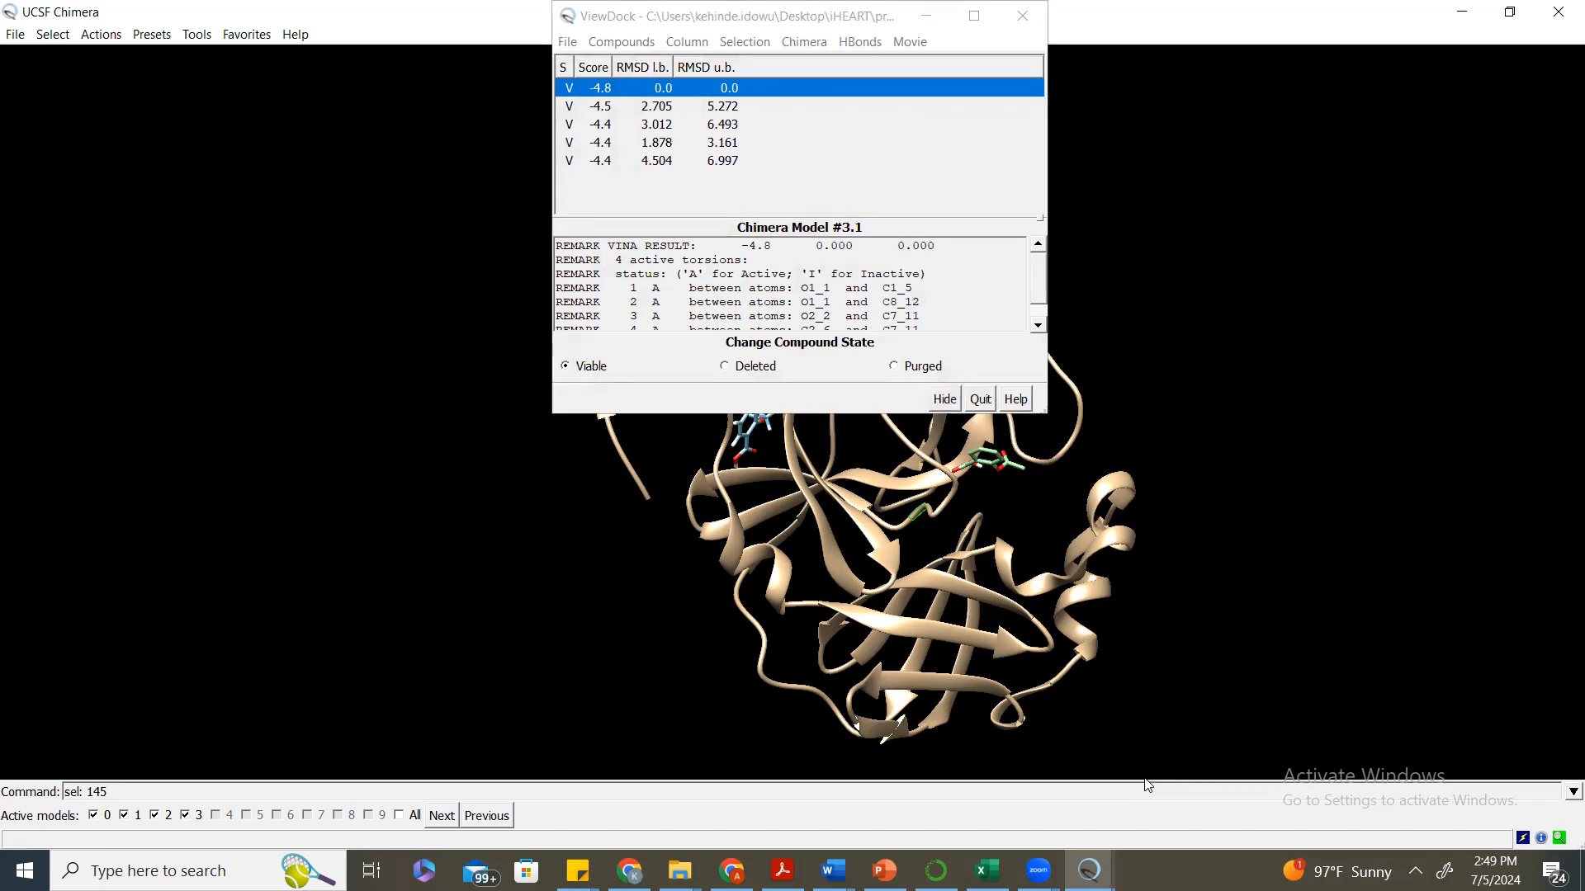
Move the ViewDock results clear of the model and inspect each docked pose in turn, ending on the best-scoring one.
left_click(619, 33)
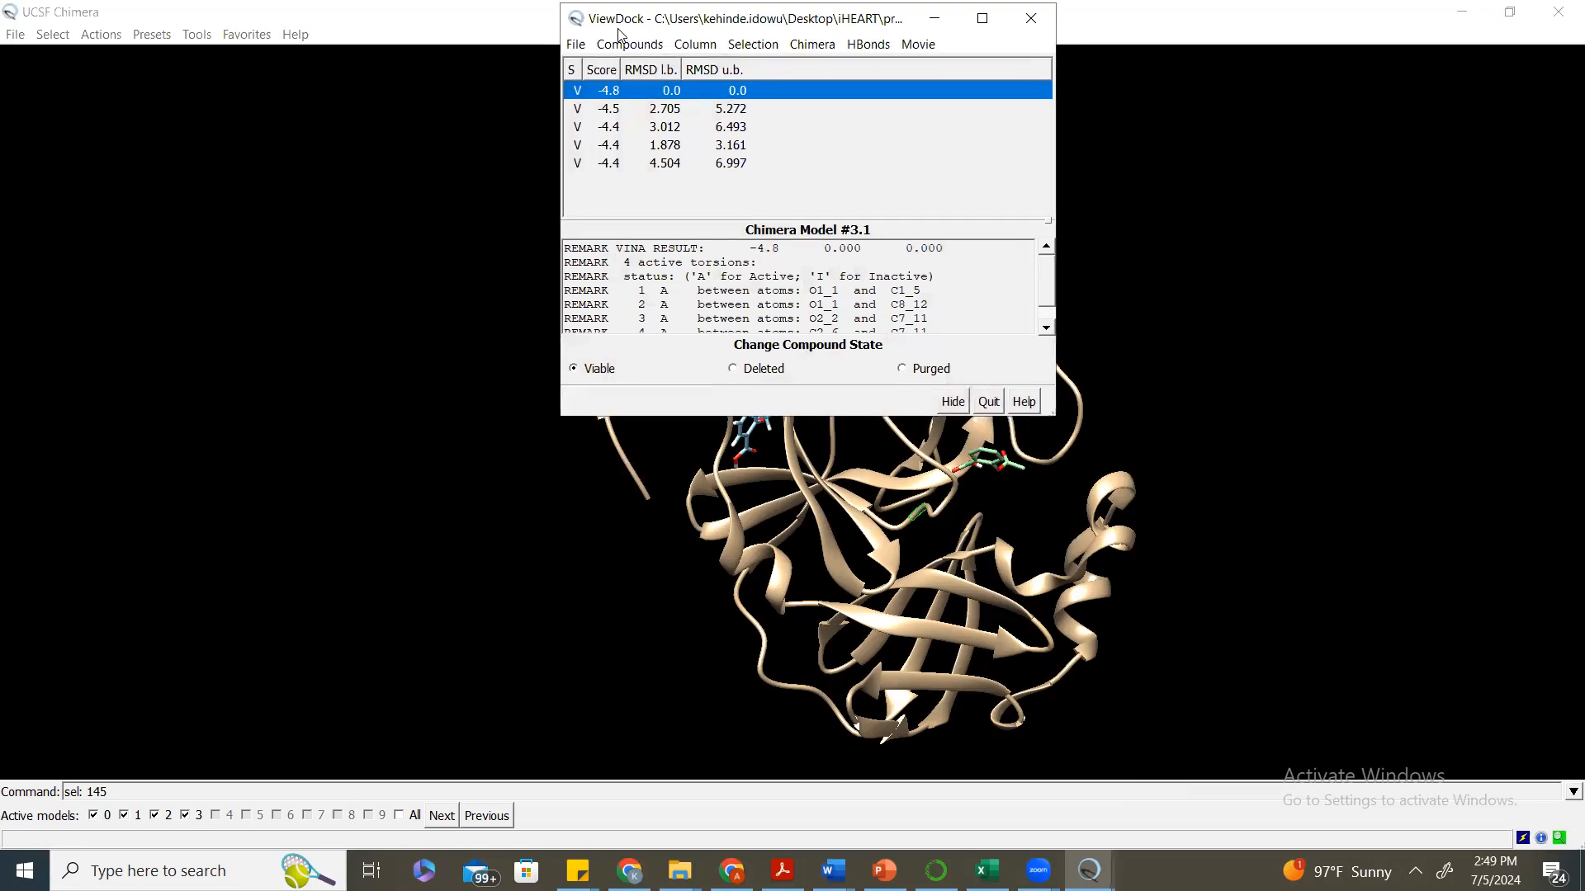
left_click_drag(632, 24, 121, 102)
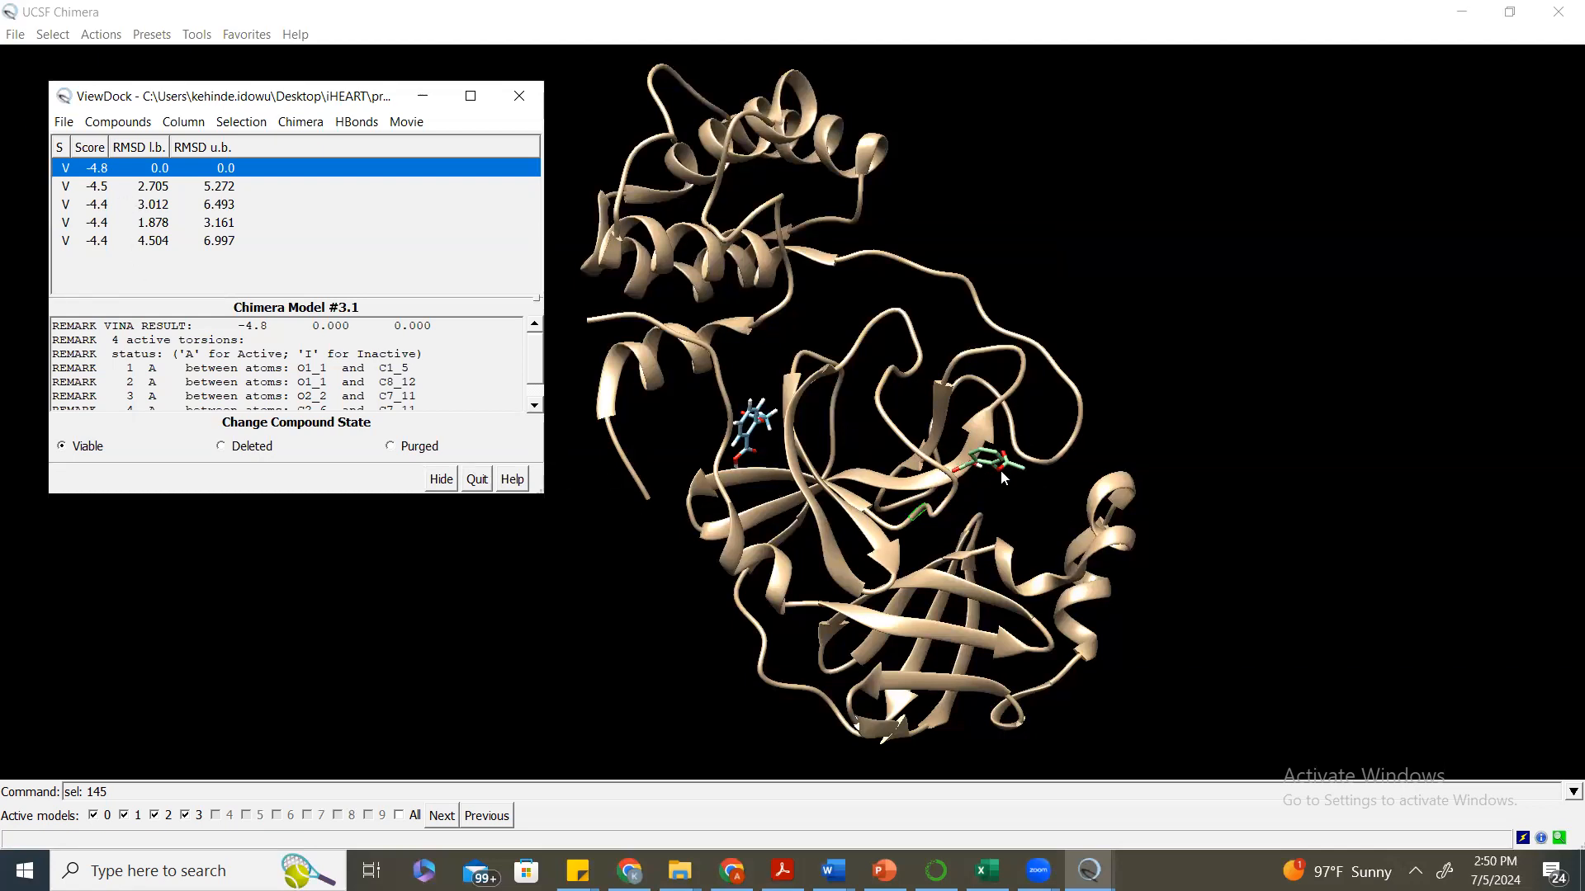
left_click(94, 188)
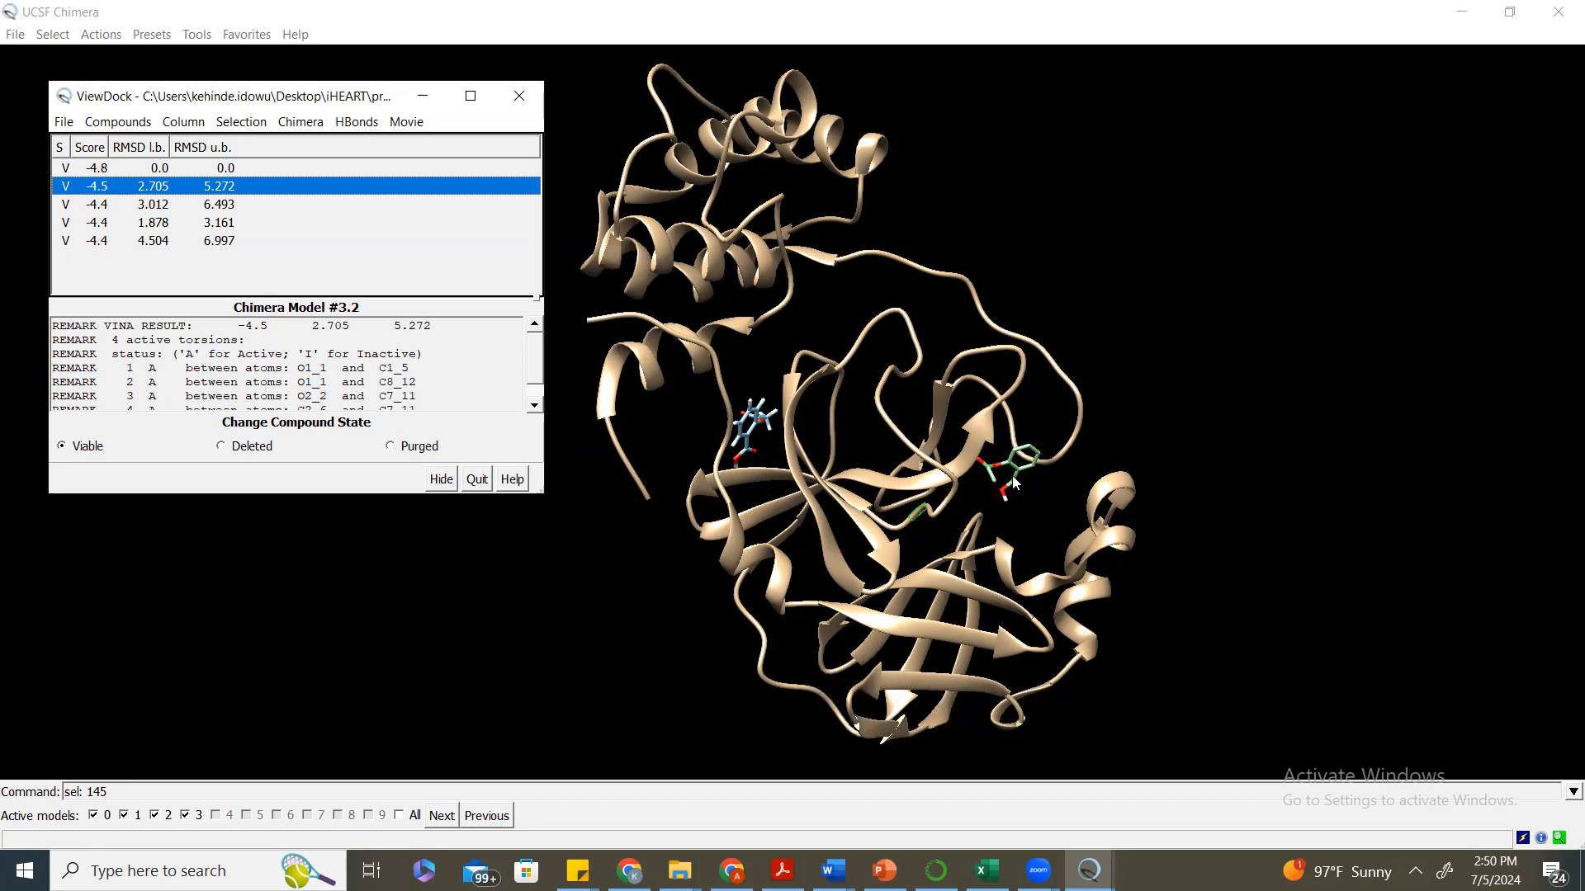
mouse_move(1017, 484)
left_click(97, 205)
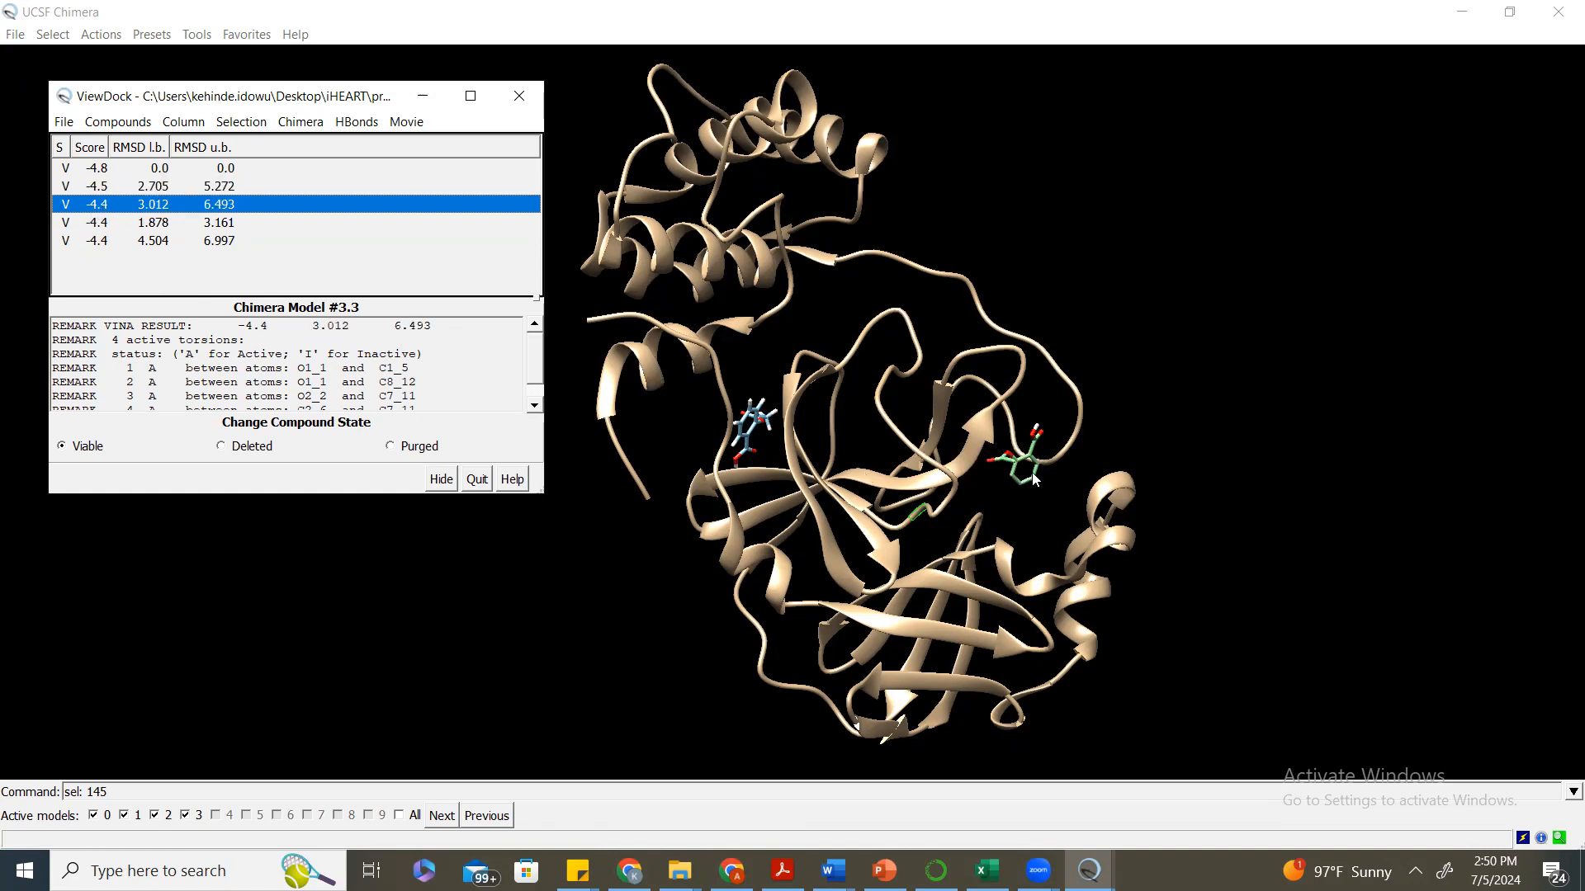
left_click(102, 224)
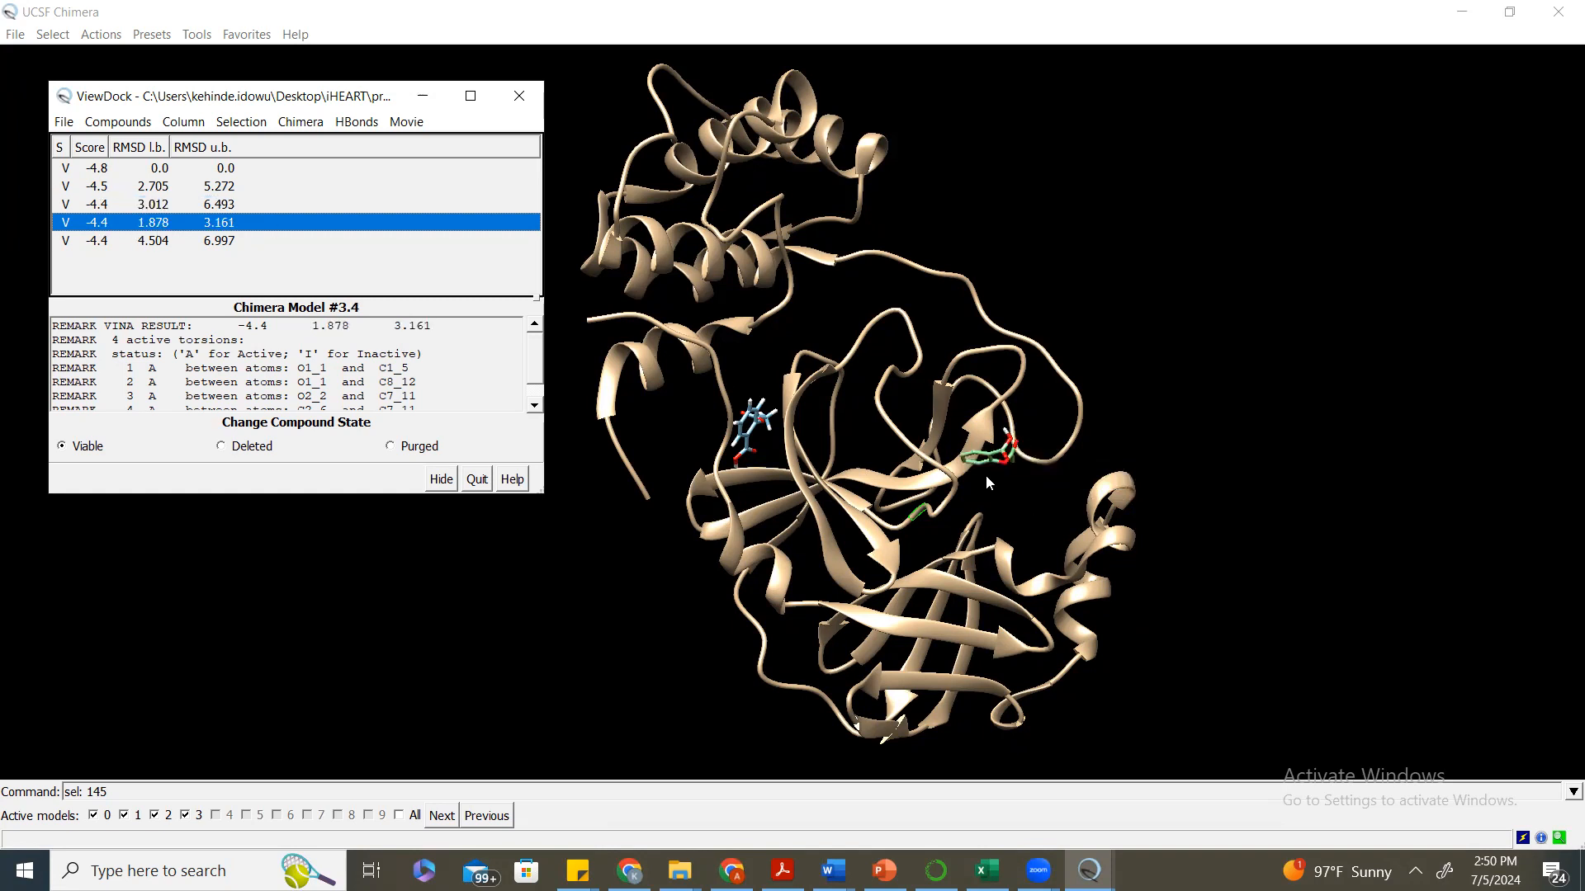
left_click(102, 241)
mouse_move(1043, 461)
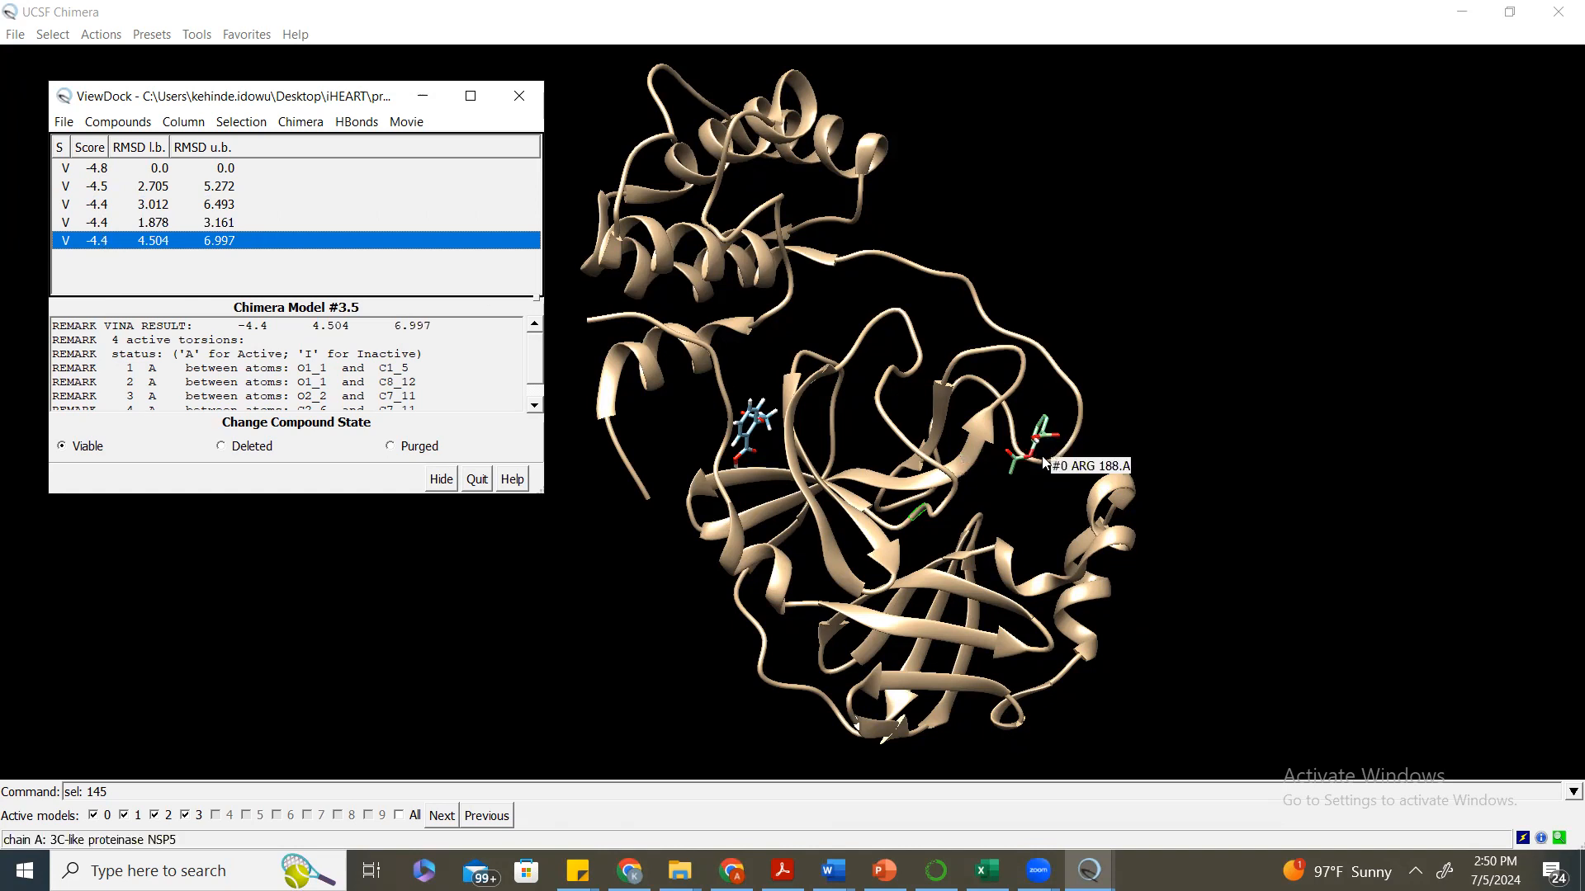
left_click(102, 173)
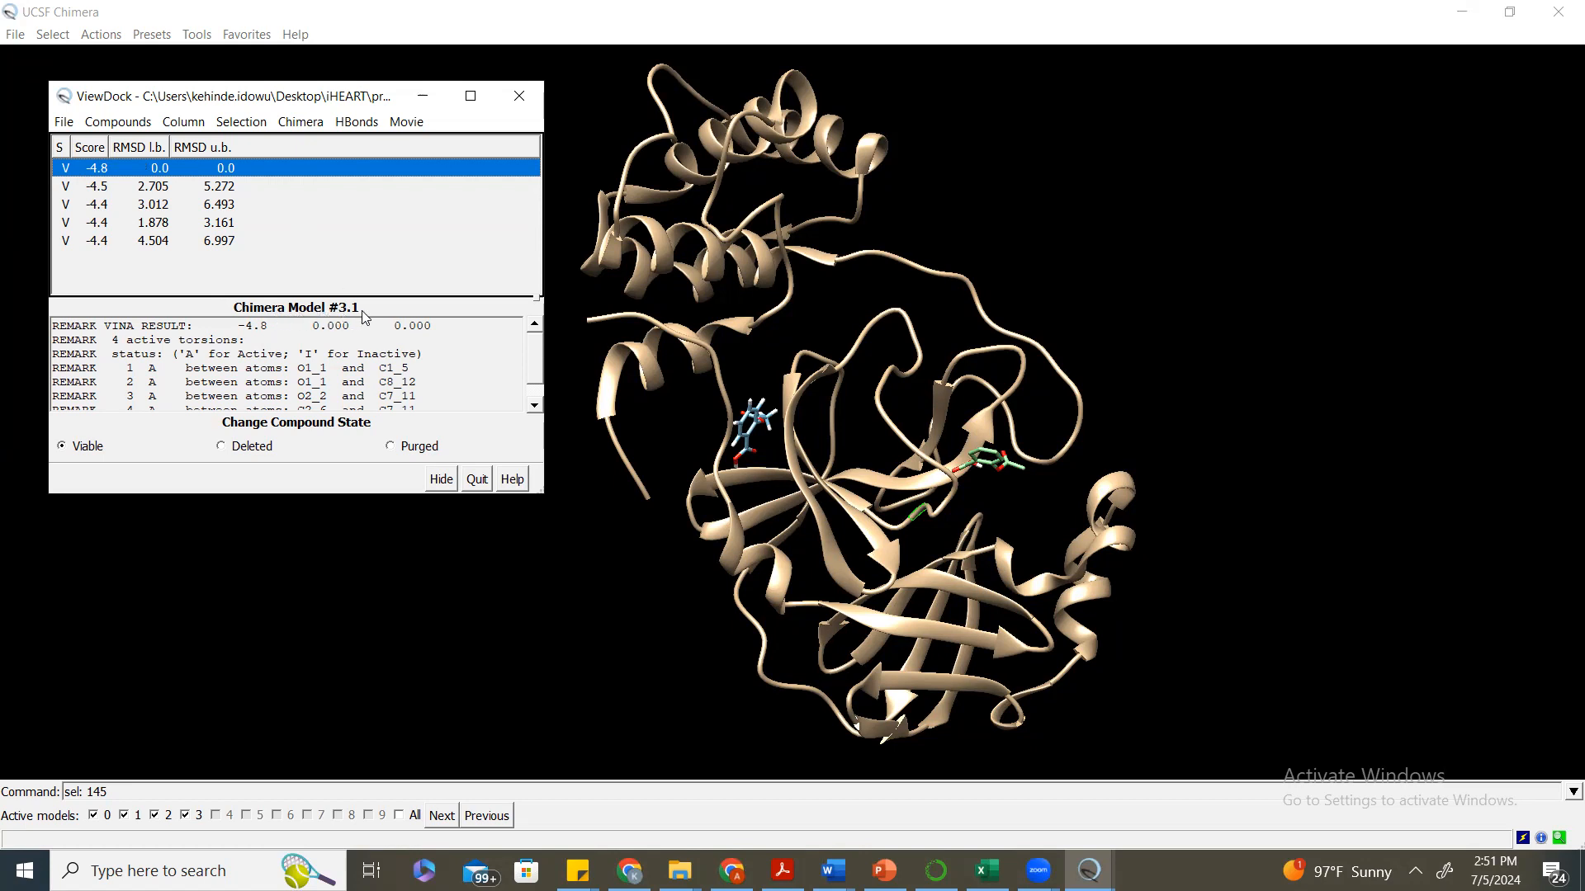
Start saving the models as a PDB file and name the file fc_prt_asp.
left_click(11, 36)
left_click(296, 35)
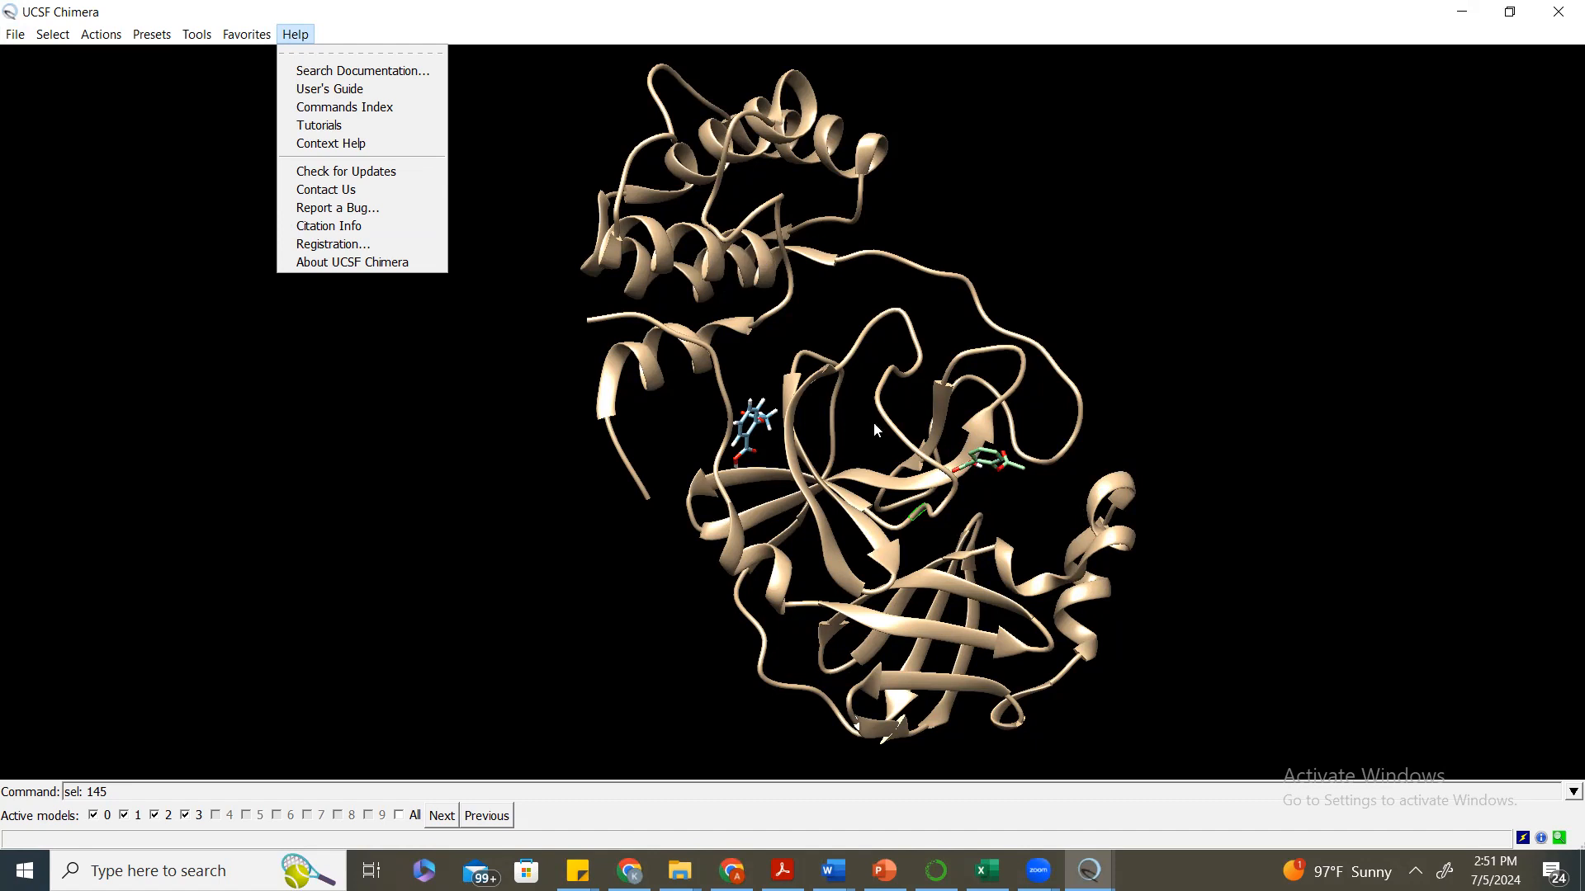
mouse_move(15, 34)
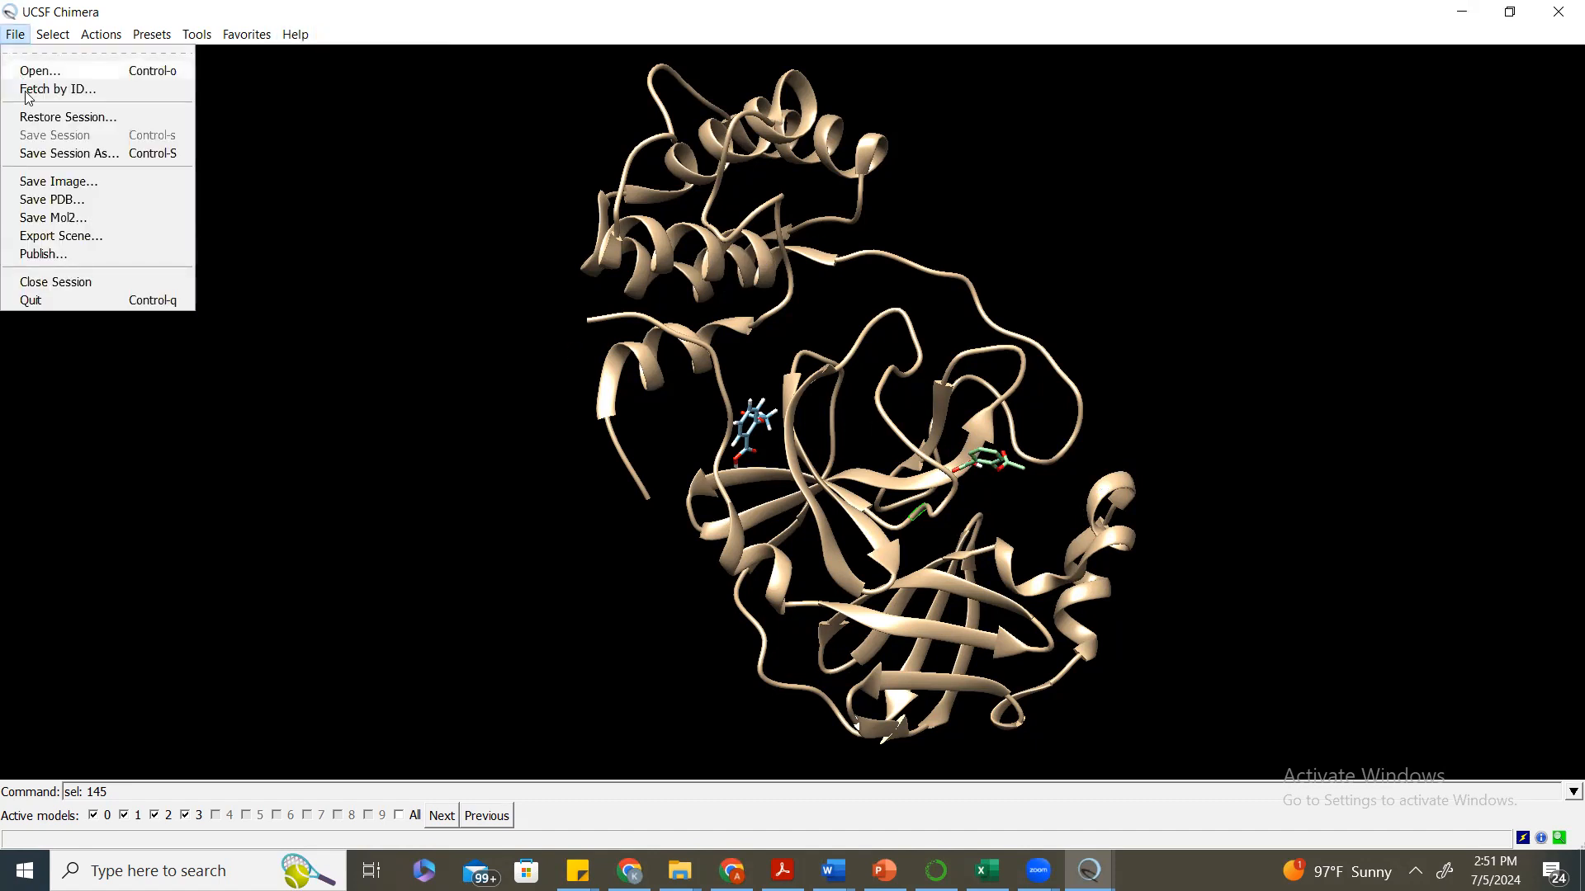
left_click(47, 200)
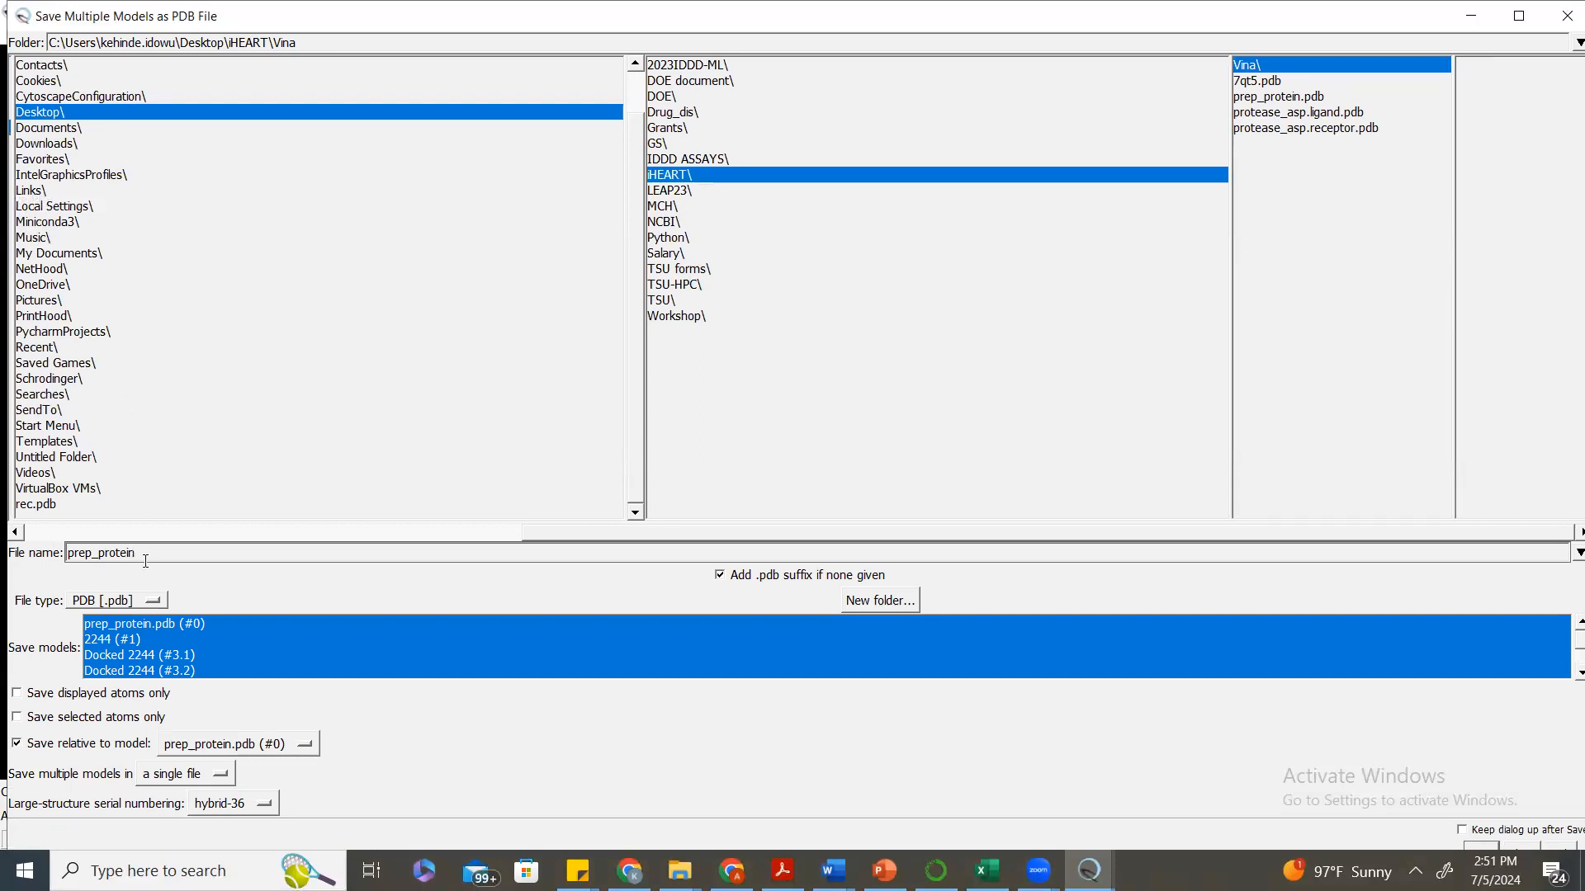
key("BackSpace")
key("BackSpace")
key("BackSpace")
key("BackSpace")
key("BackSpace")
key("BackSpace")
key("BackSpace")
key("BackSpace")
key("BackSpace")
key("BackSpace")
key("BackSpace")
key("BackSpace")
type("fc")
type("_prt_asp")
left_click(126, 626)
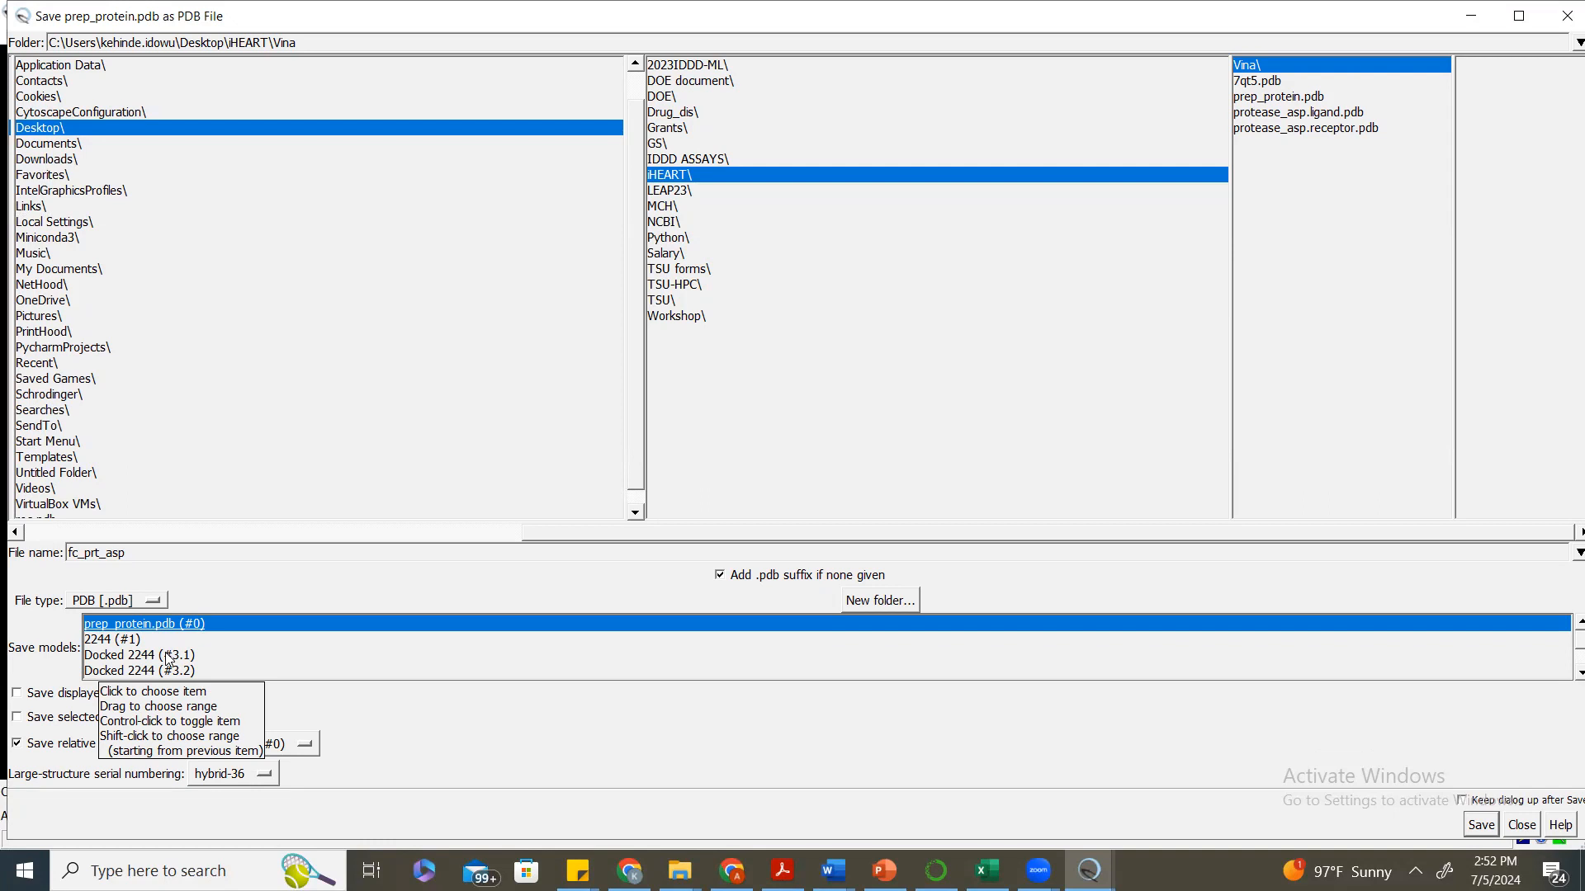
left_click(117, 657)
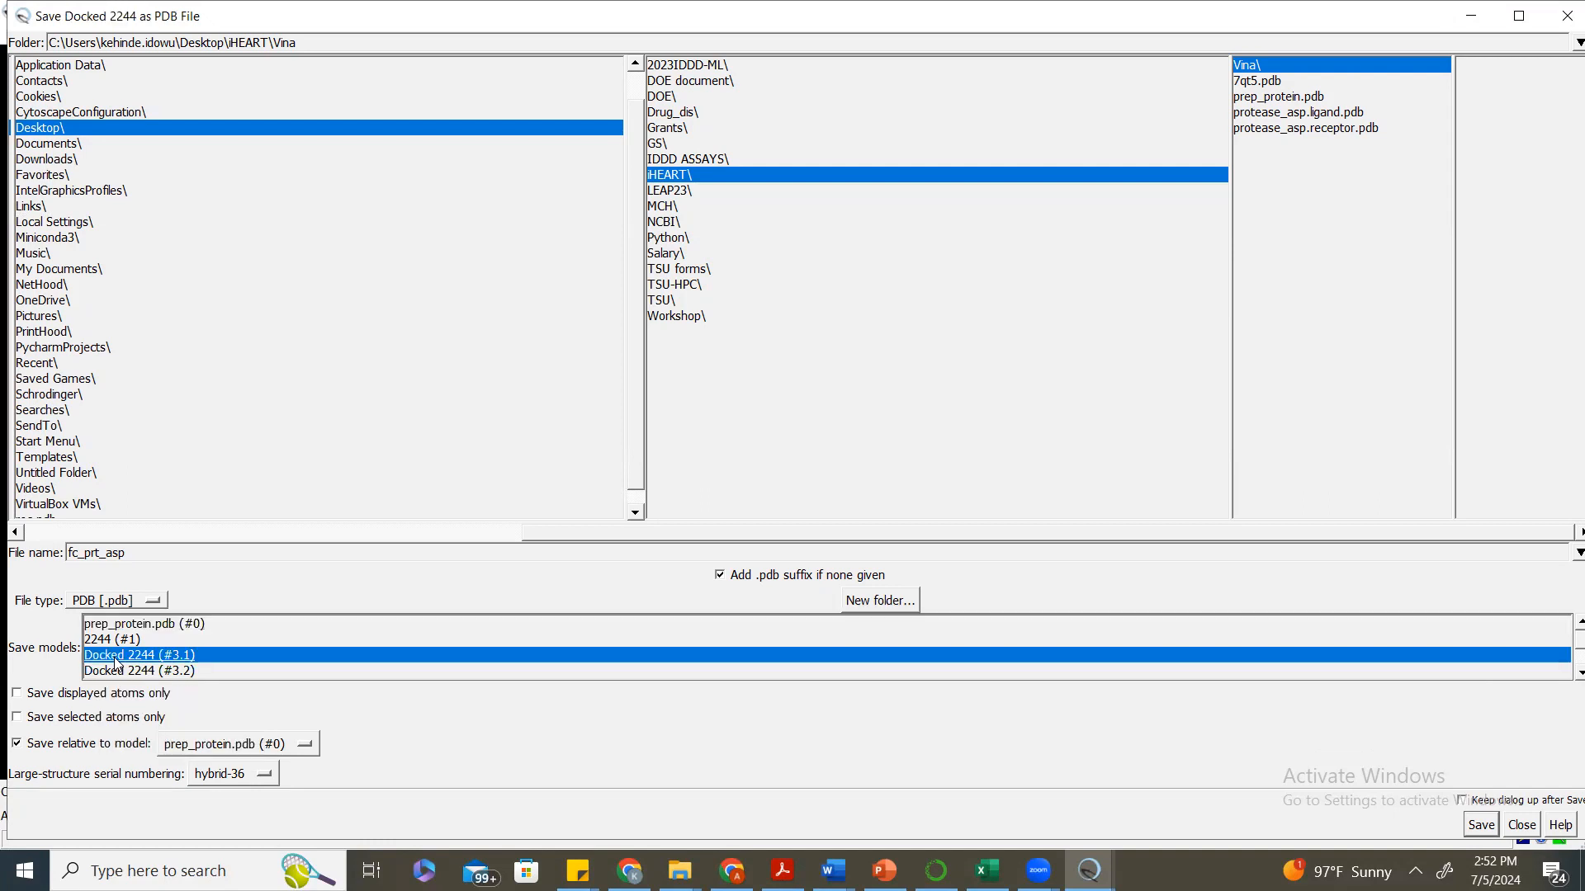
key("Up")
key("Up")
key("Down")
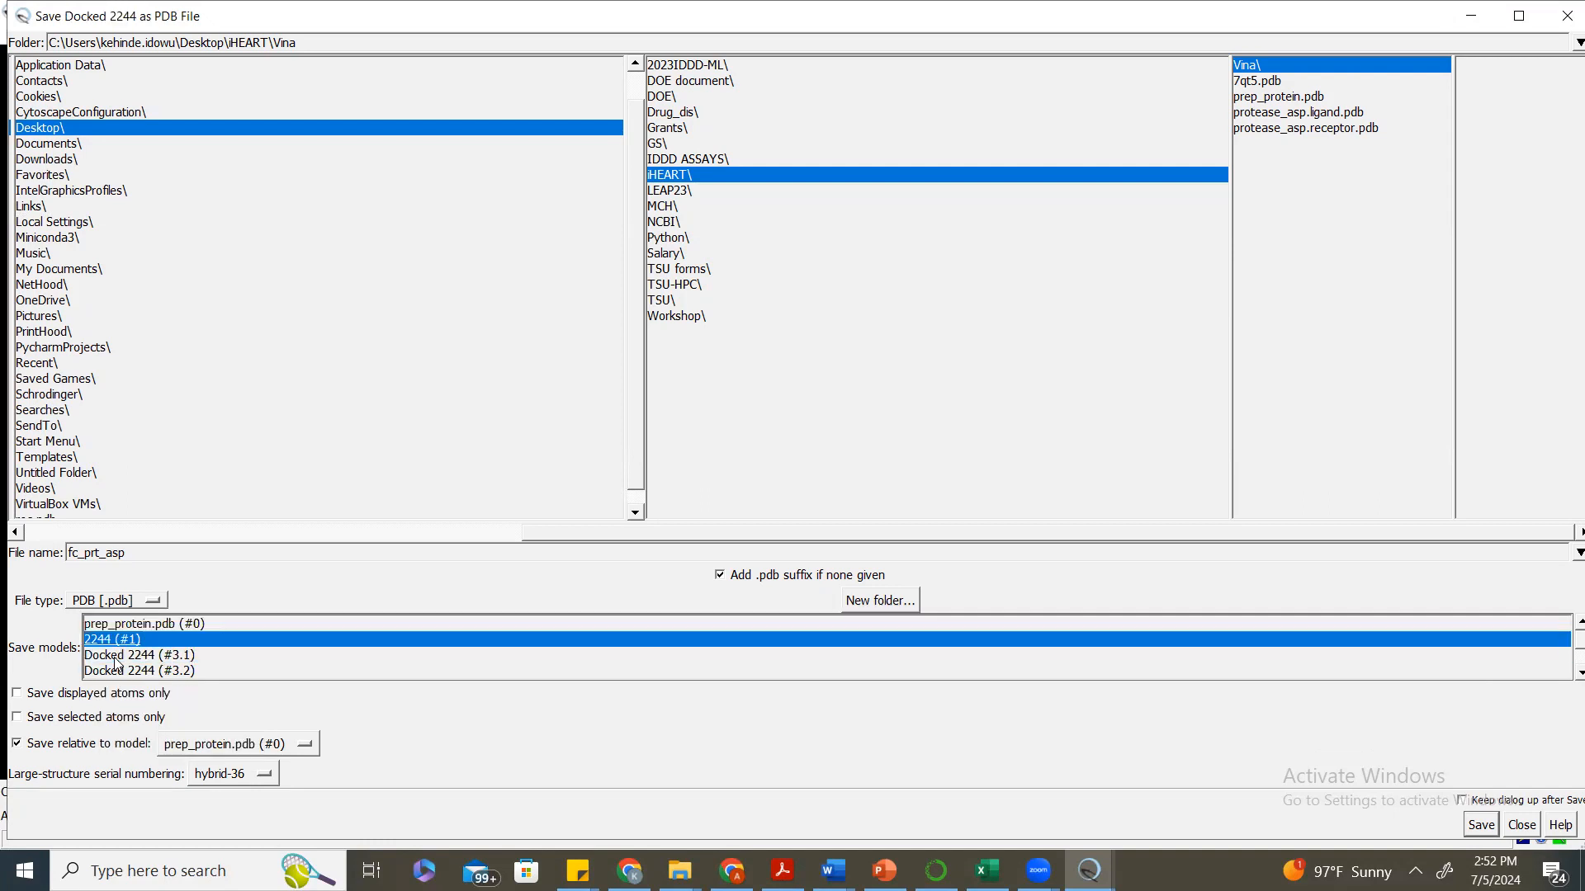
key("Down")
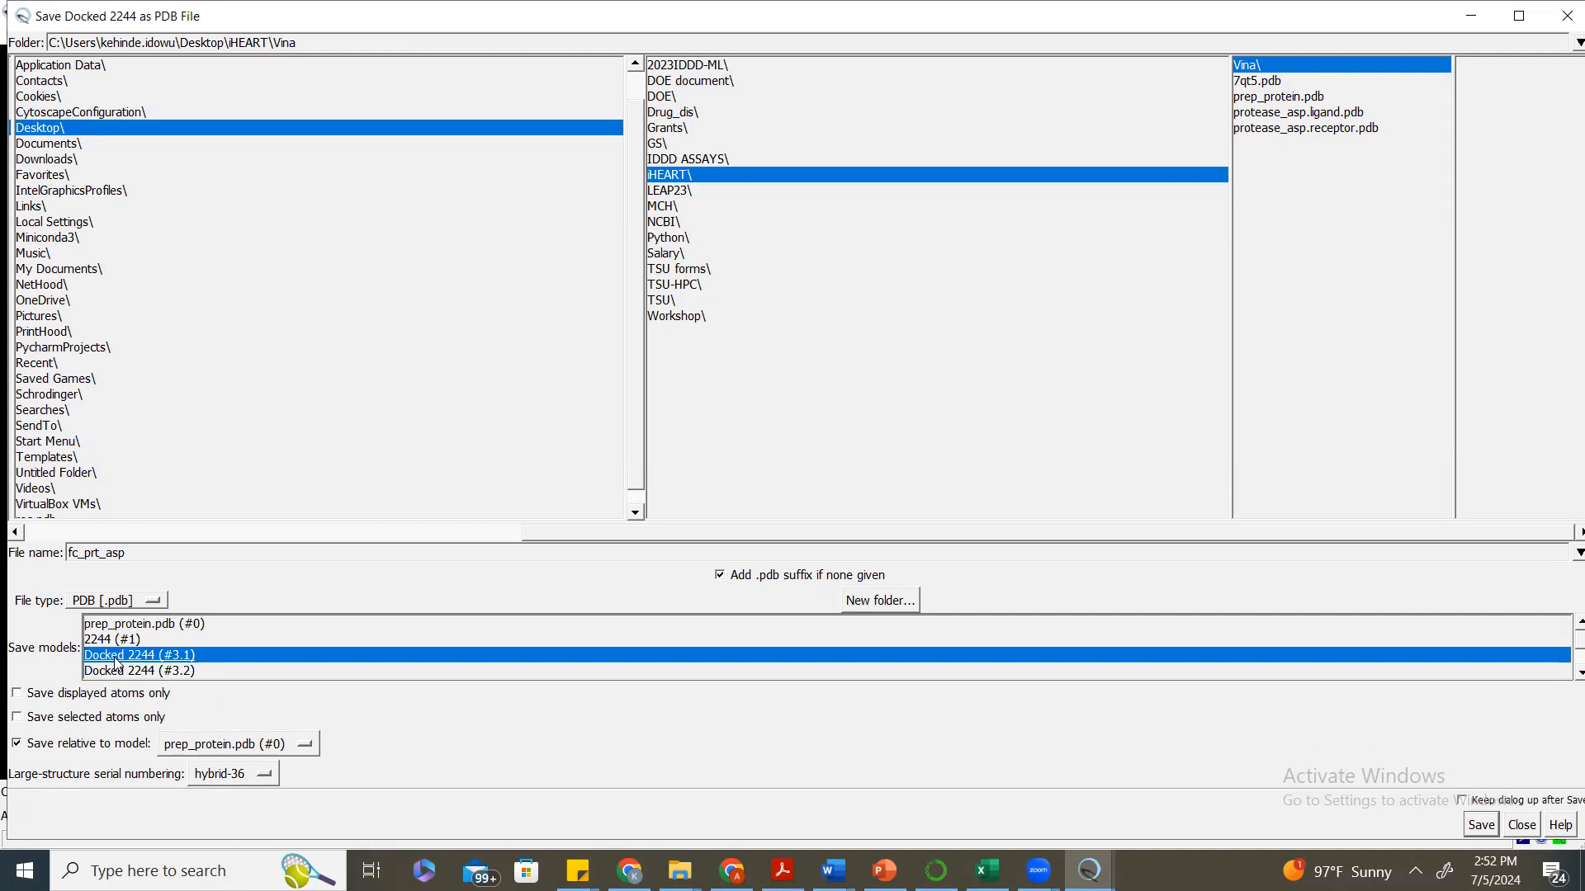
key("Down")
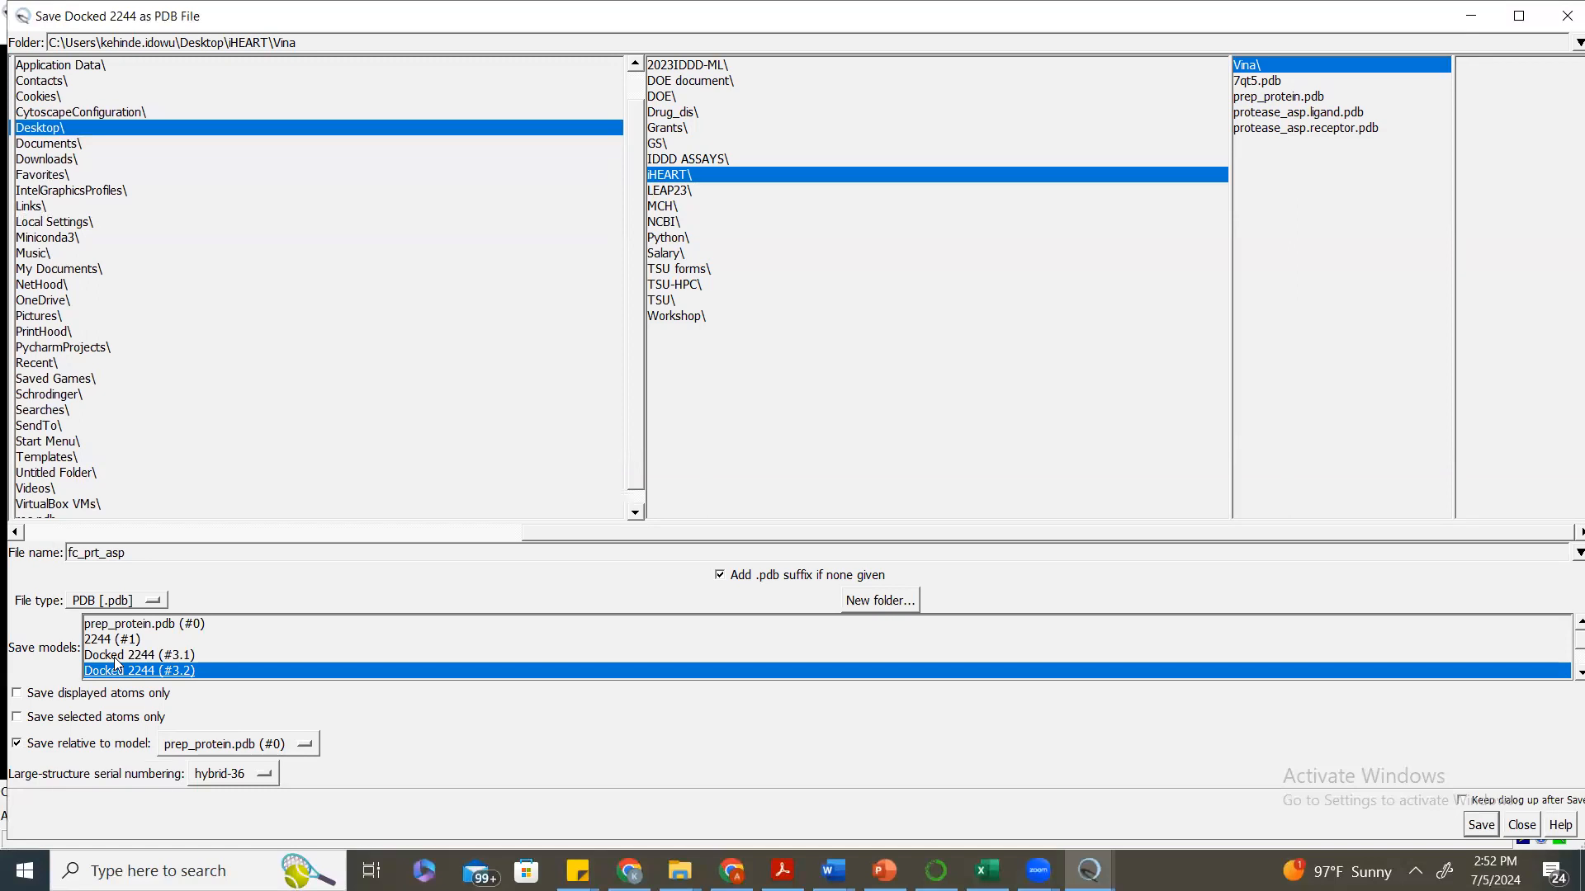
key("Up")
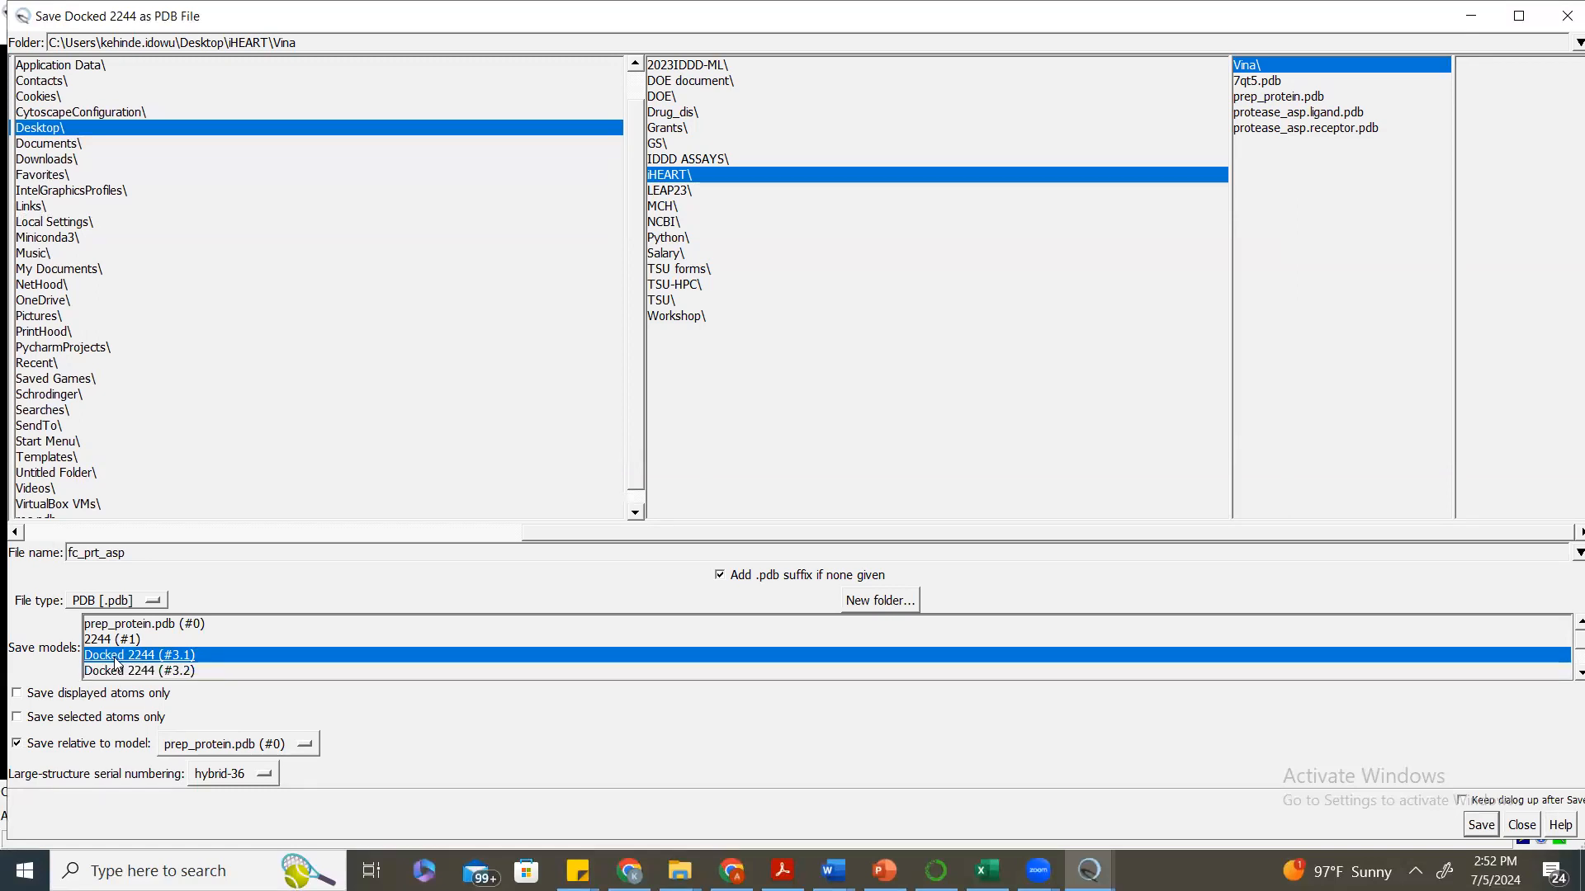
key("Down")
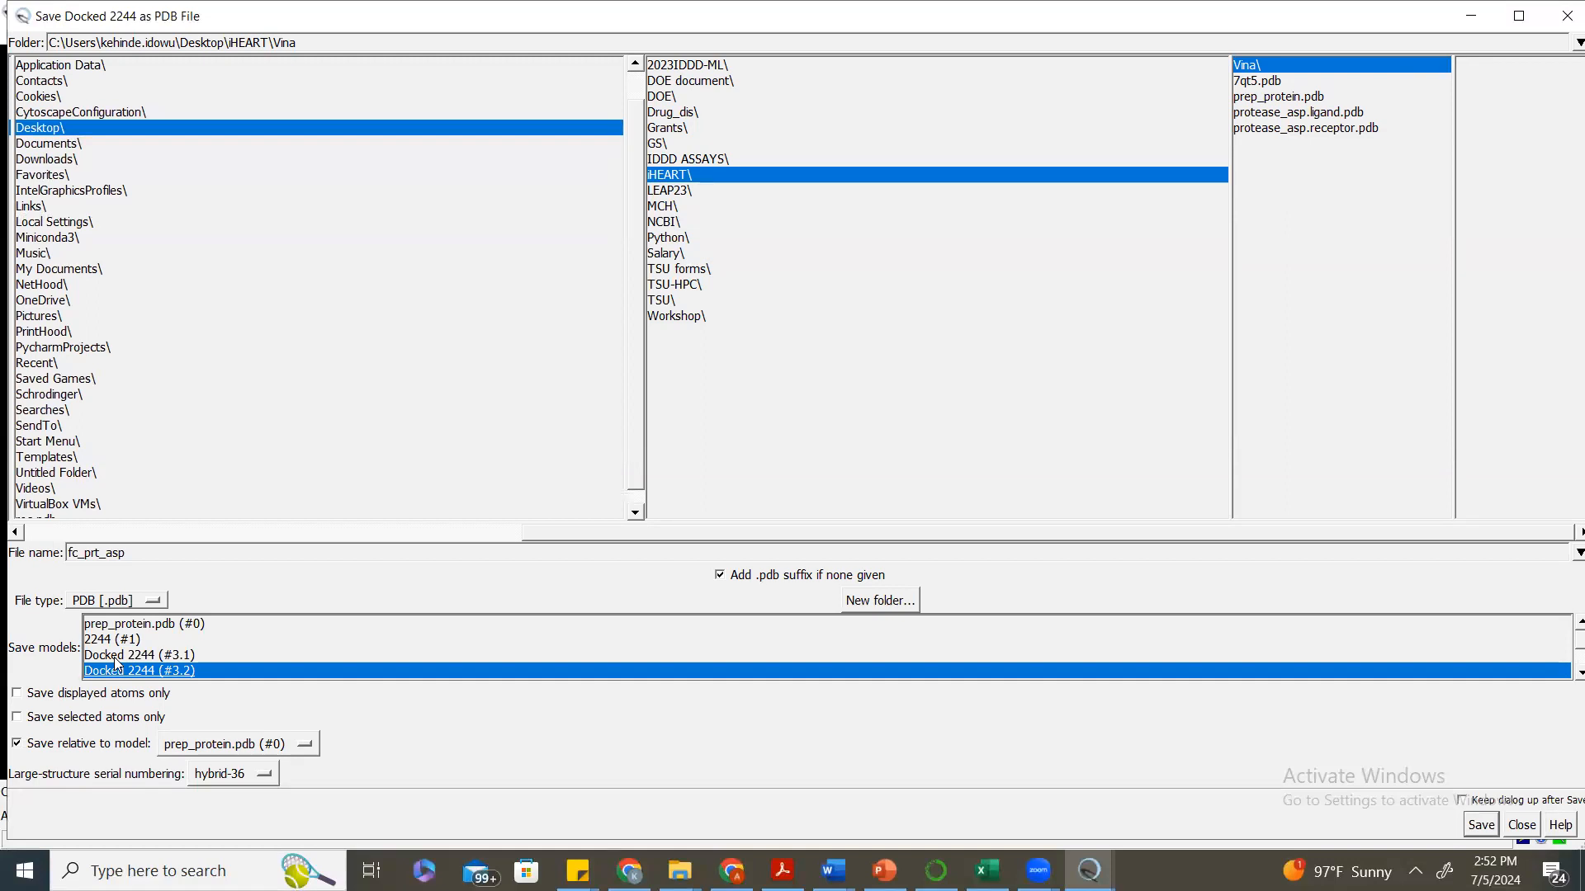
key("Down")
key("Down")
key("Down")
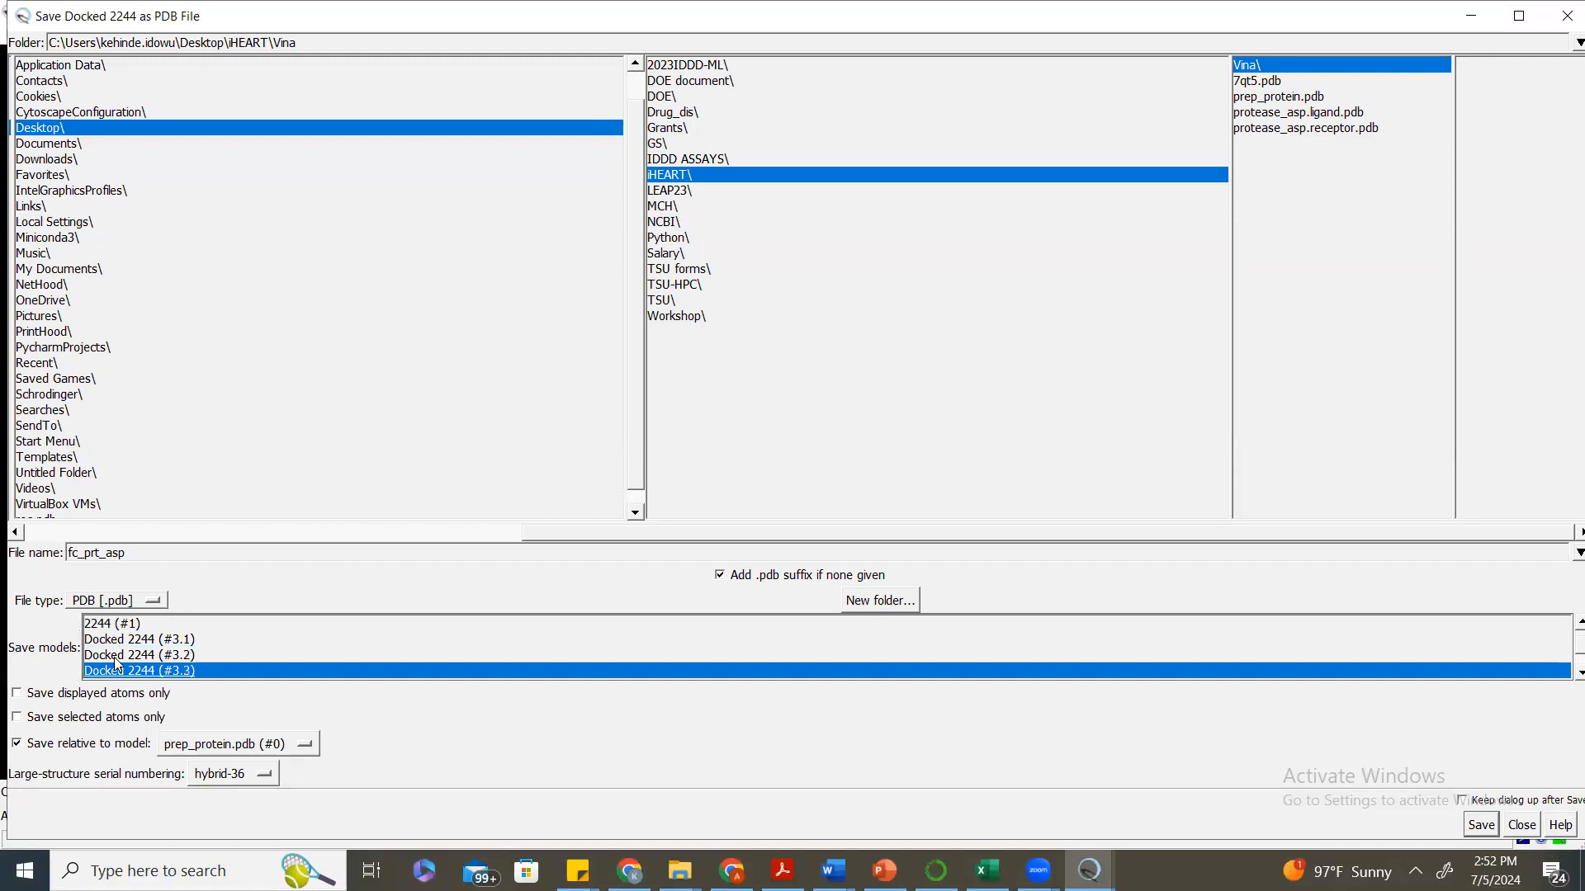
key("Up")
key("Up")
key("Up")
key("Up")
key("Up")
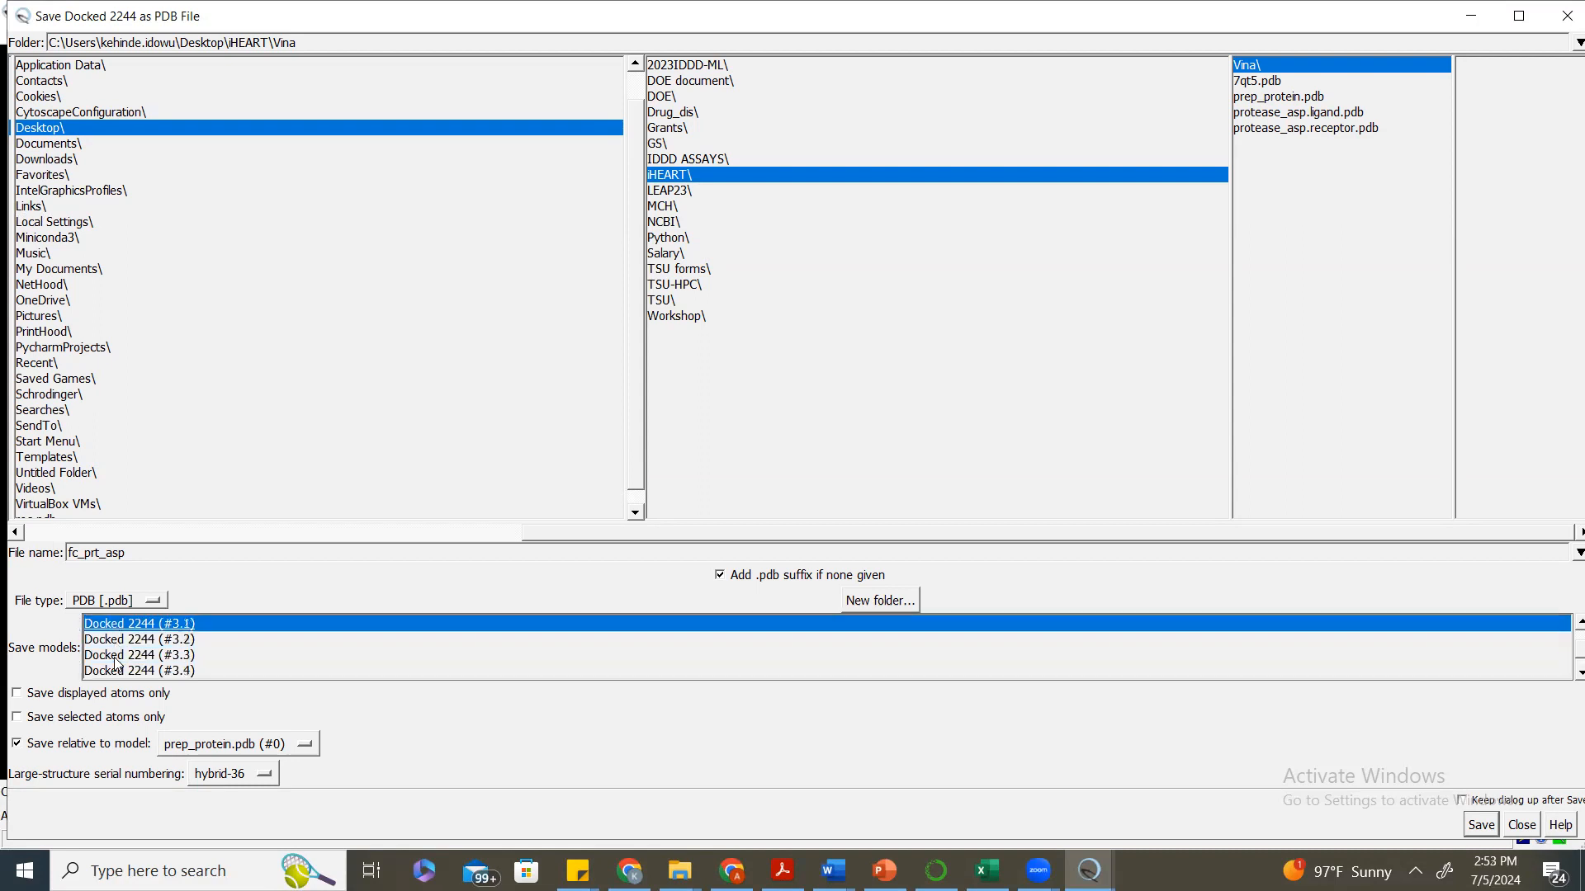
key("Down")
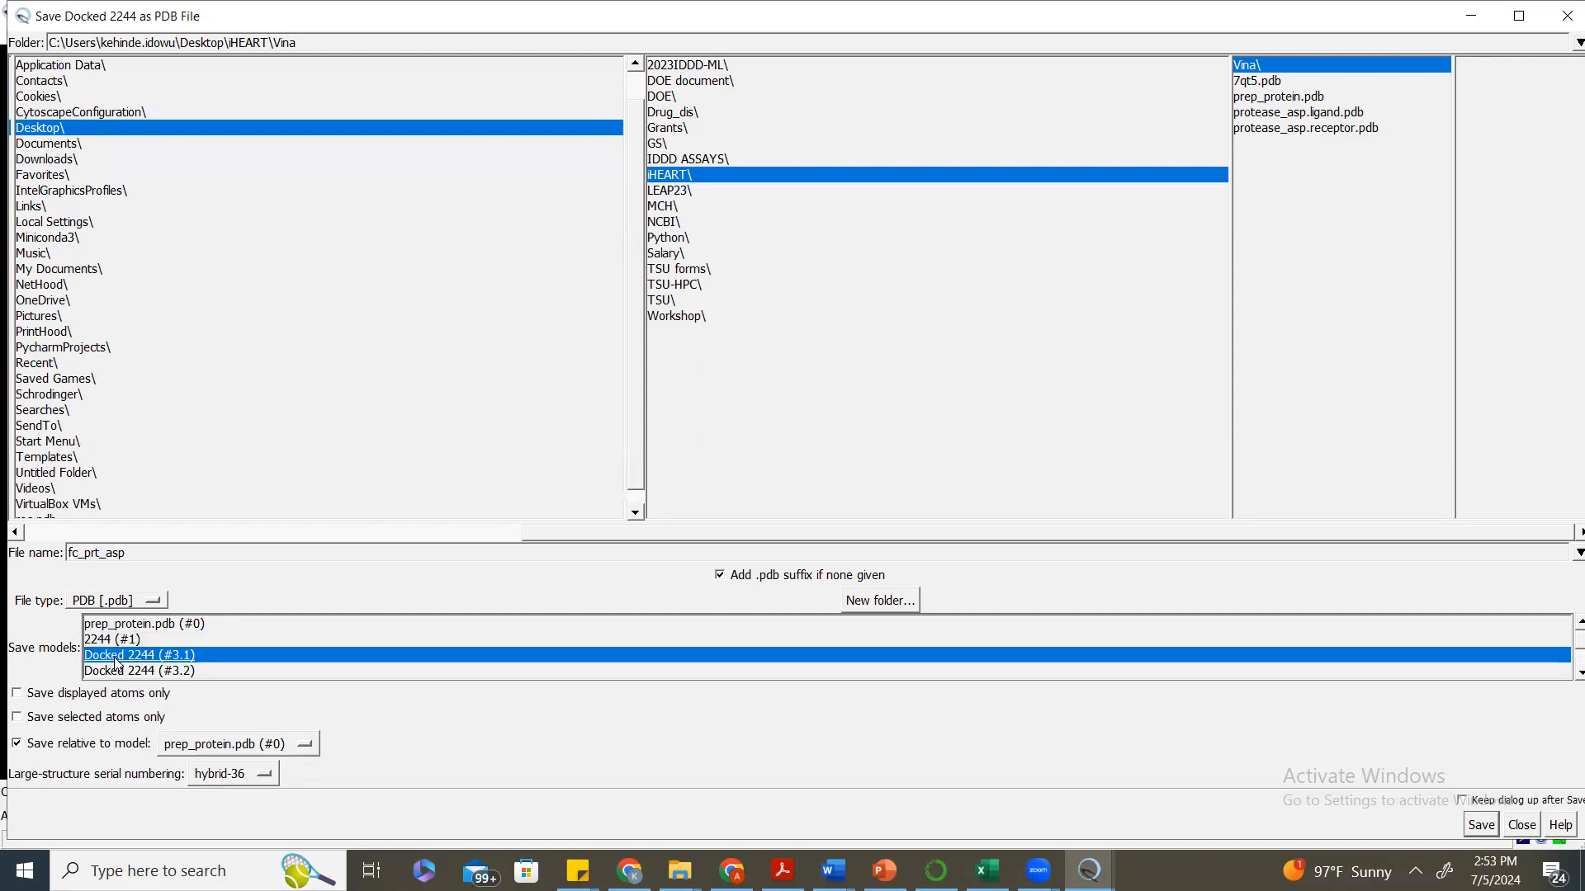
Save prep_protein.pdb (#0) together with the docked pose Docked 2244 (#3.1) in a single PDB file in the Vina folder.
key("Up")
key("Up")
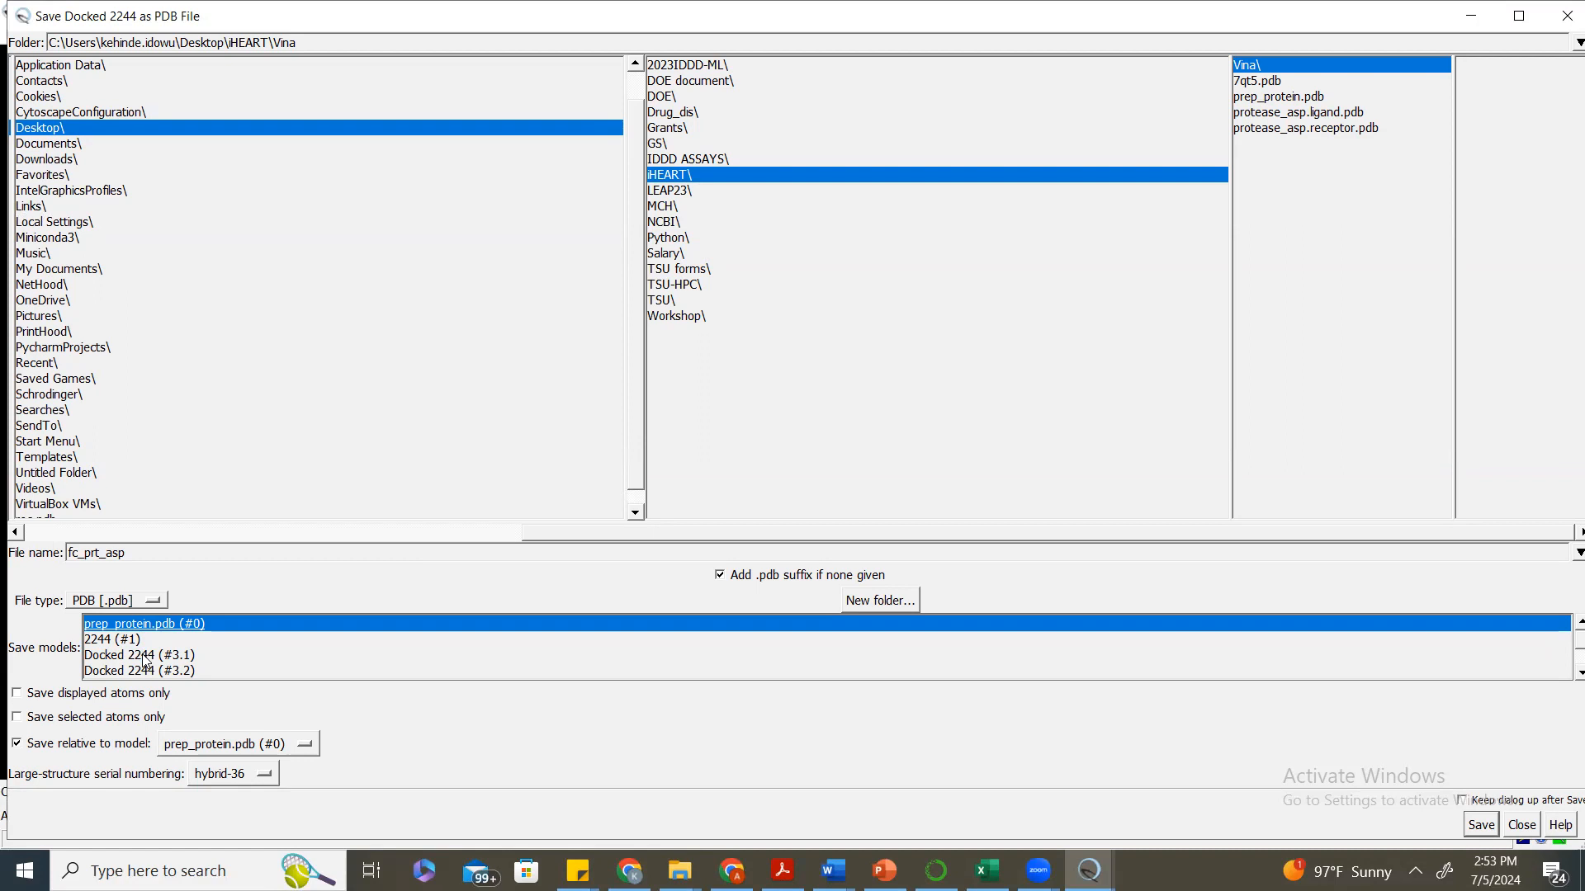
left_click(145, 655, "ctrl")
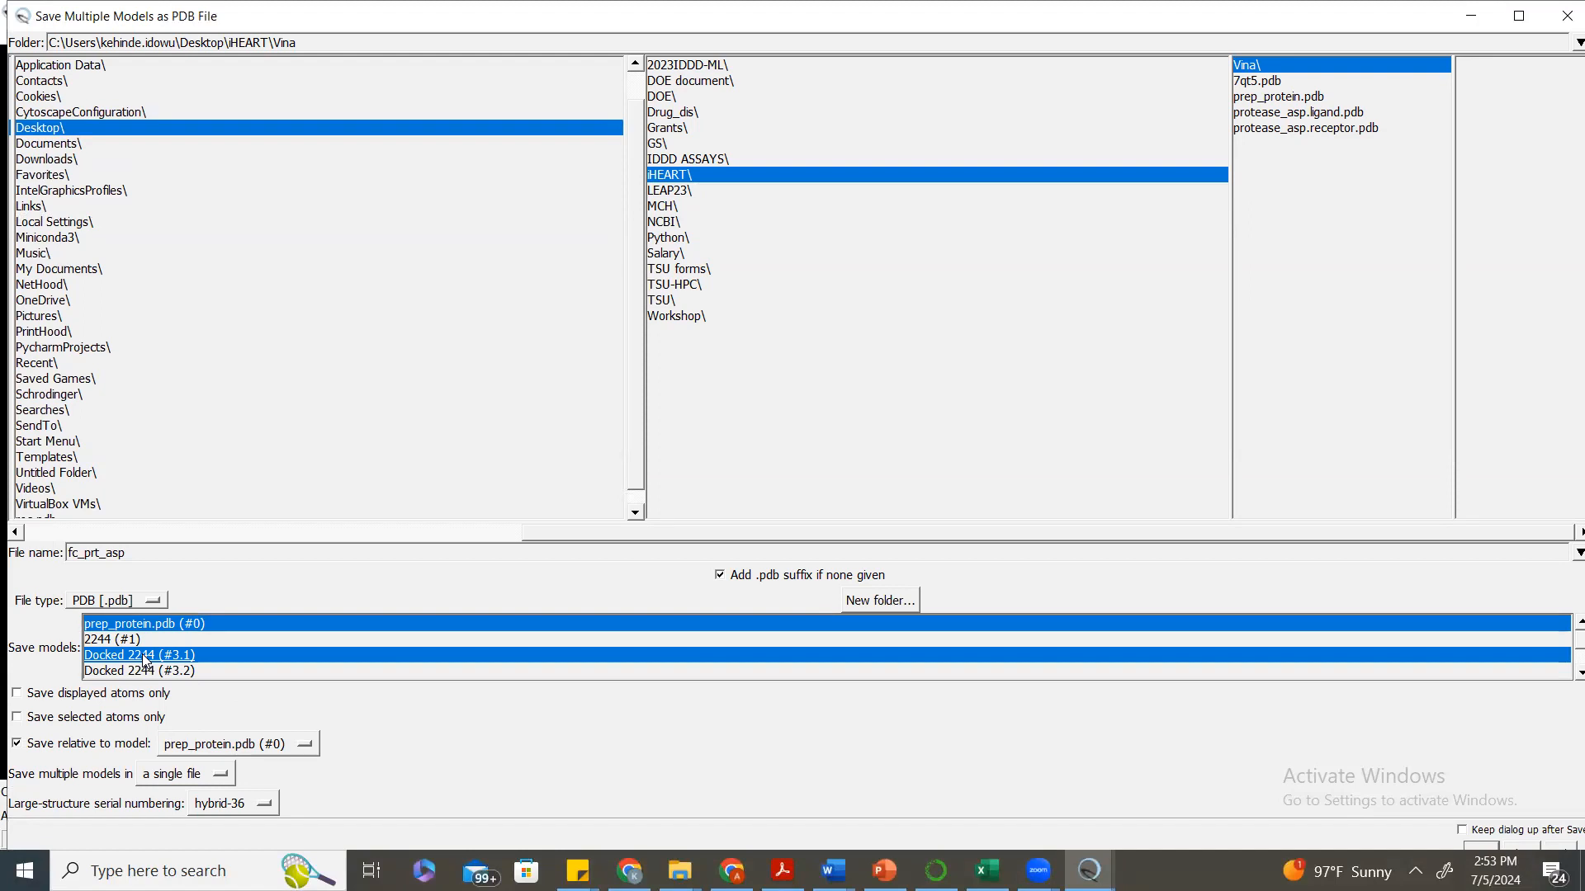
scroll(145, 660, "down", 1)
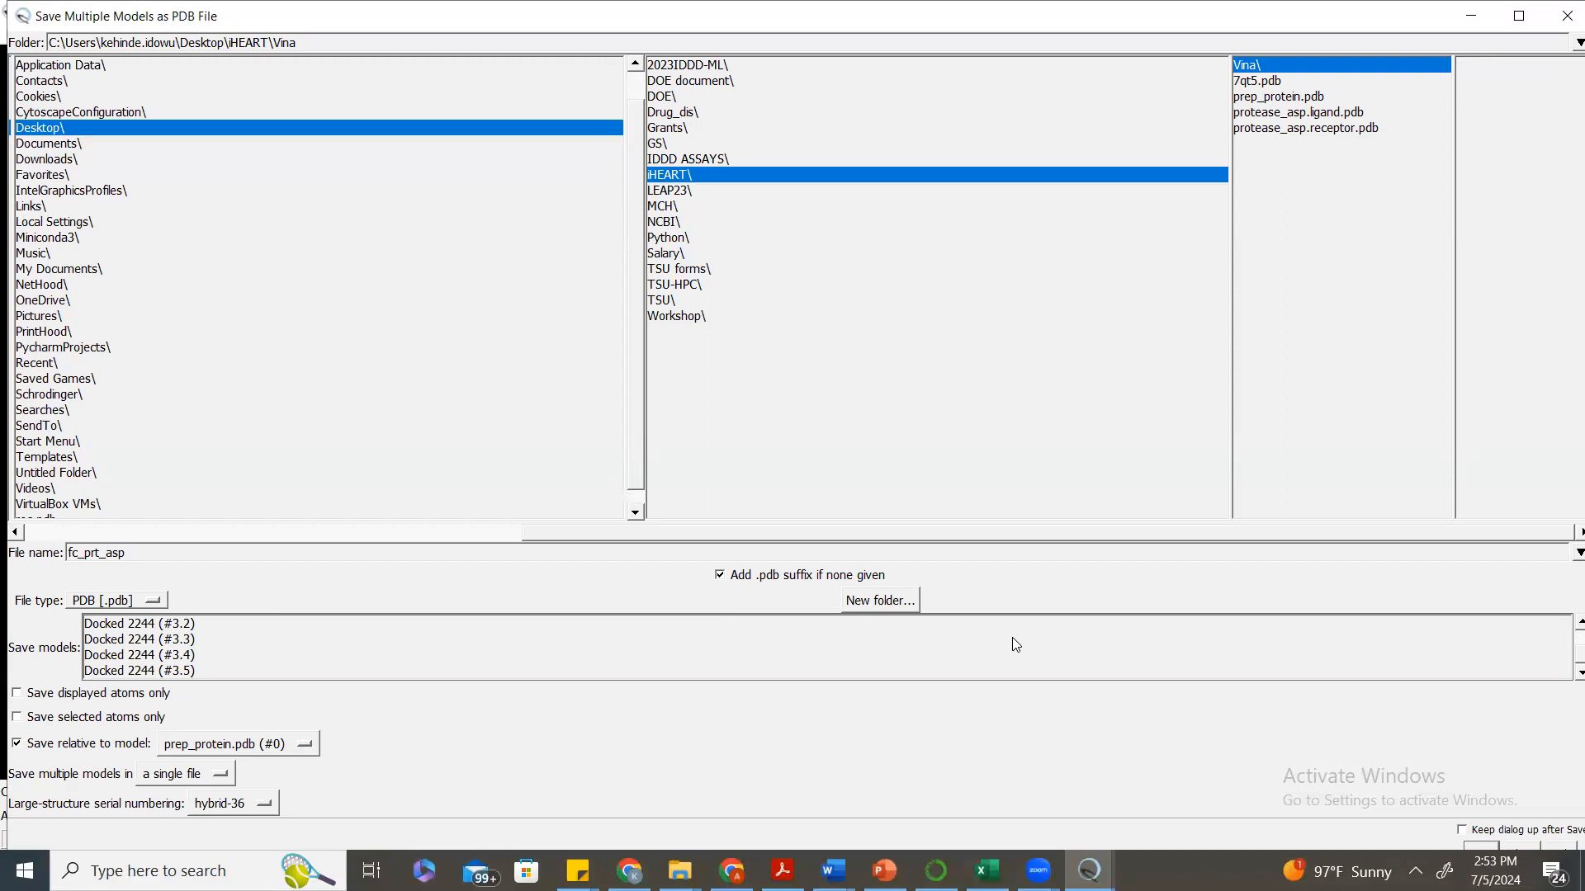
scroll(1562, 625, "up", 1)
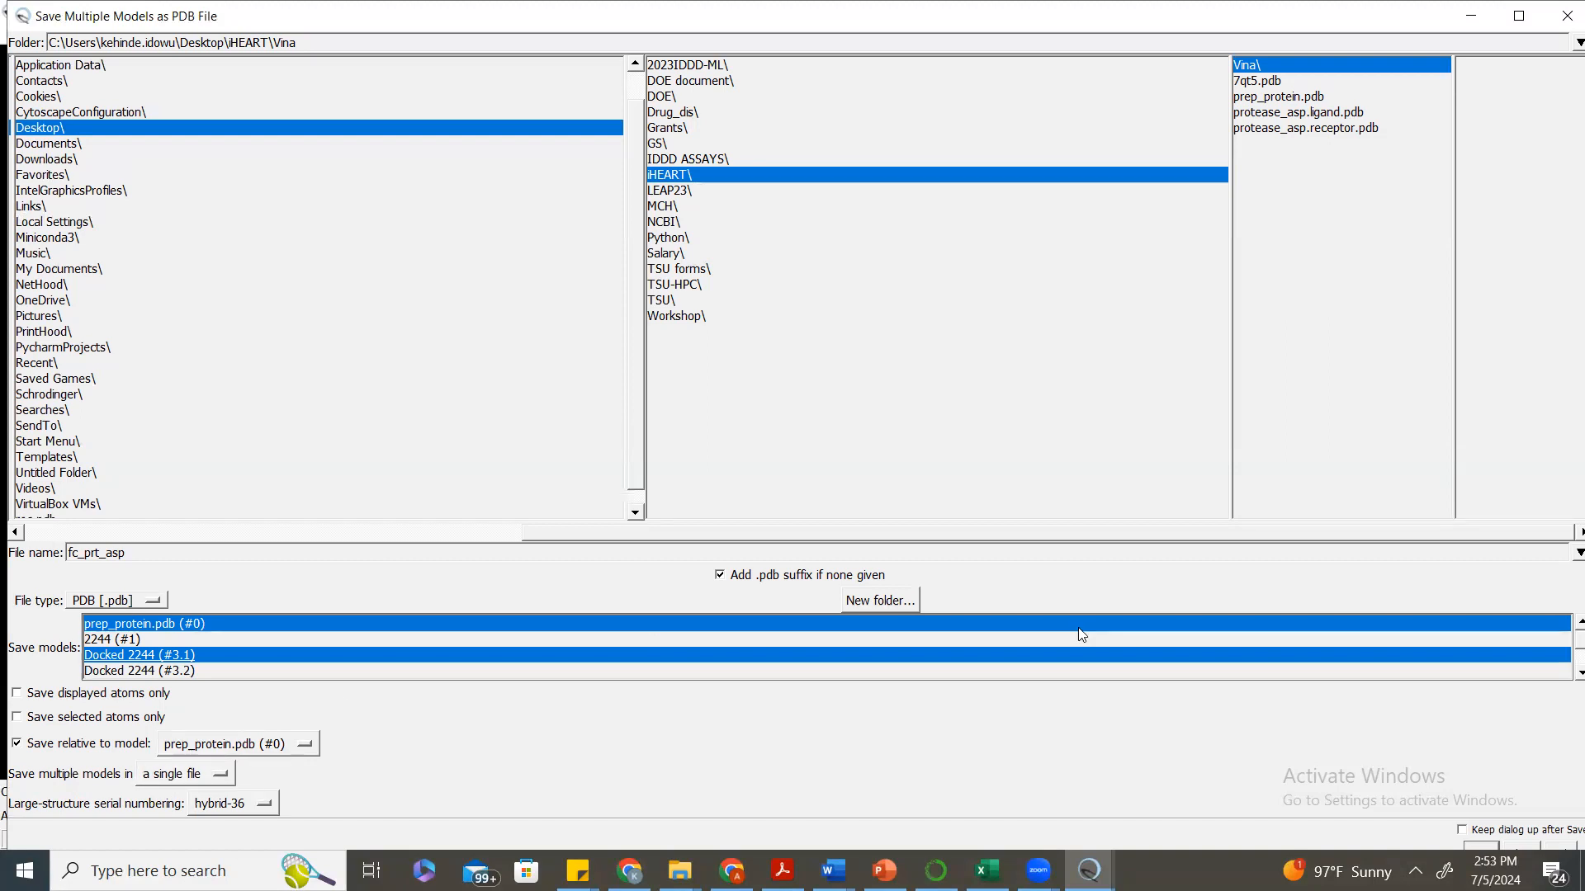
left_click(1473, 845)
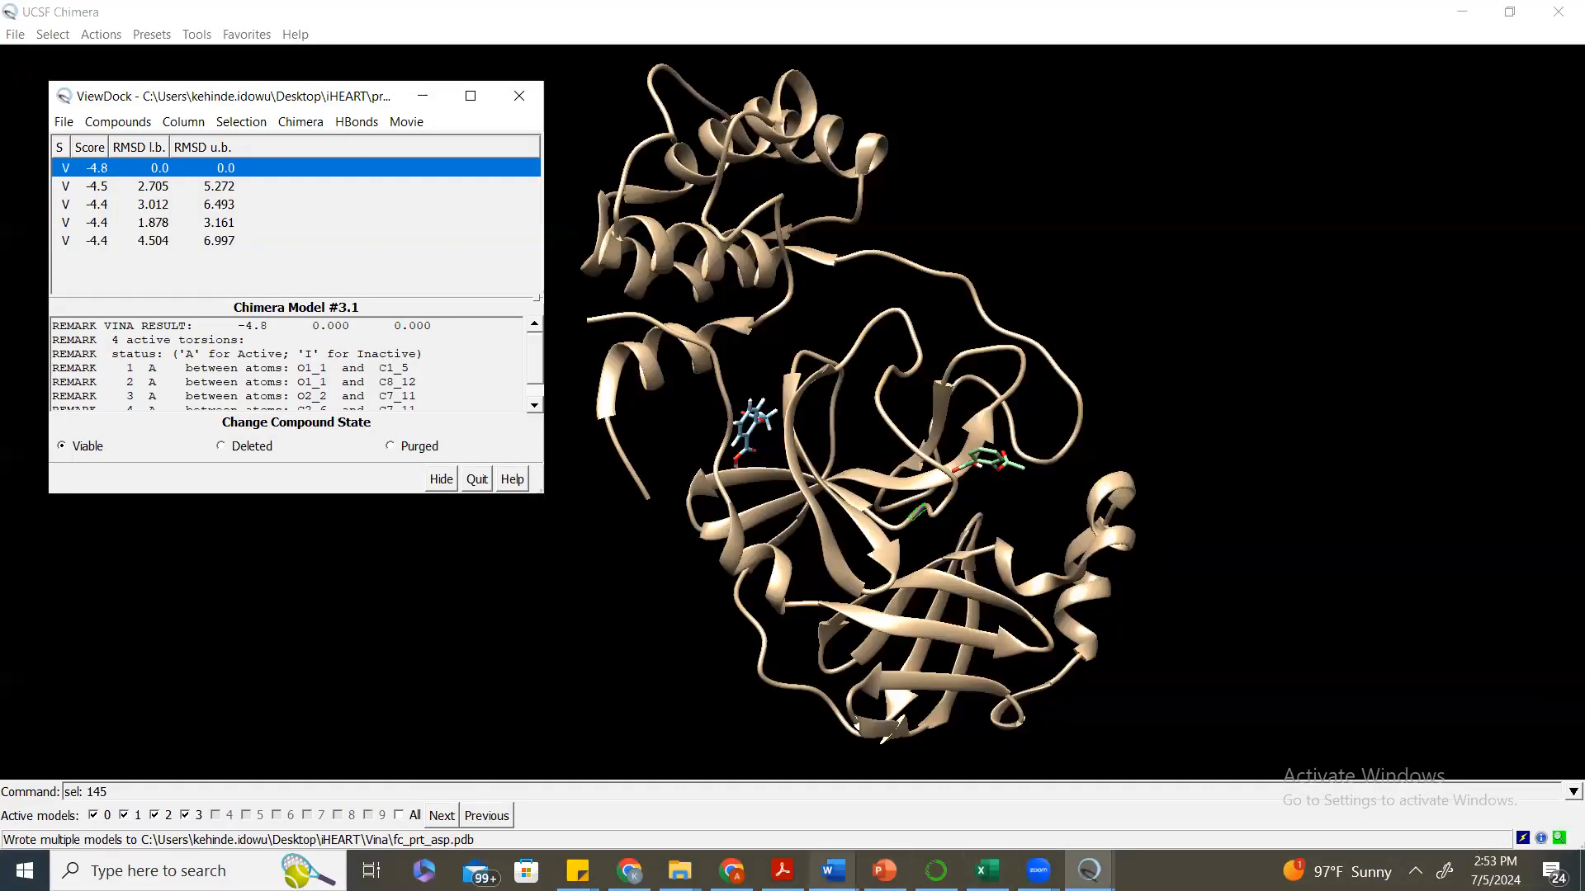
Switch to the iHEART folder in File Explorer, open its Vina subfolder and select the saved fc_prt_asp file.
mouse_move(679, 870)
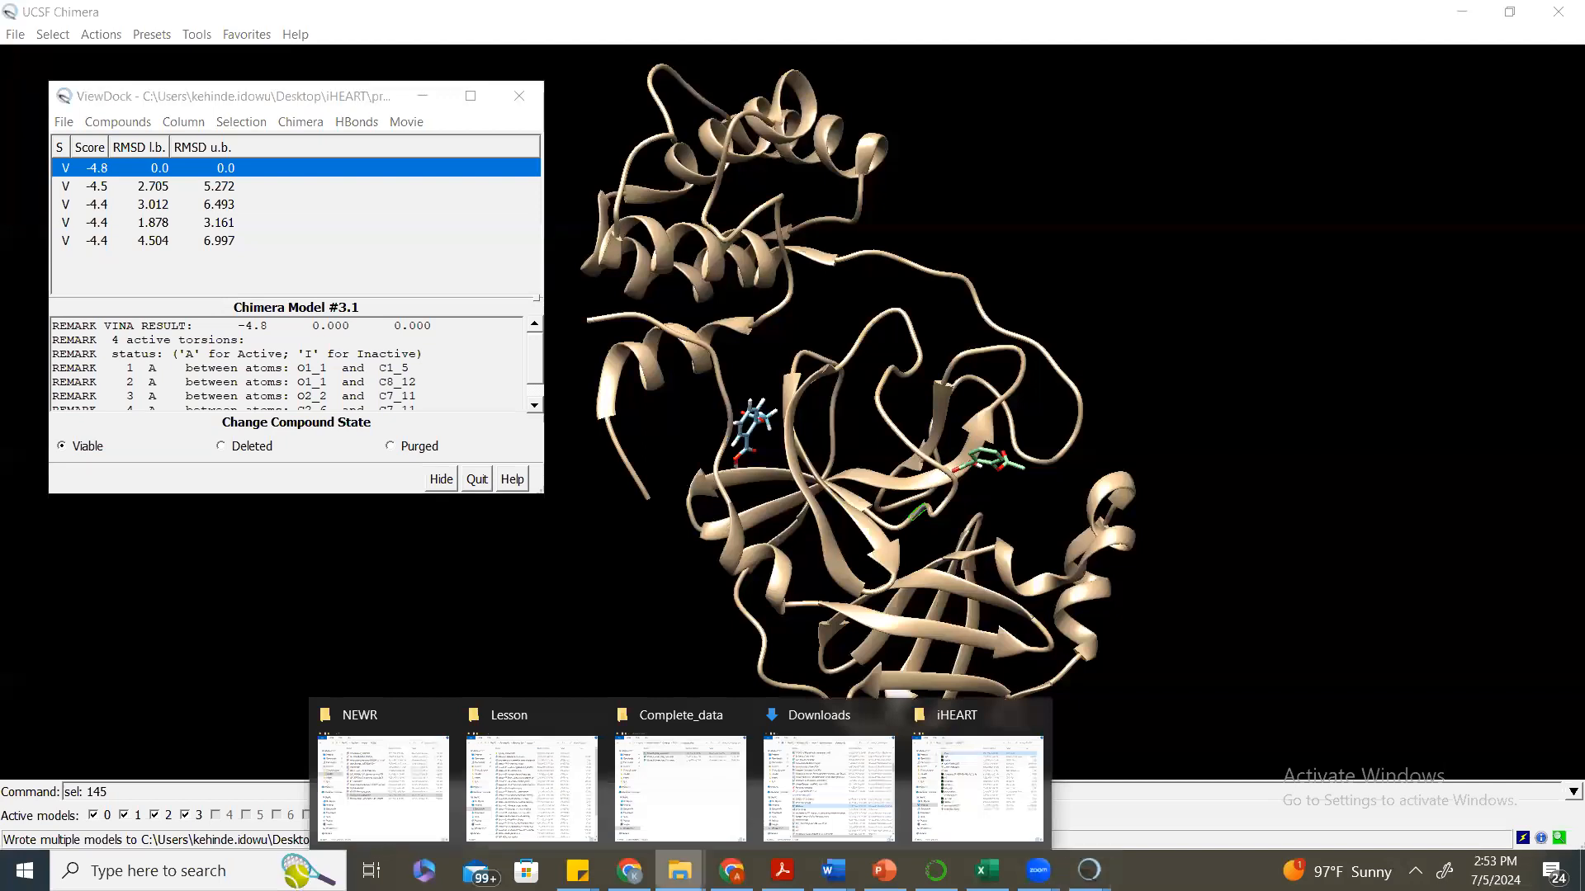
left_click(990, 792)
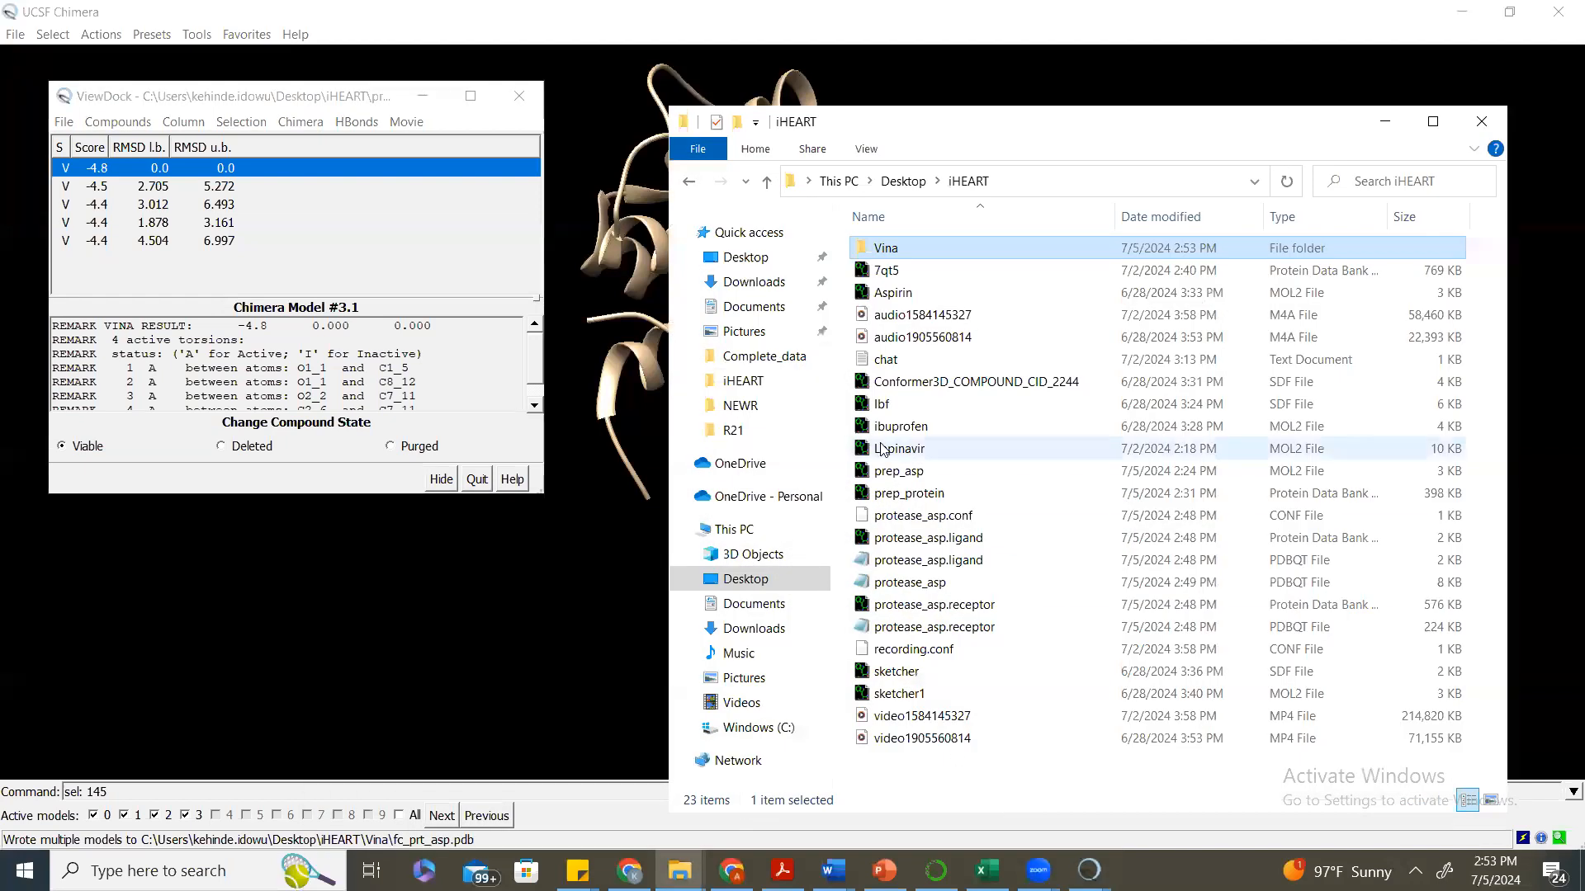
double_click(922, 249)
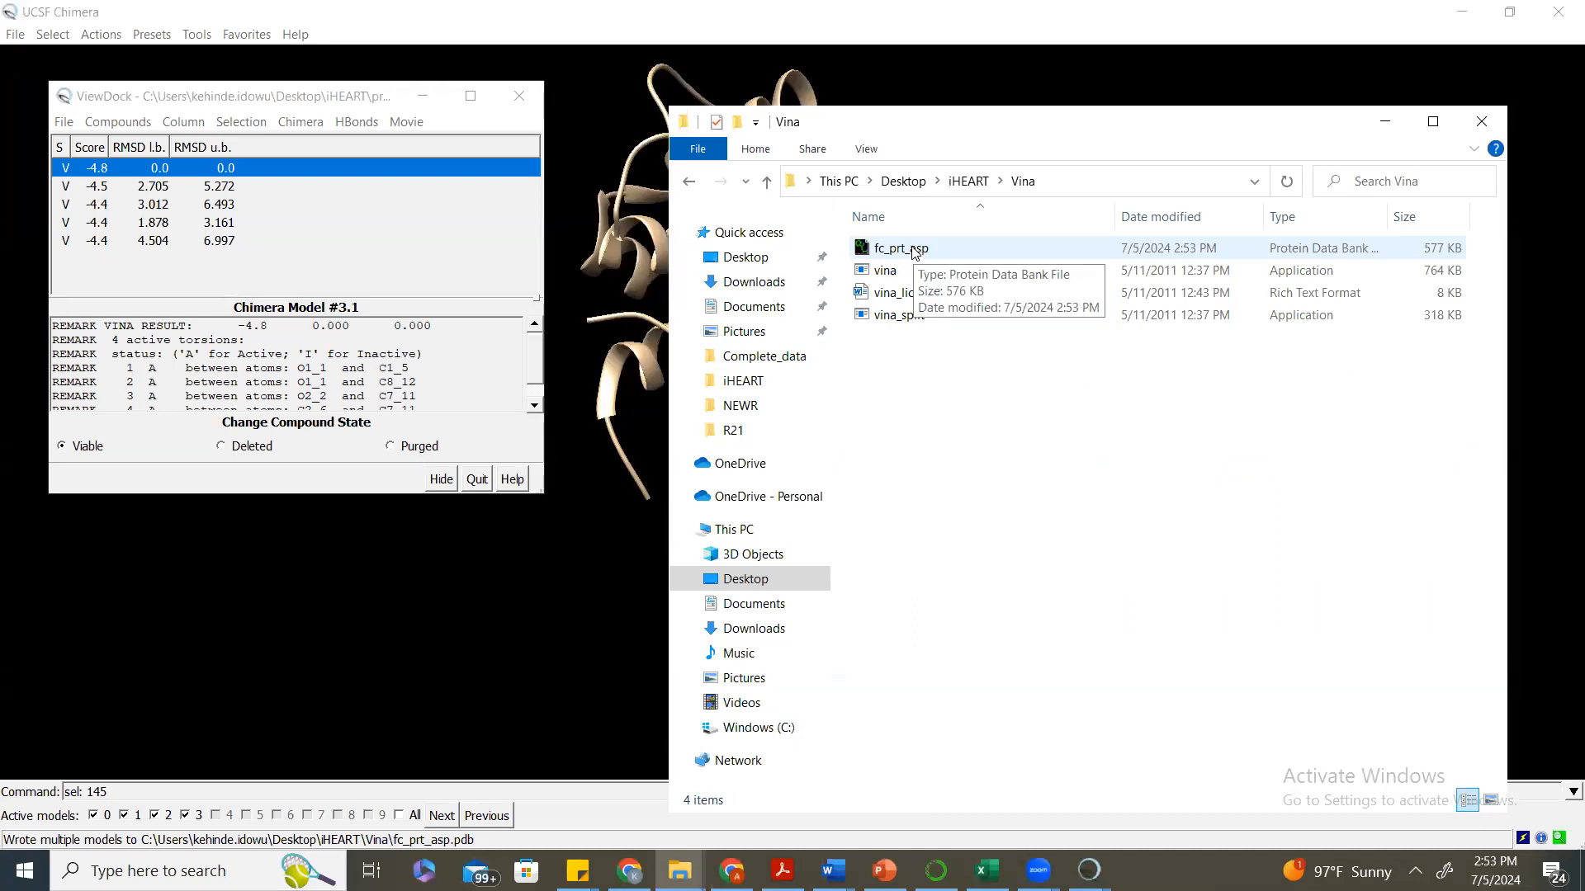
left_click(911, 256)
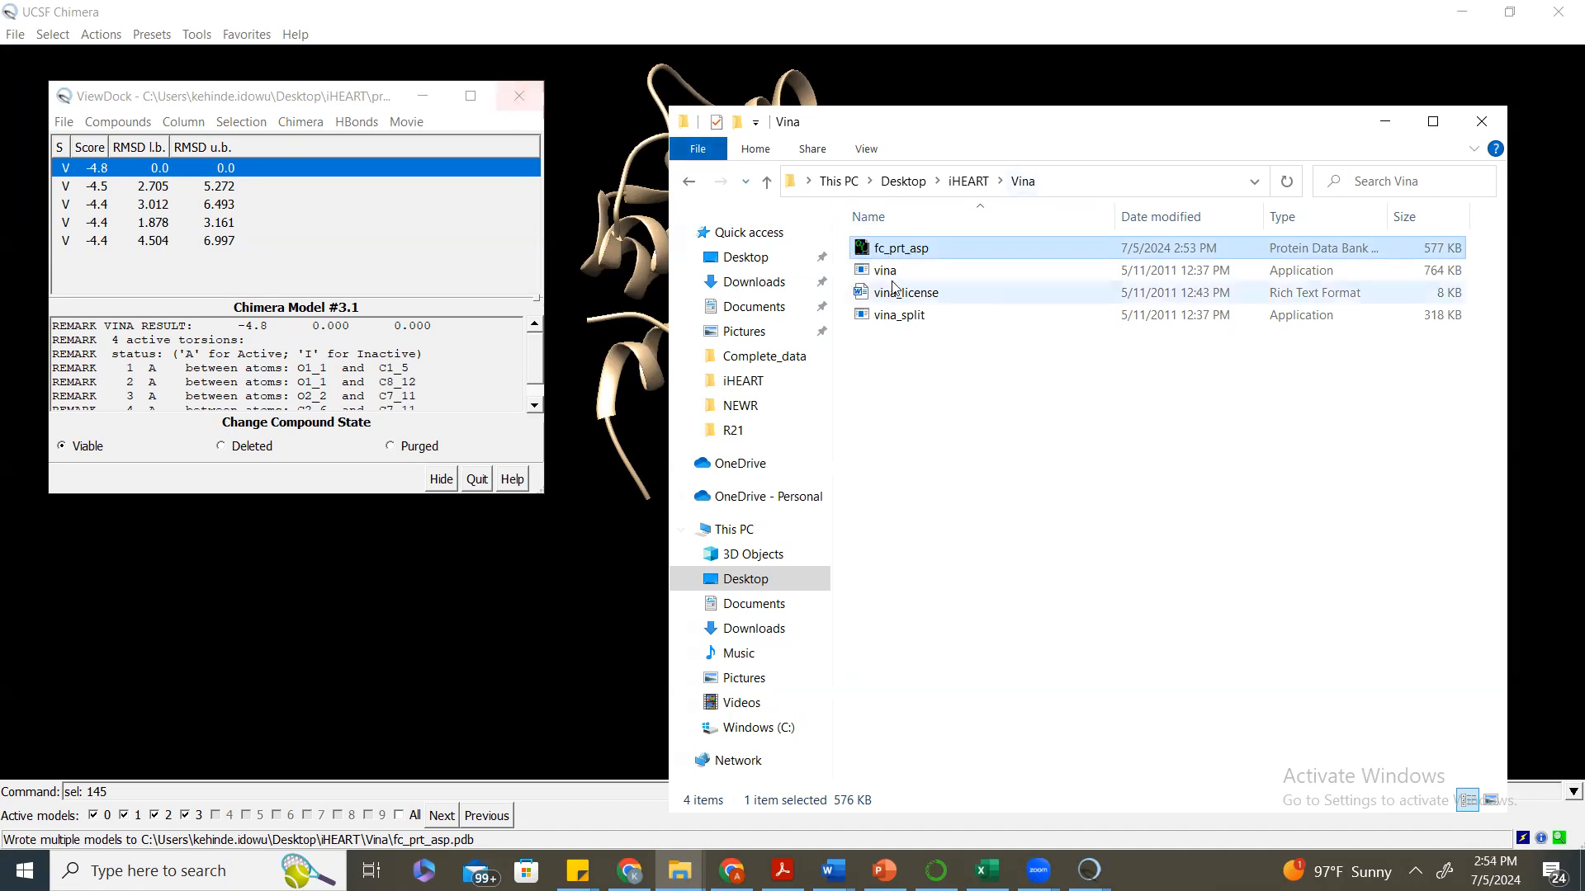
Close the ViewDock results and close the current Chimera session.
left_click(518, 99)
left_click(619, 140)
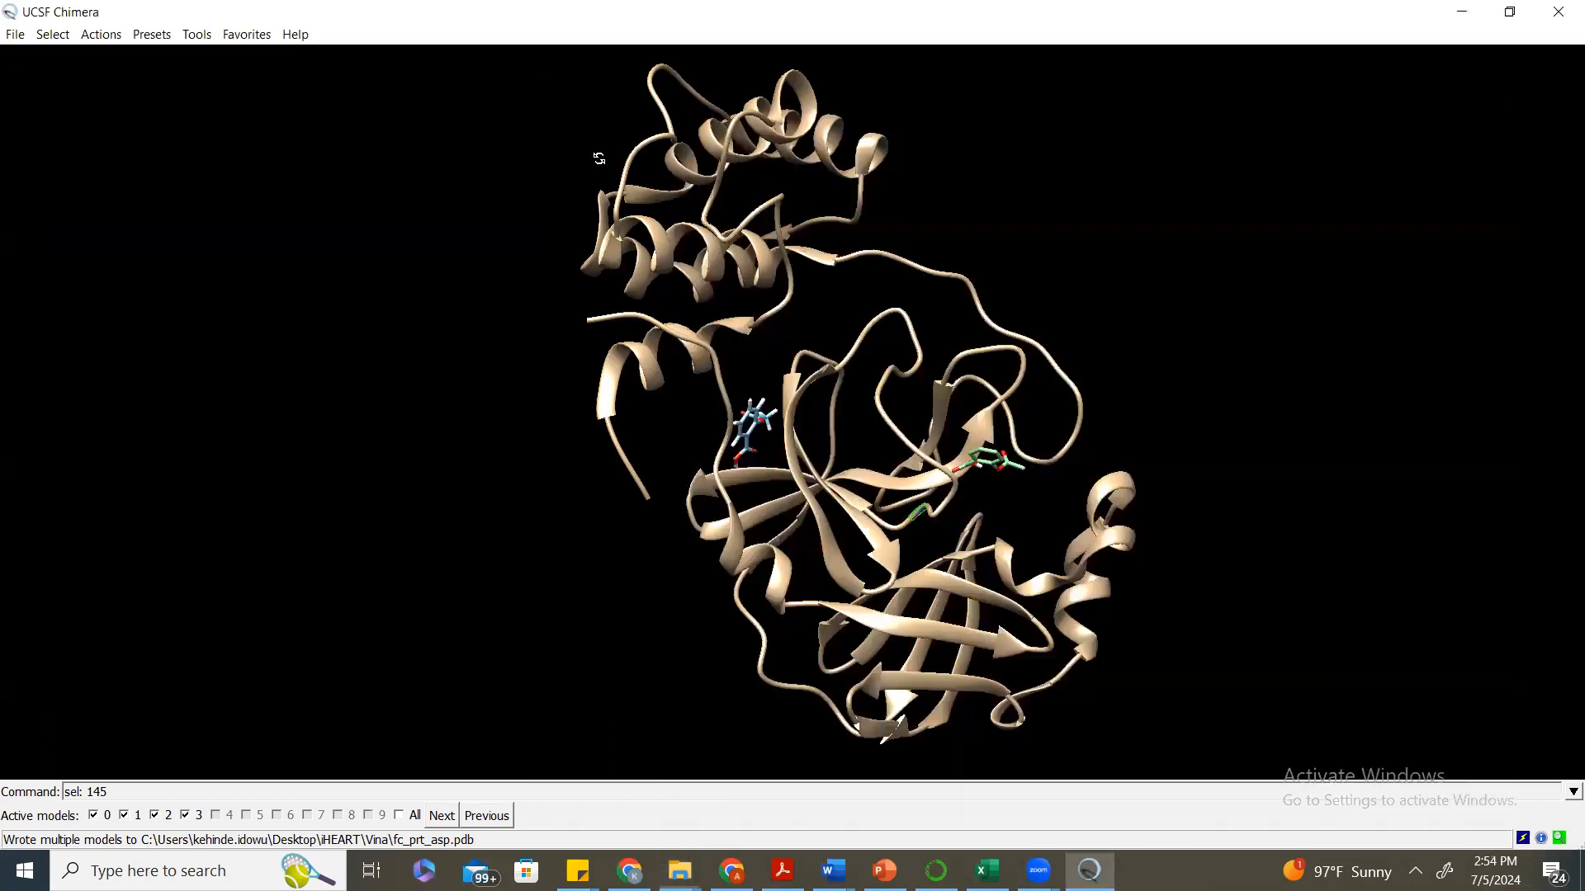
left_click(13, 35)
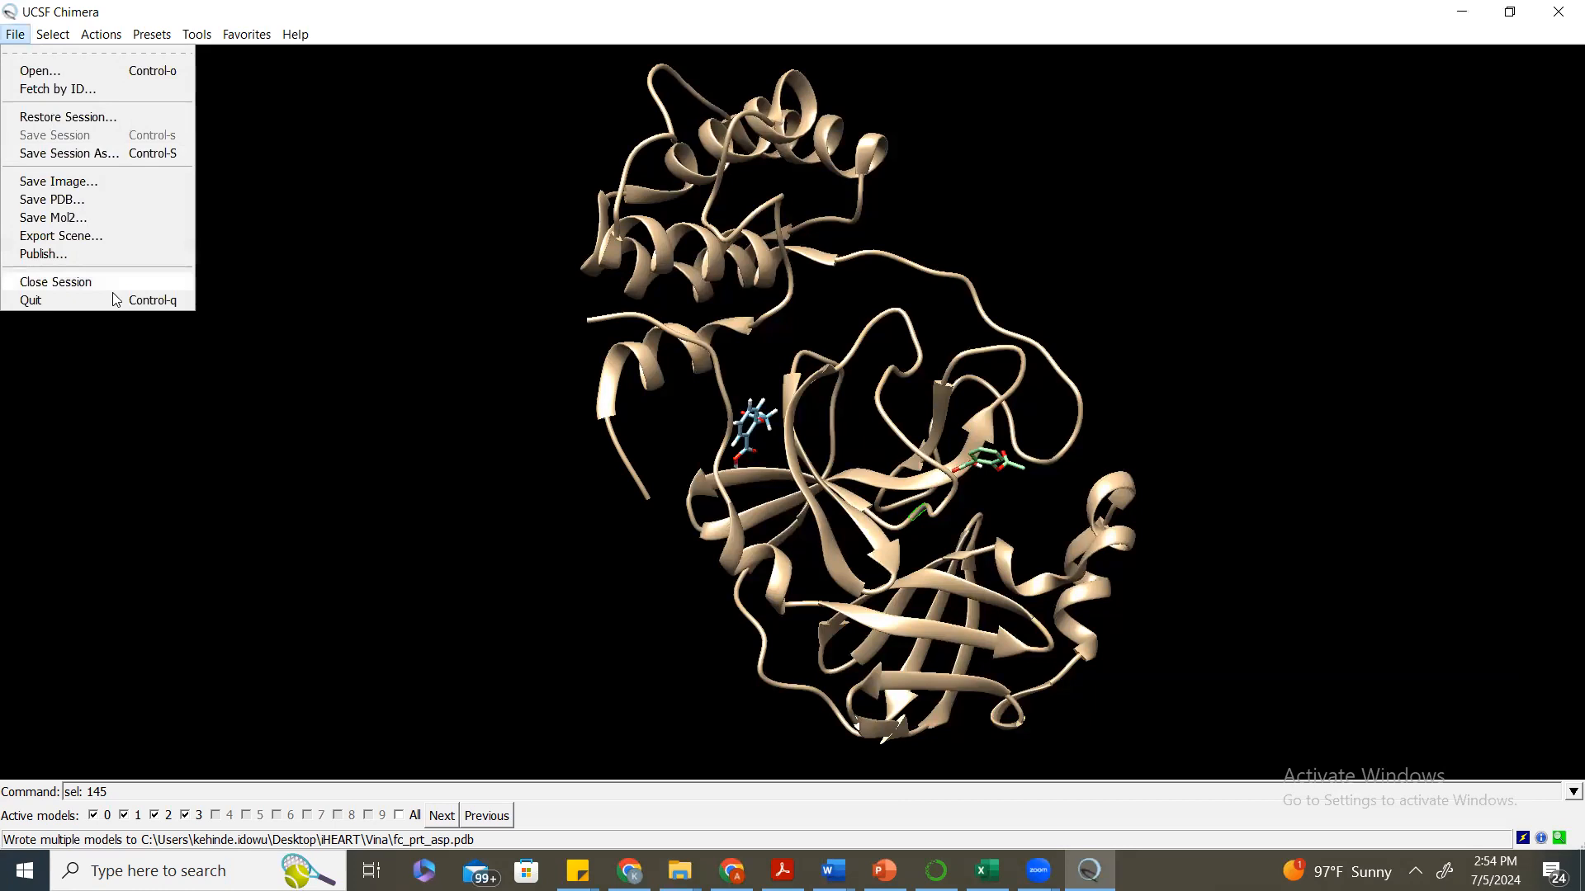
left_click(81, 283)
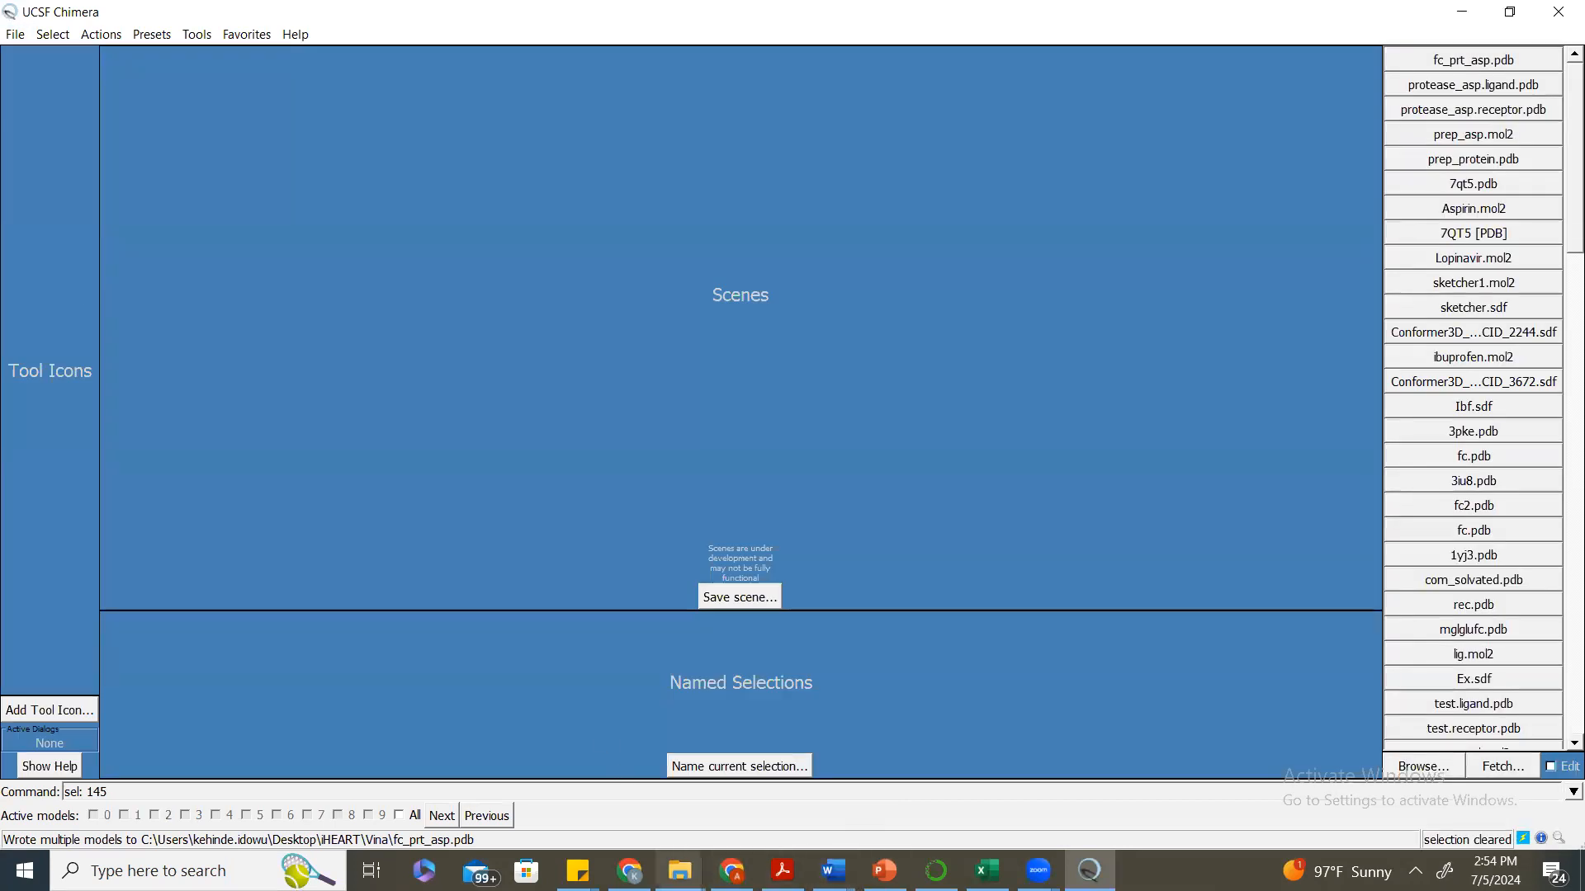
Move the fc_prt_asp file out of the Vina folder into the iHEART folder.
left_click(679, 871)
left_click(989, 814)
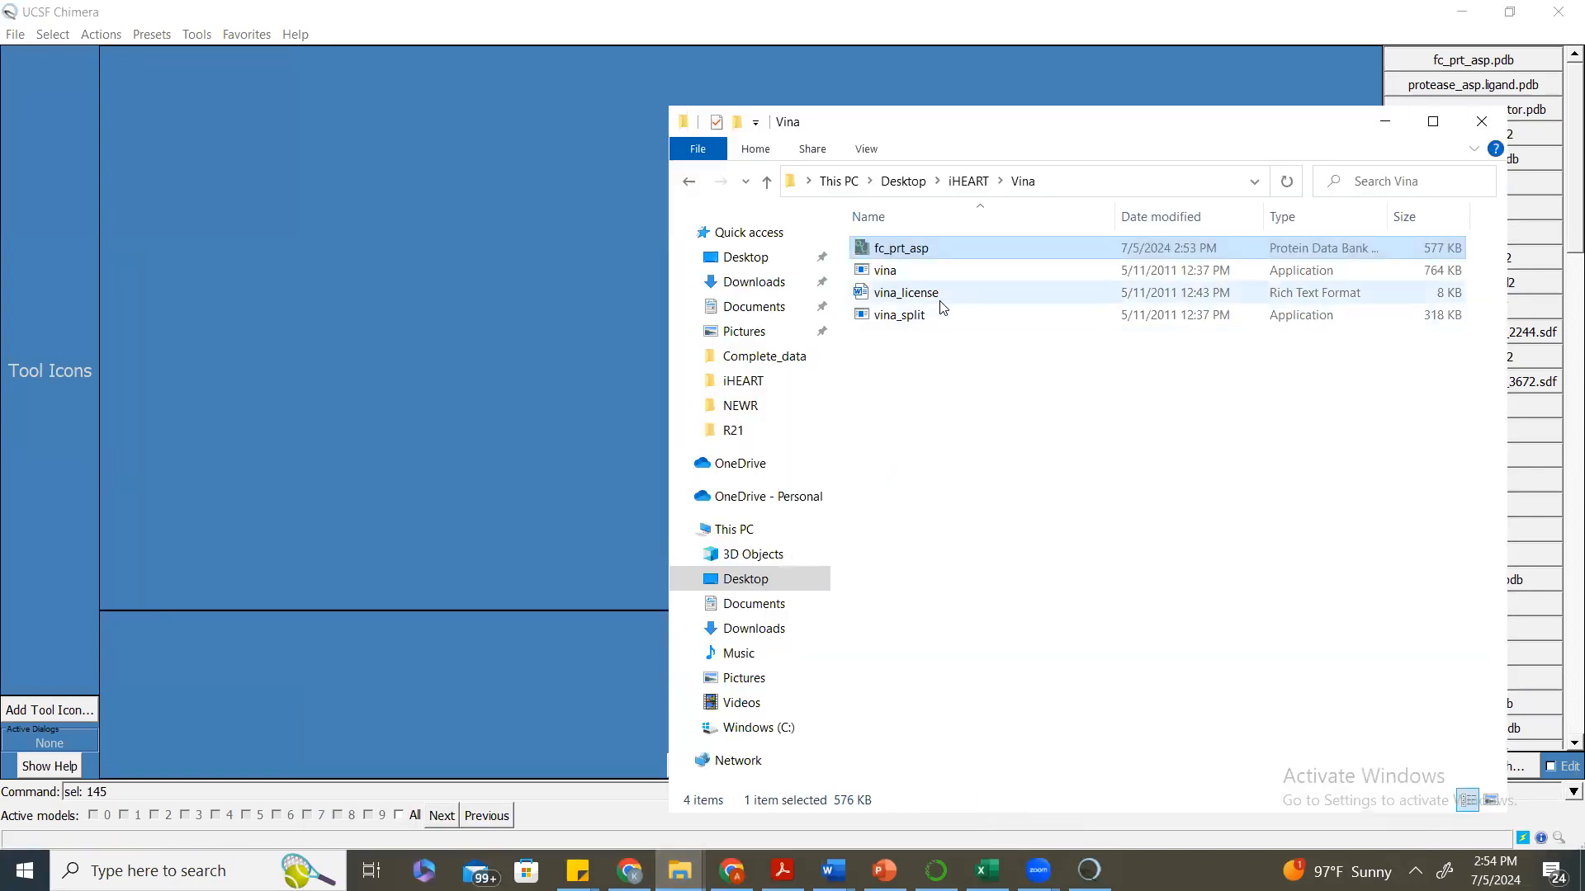
left_click(968, 180)
left_click(906, 492)
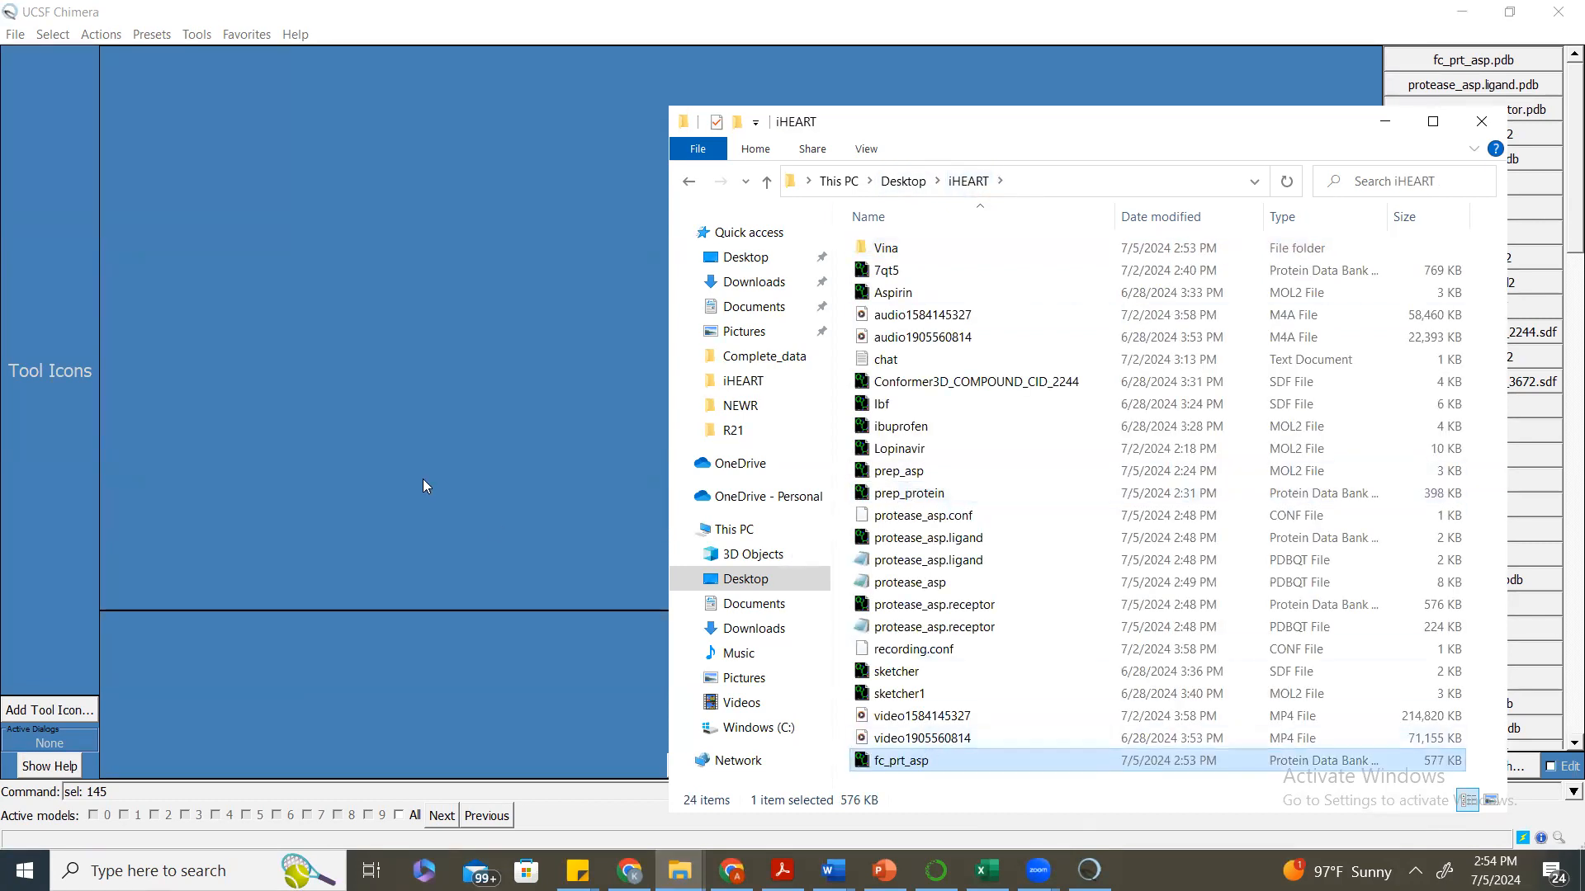
Return to UCSF Chimera and open fc_prt_asp.pdb from the iHEART folder with PDB as the file type.
left_click(438, 355)
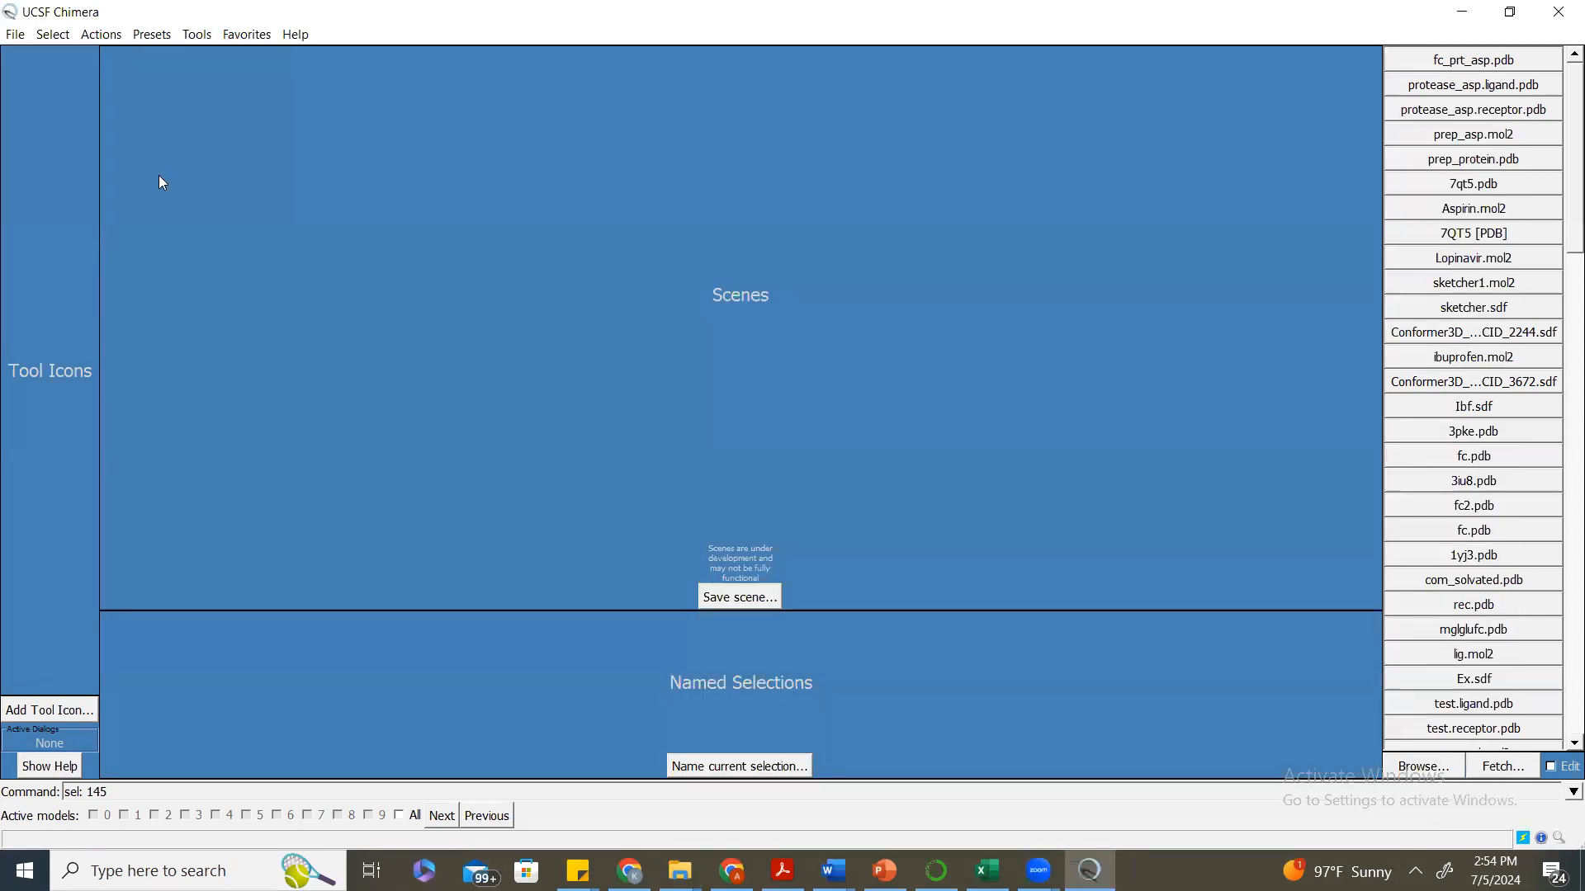
left_click(15, 34)
left_click(33, 71)
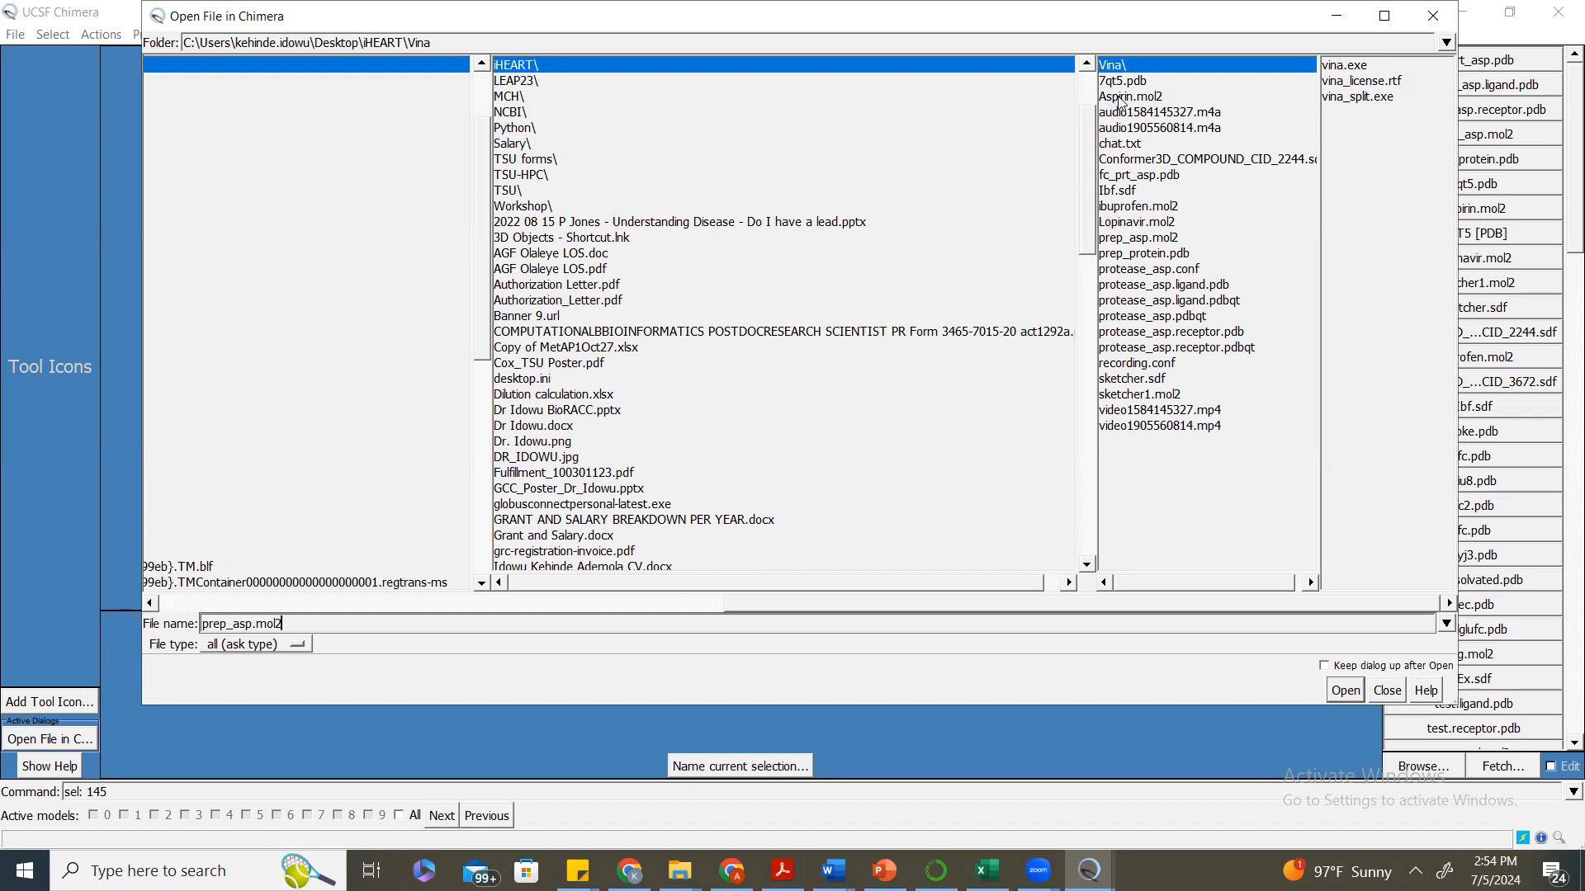
double_click(1111, 175)
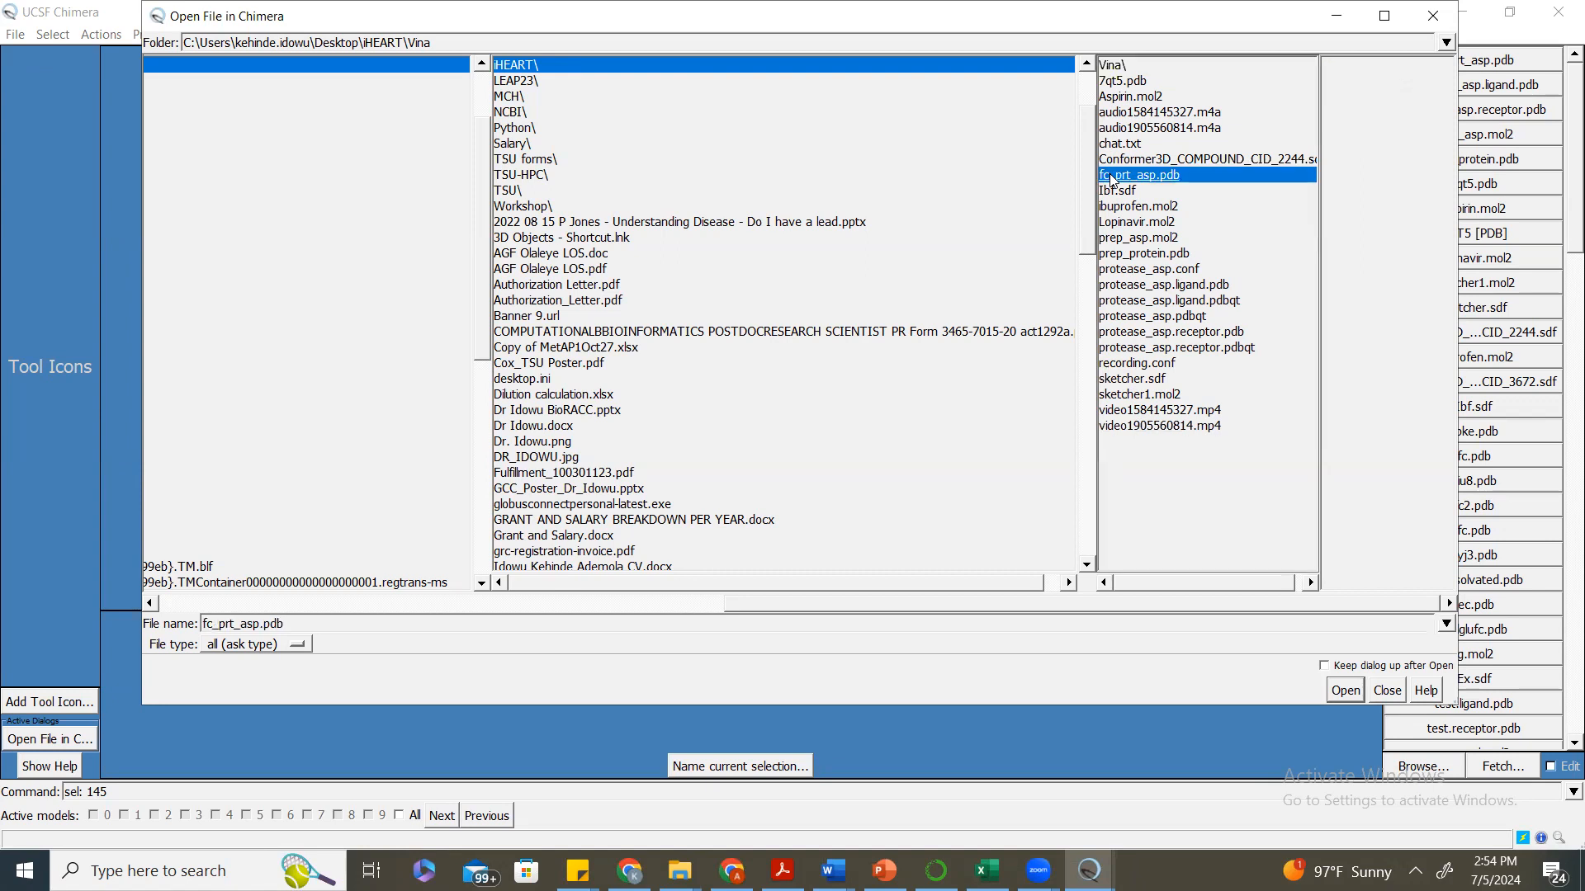
scroll(869, 361, "down", 5)
scroll(870, 360, "down", 6)
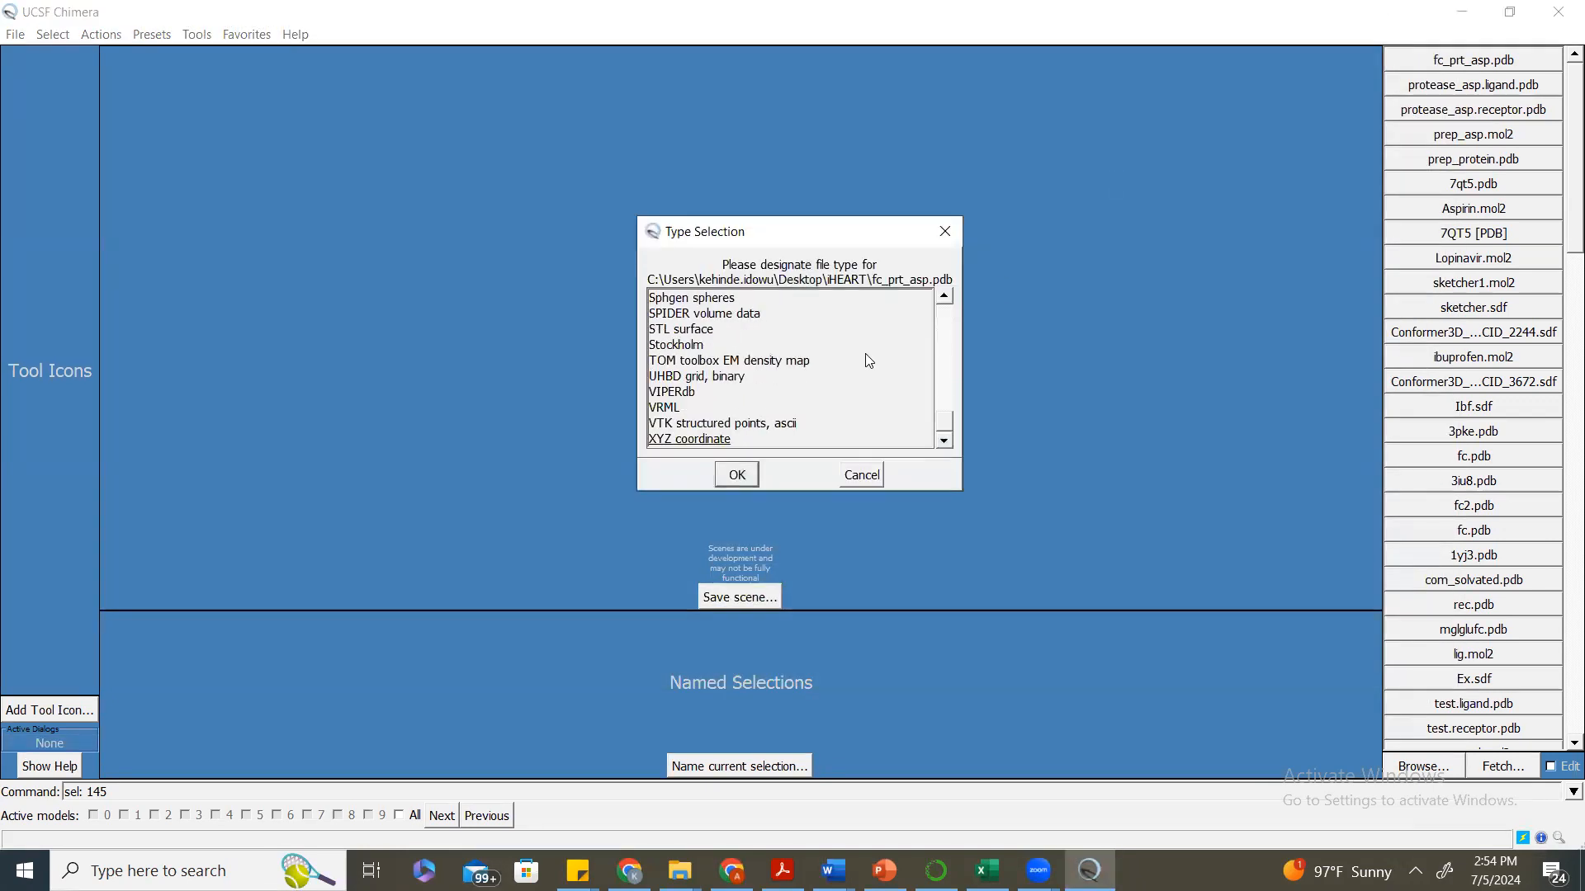
left_click(947, 301)
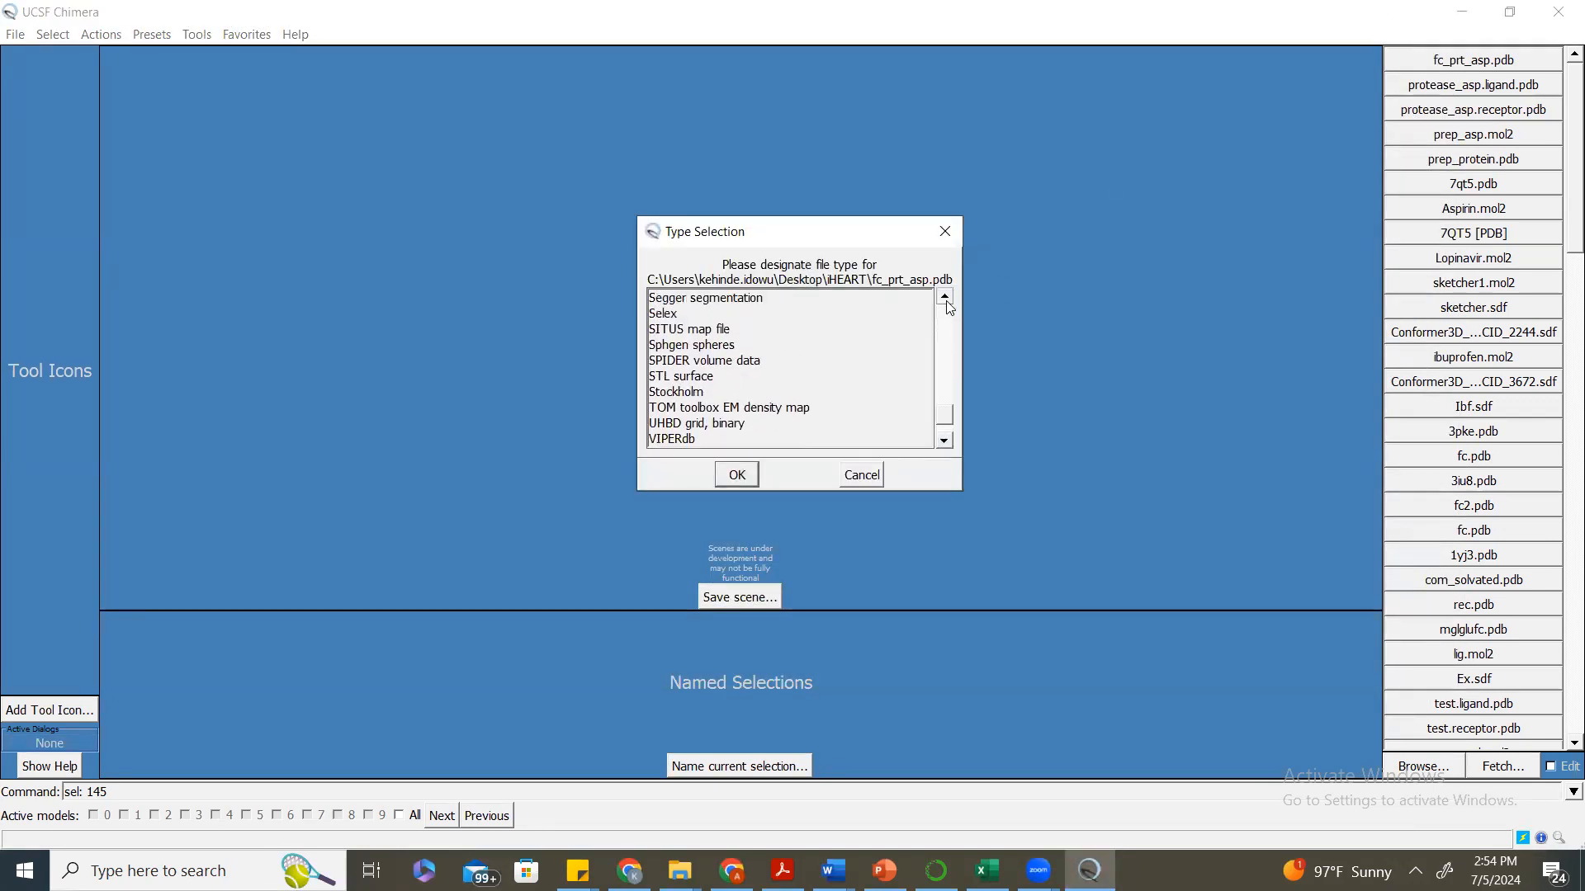
left_click(945, 297)
left_click(945, 297)
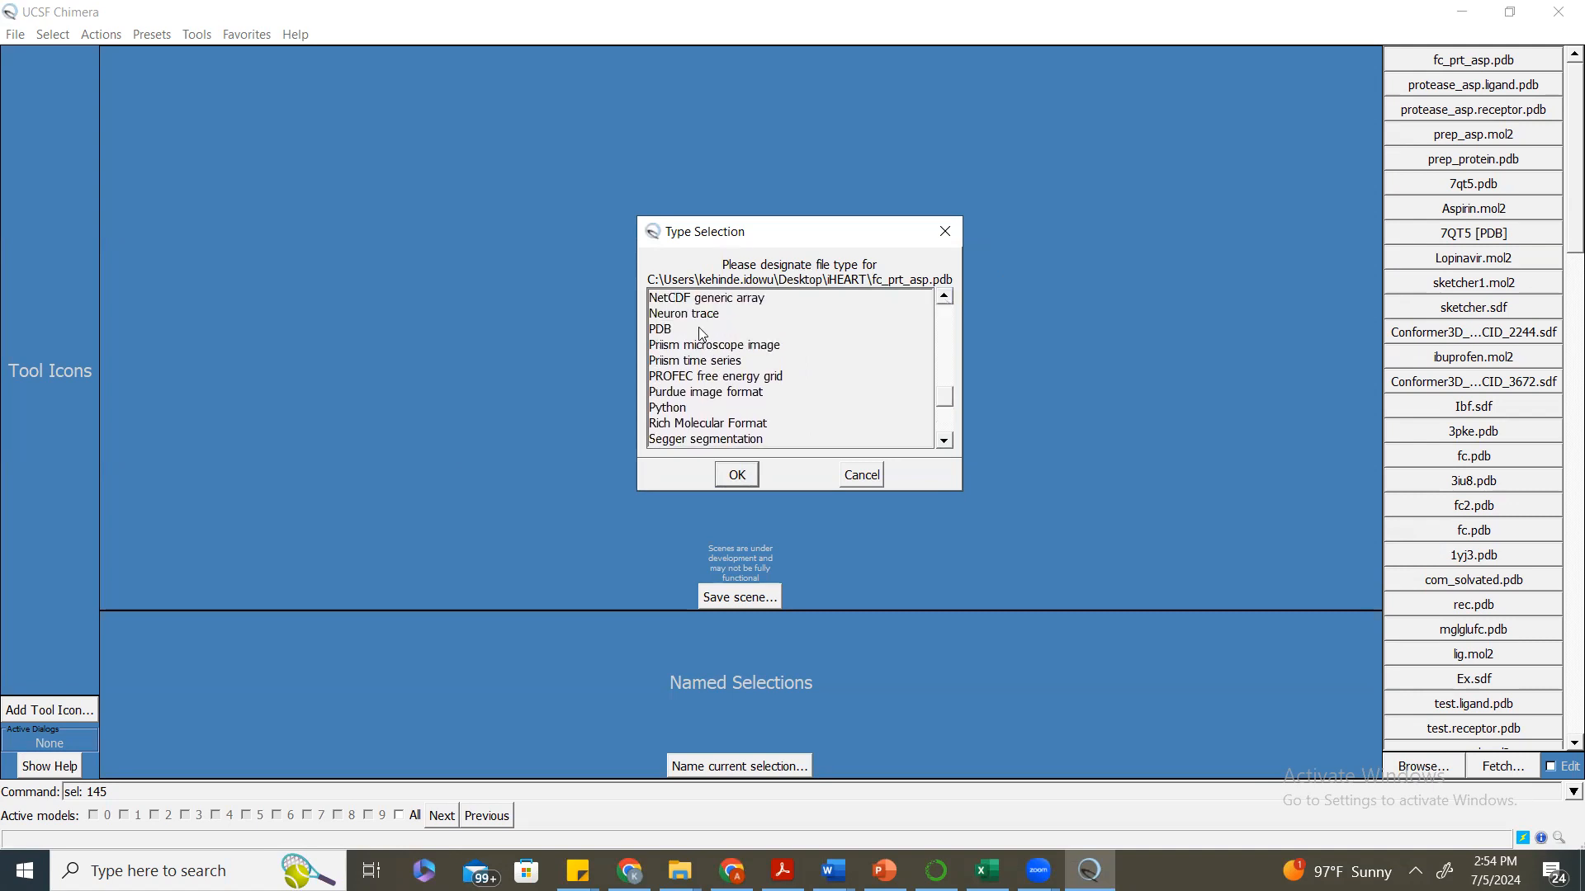
left_click(687, 329)
left_click(737, 474)
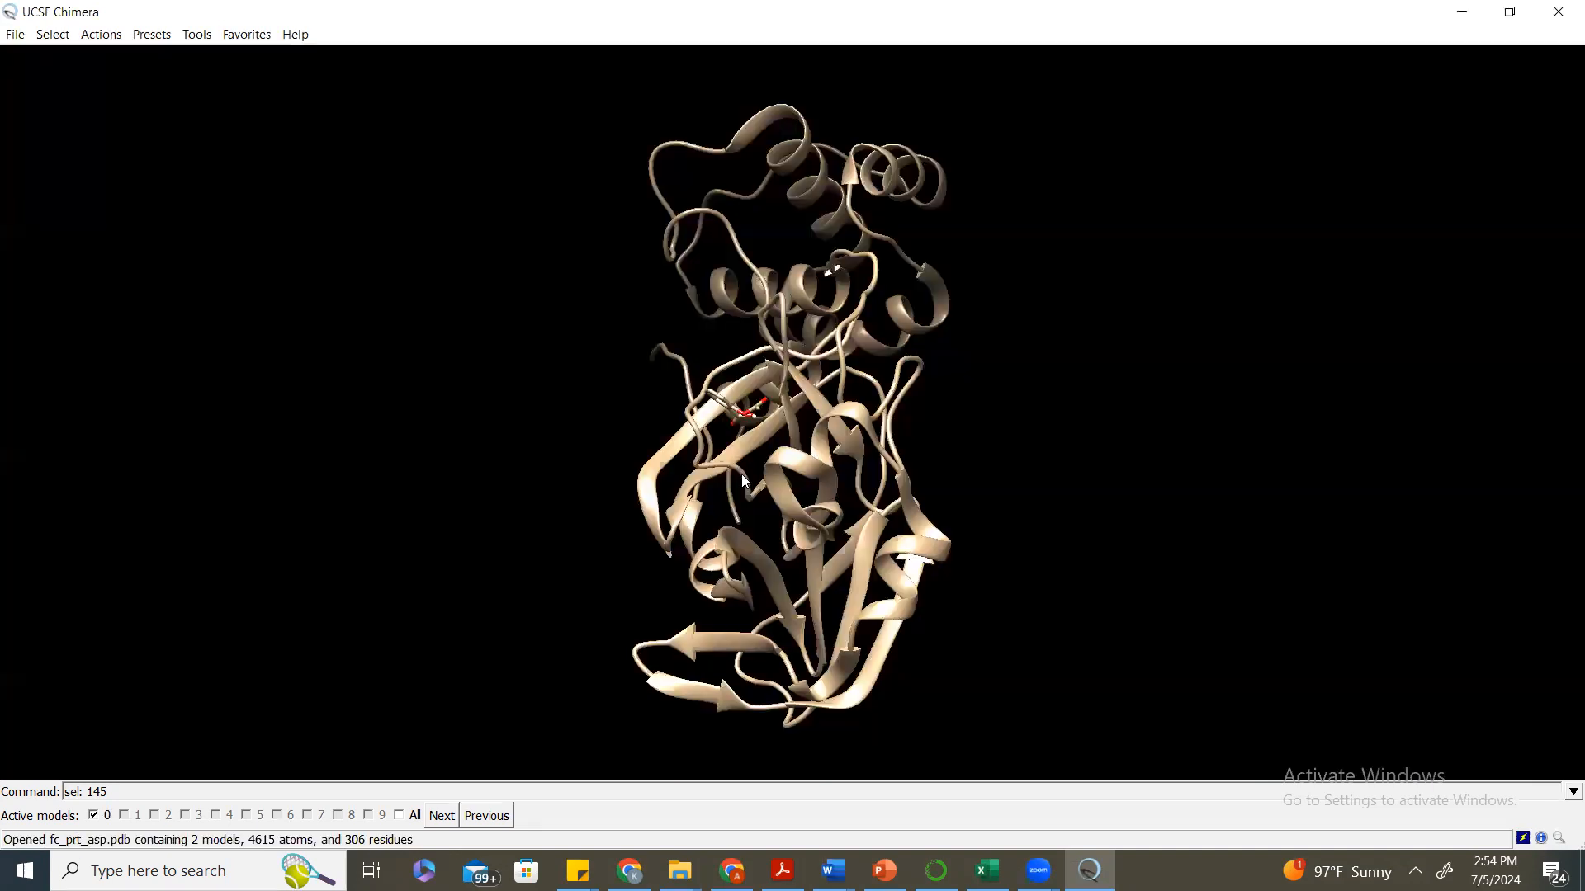
Rotate the opened complex to inspect where the docked aspirin sits in the protein.
left_click_drag(741, 474, 701, 320)
mouse_move(936, 501)
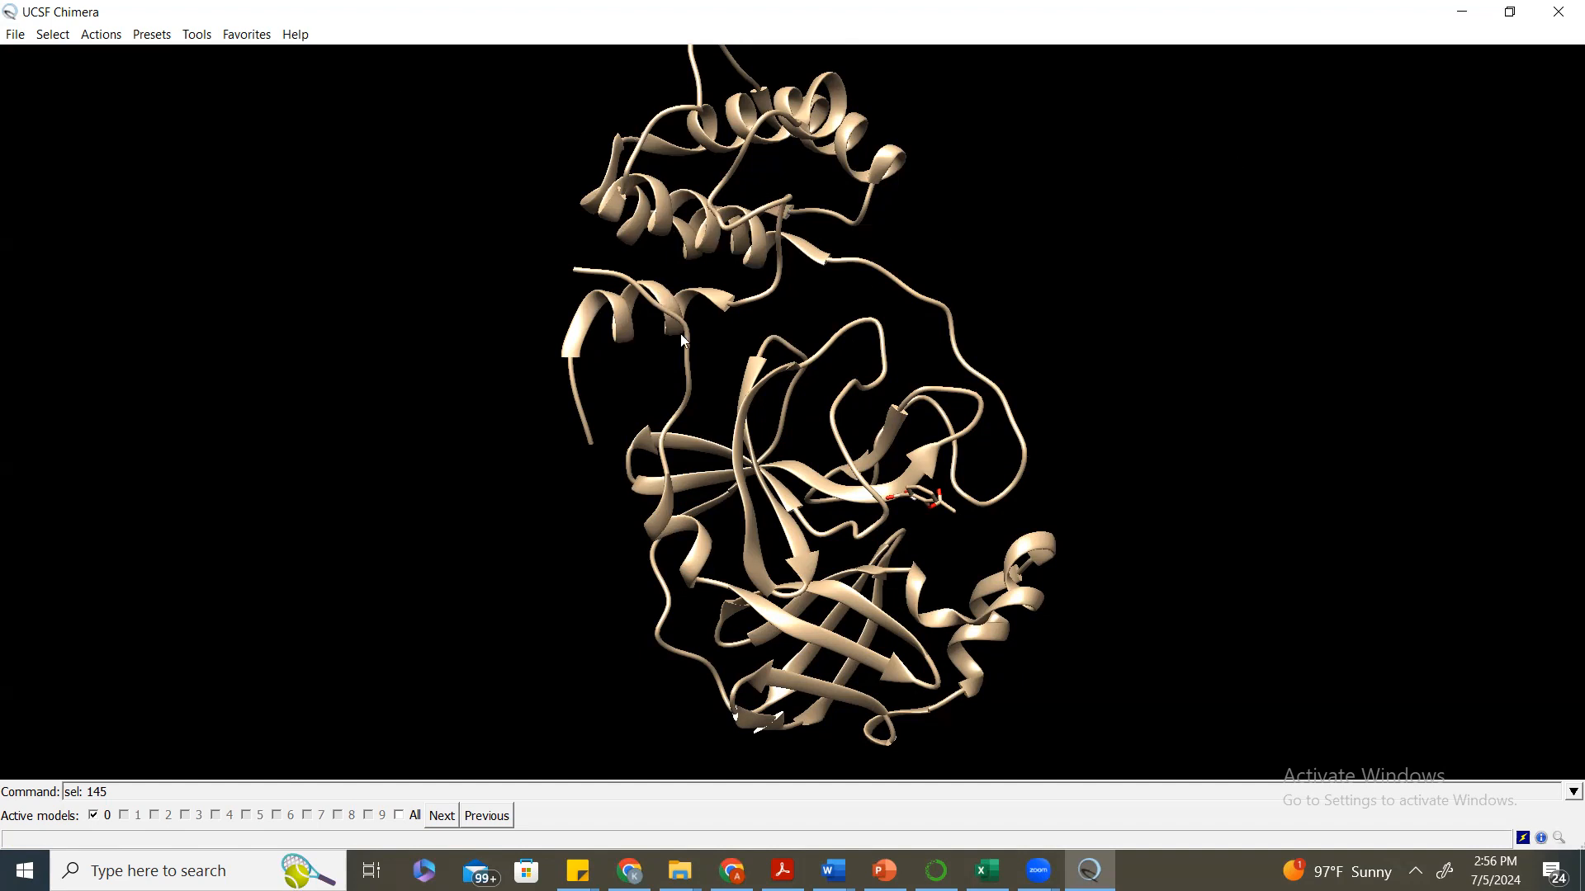
mouse_move(681, 336)
Close the docked complex's session and open Aspirin.mol2 from the iHEART folder with Mol2 as the file type.
left_click(15, 37)
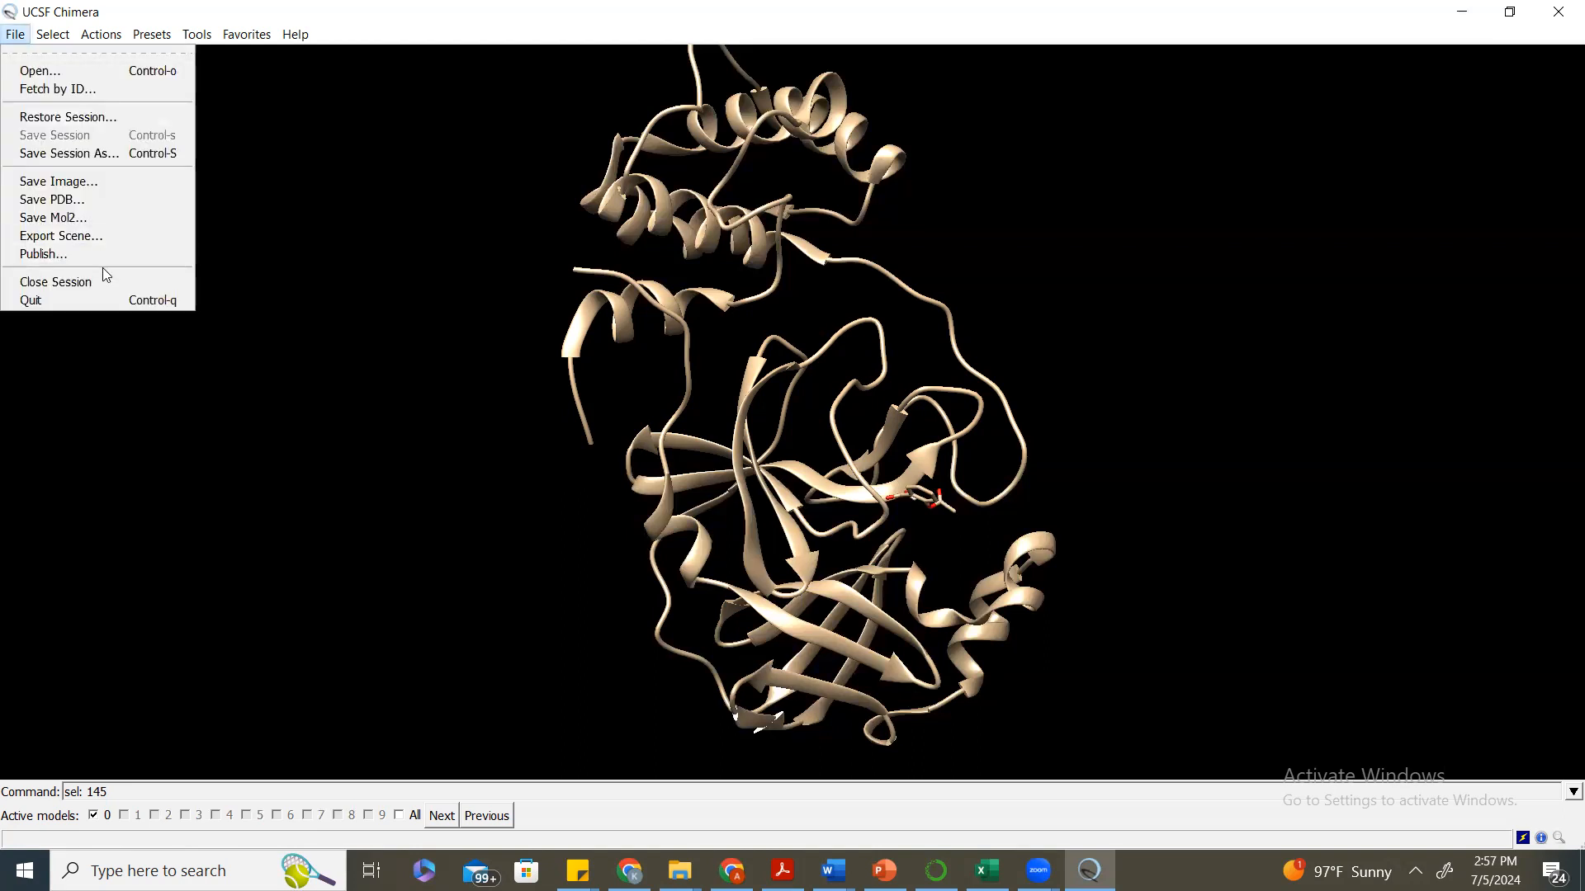
left_click(89, 283)
left_click(14, 38)
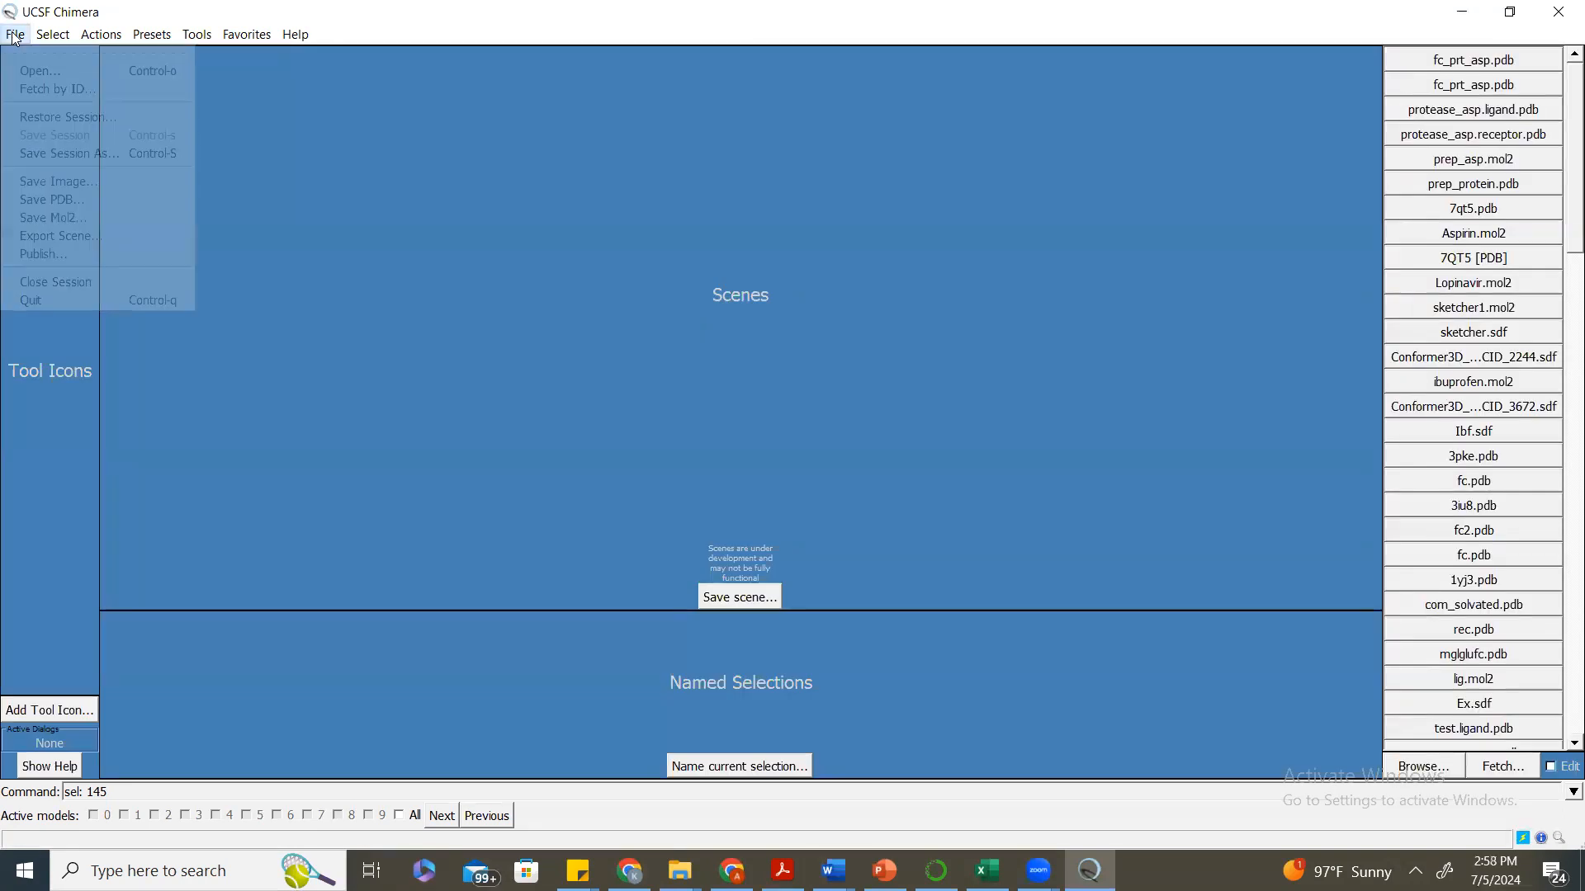
left_click(37, 71)
double_click(1143, 98)
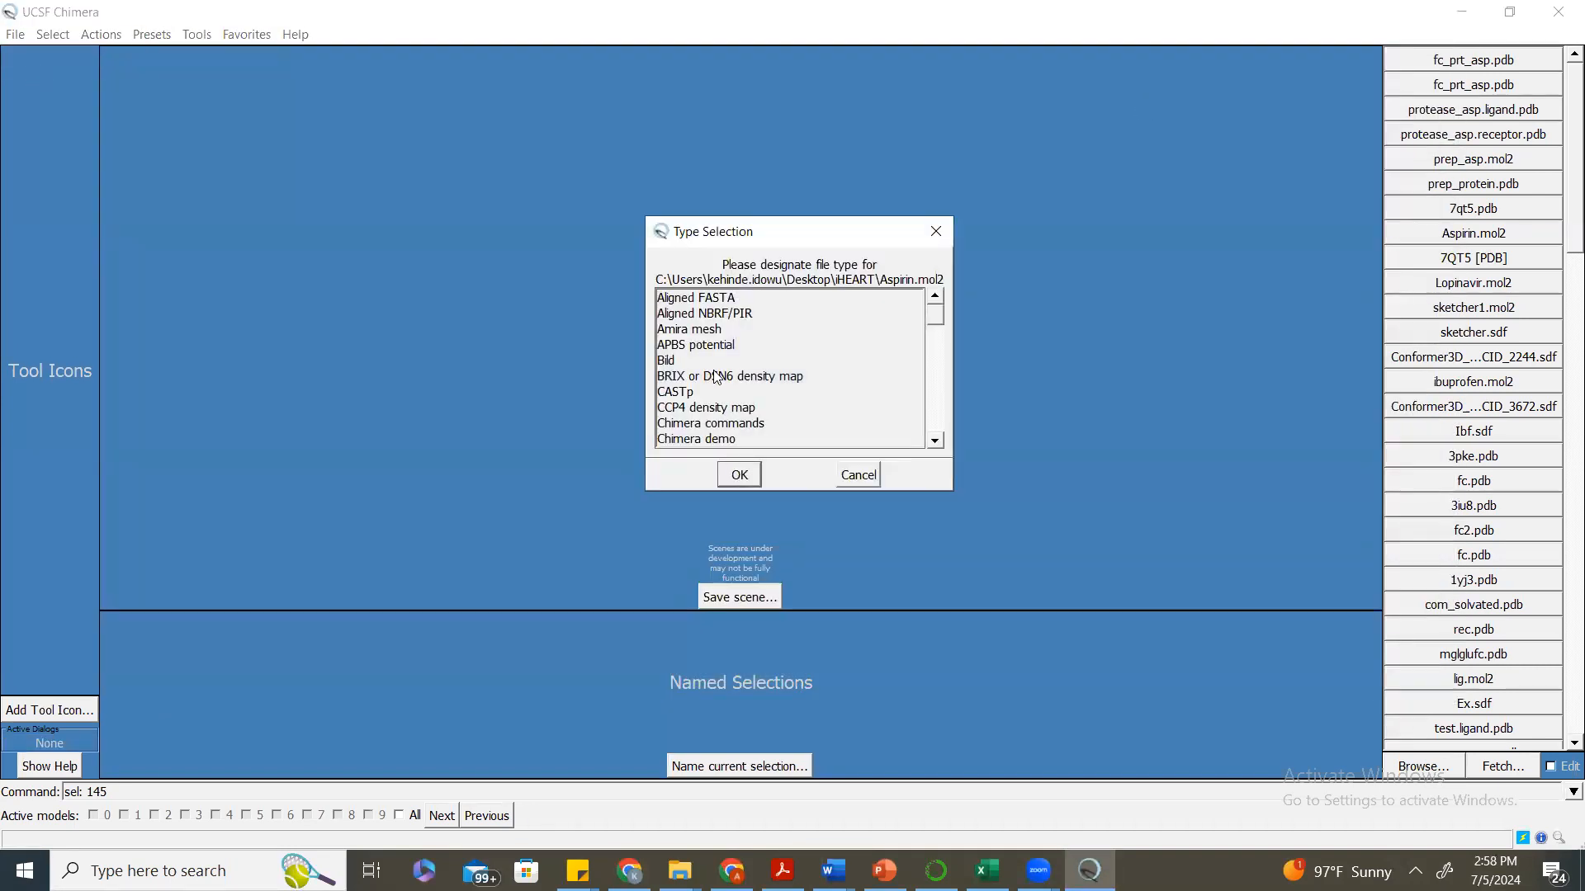
left_click(935, 442)
left_click(935, 441)
left_click(935, 443)
left_click(935, 442)
left_click(935, 442)
left_click(935, 442)
left_click(935, 442)
left_click(935, 442)
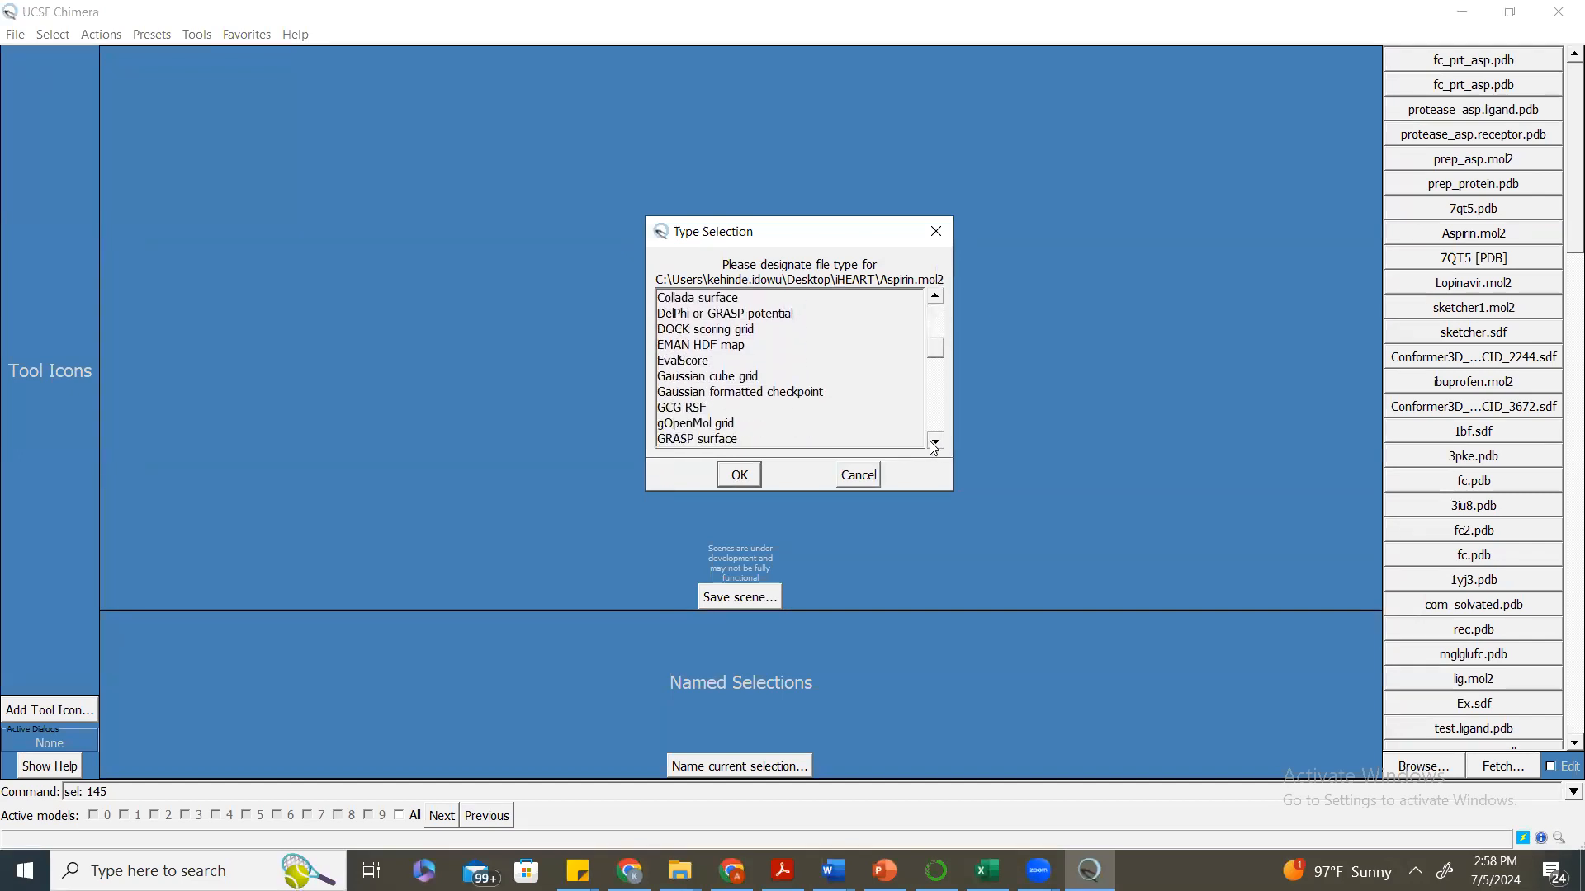
left_click(935, 443)
left_click(936, 443)
left_click(935, 442)
left_click(935, 442)
left_click(935, 442)
left_click(935, 443)
left_click(935, 443)
left_click(935, 442)
left_click(935, 443)
left_click(935, 442)
left_click(936, 442)
left_click(935, 442)
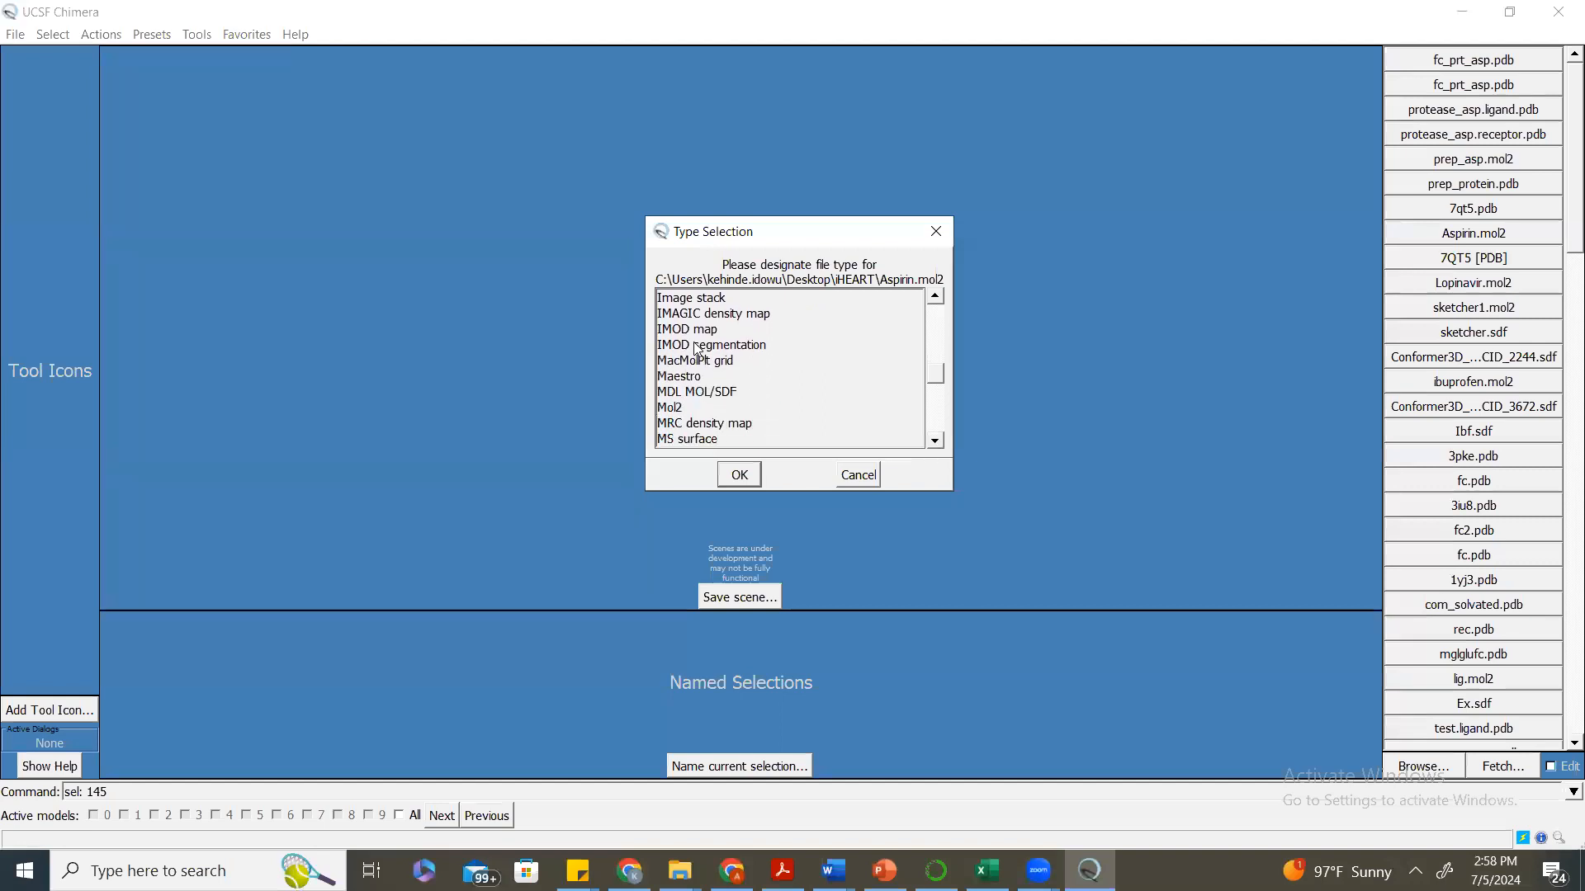
left_click(673, 407)
left_click(738, 474)
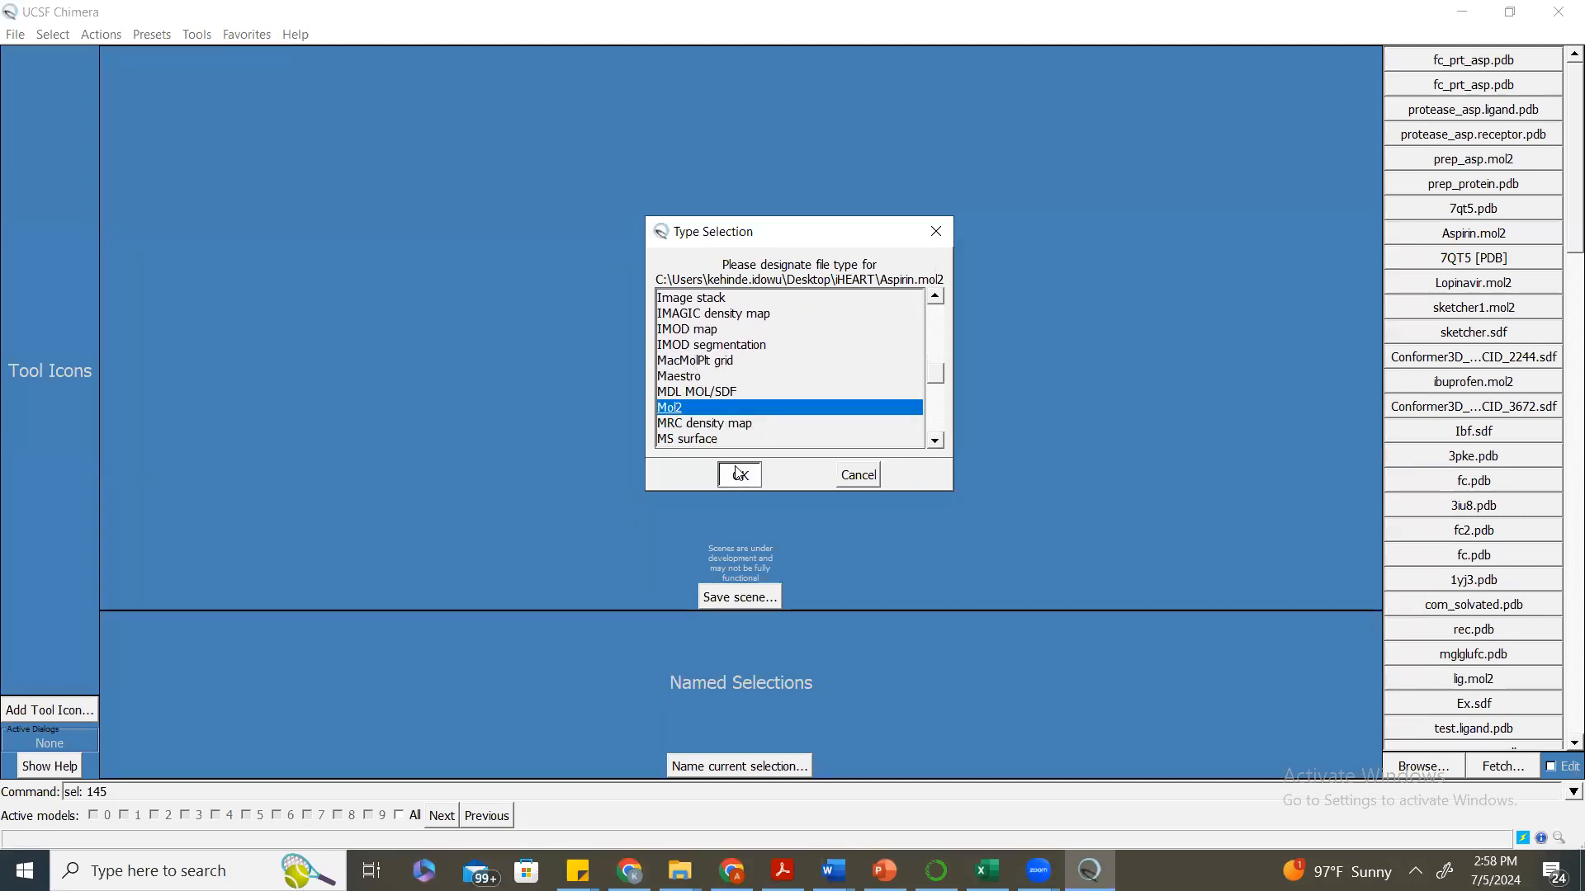
left_click(197, 35)
mouse_move(261, 239)
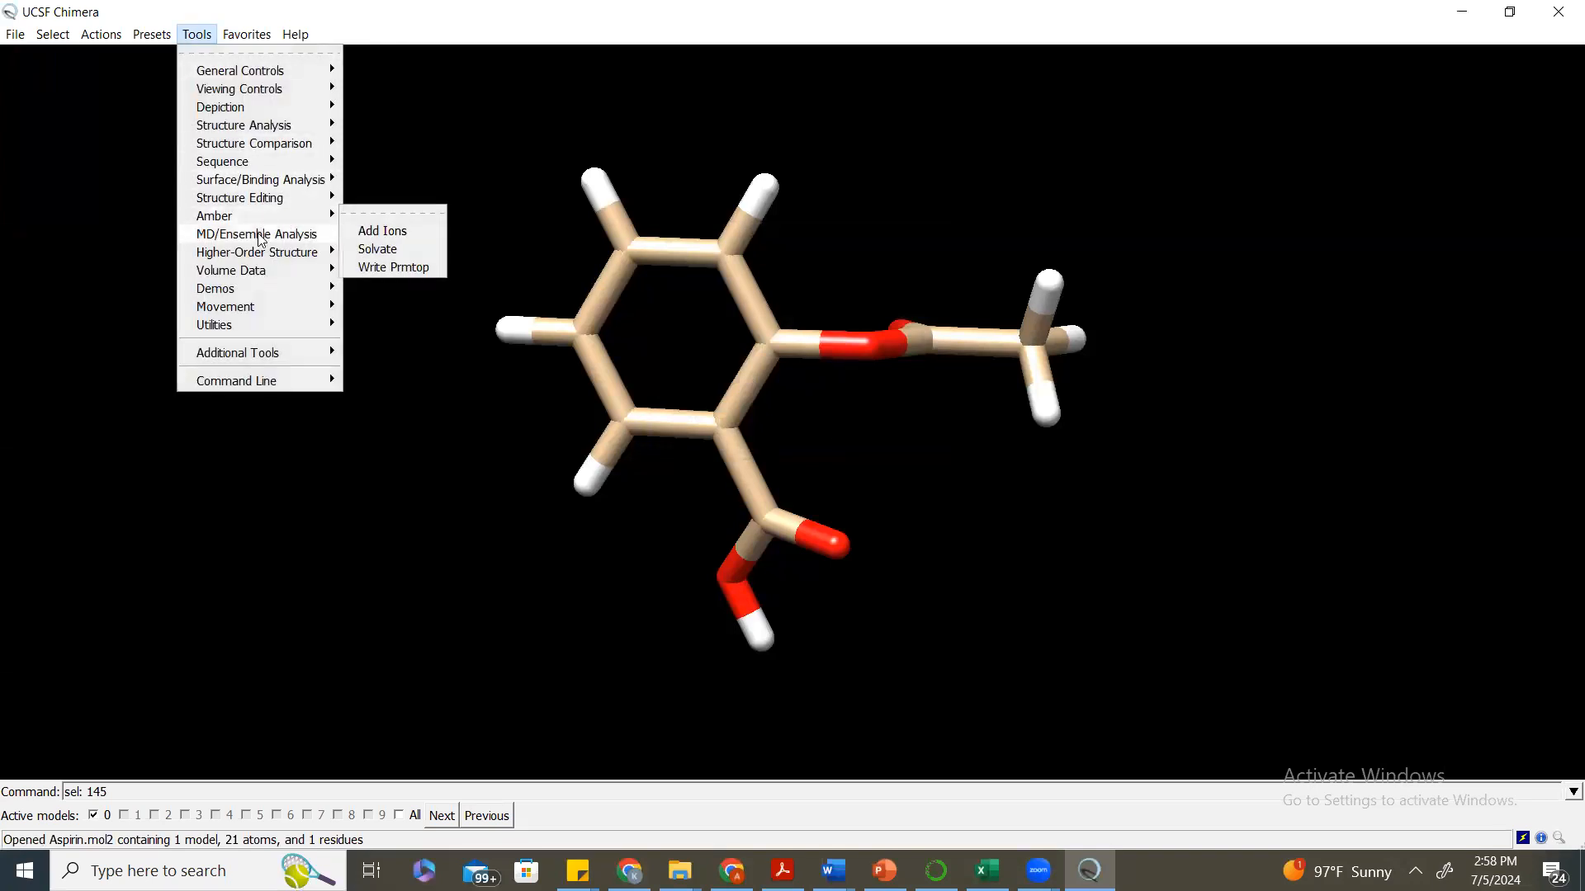
mouse_move(266, 203)
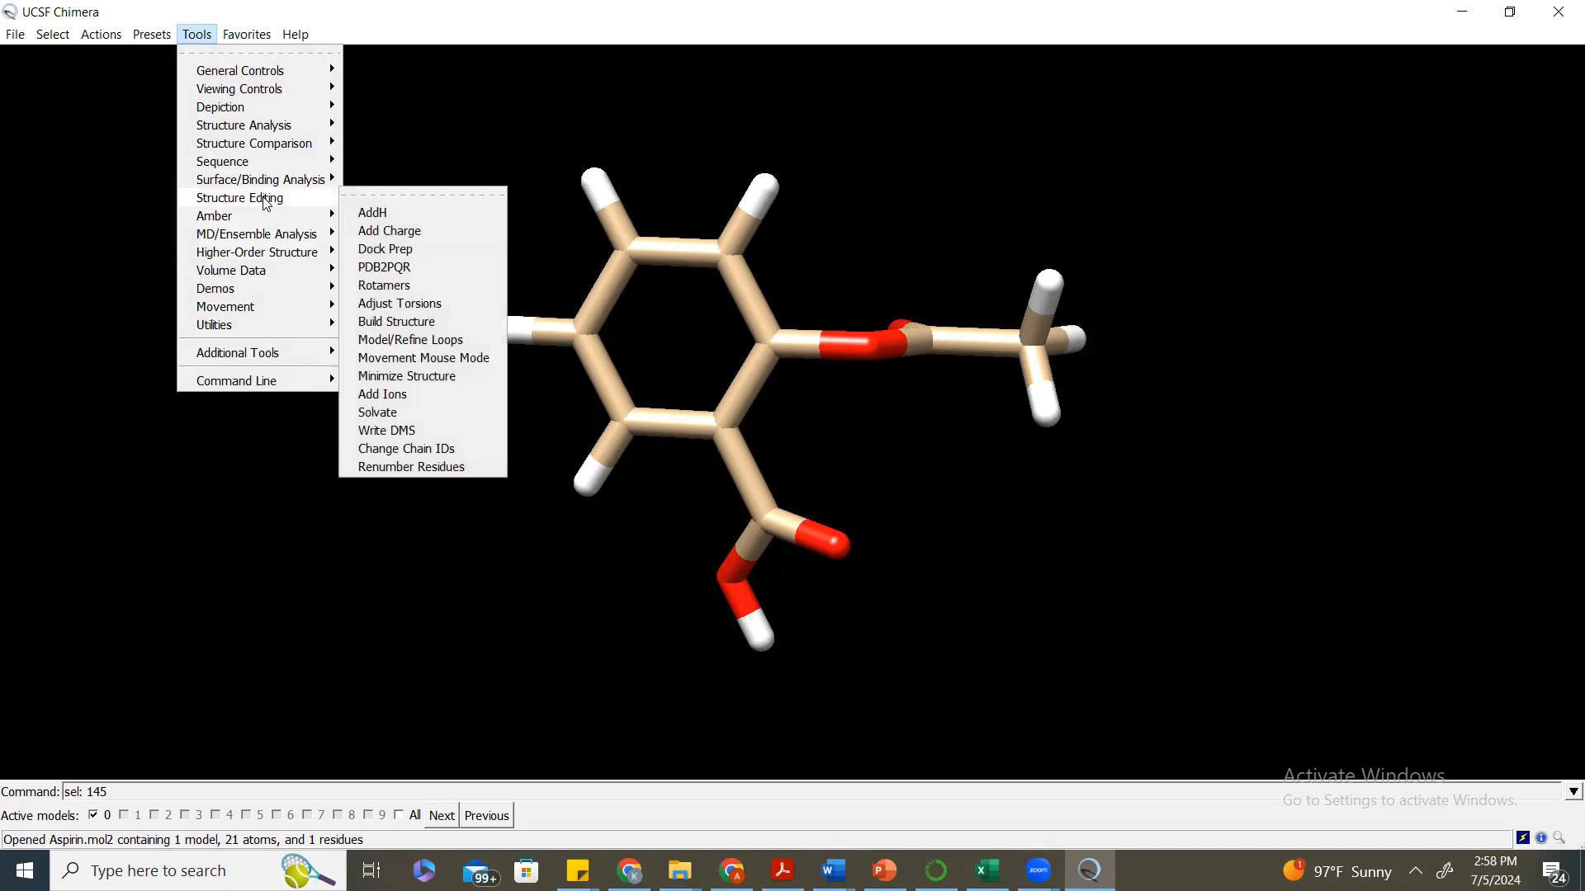
left_click(405, 376)
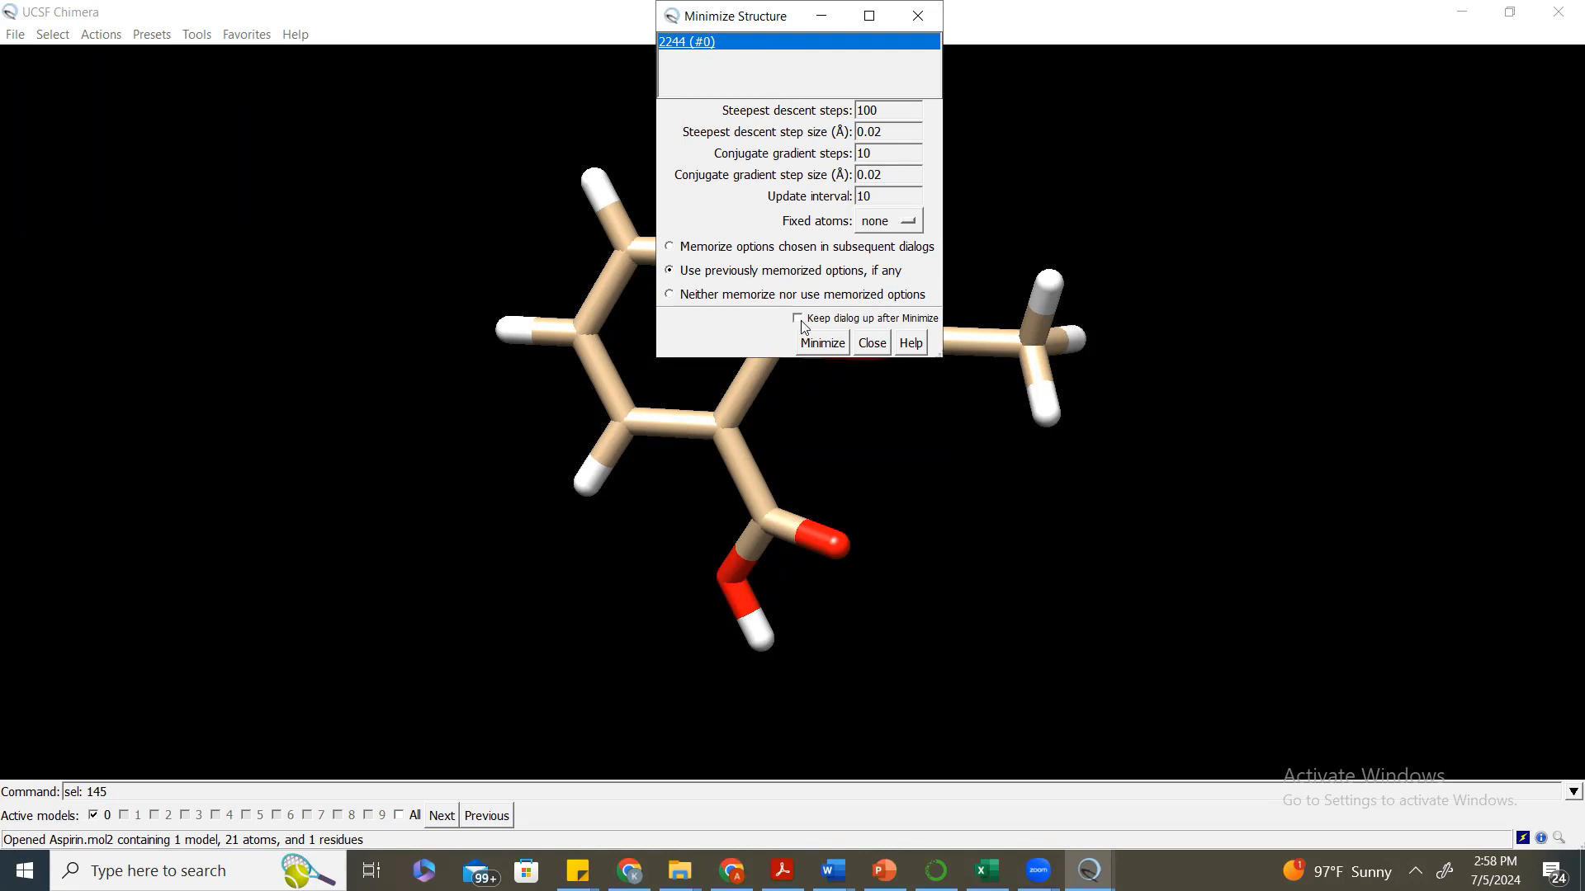
left_click(822, 353)
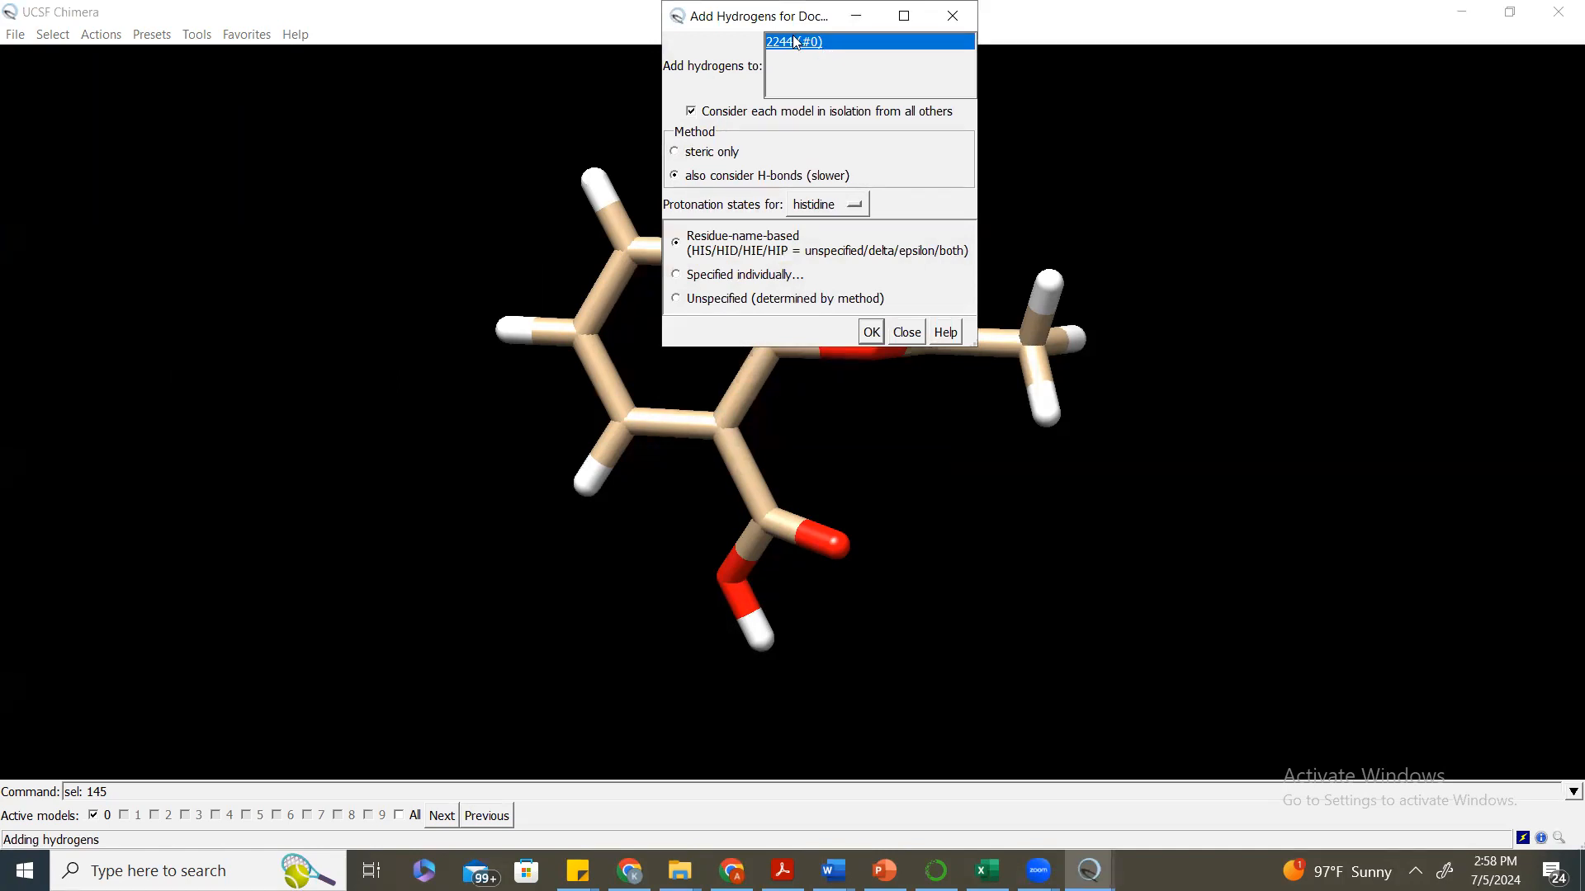
left_click(907, 334)
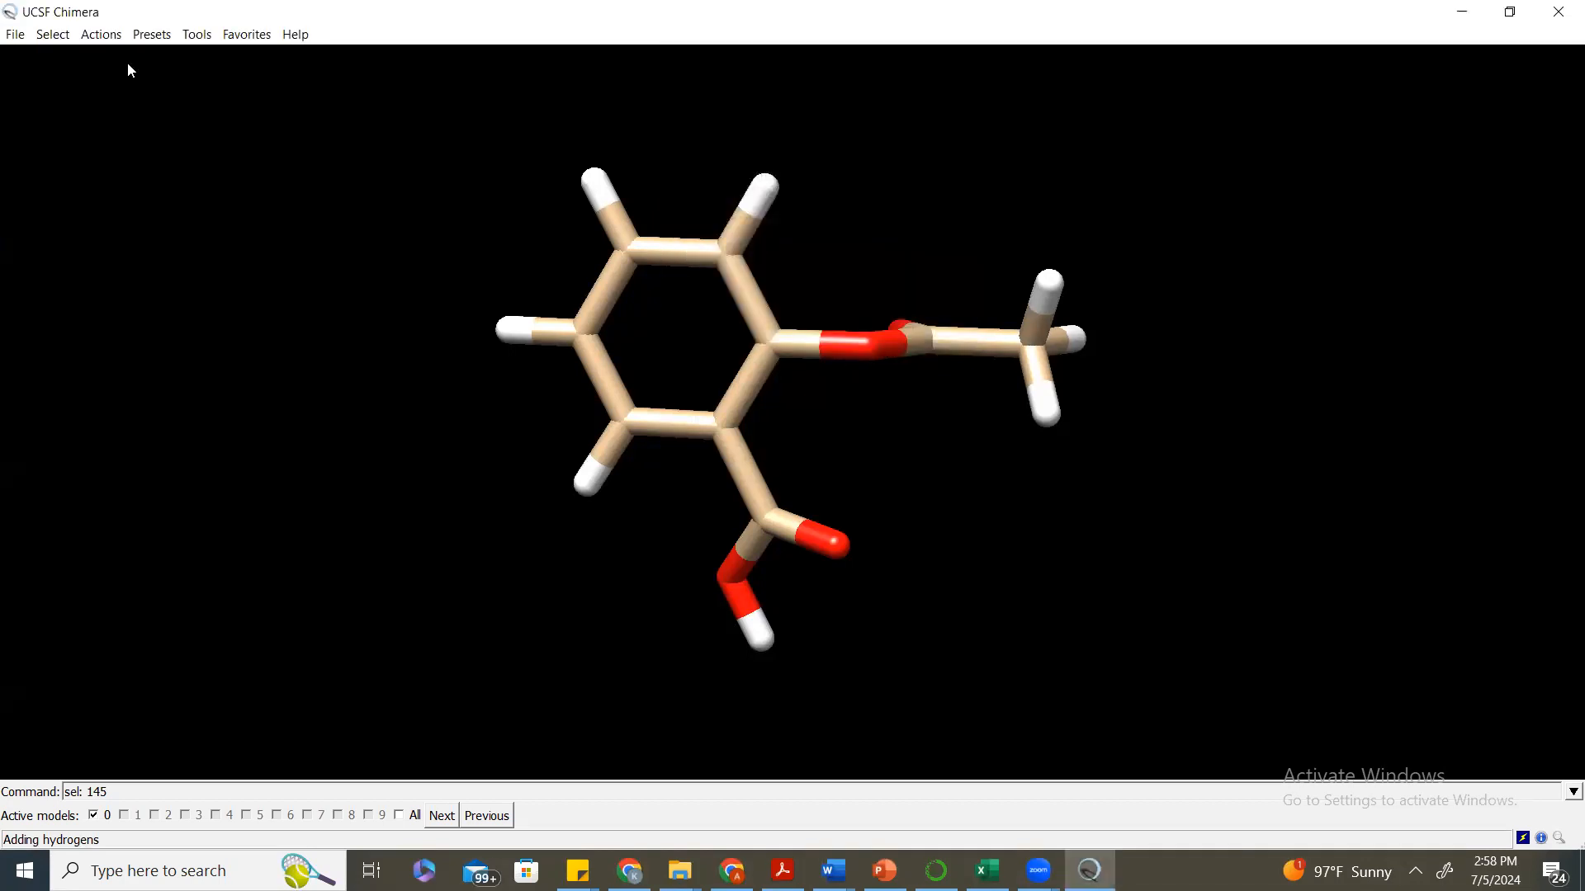
Close the session containing the aspirin ligand.
left_click(14, 38)
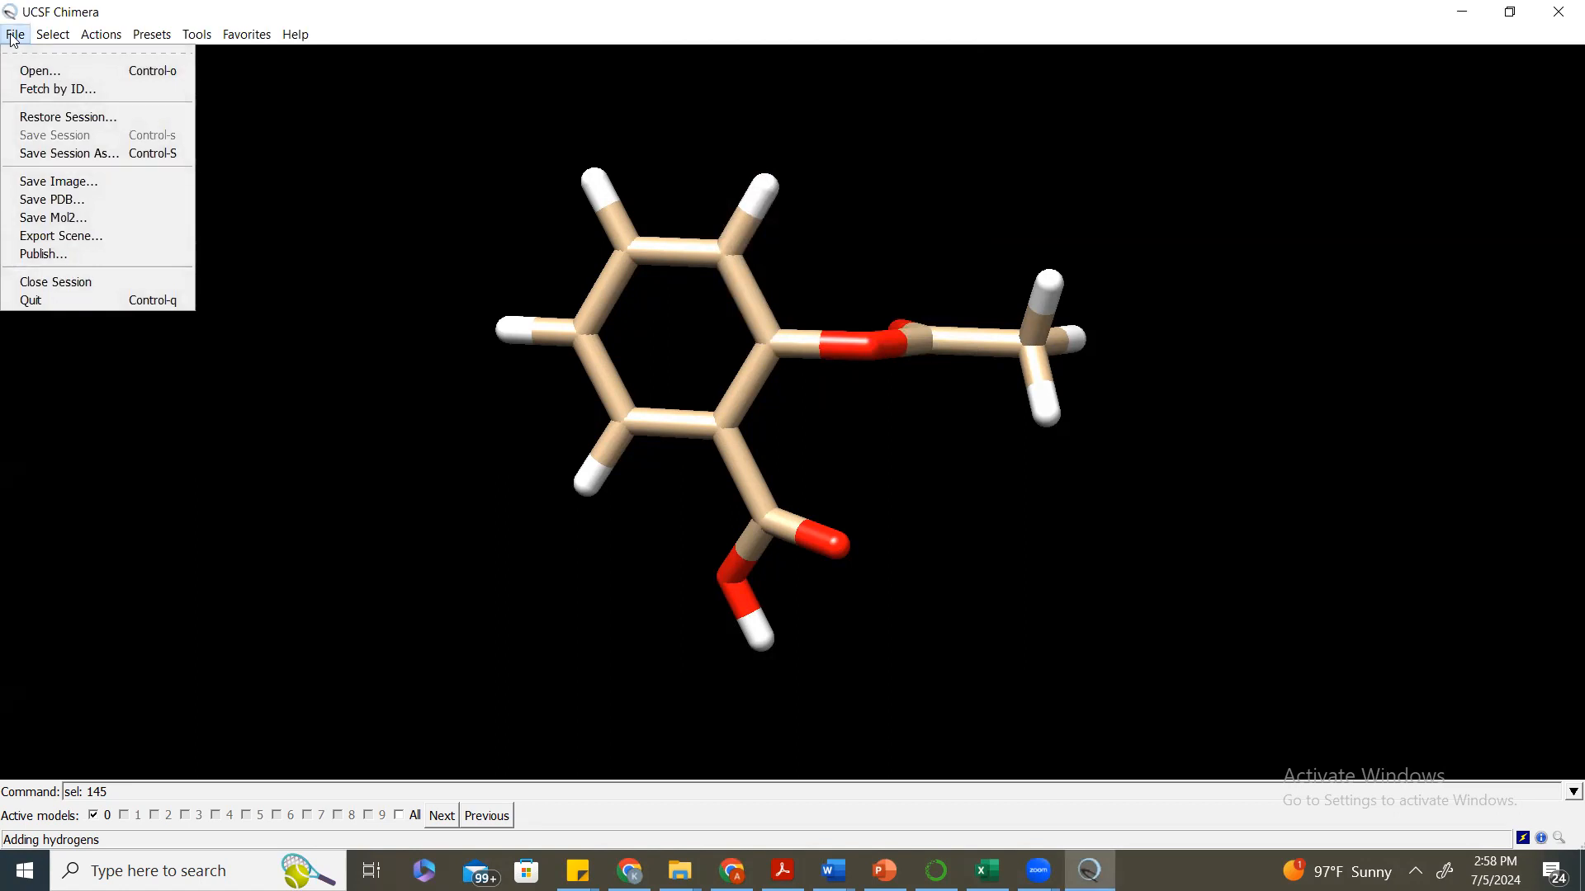
left_click(16, 43)
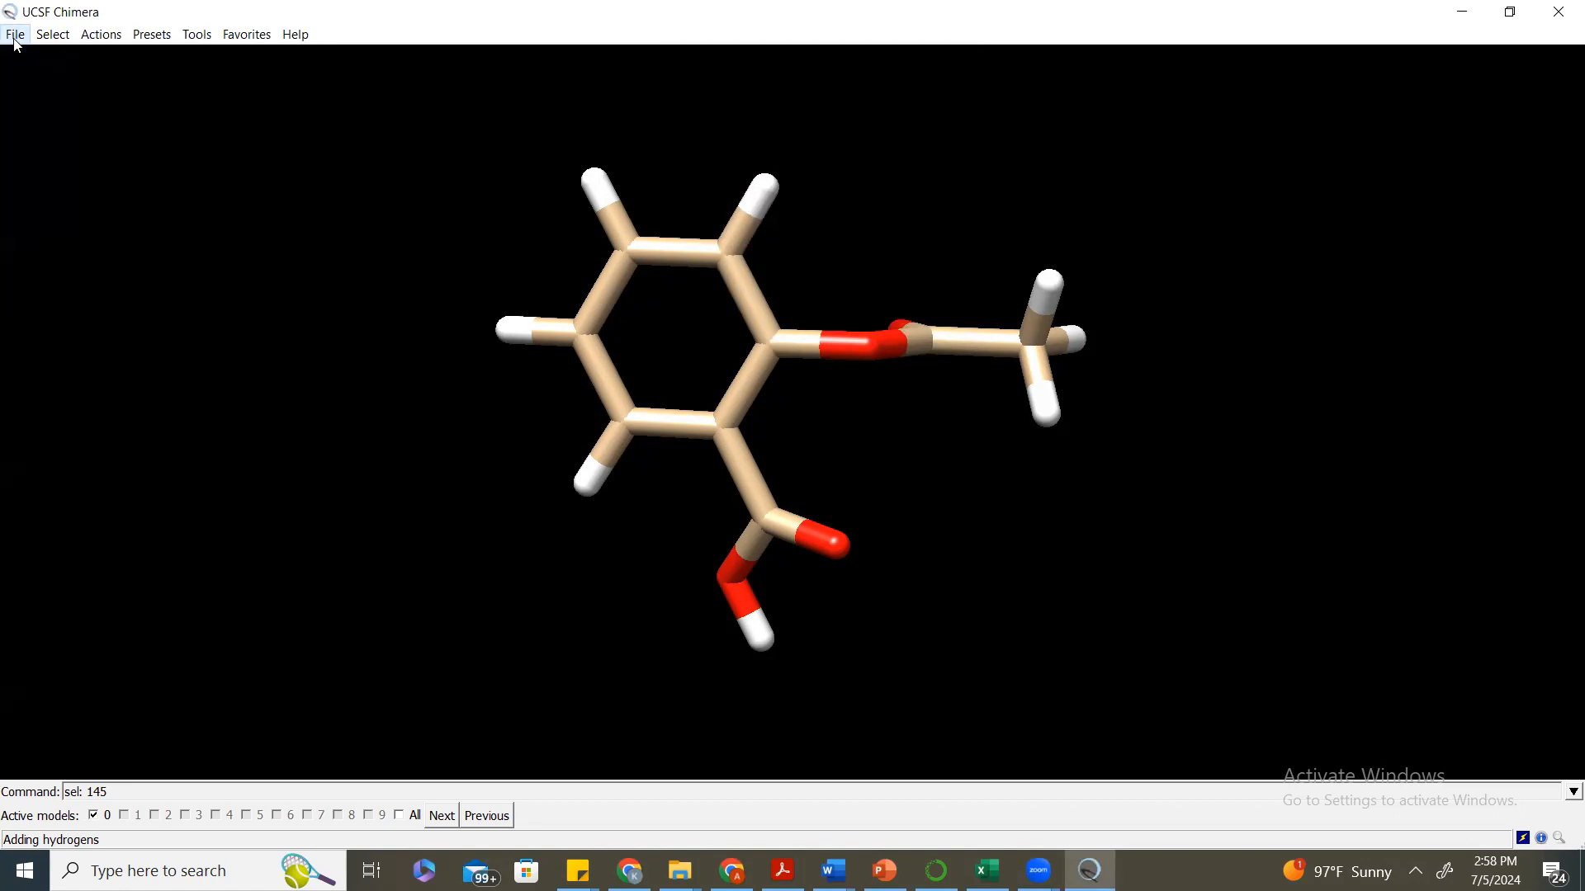
left_click(16, 40)
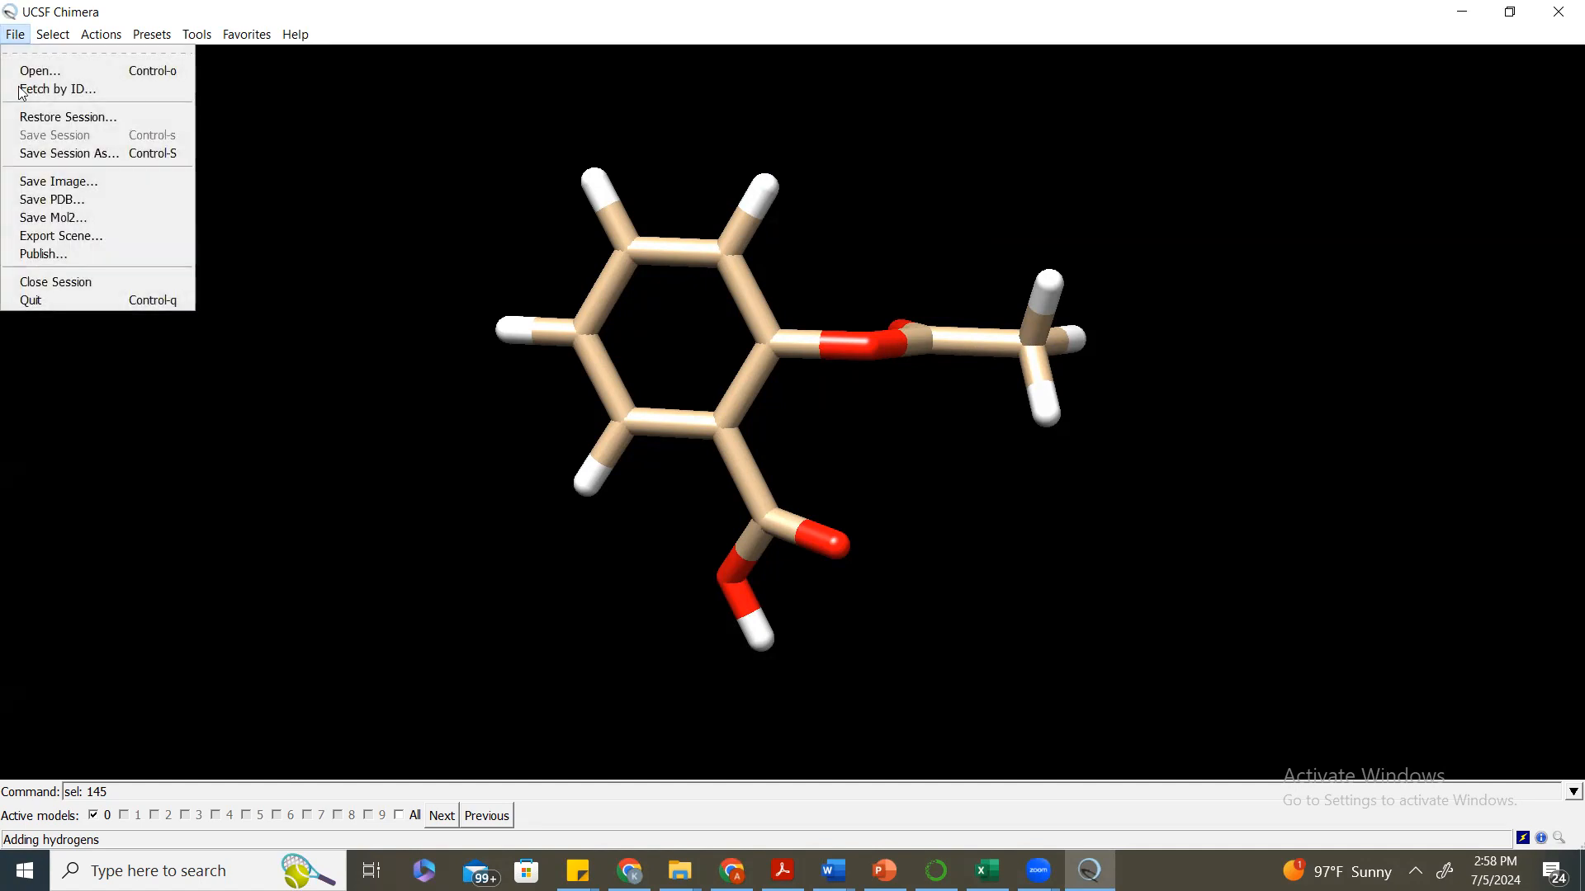
left_click(39, 284)
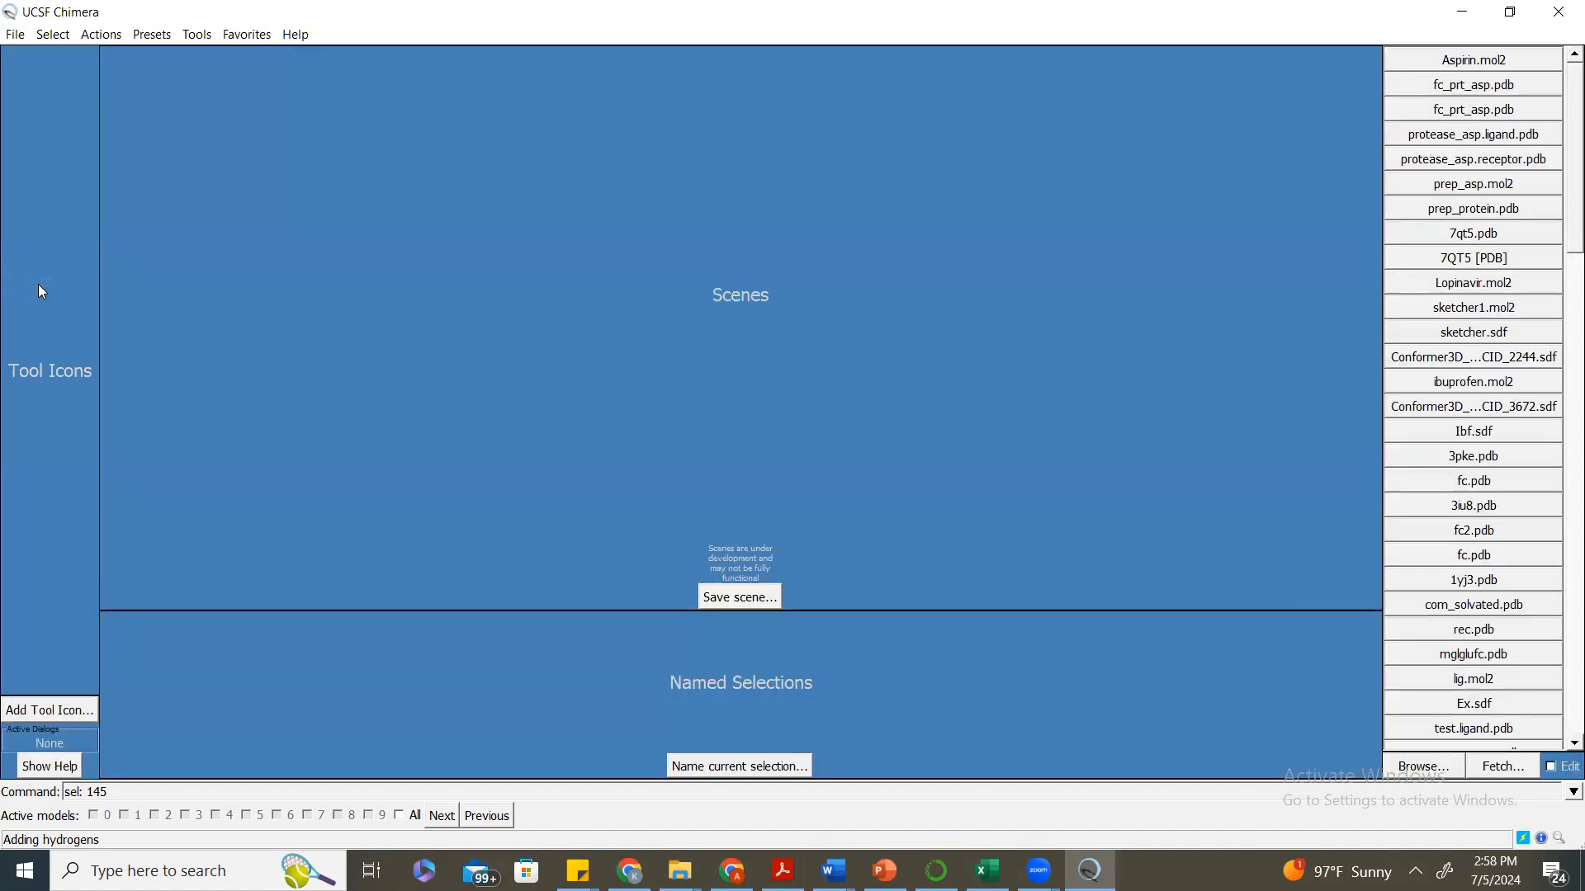